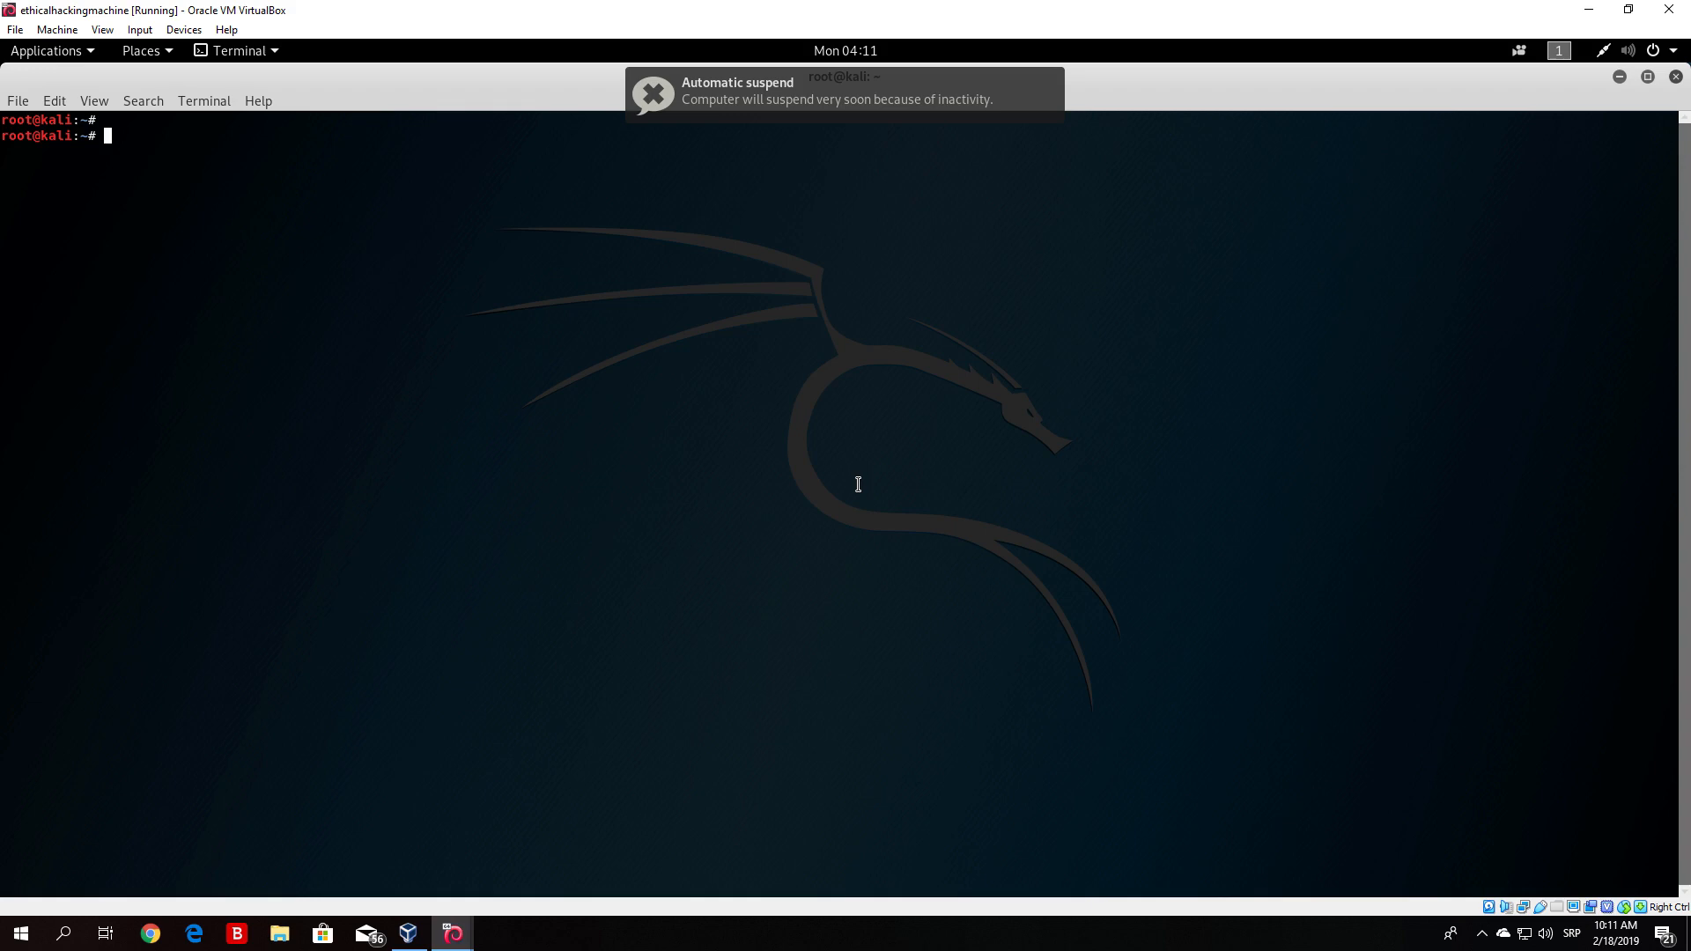
# - Restore the terminal window to a smaller size and dismiss the automatic suspend notification
pyautogui.click(1647, 77)
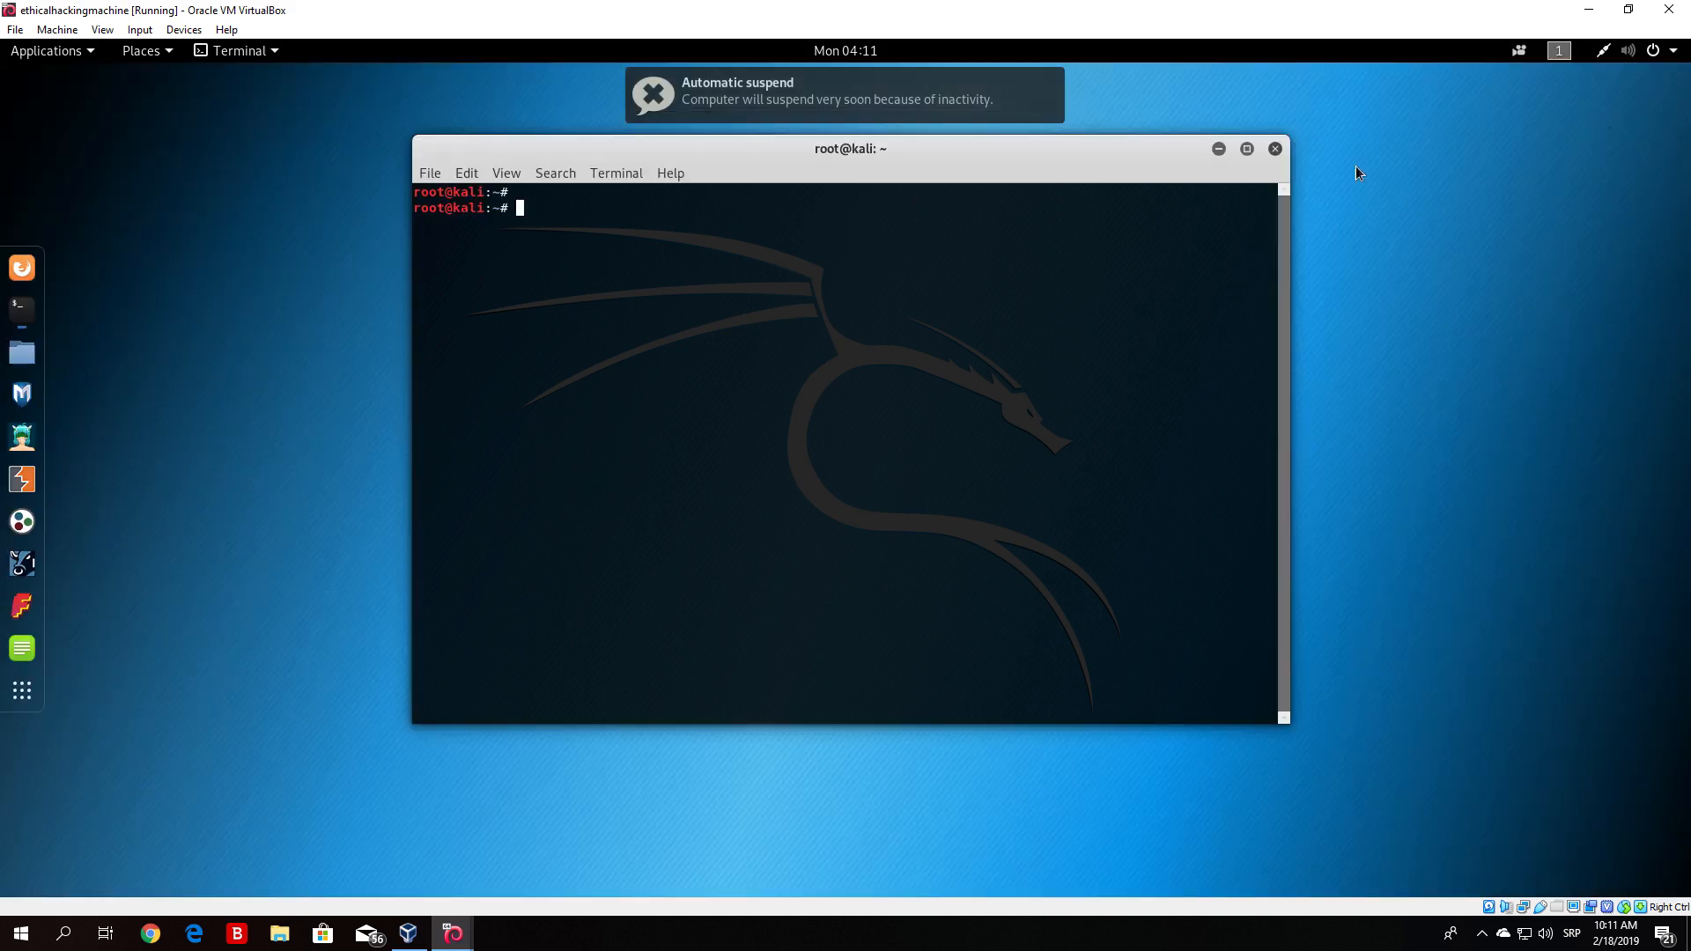
pyautogui.moveTo(930, 140); pyautogui.dragTo(950, 139)
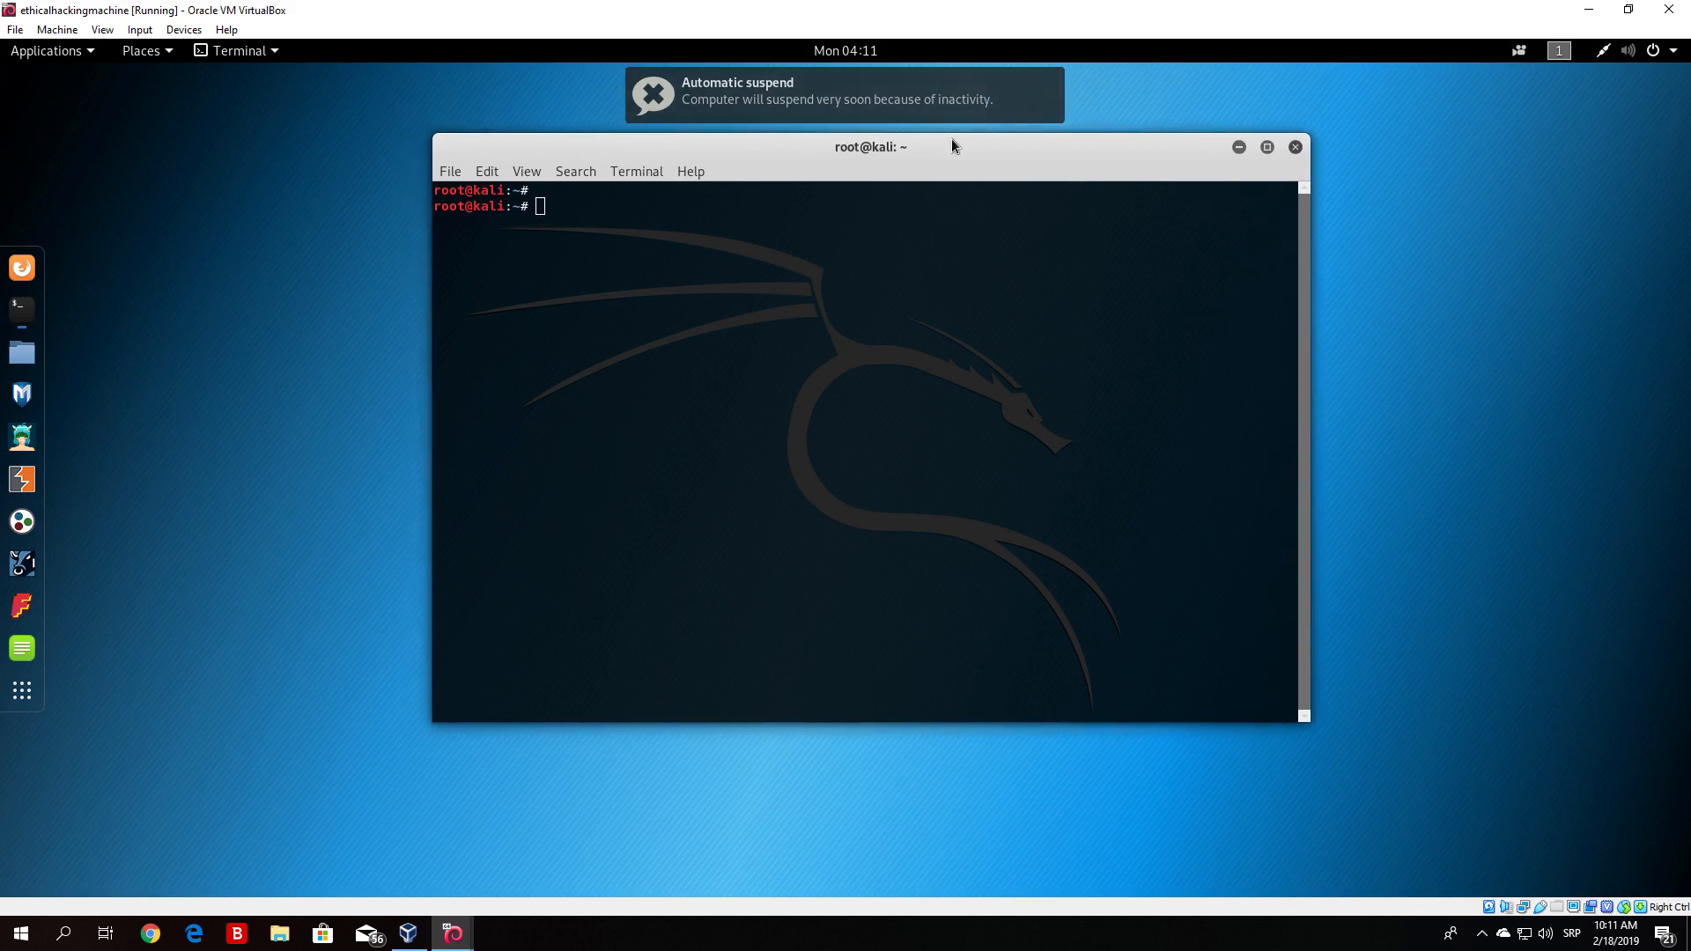
pyautogui.click(1054, 82)
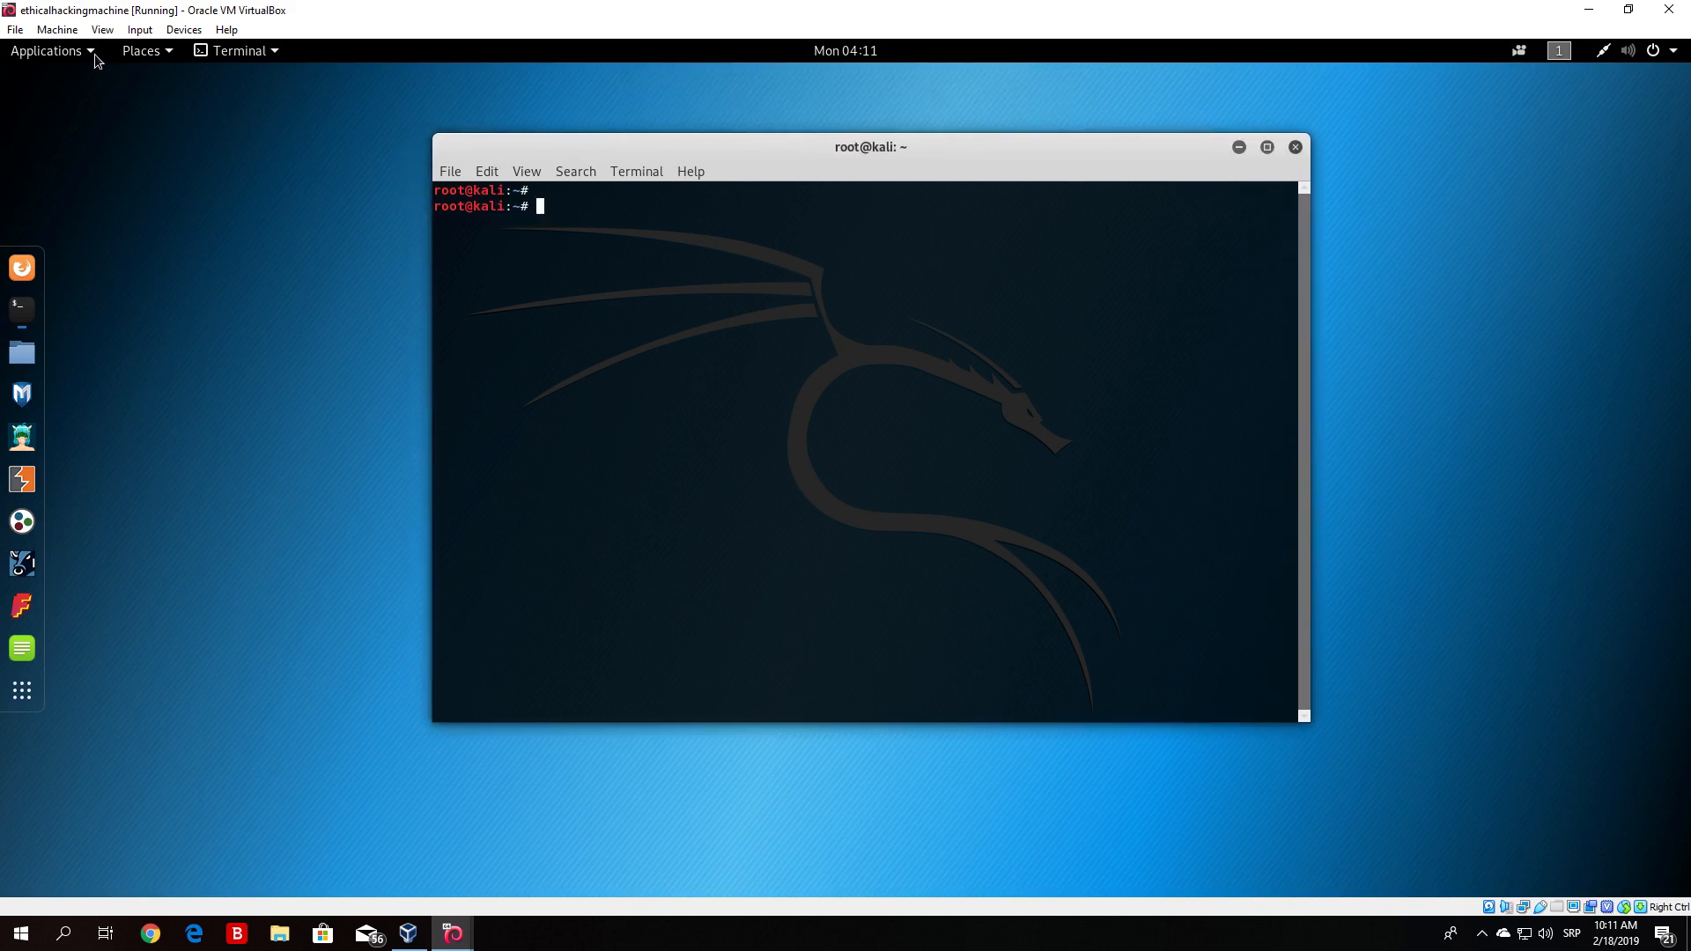
# - Launch burpsuite from the Web Application Analysis applications category and dismiss the JRE version warning
pyautogui.click(53, 50)
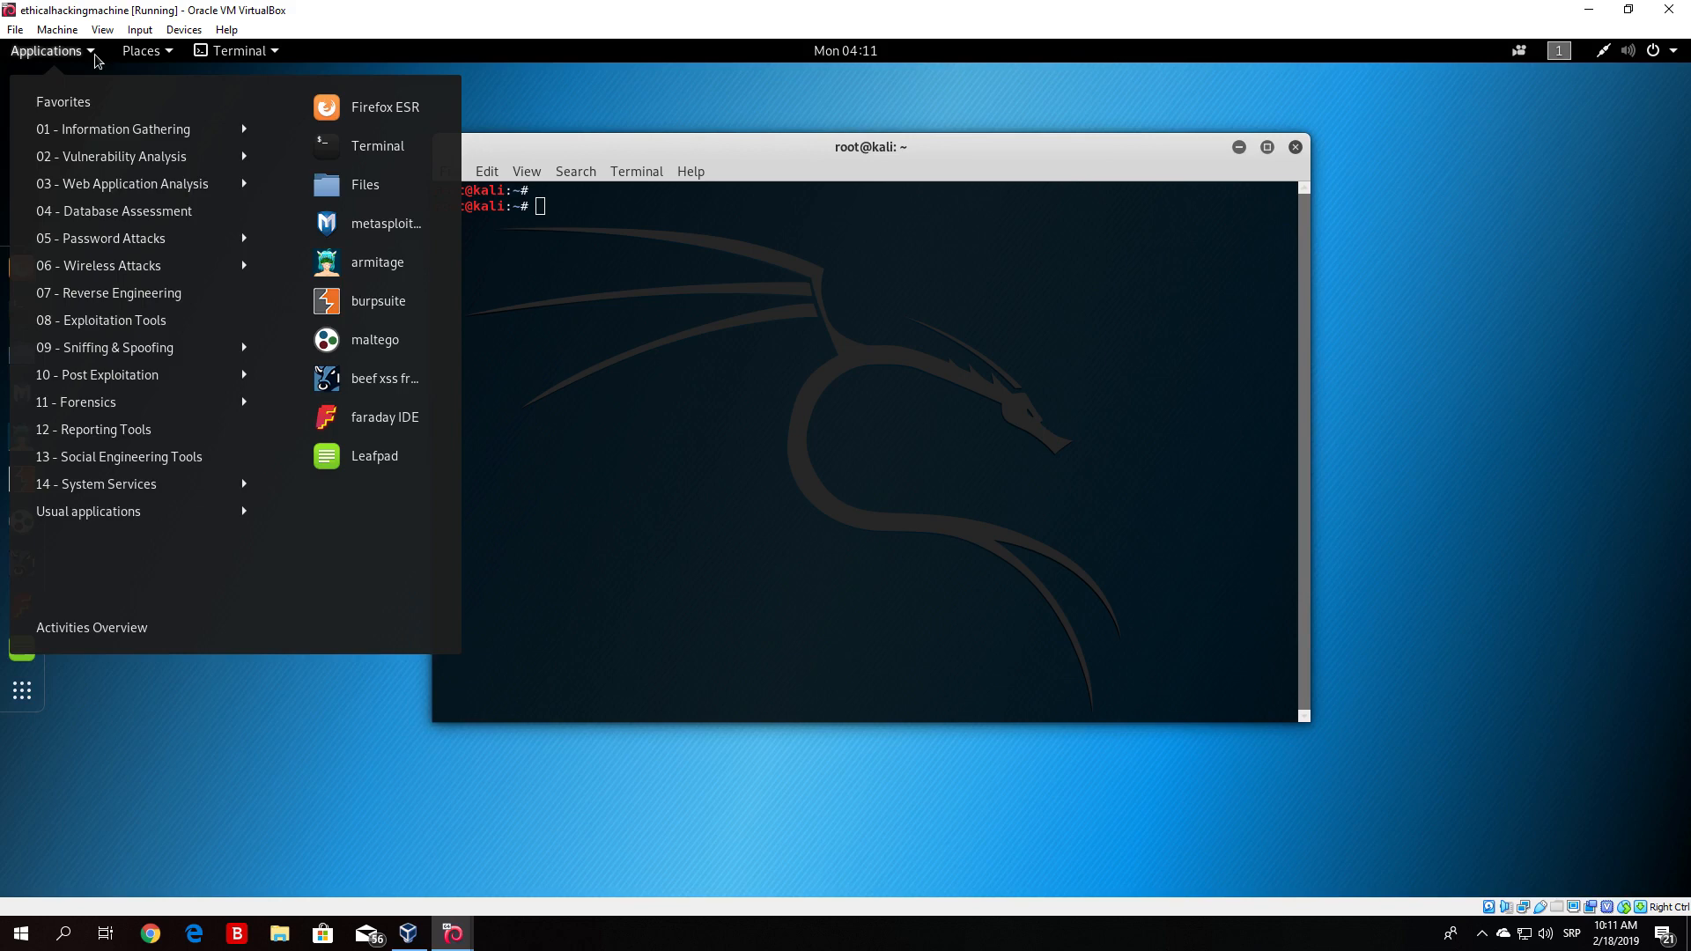
pyautogui.moveTo(103, 192)
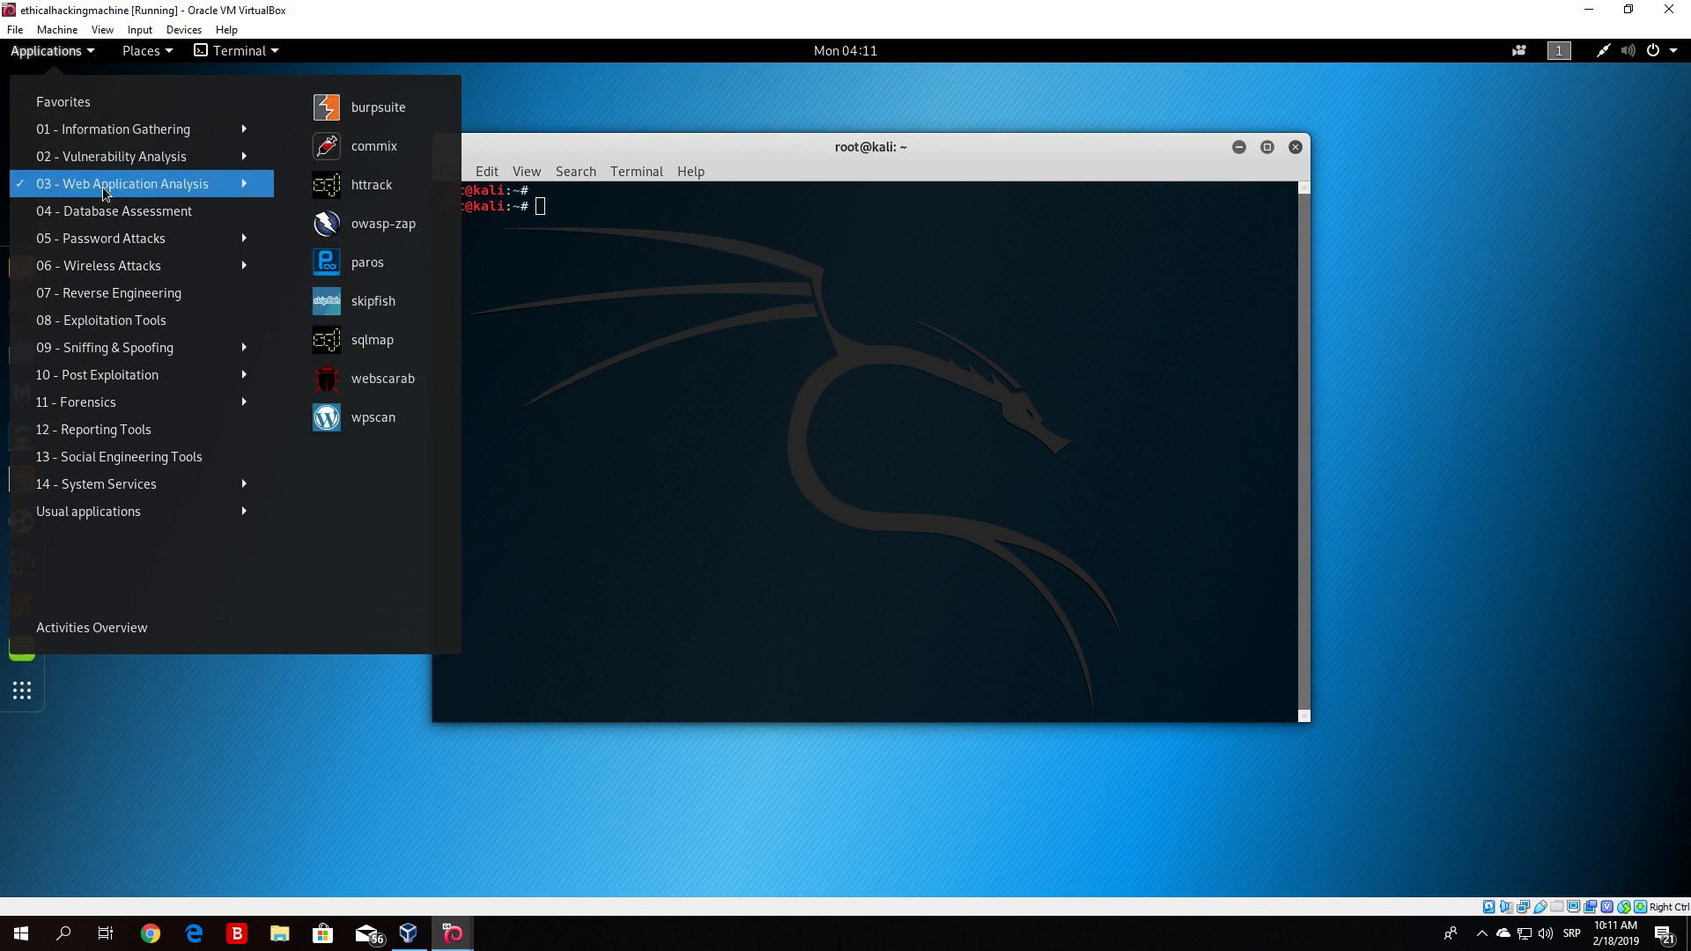
pyautogui.click(377, 113)
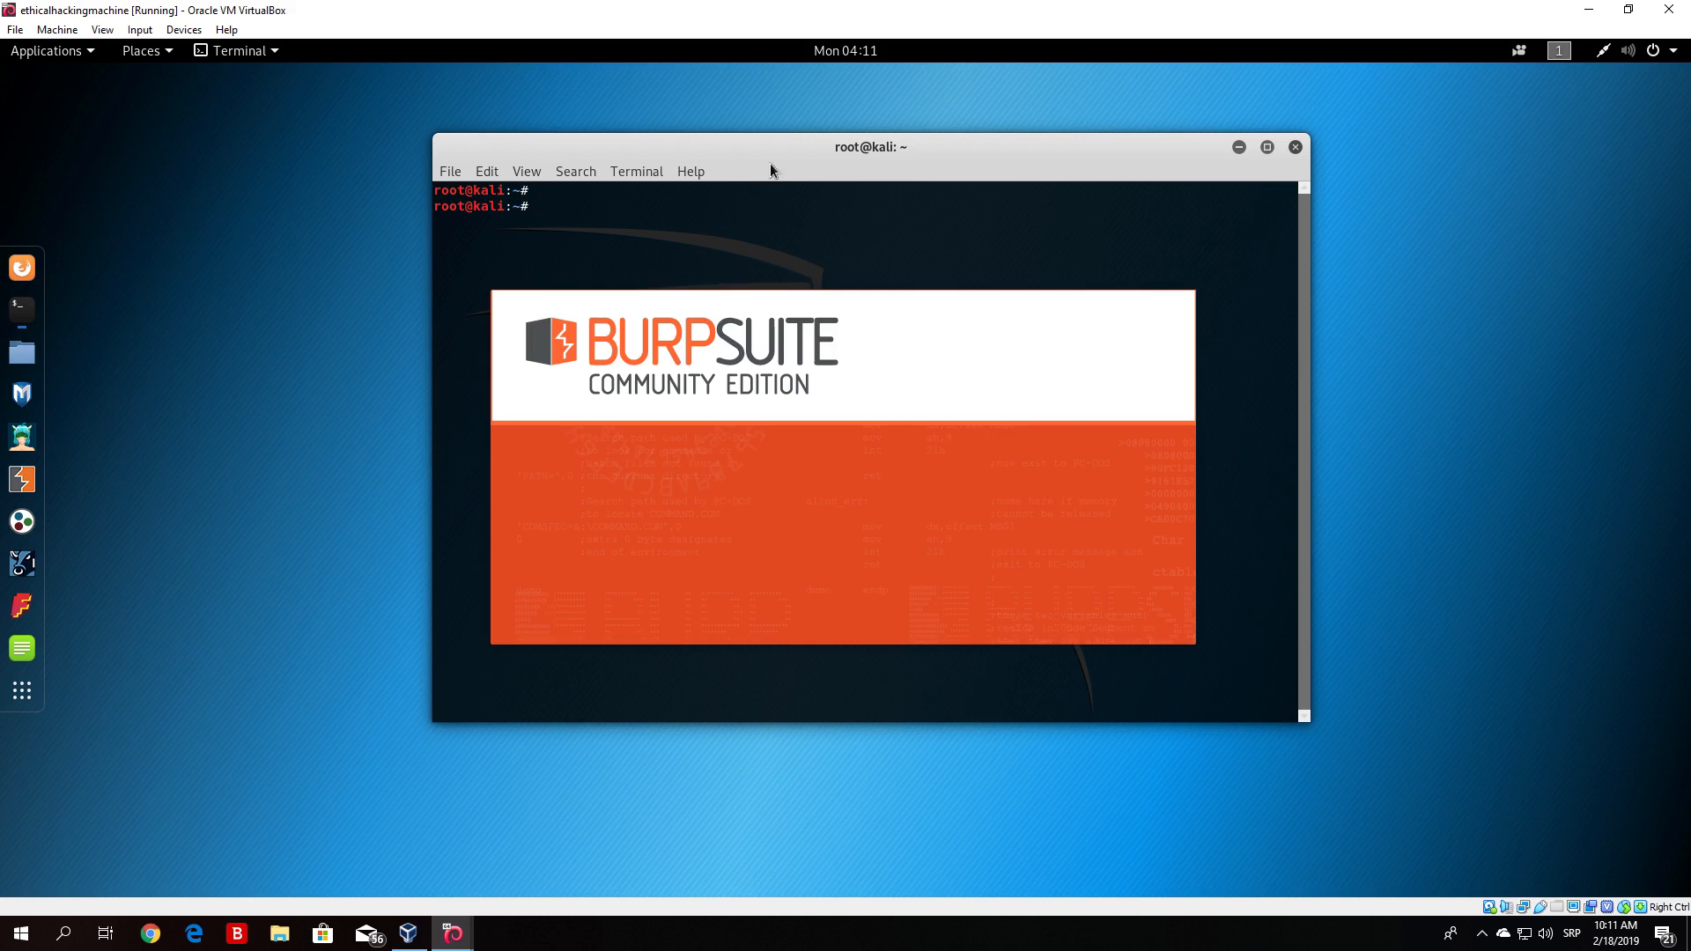
pyautogui.moveTo(694, 155); pyautogui.dragTo(322, 169)
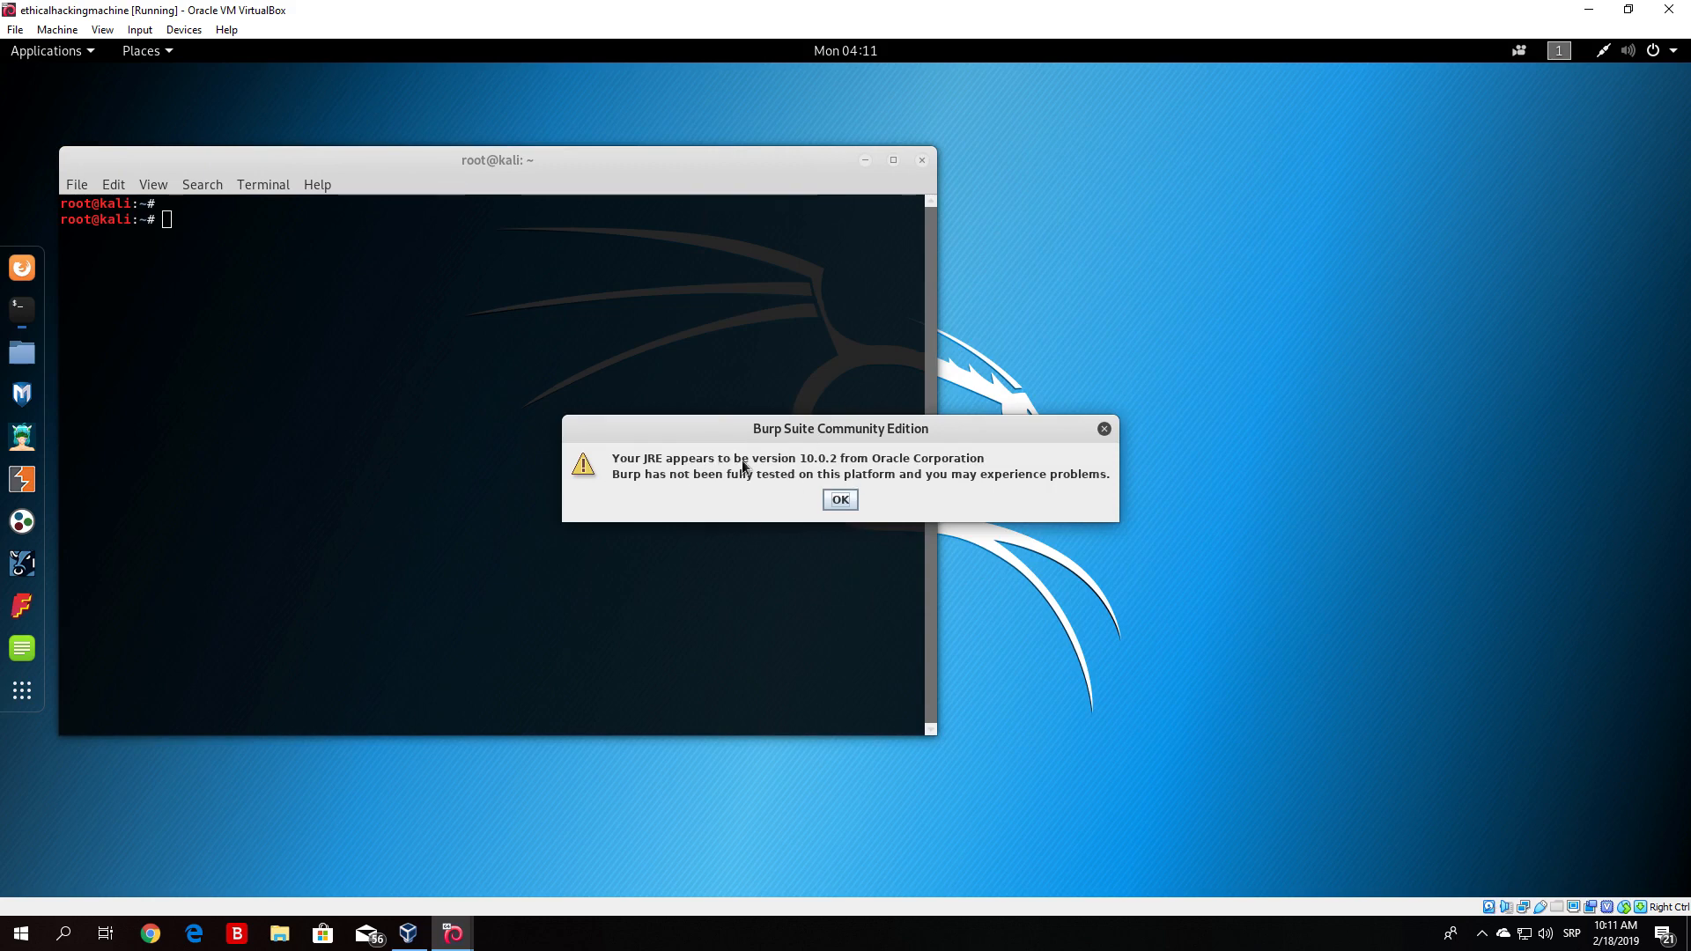
pyautogui.click(841, 499)
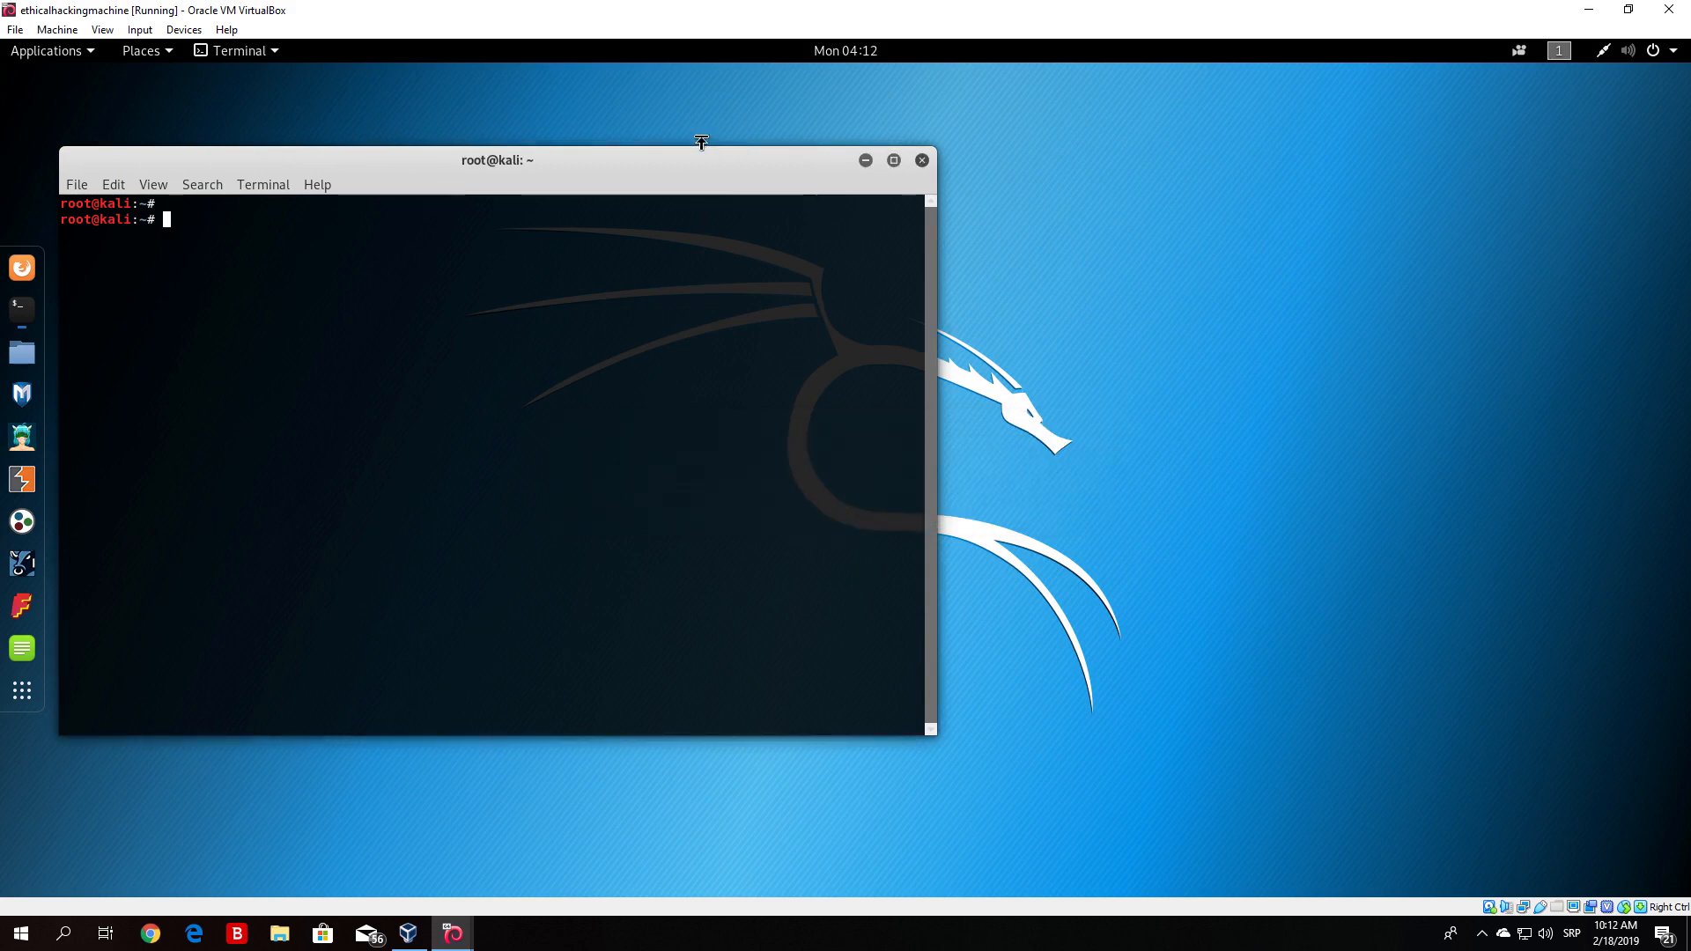
# - Start a temporary Burp project using Burp defaults
pyautogui.moveTo(679, 165); pyautogui.dragTo(1033, 157)
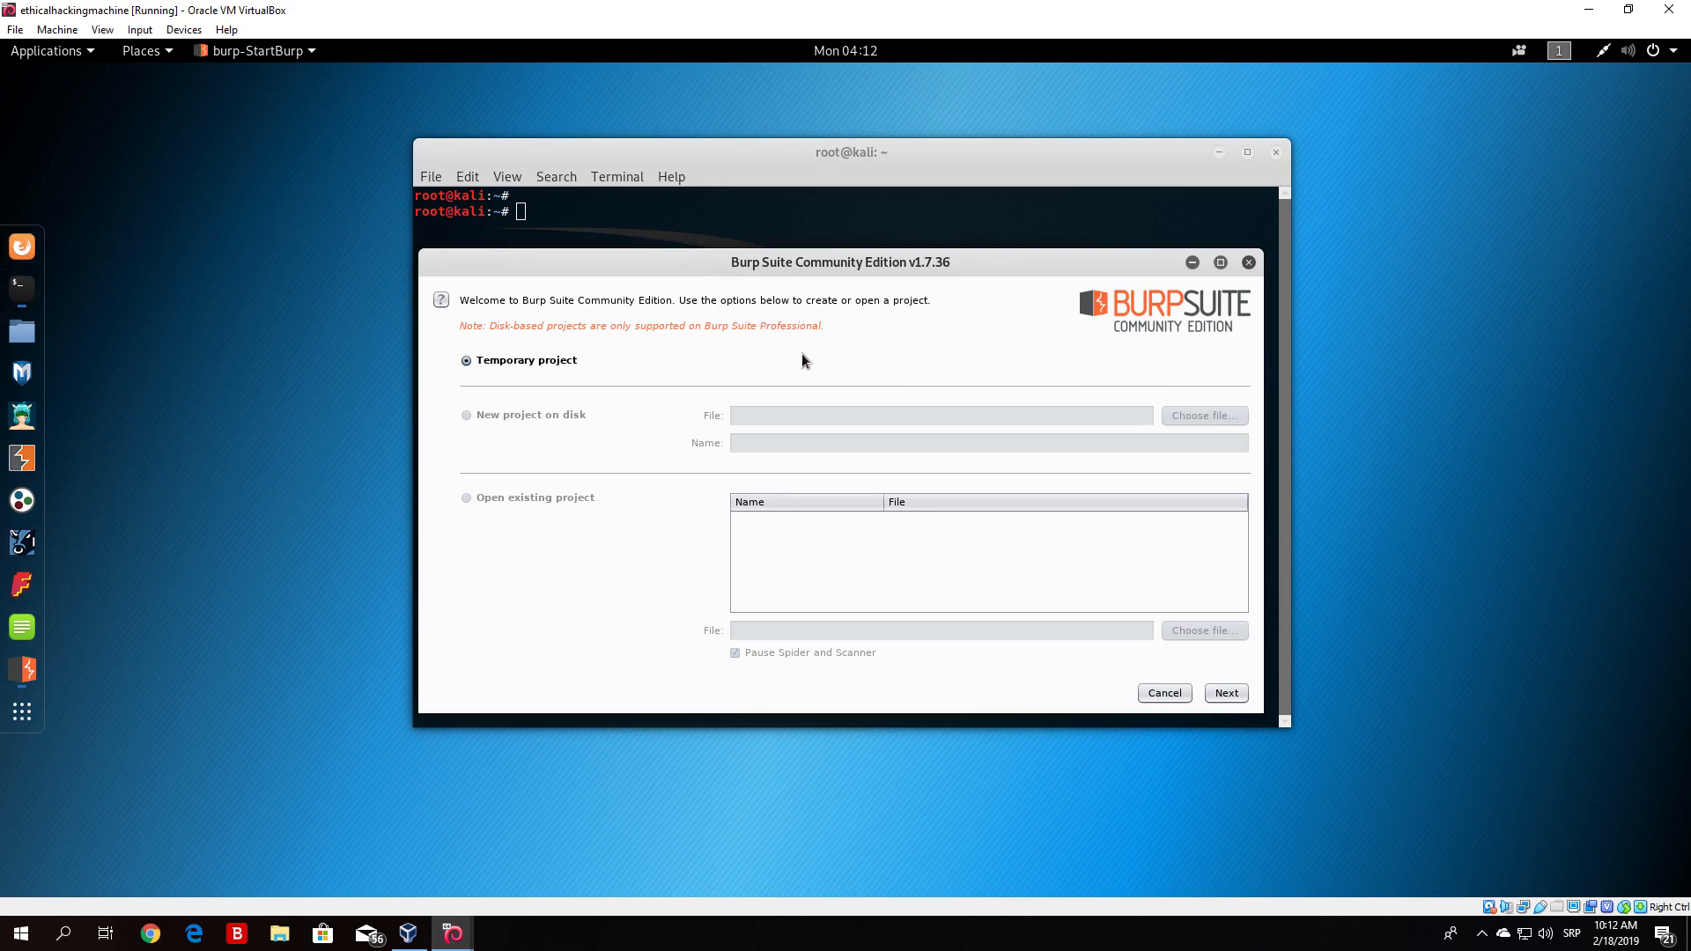
pyautogui.click(1226, 692)
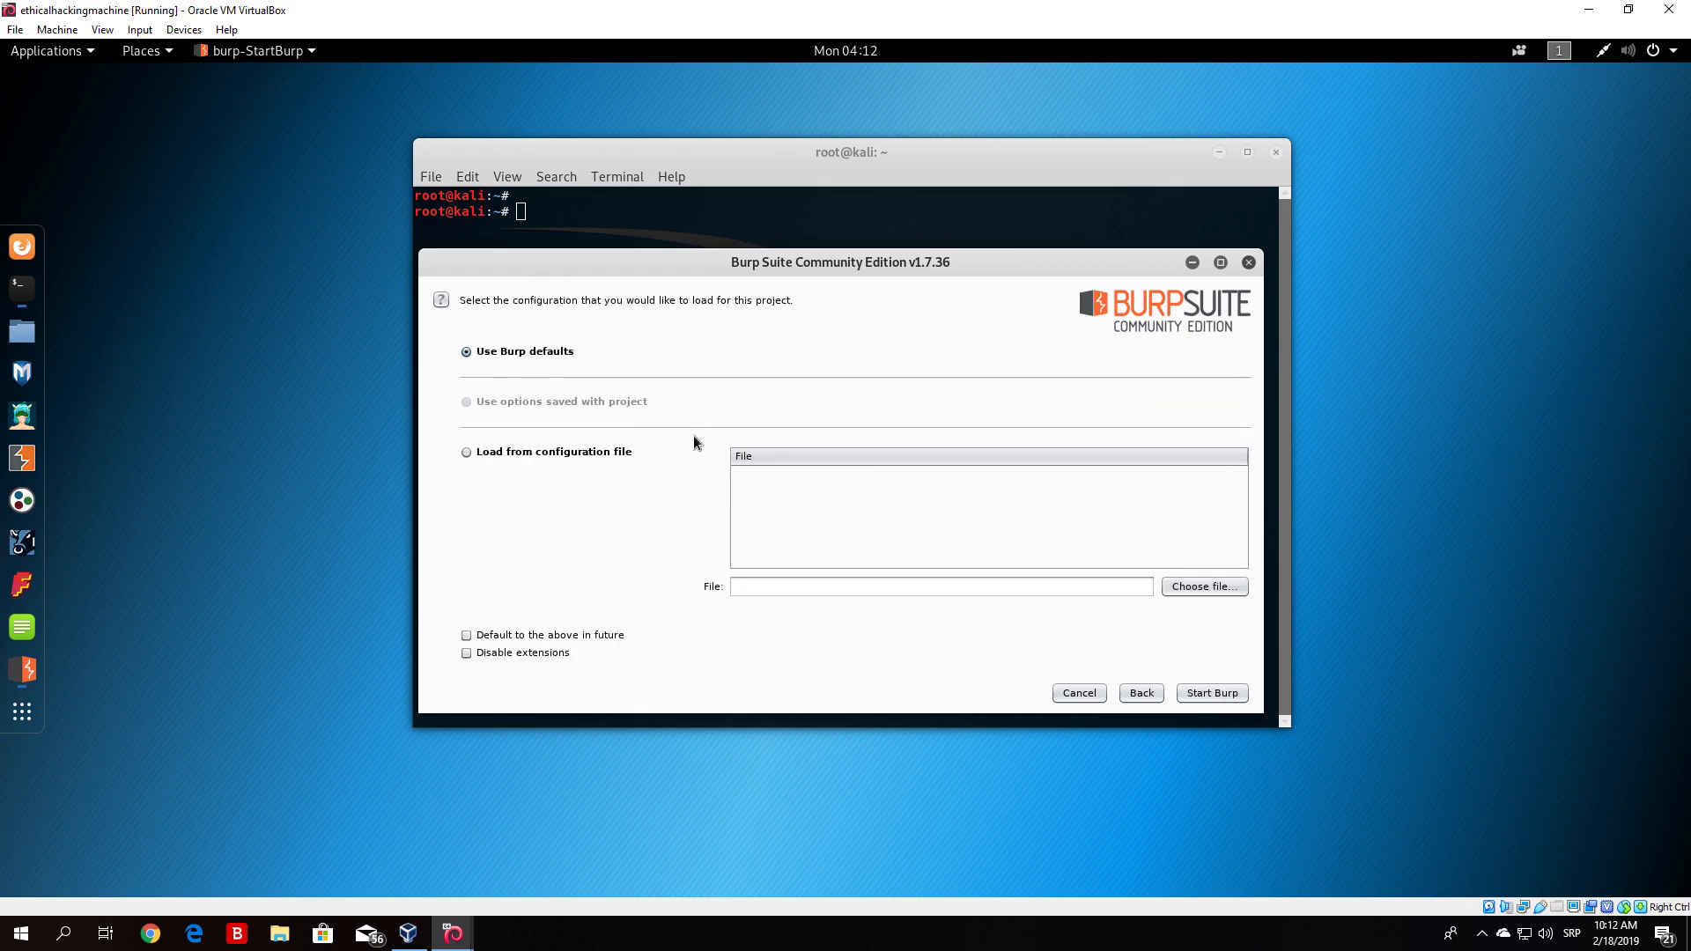
pyautogui.click(1202, 693)
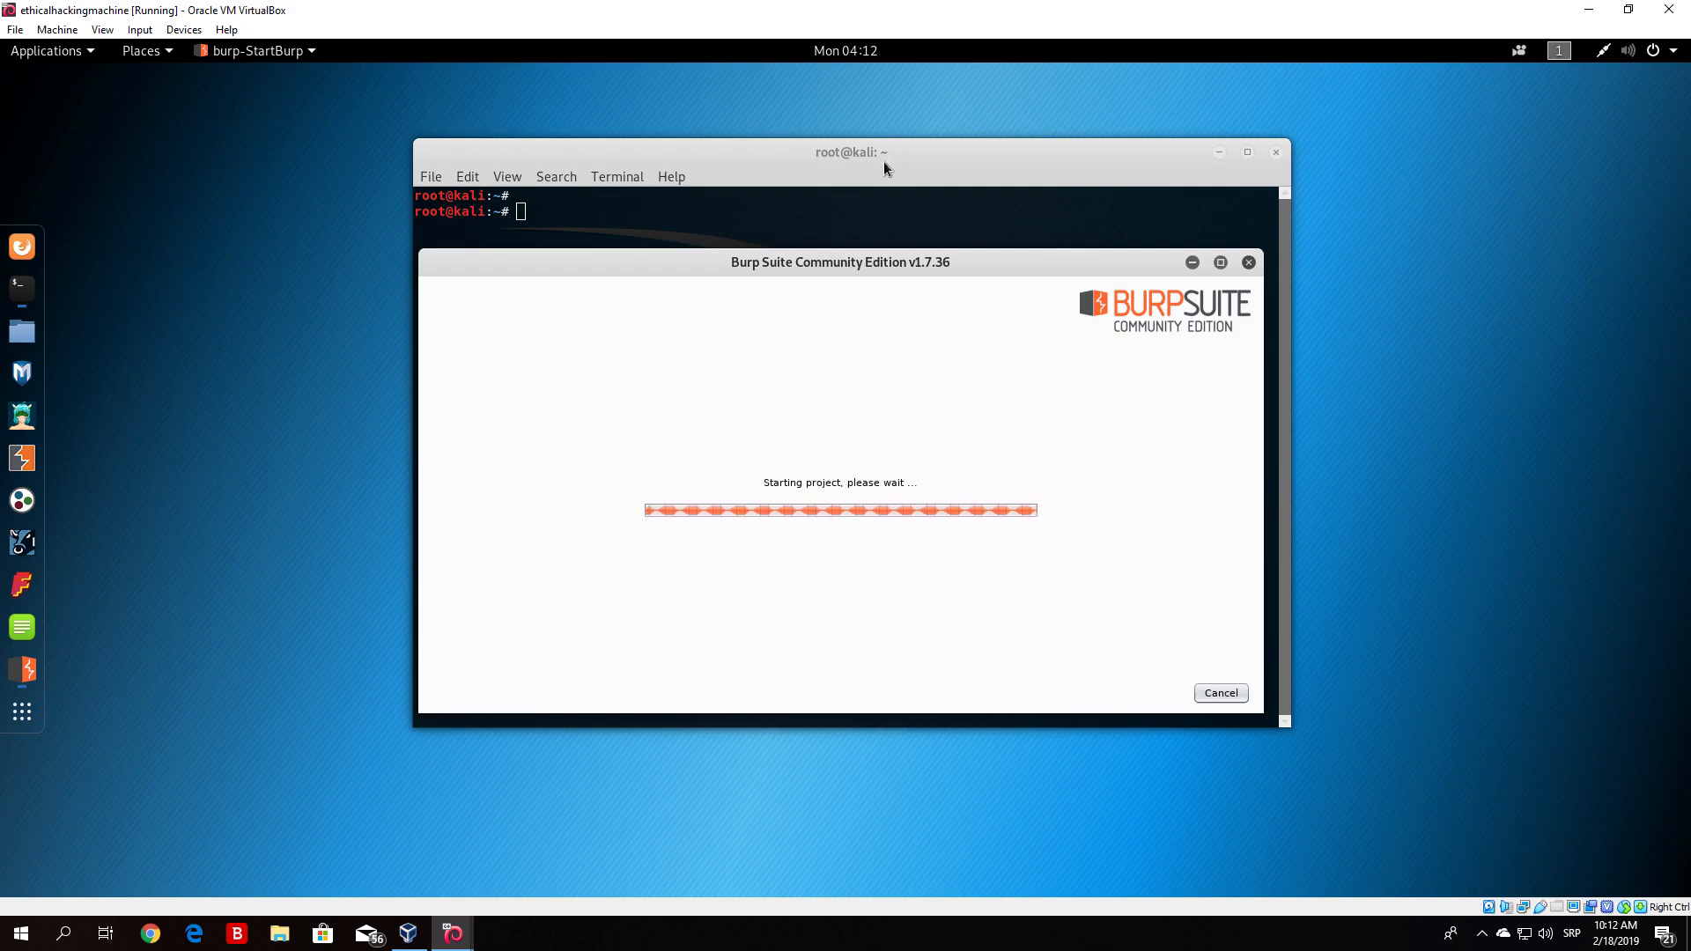
pyautogui.moveTo(884, 162); pyautogui.dragTo(879, 128)
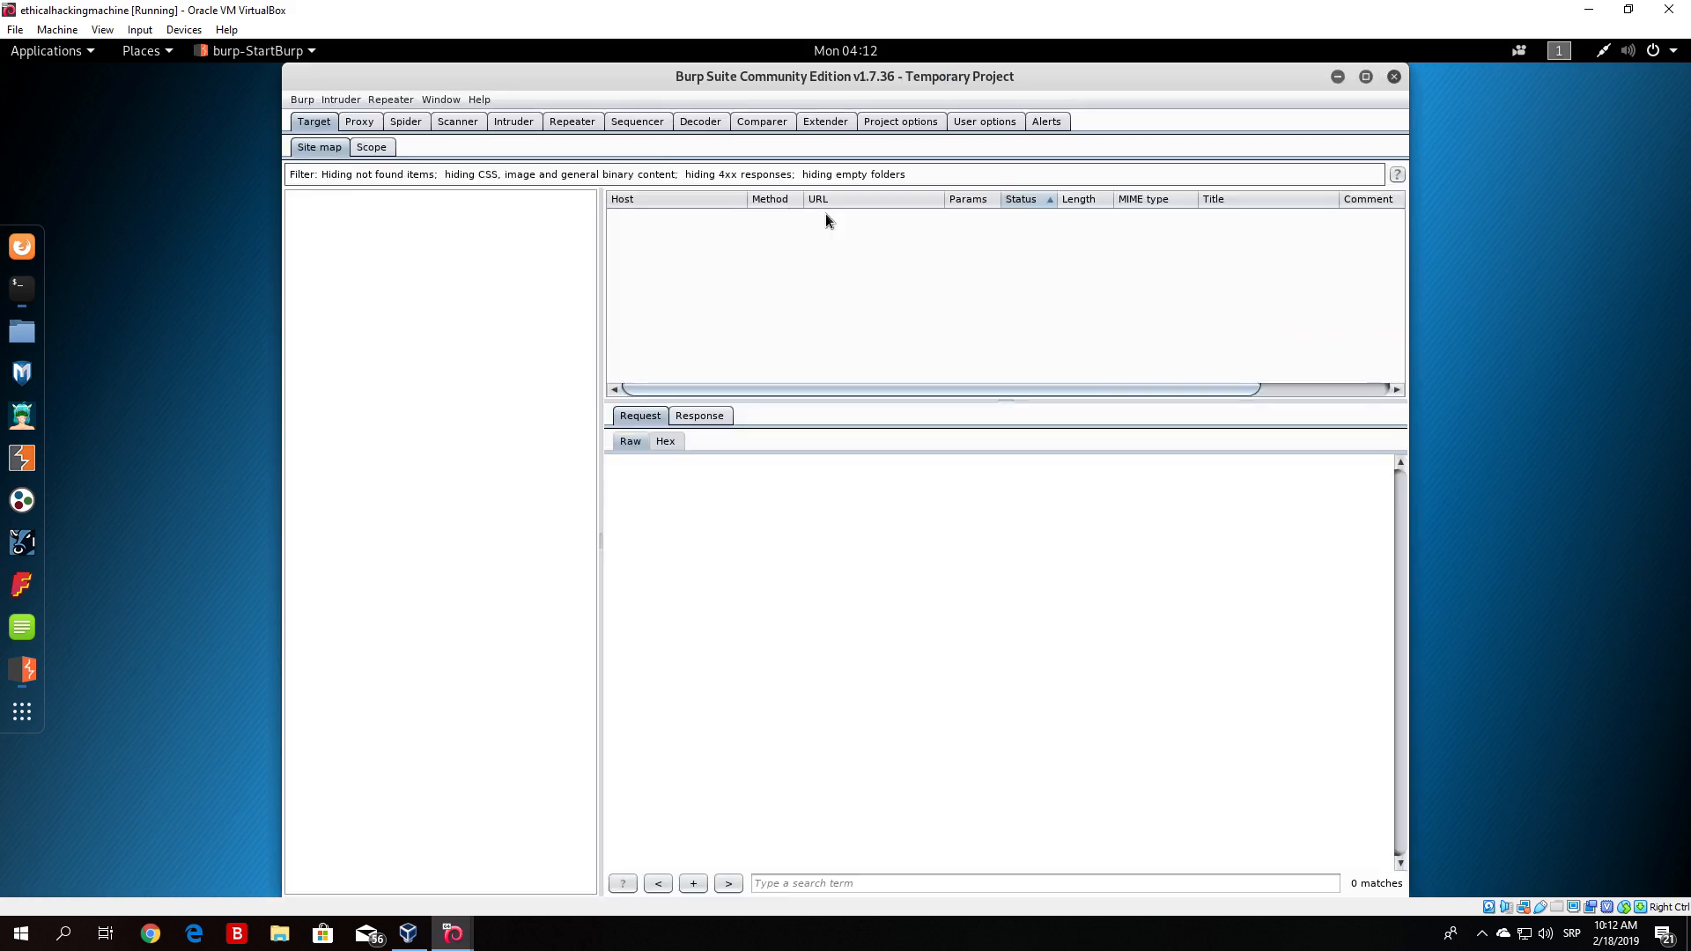
pyautogui.moveTo(1045, 76); pyautogui.dragTo(1324, 250)
pyautogui.click(841, 186)
pyautogui.write('burpsuite')
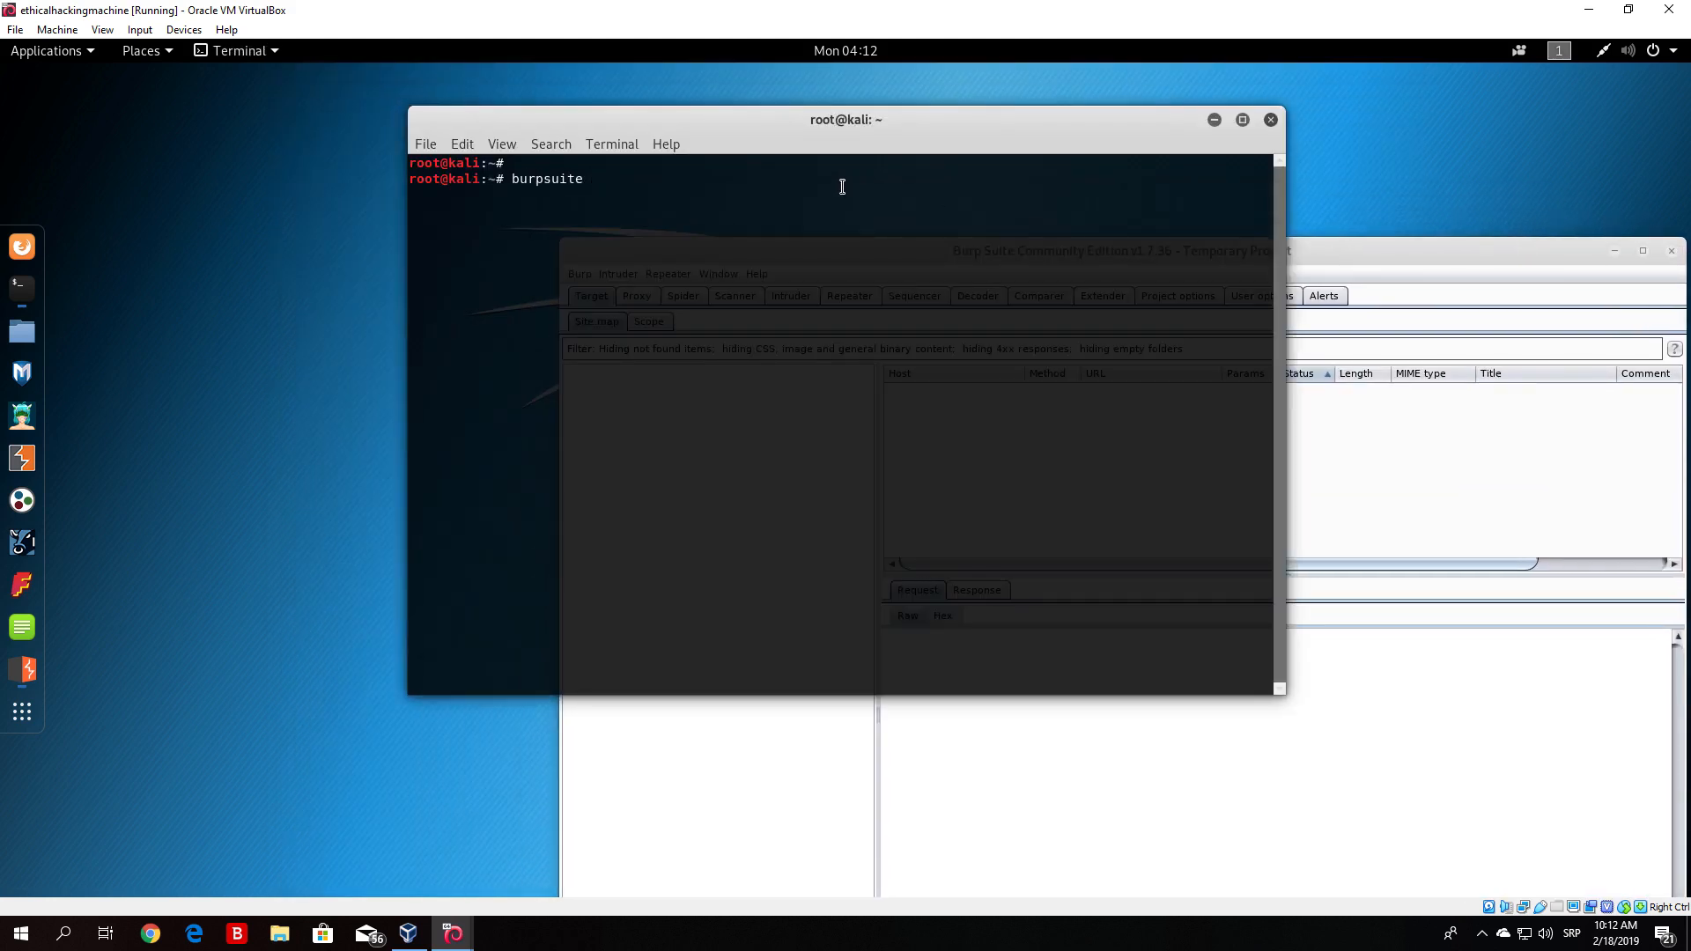
pyautogui.moveTo(1335, 255); pyautogui.dragTo(1135, 231)
pyautogui.click(1008, 186)
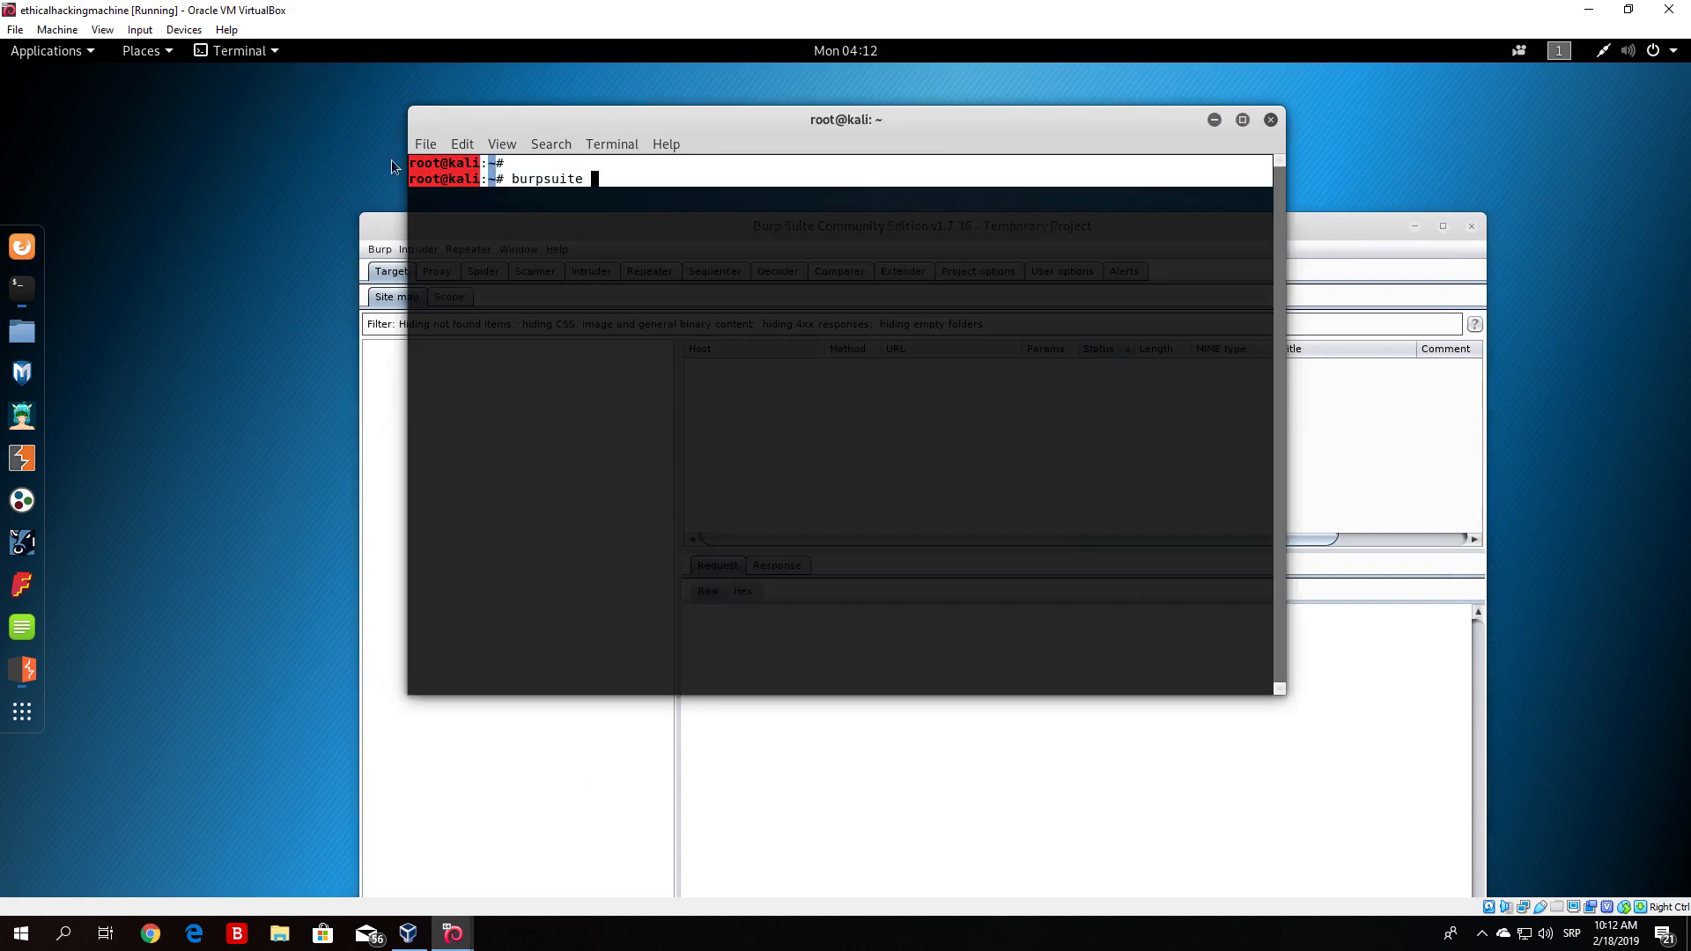
pyautogui.press('BackSpace')
pyautogui.press('BackSpace')
pyautogui.press('BackSpace')
pyautogui.press('BackSpace')
pyautogui.press('BackSpace')
pyautogui.press('BackSpace')
pyautogui.press('BackSpace')
pyautogui.press('BackSpace')
pyautogui.press('BackSpace')
pyautogui.press('BackSpace')
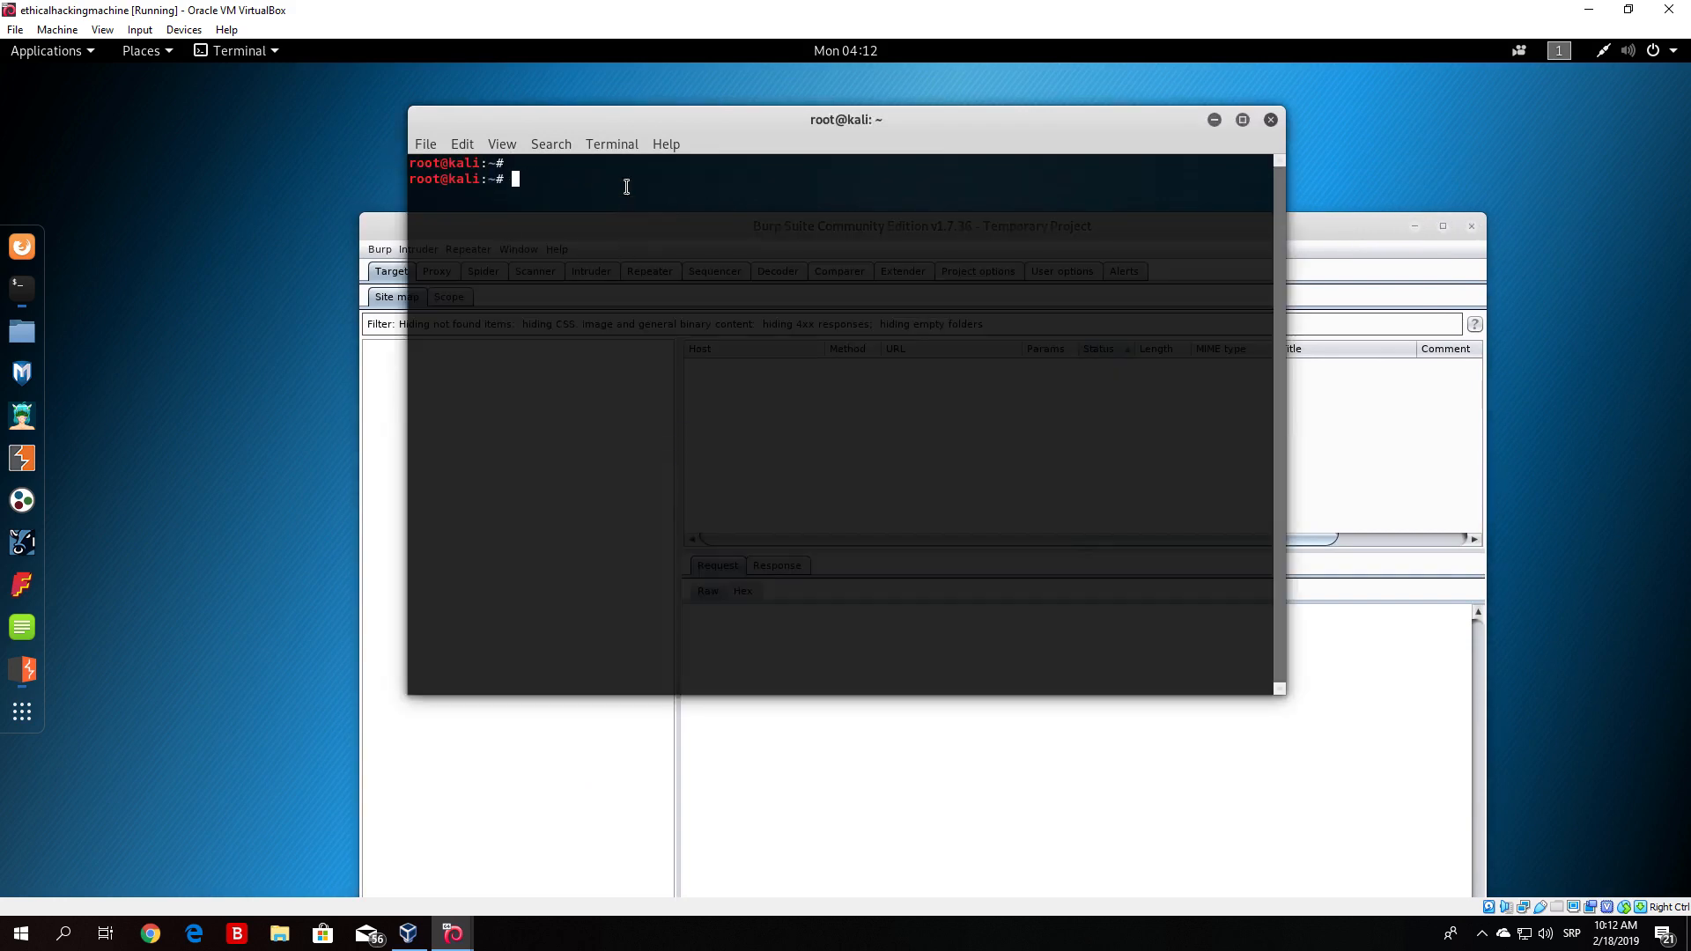
# - Maximize the Burp Suite window and look through the Target and Proxy tabs, including Intercept and HTTP history
pyautogui.moveTo(1312, 221); pyautogui.dragTo(1310, 70)
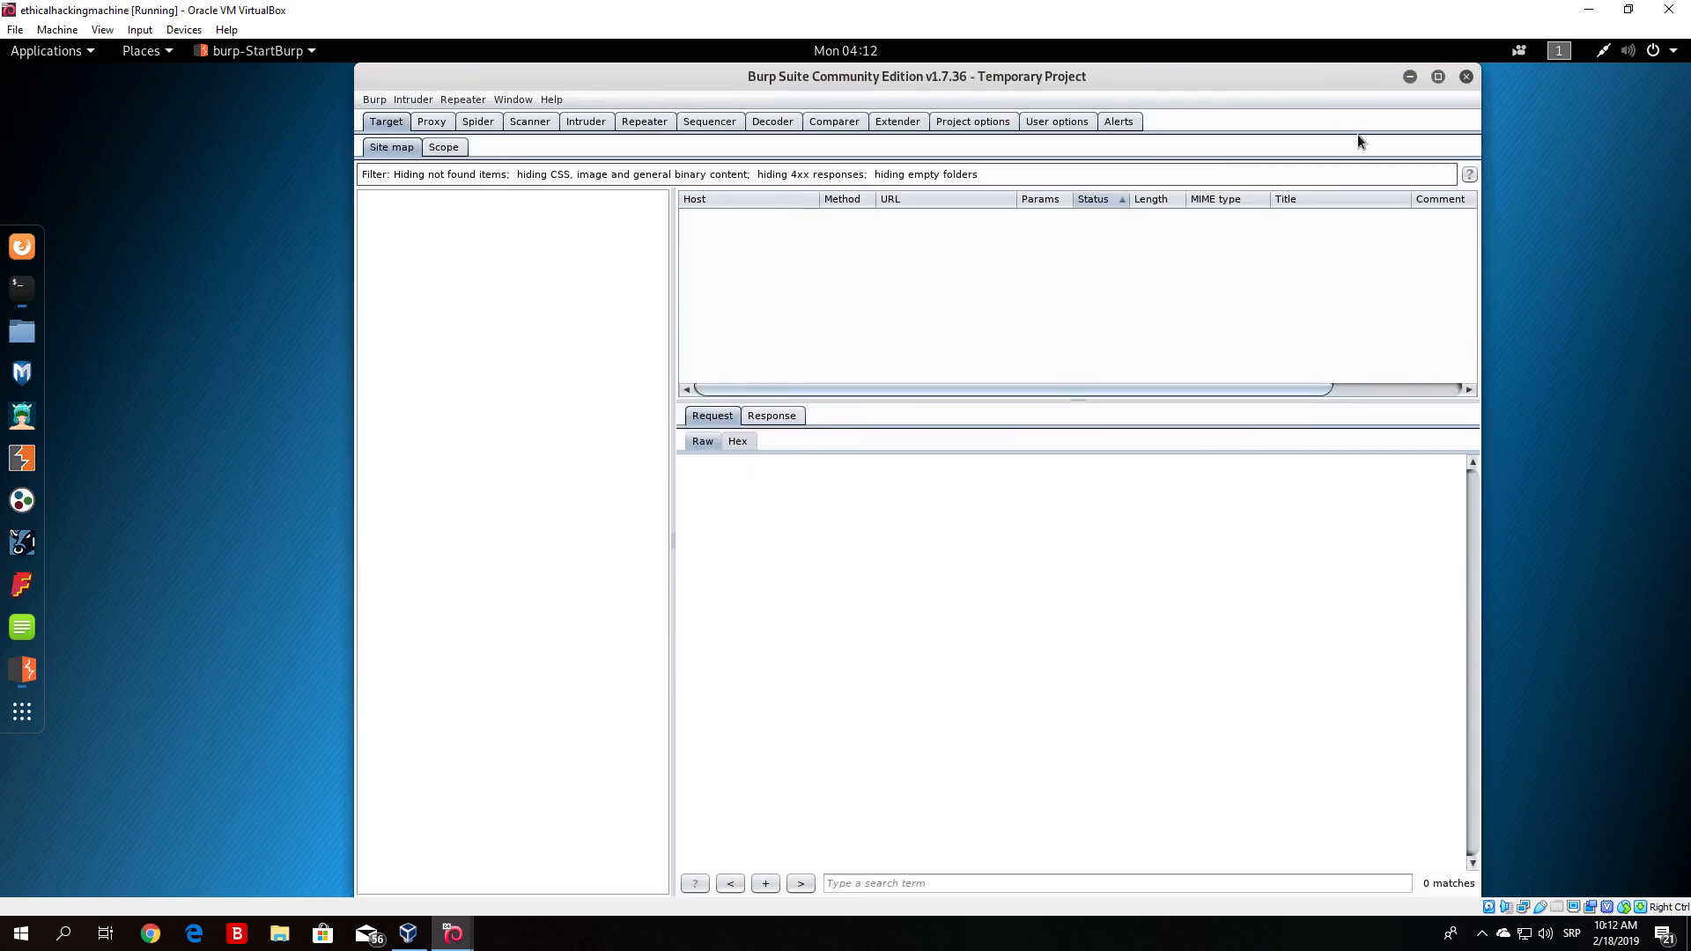
pyautogui.click(1438, 77)
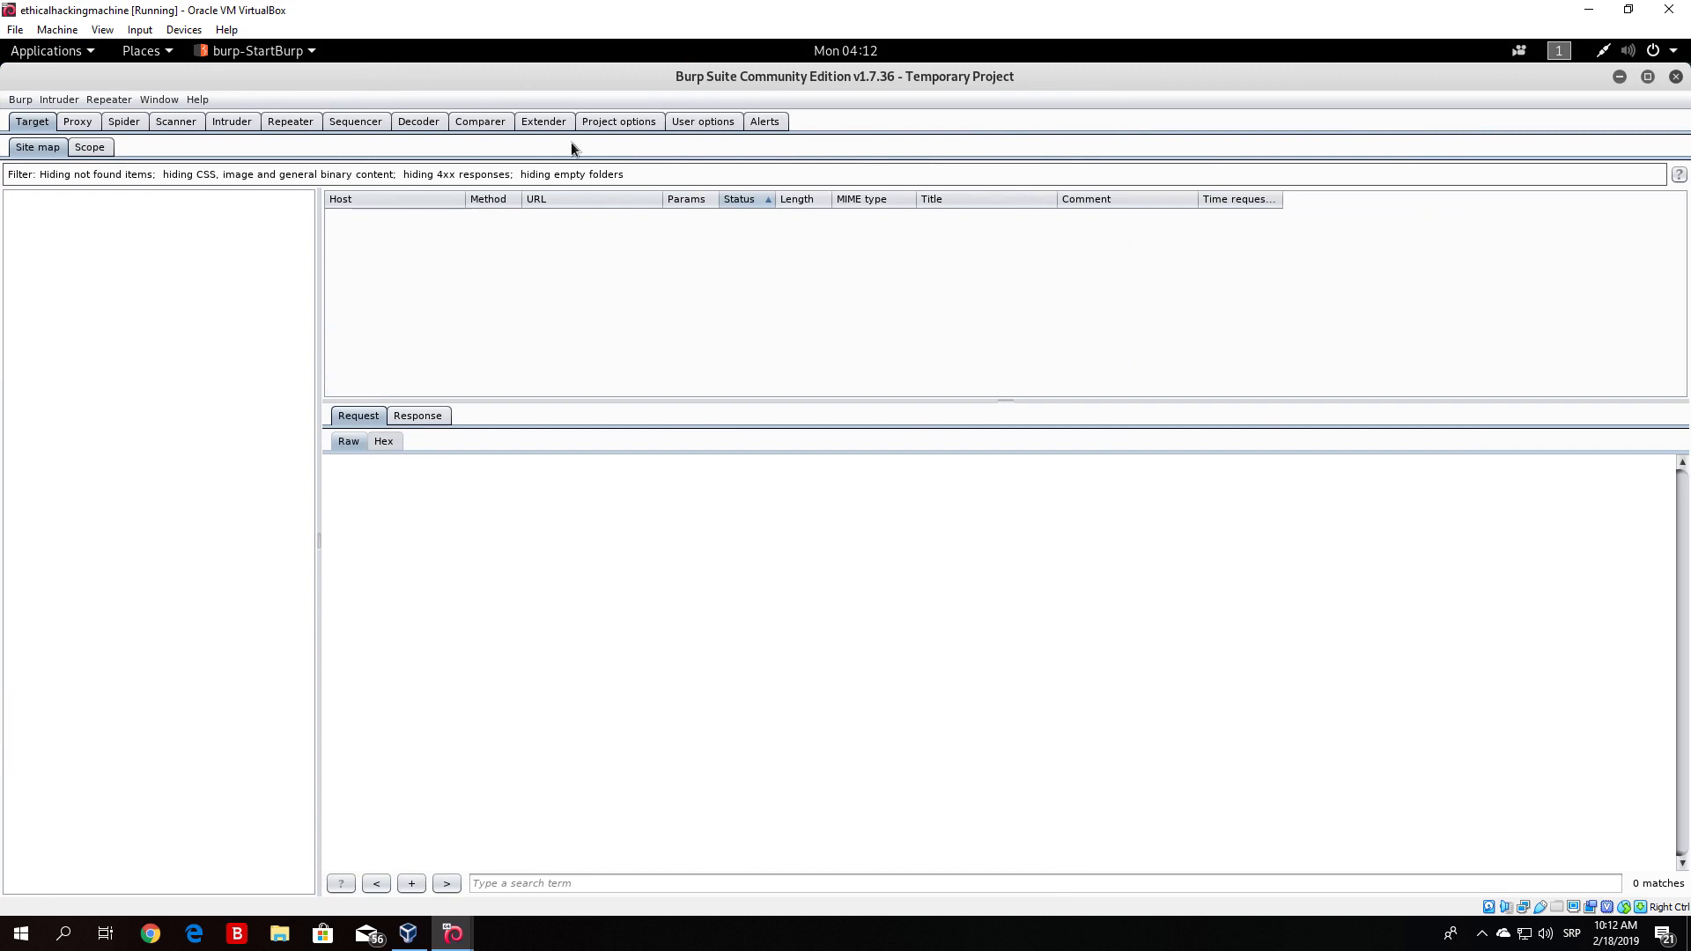
pyautogui.click(74, 126)
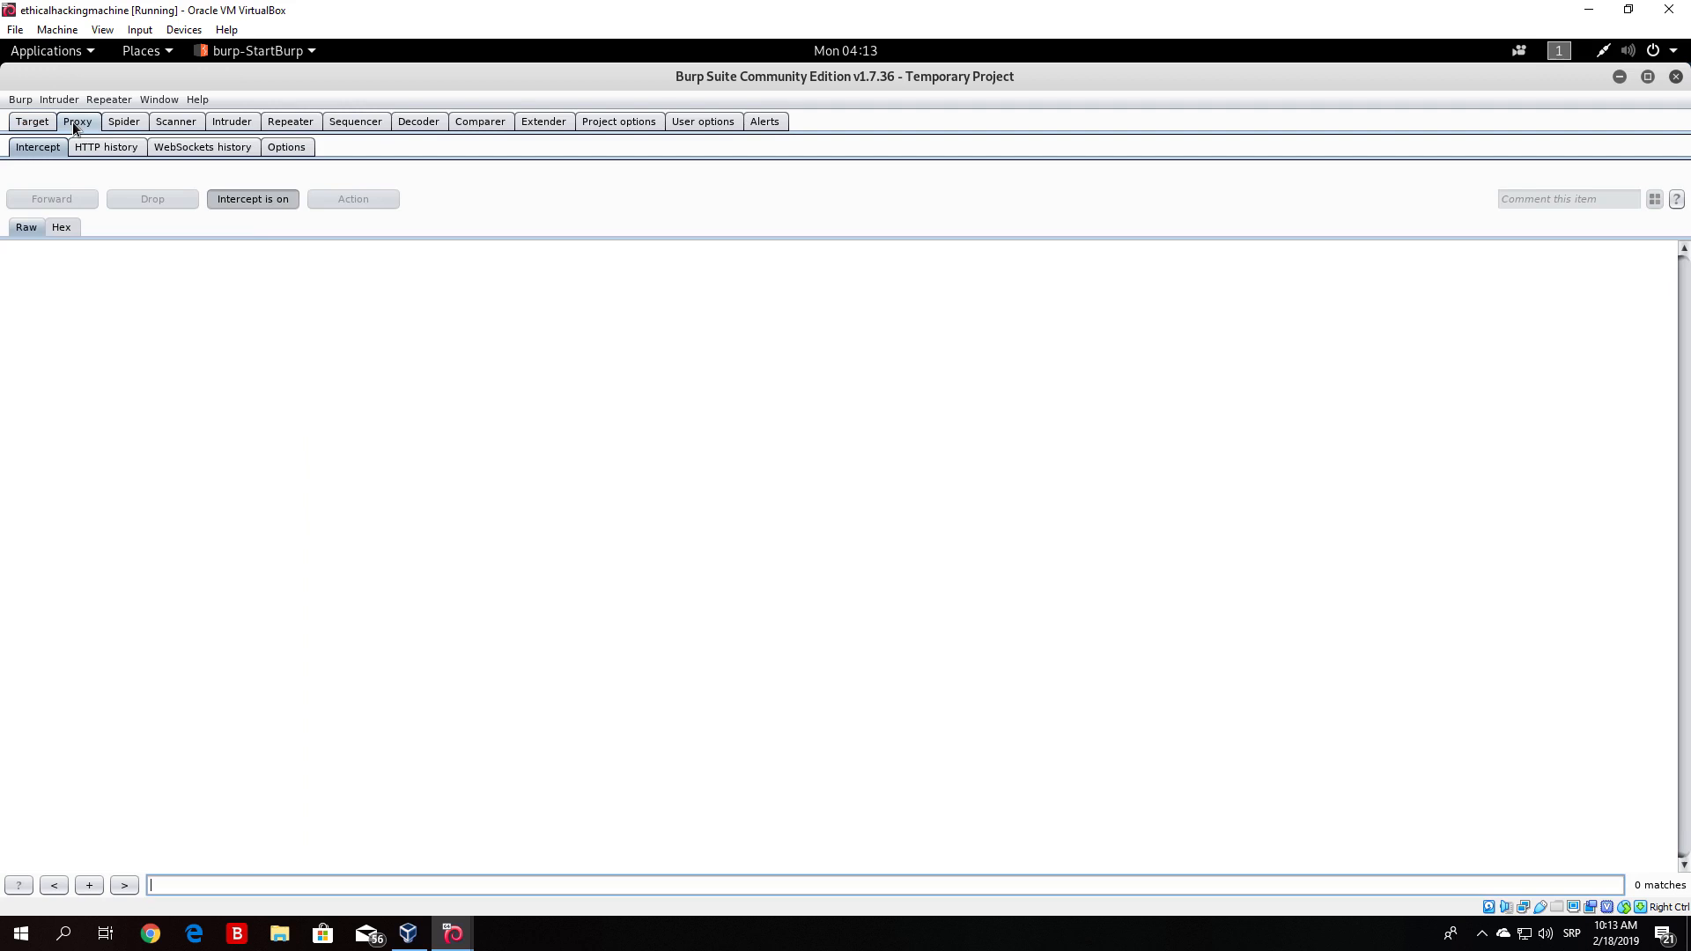
pyautogui.click(123, 143)
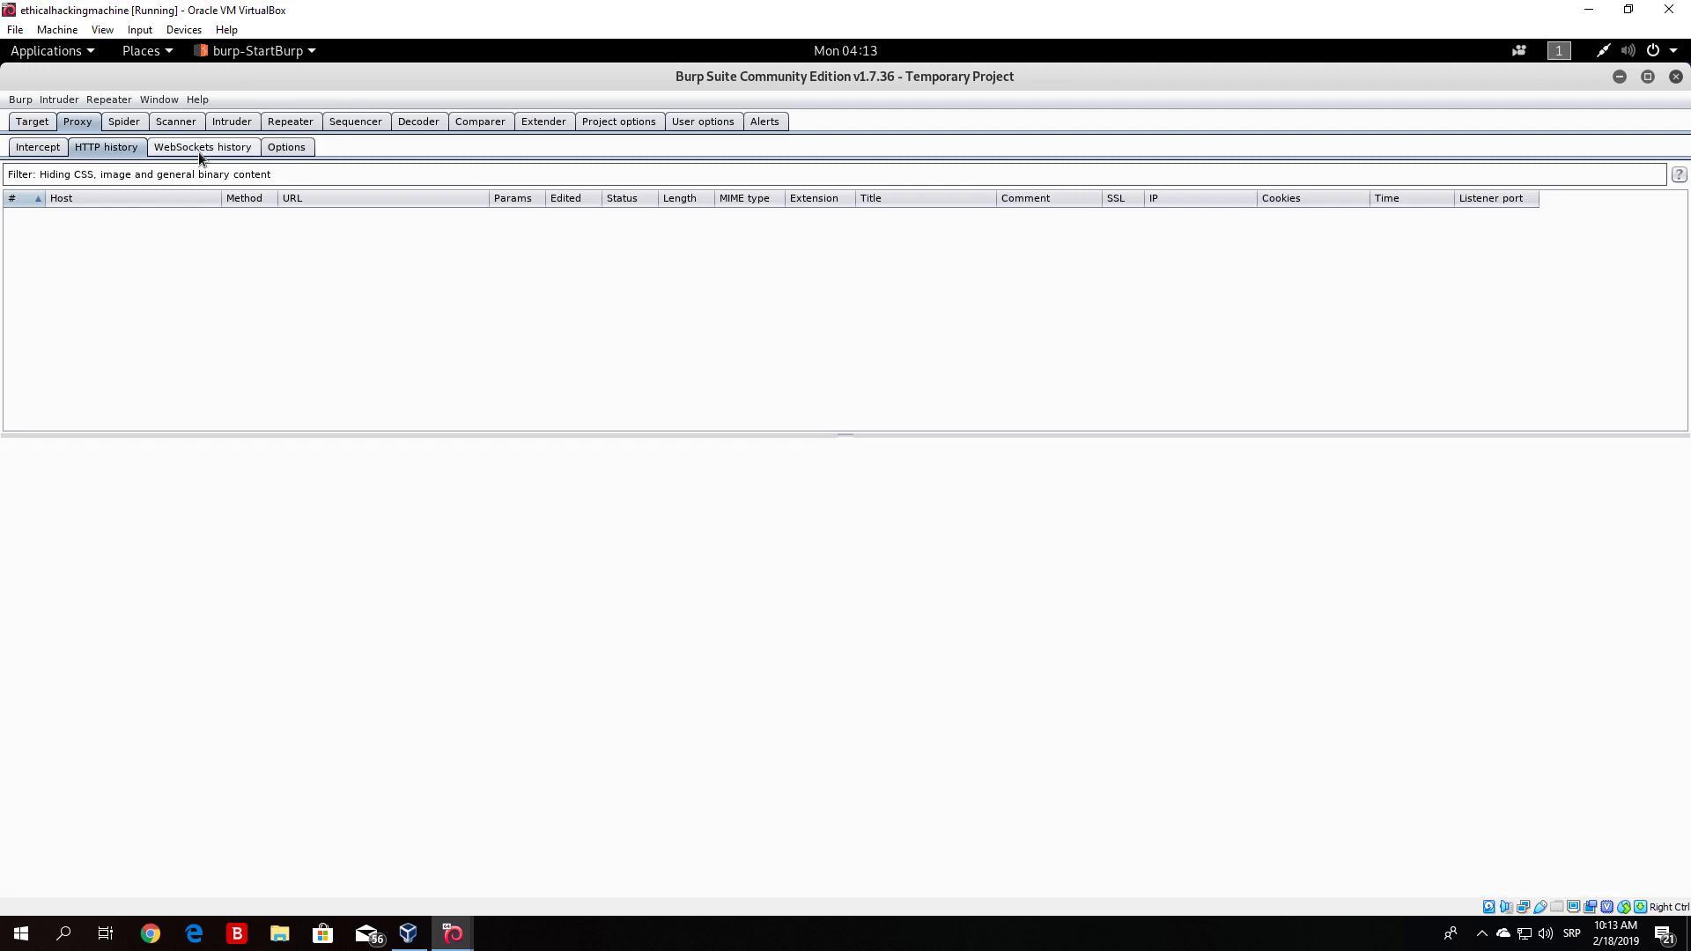
pyautogui.click(59, 150)
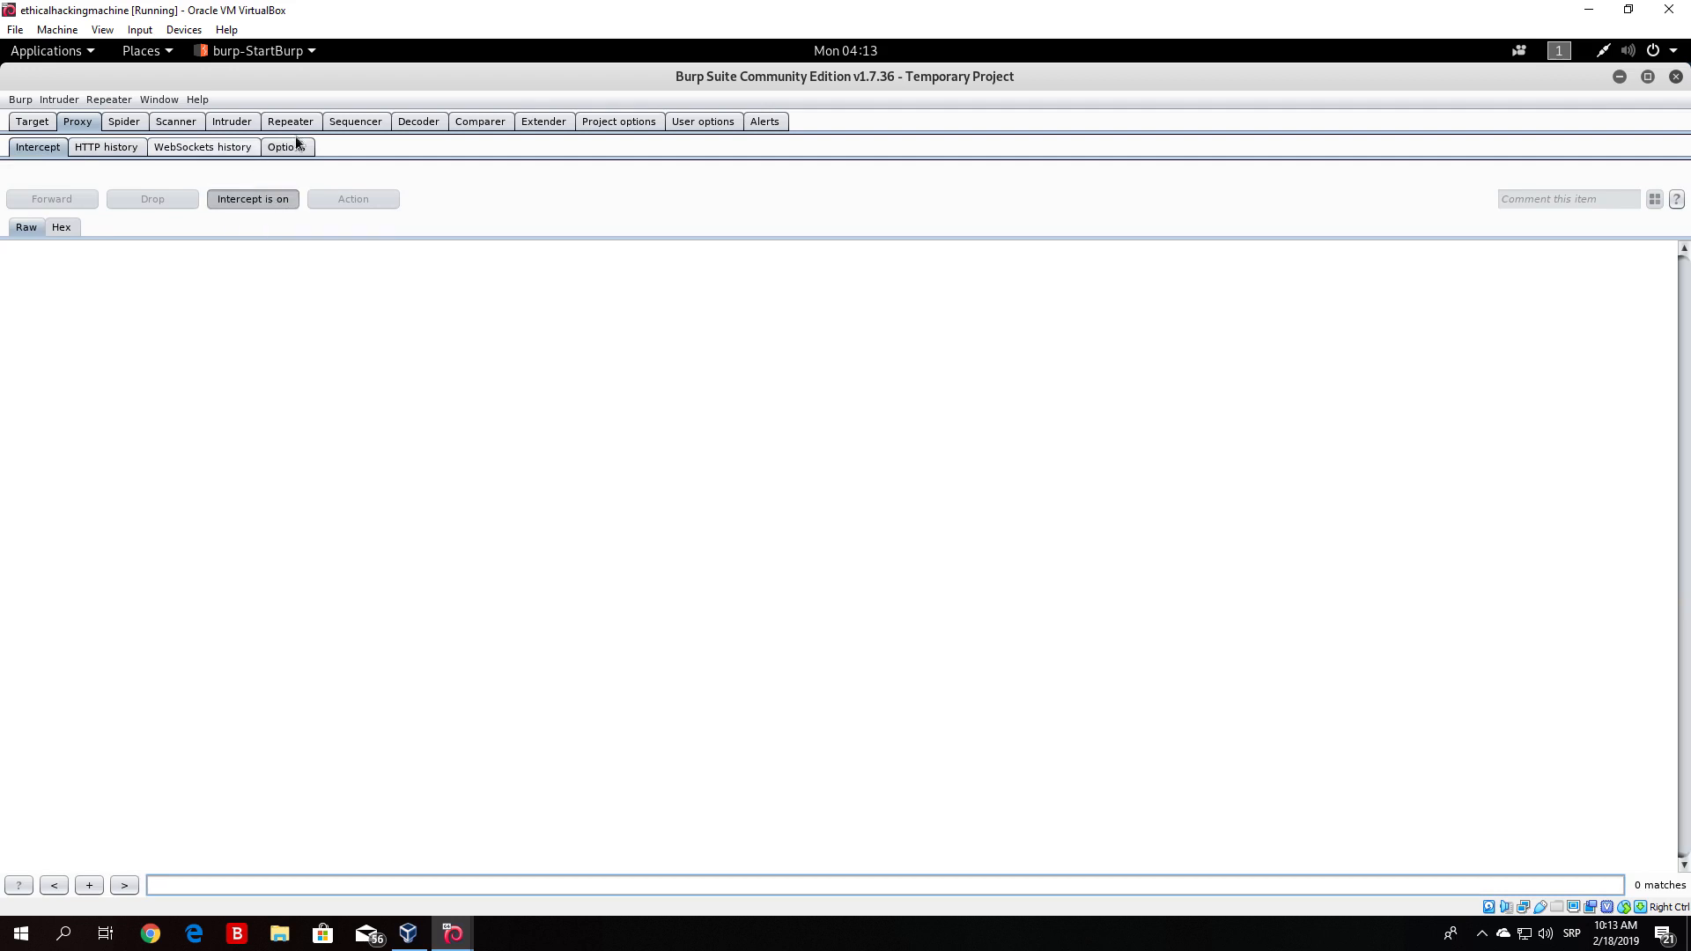
pyautogui.click(16, 127)
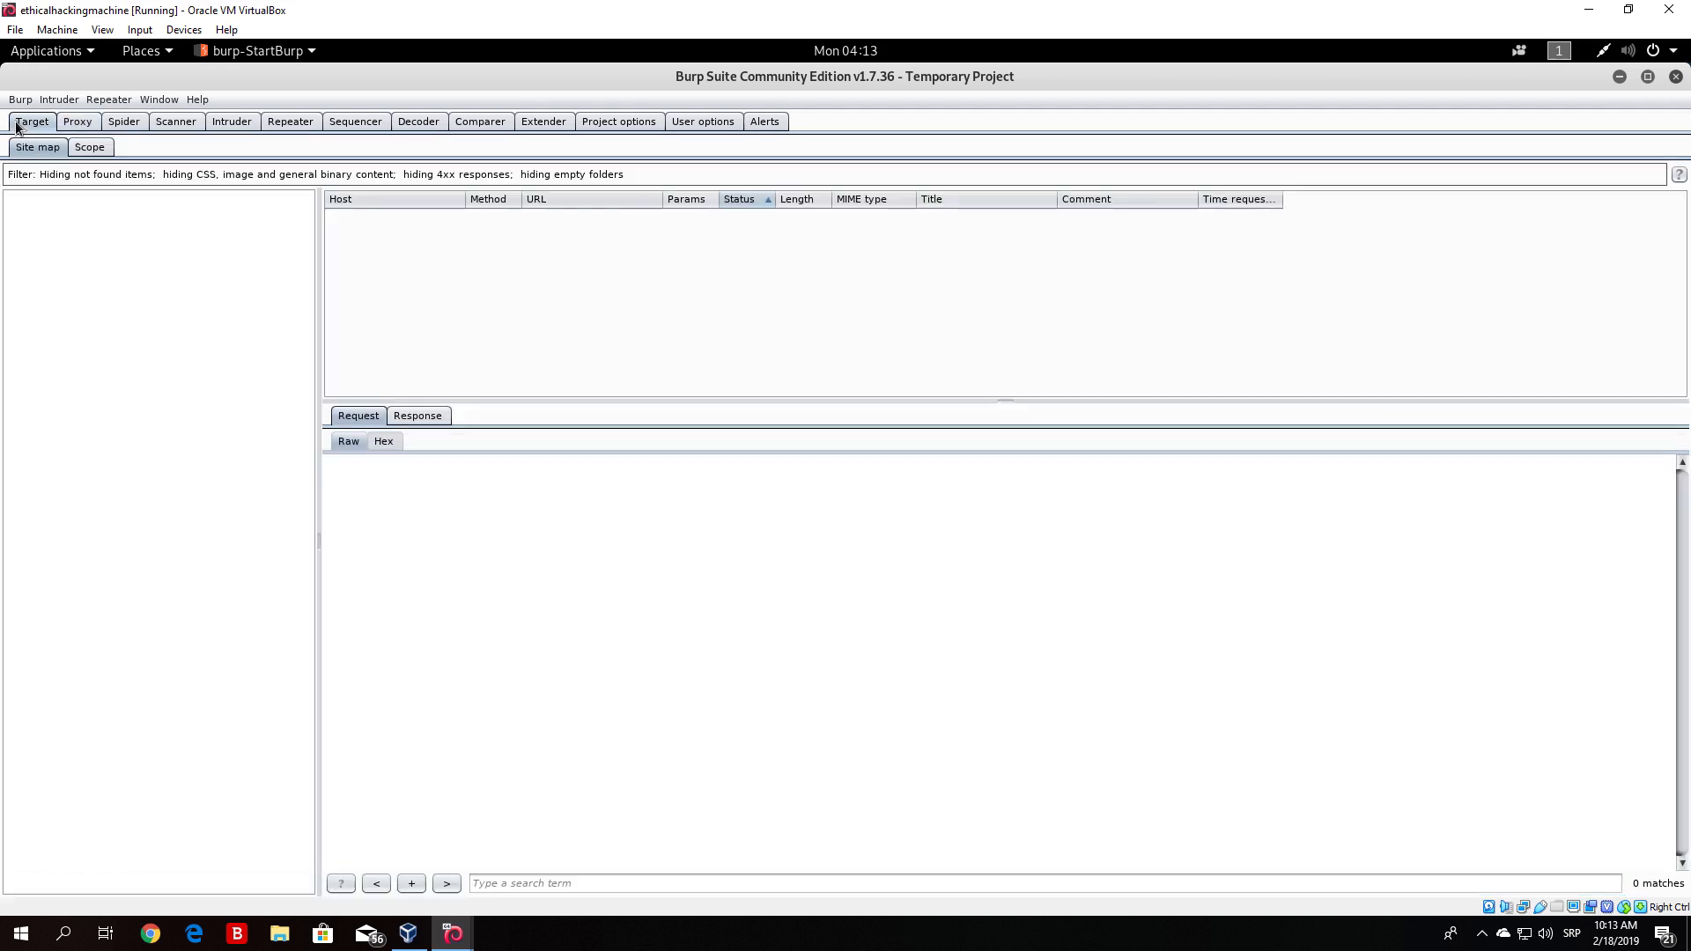
pyautogui.click(83, 126)
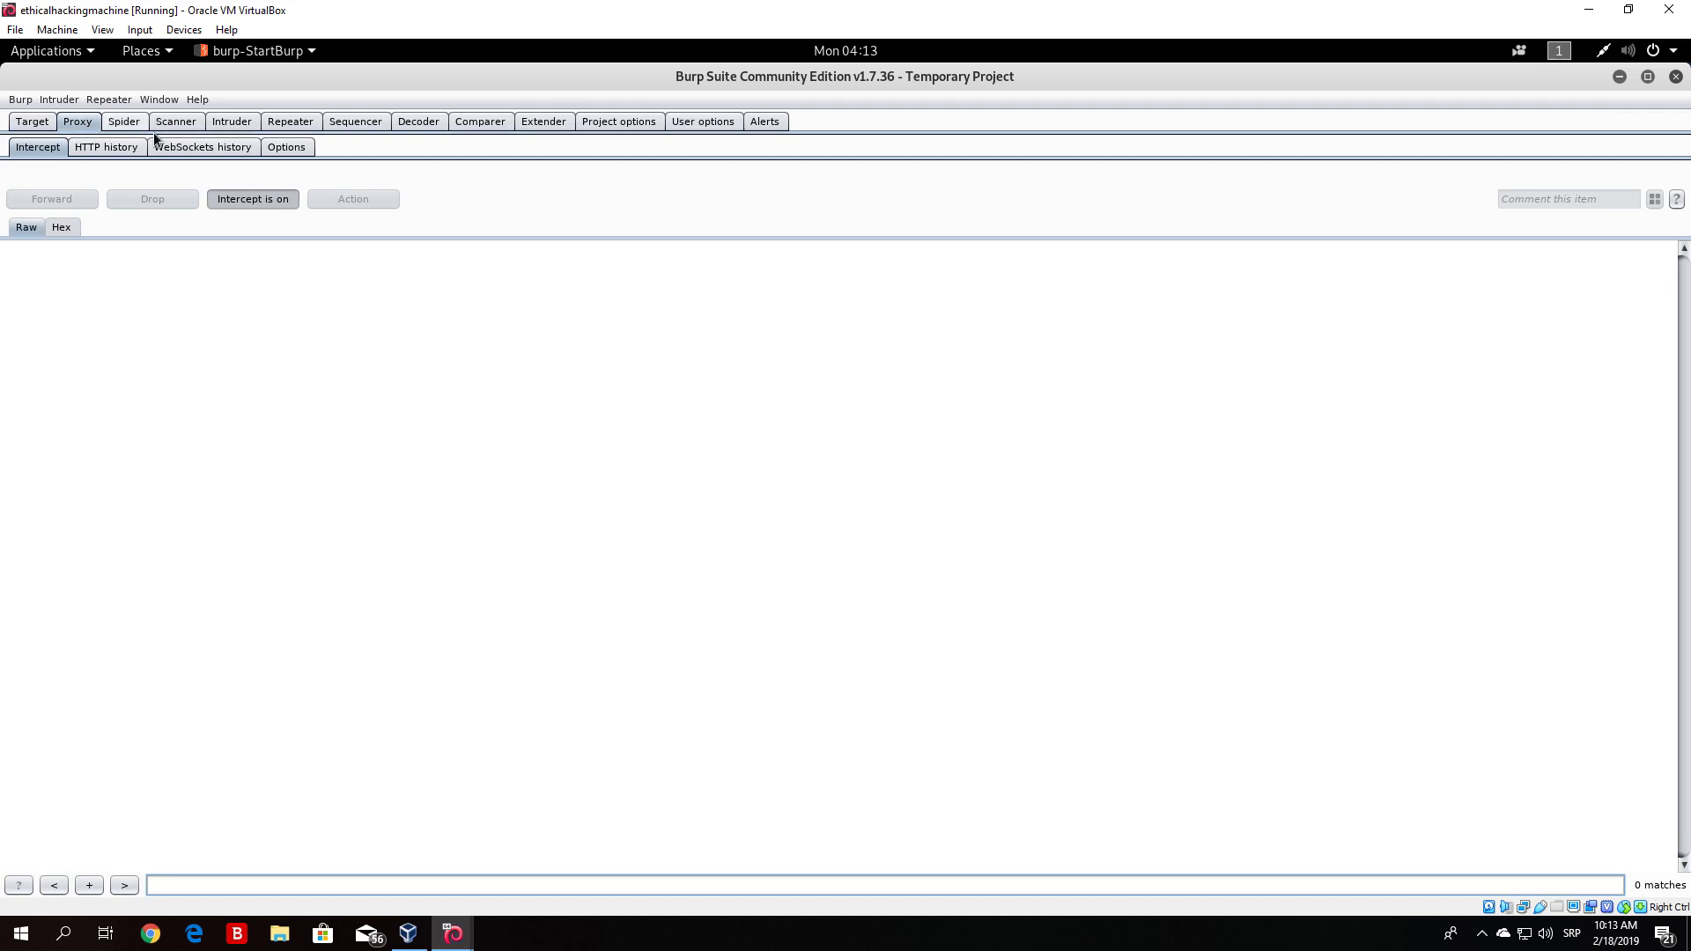
pyautogui.click(44, 120)
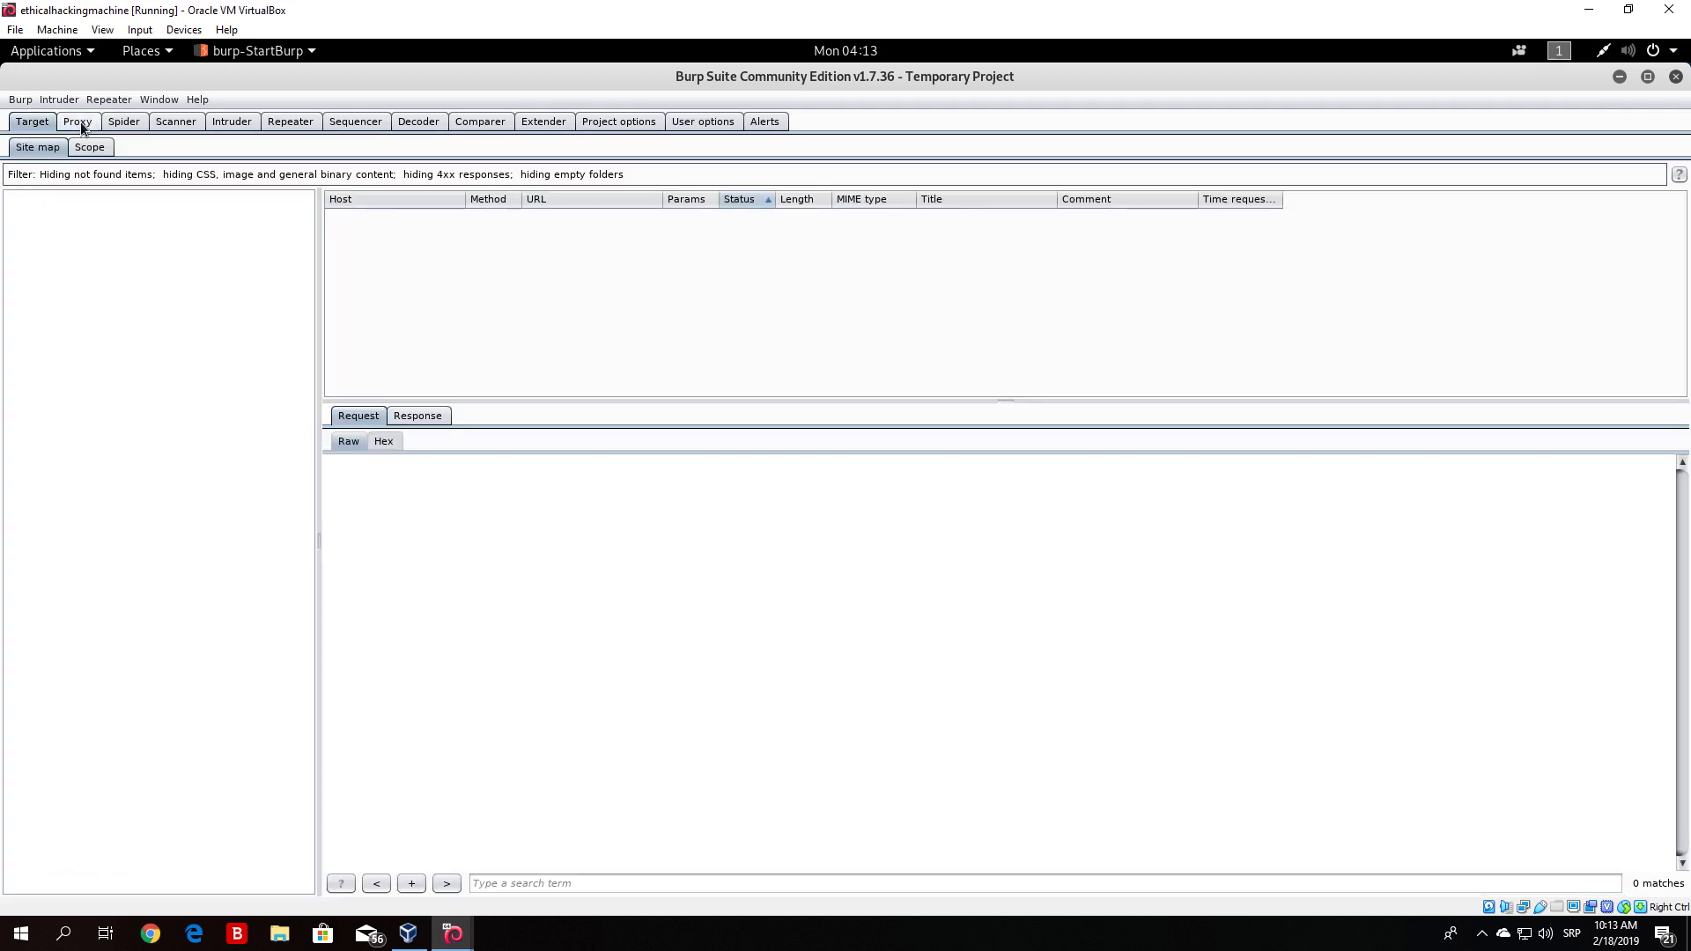
pyautogui.click(81, 121)
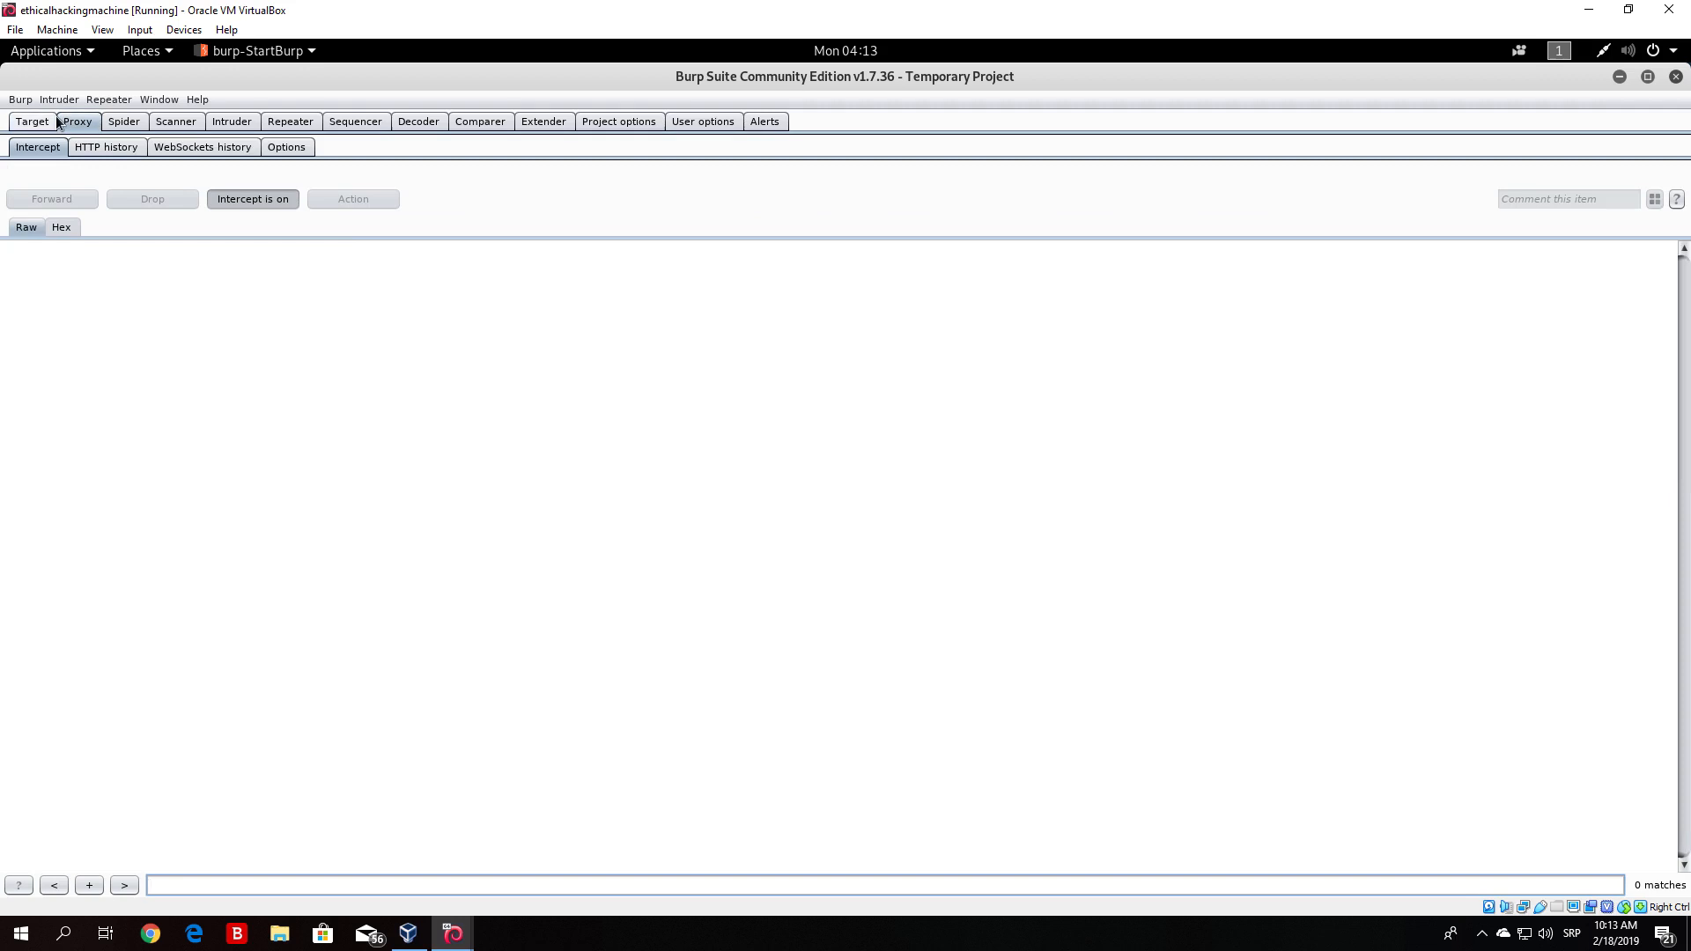
# - Open the 127.0.0.1:8080 proxy listener in Proxy options and review its binding address choices, confirming Loopback only
pyautogui.click(286, 147)
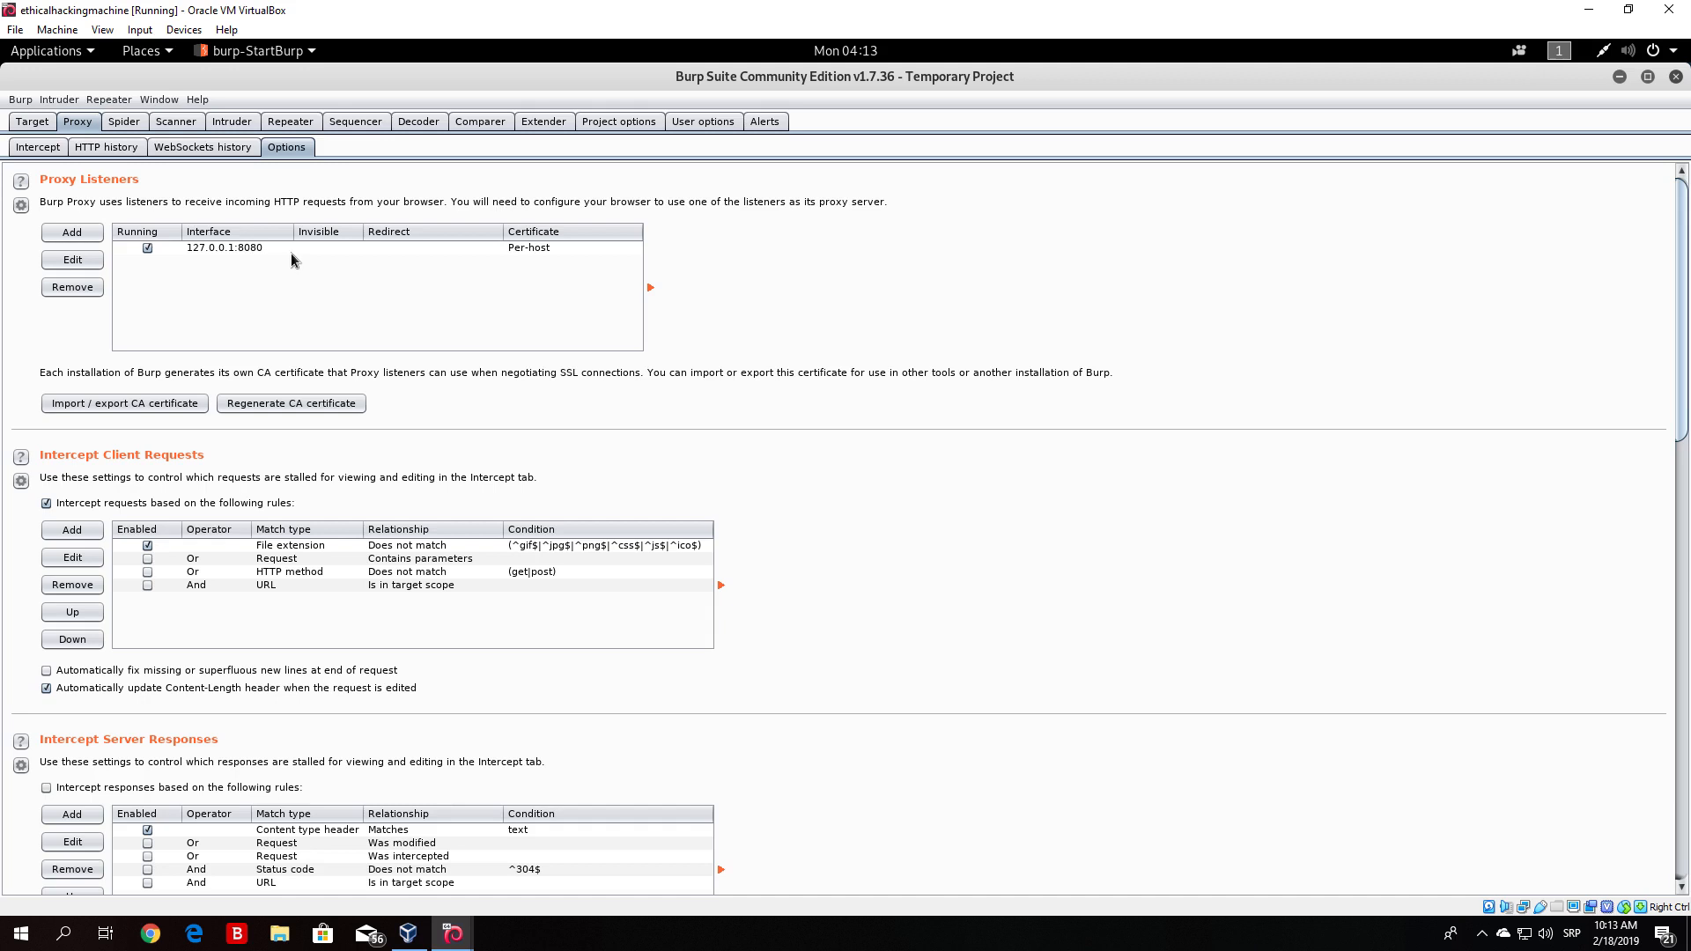
pyautogui.click(240, 249)
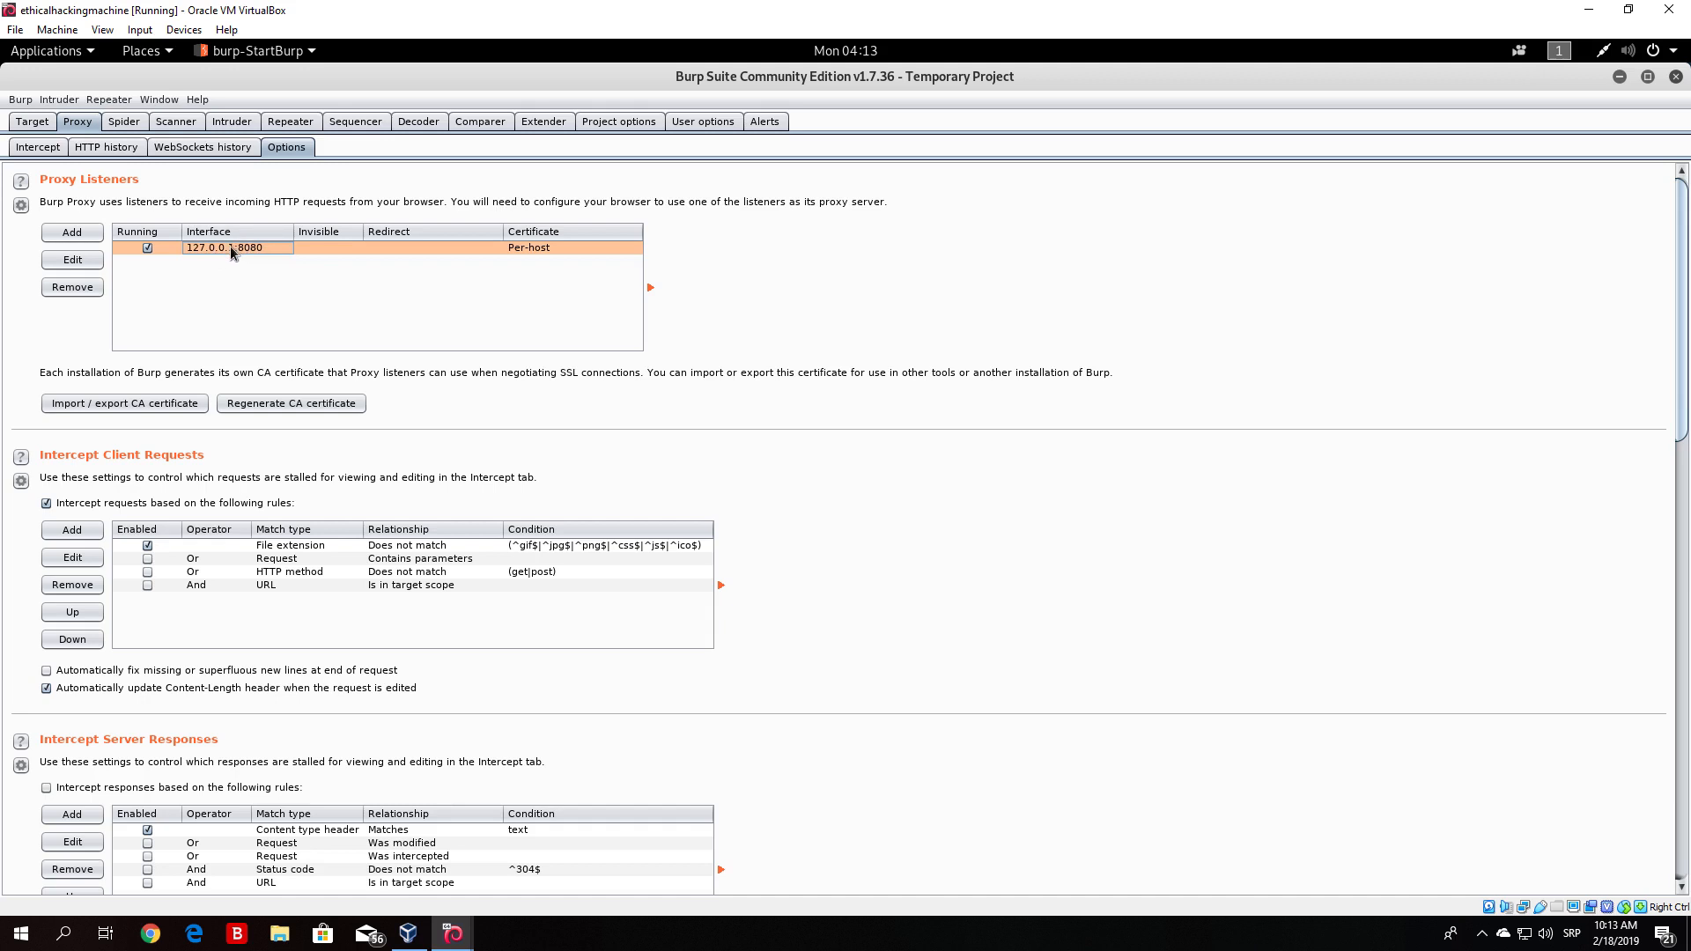
pyautogui.click(71, 262)
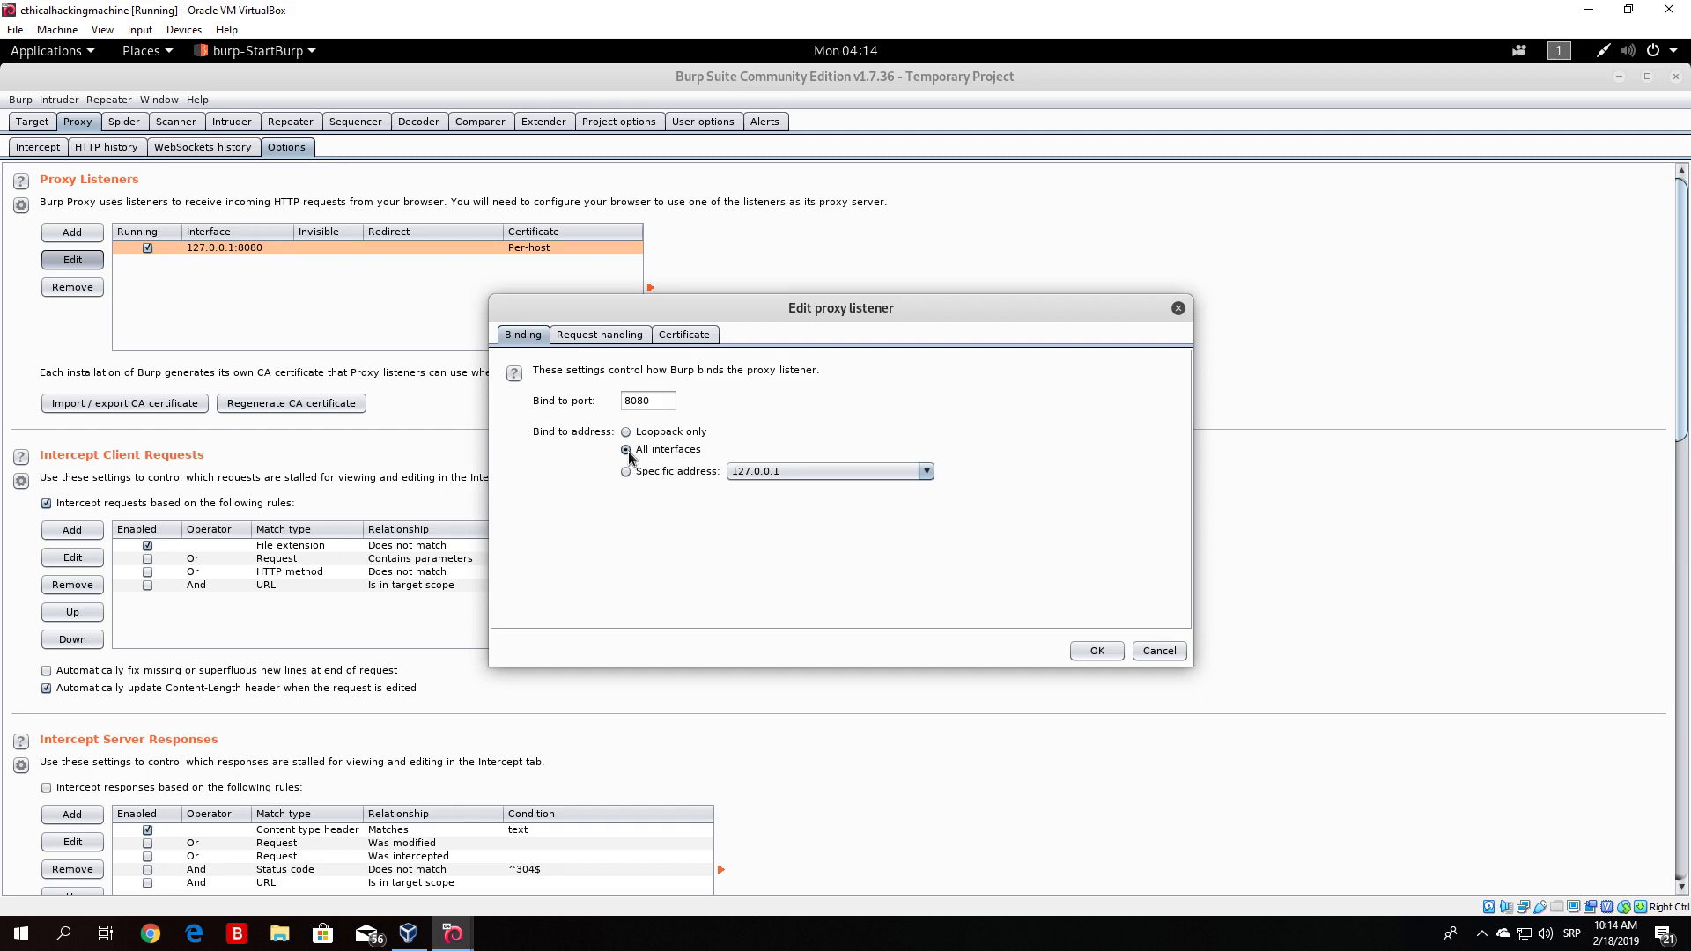
pyautogui.click(626, 432)
pyautogui.click(626, 472)
pyautogui.click(750, 474)
pyautogui.click(754, 509)
pyautogui.click(798, 472)
pyautogui.click(786, 491)
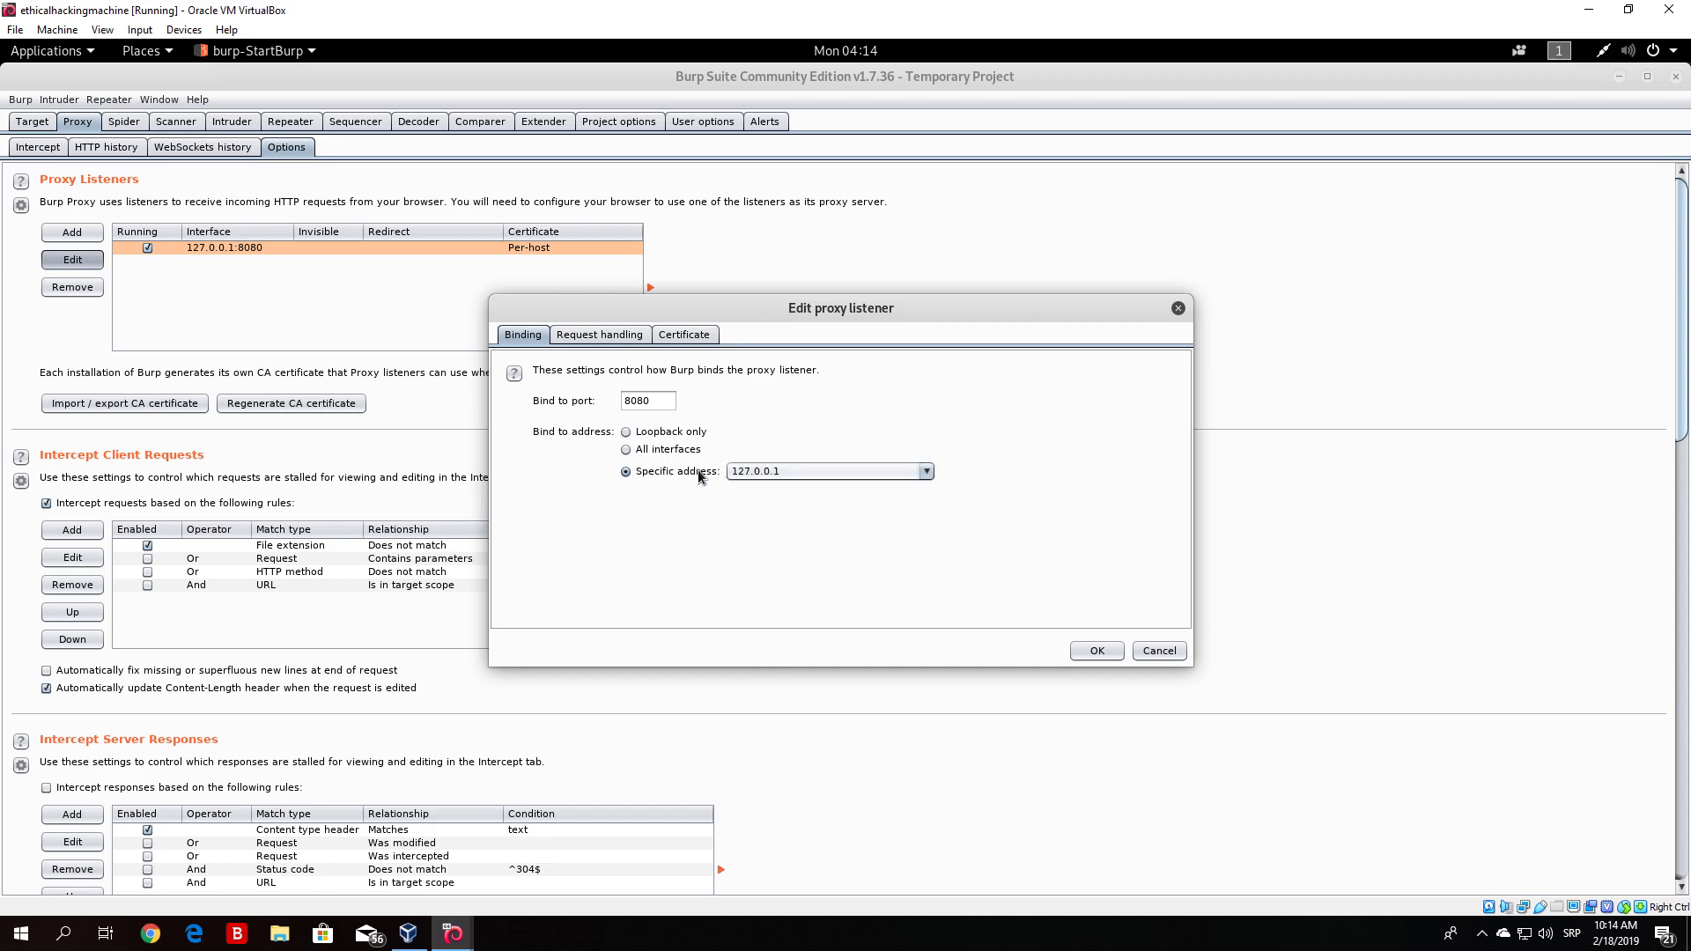
pyautogui.click(626, 434)
pyautogui.click(1095, 651)
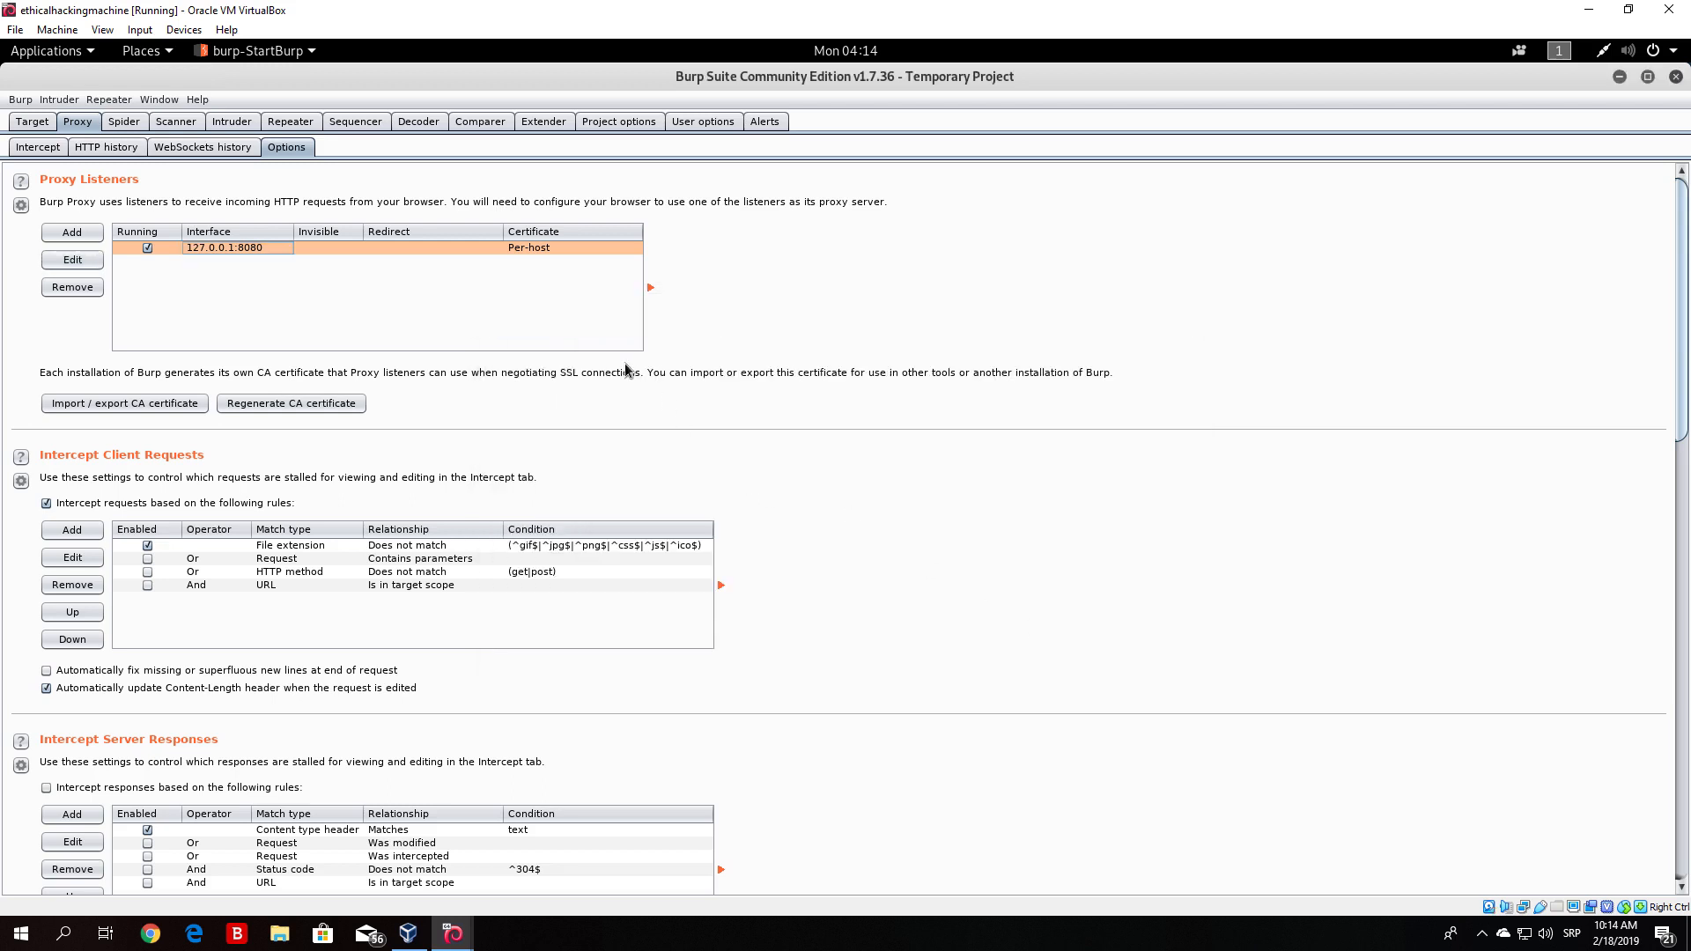
# - Restore the Burp window to normal size, bring up Firefox, and open its Preferences
pyautogui.click(1648, 77)
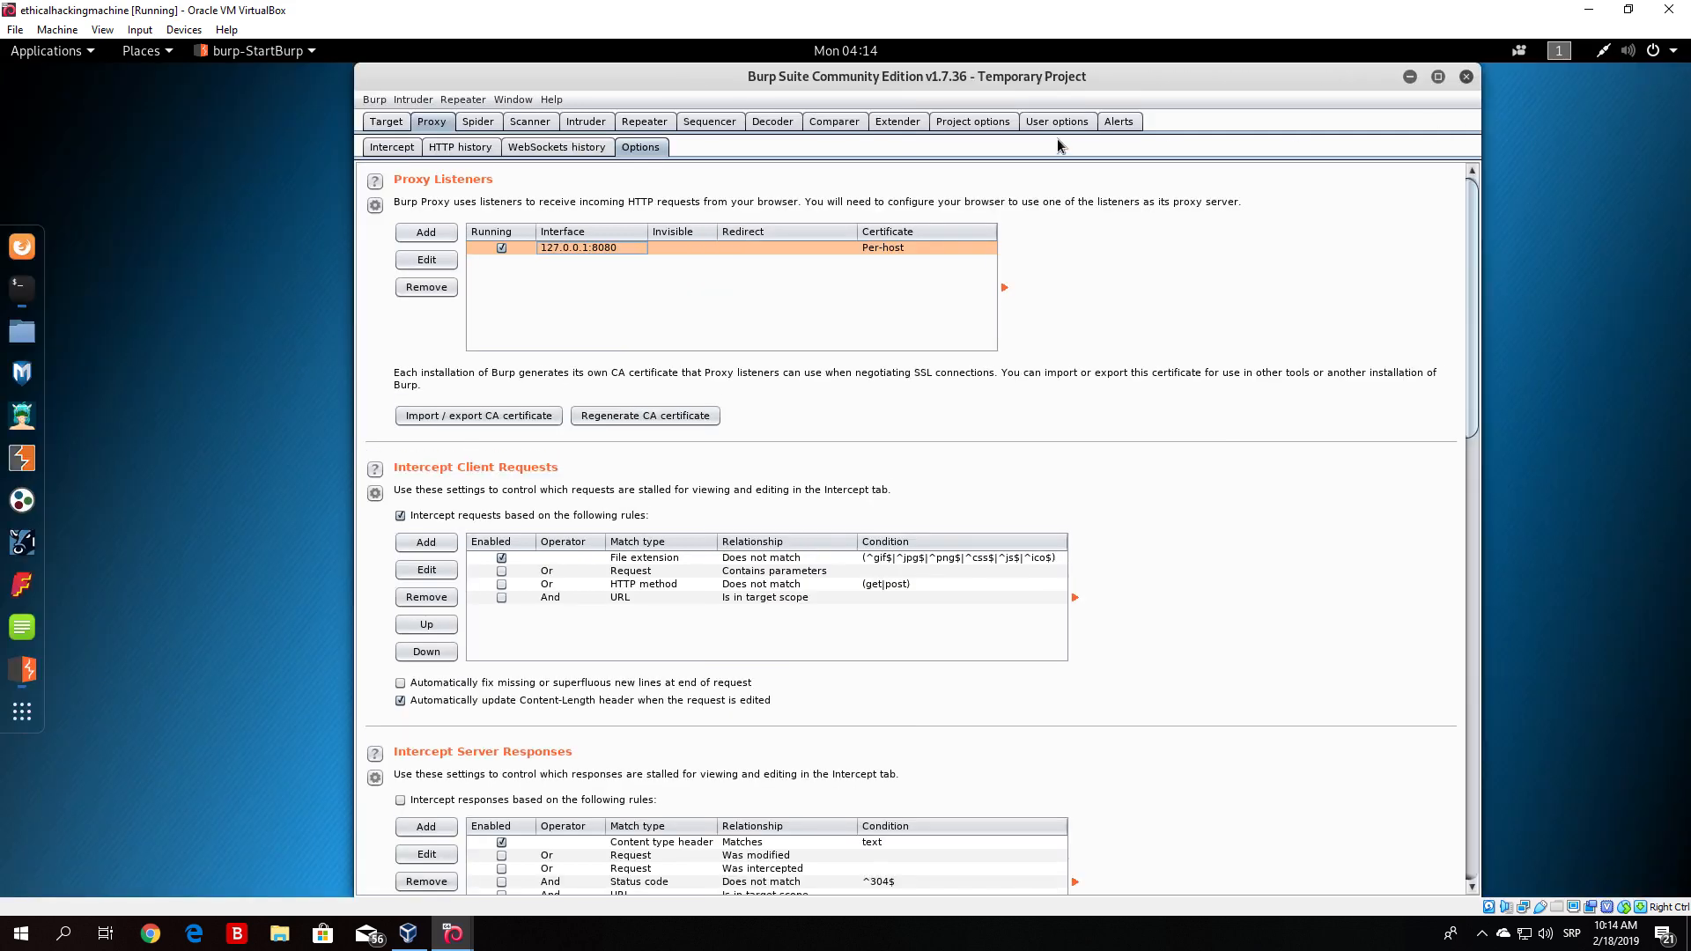
pyautogui.click(22, 247)
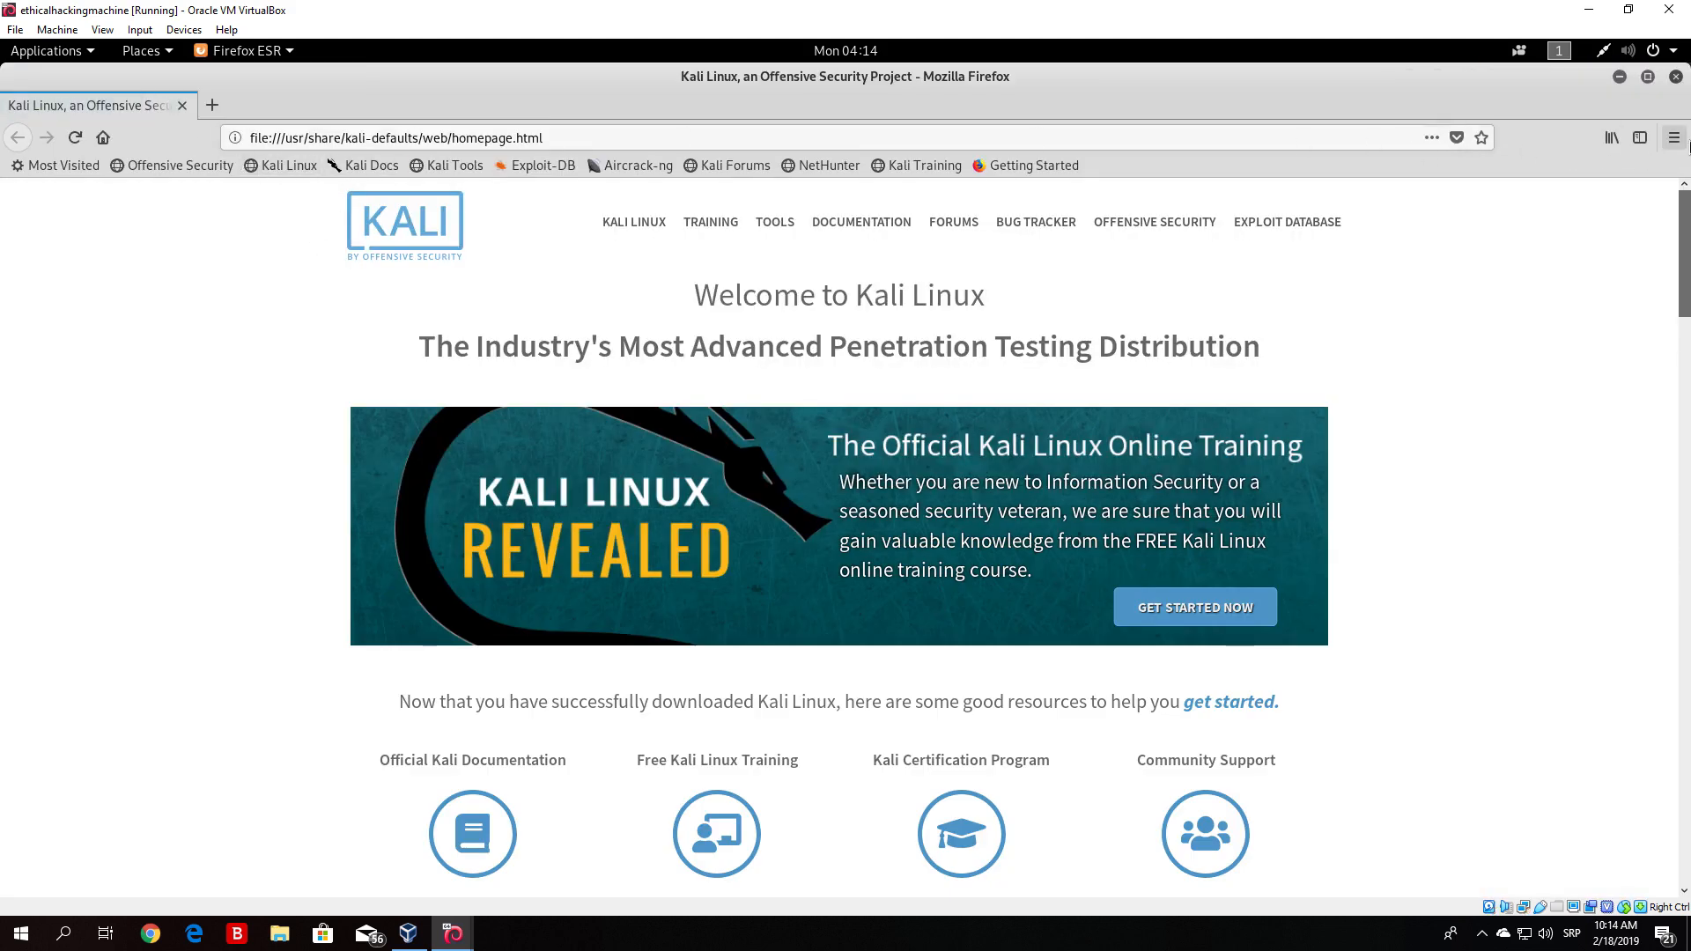
pyautogui.click(1674, 141)
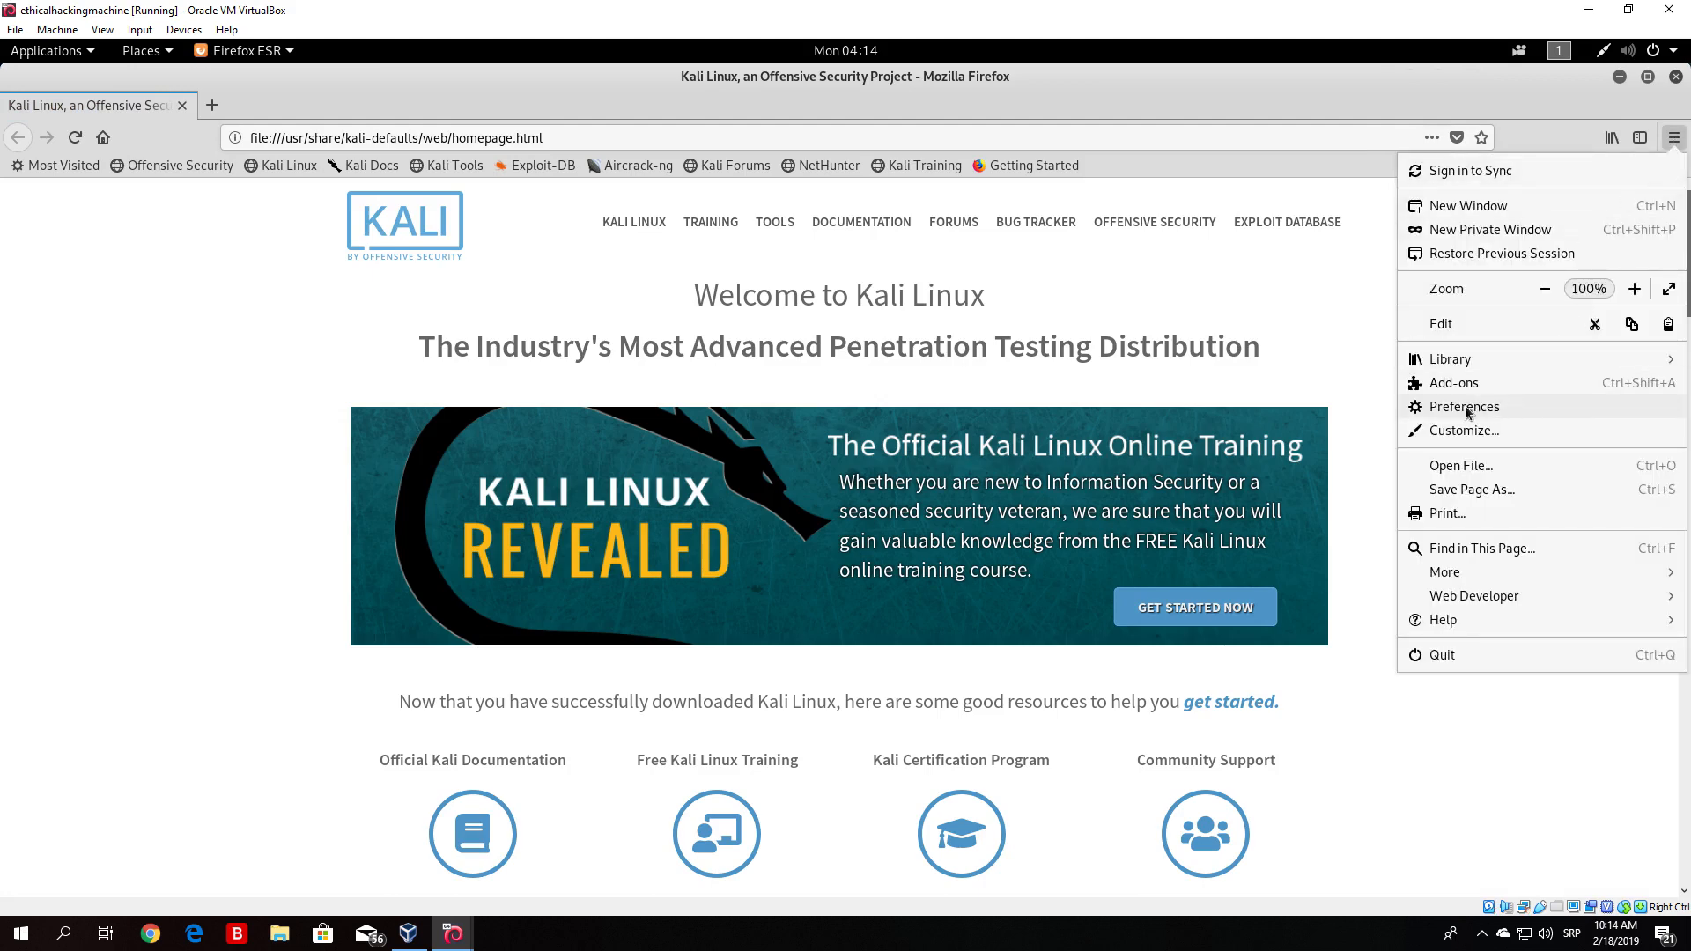
pyautogui.click(1429, 408)
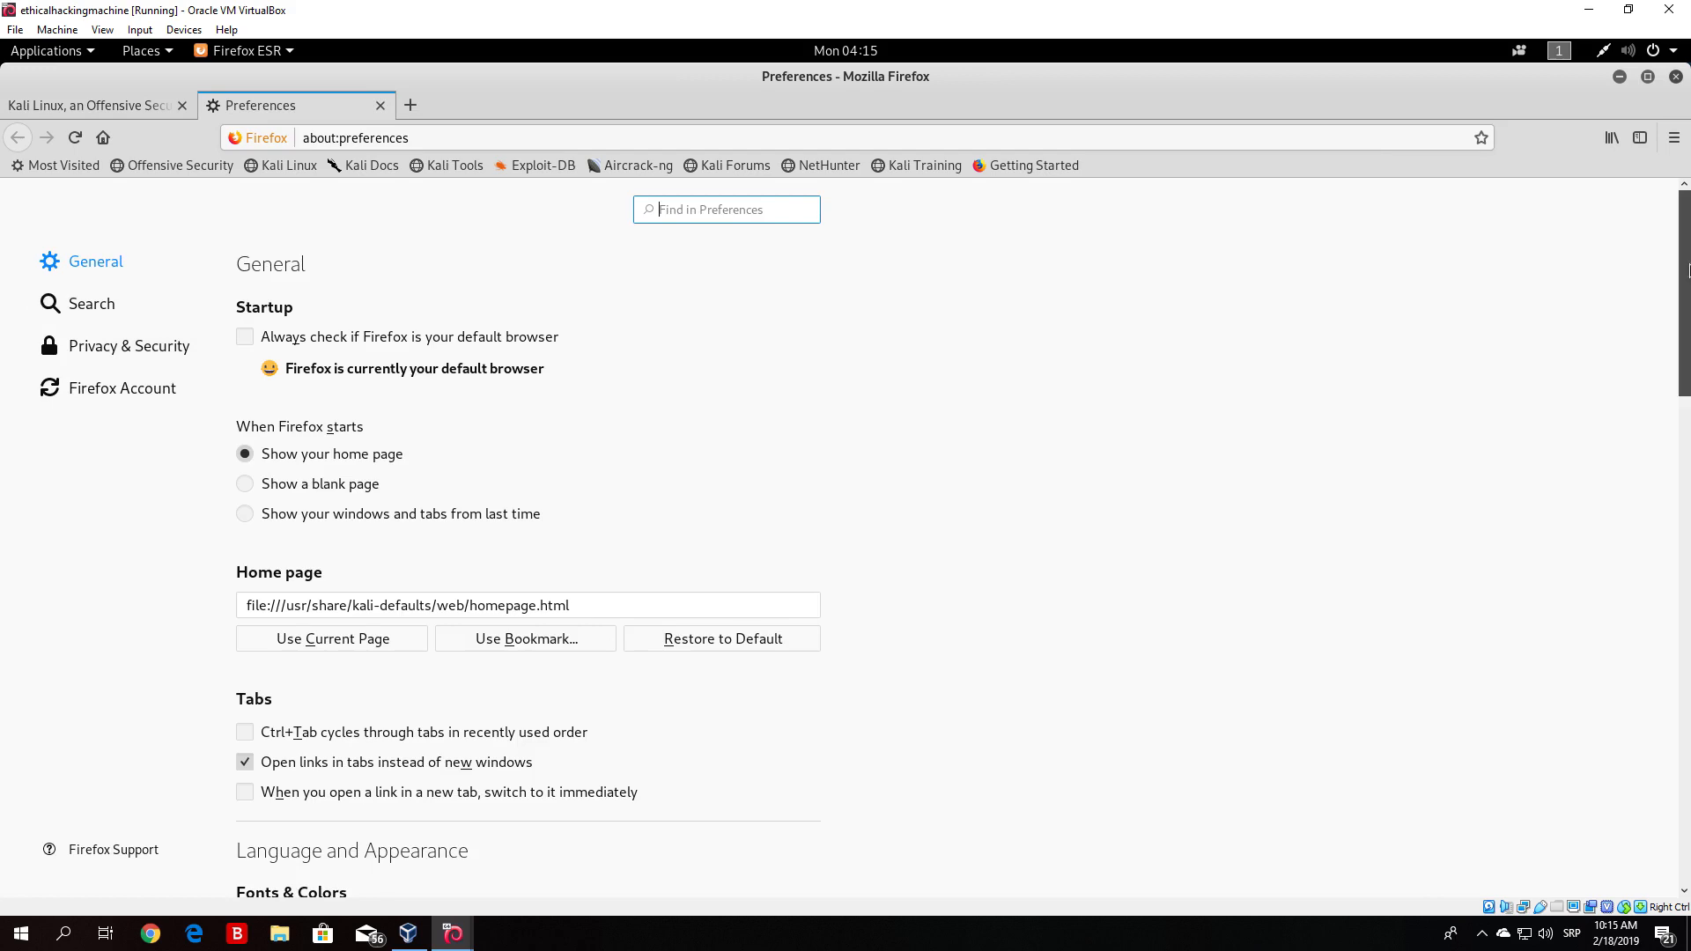
# - Open the Network Proxy connection settings and choose manual proxy configuration with HTTP proxy 127.0.0.1 on port 8080
pyautogui.moveTo(1689, 242); pyautogui.dragTo(1688, 801)
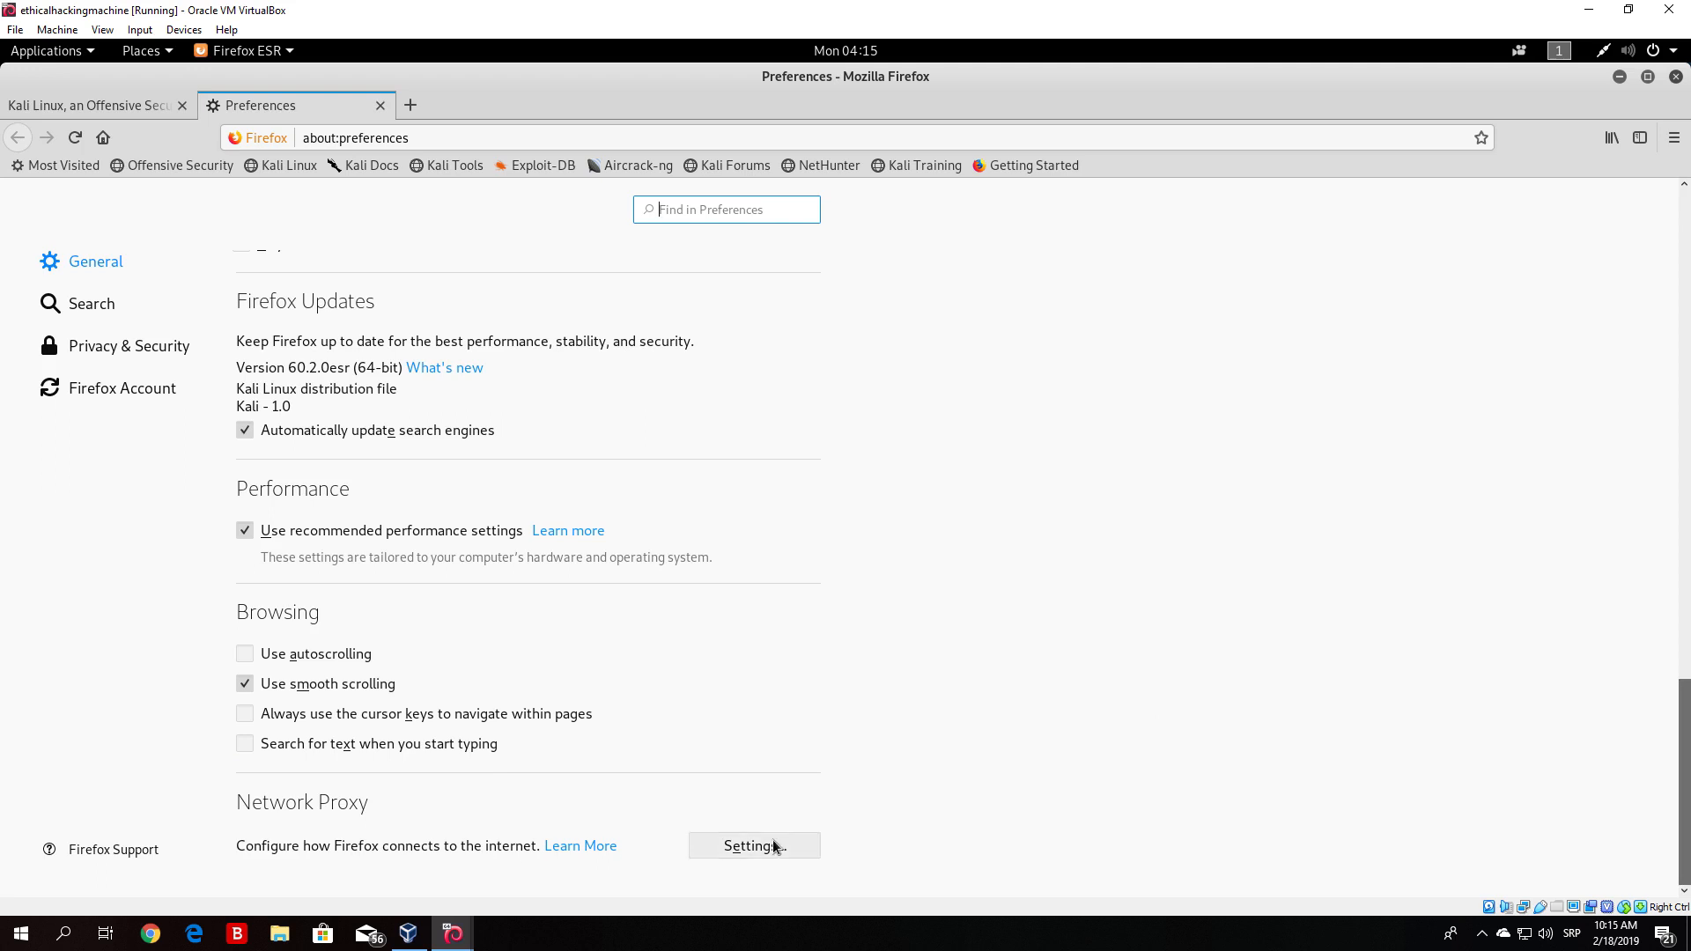
pyautogui.click(750, 847)
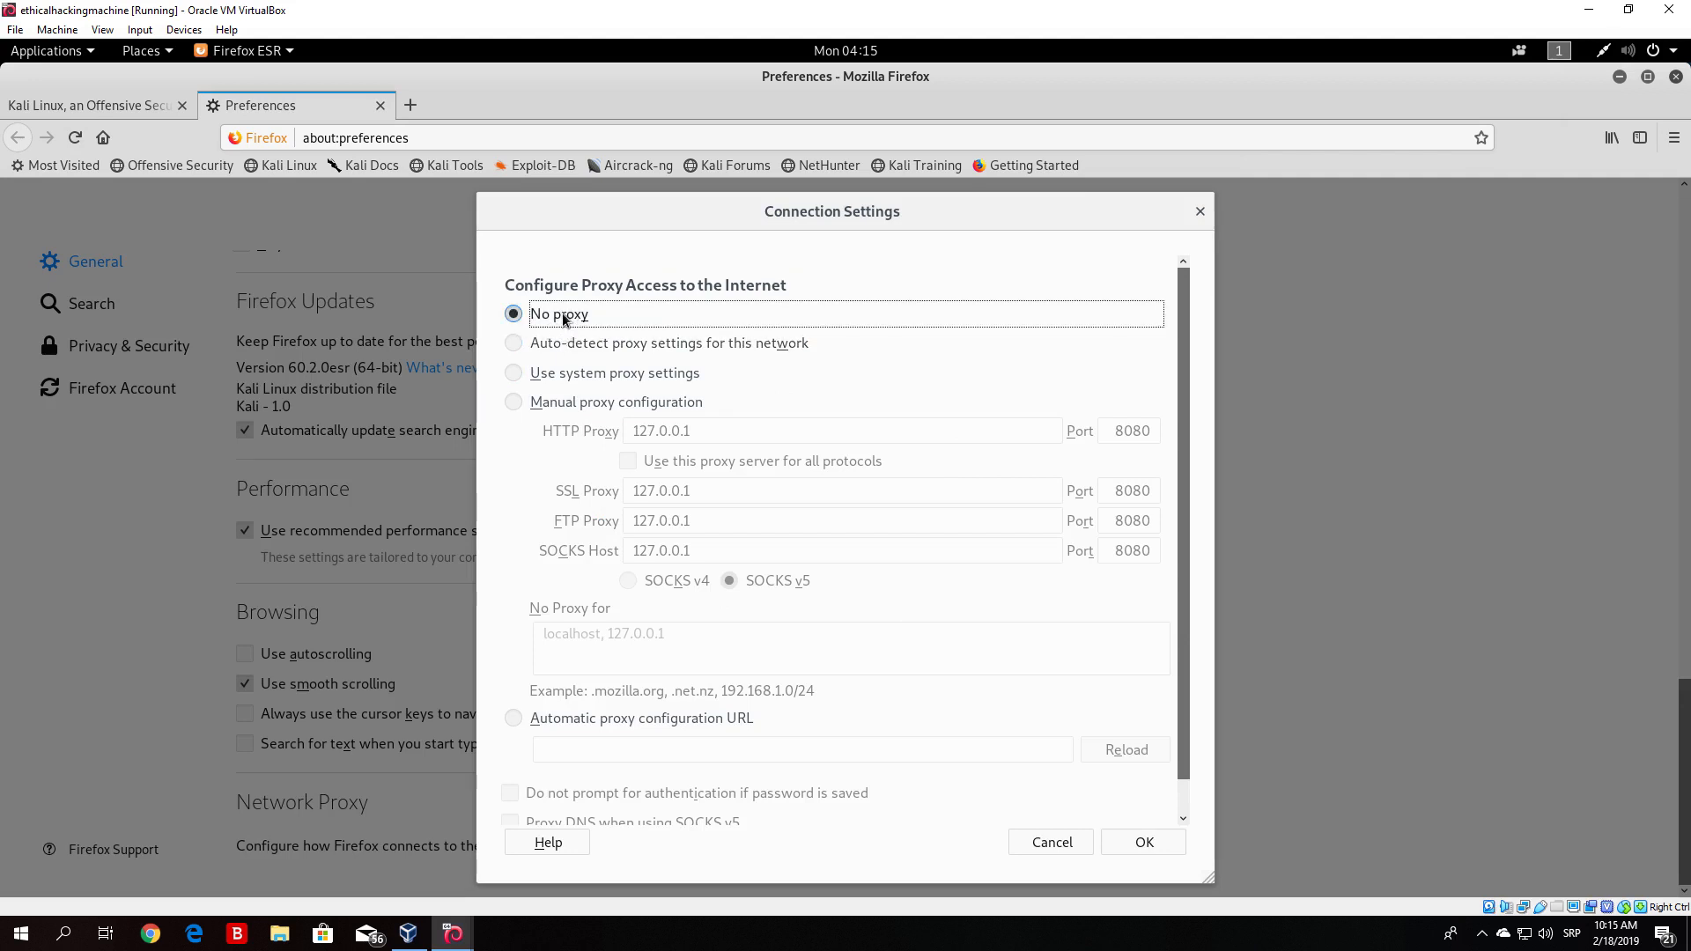
pyautogui.click(514, 406)
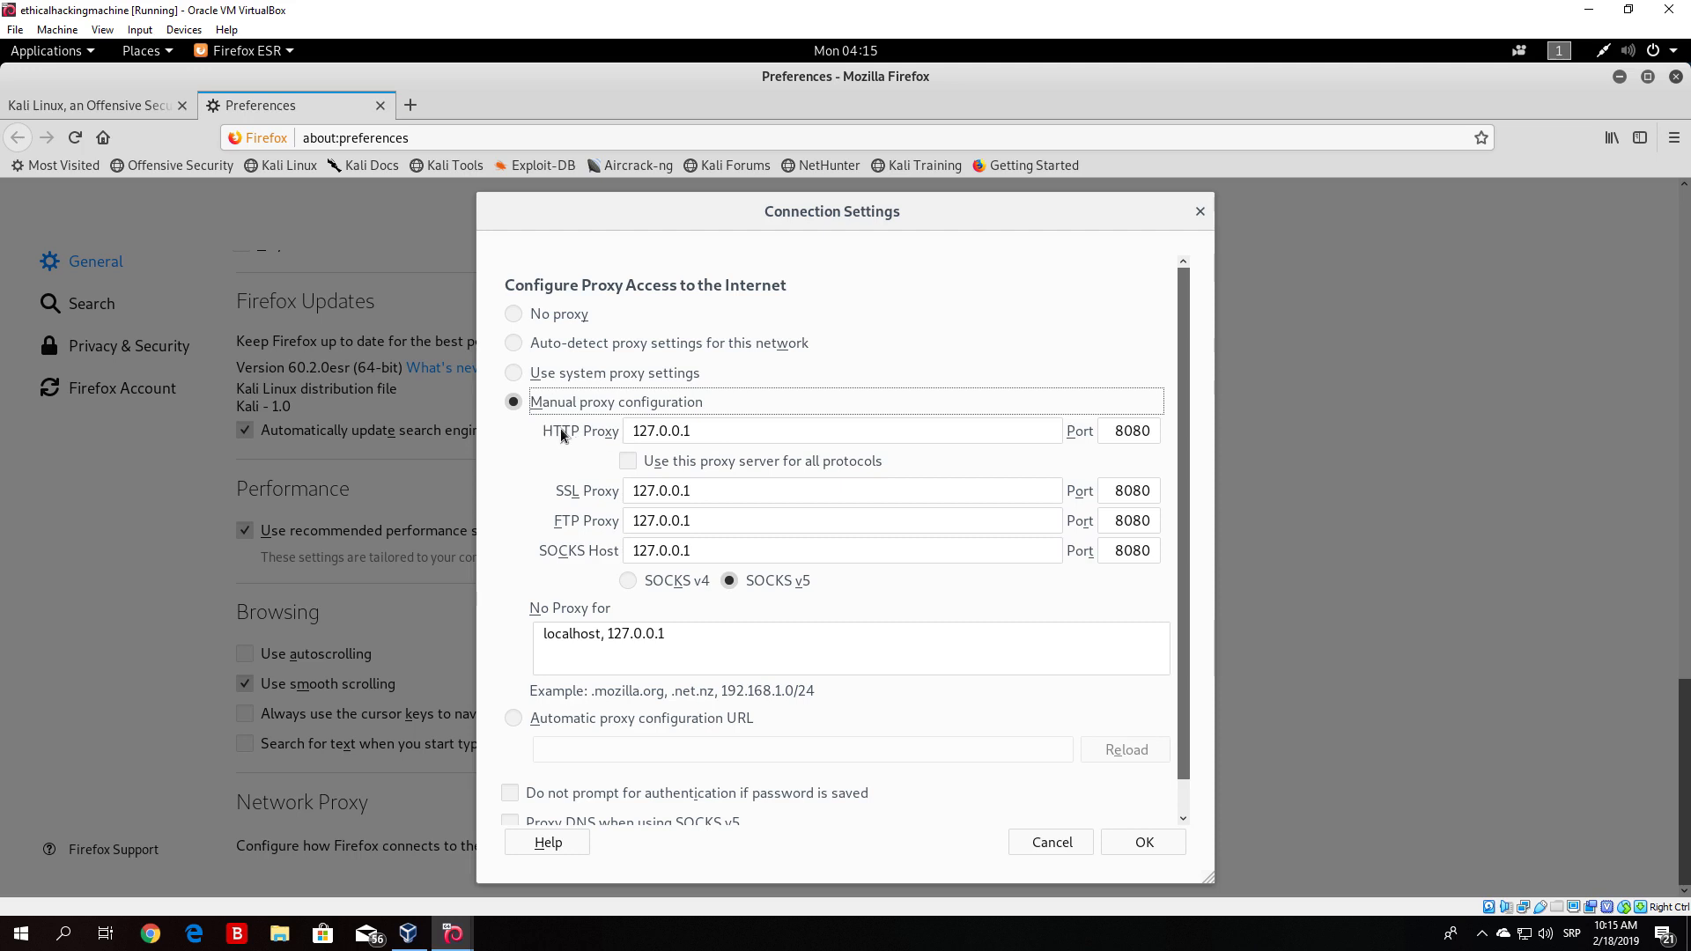
pyautogui.moveTo(543, 431); pyautogui.dragTo(625, 434)
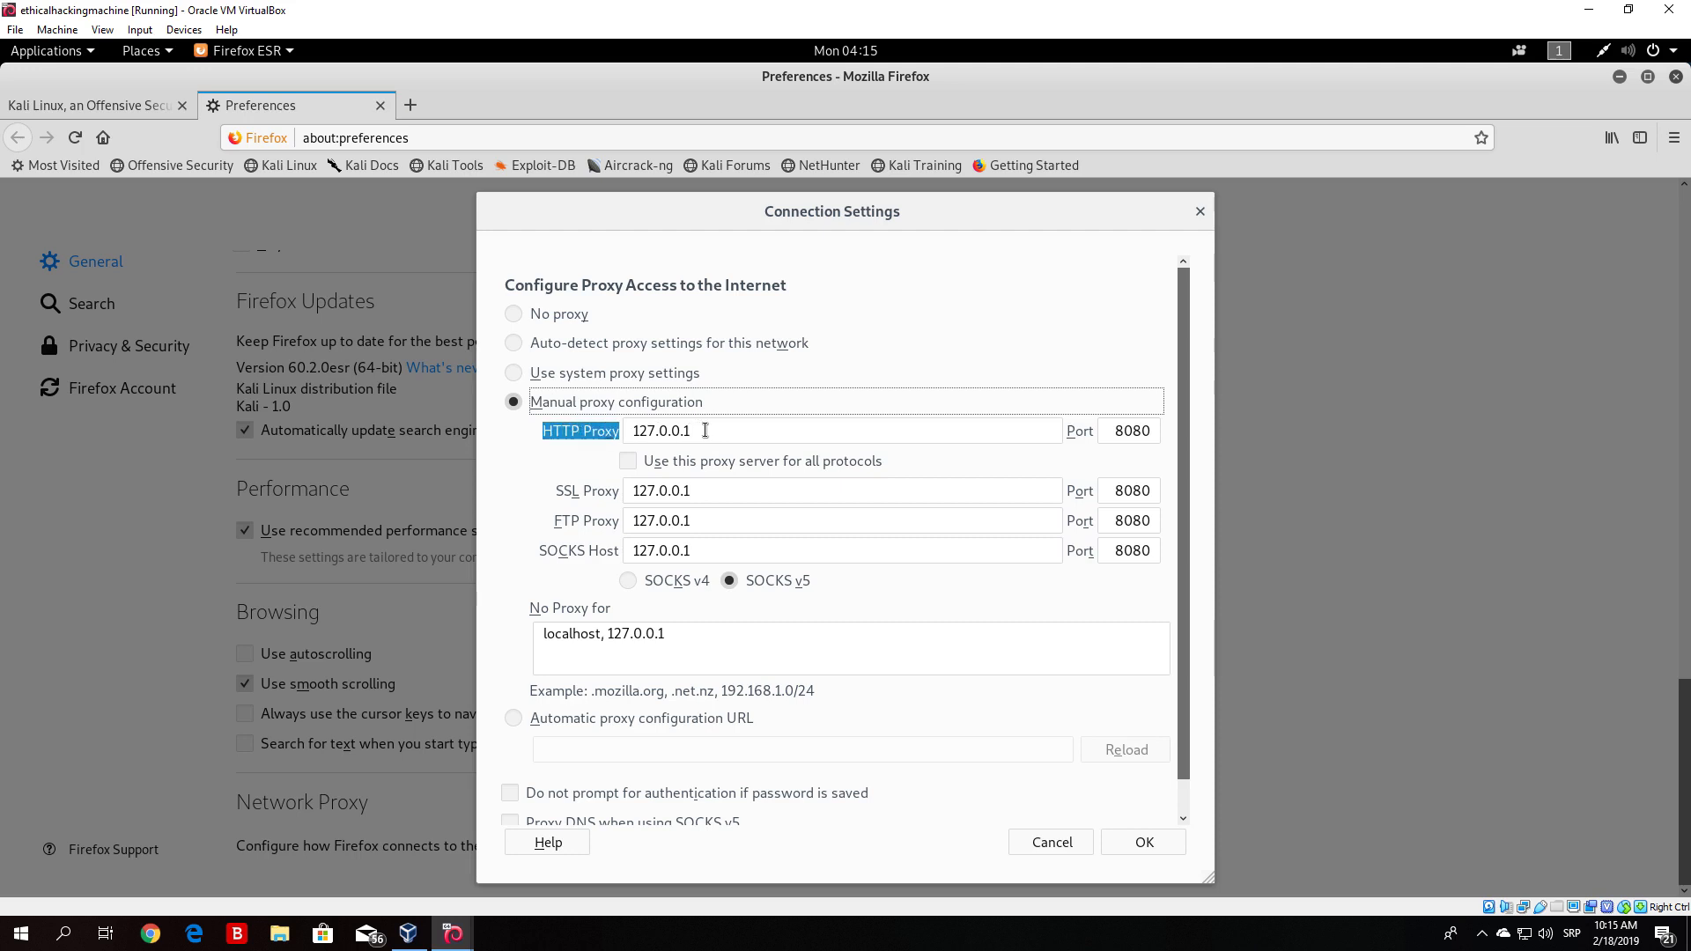
pyautogui.click(617, 428)
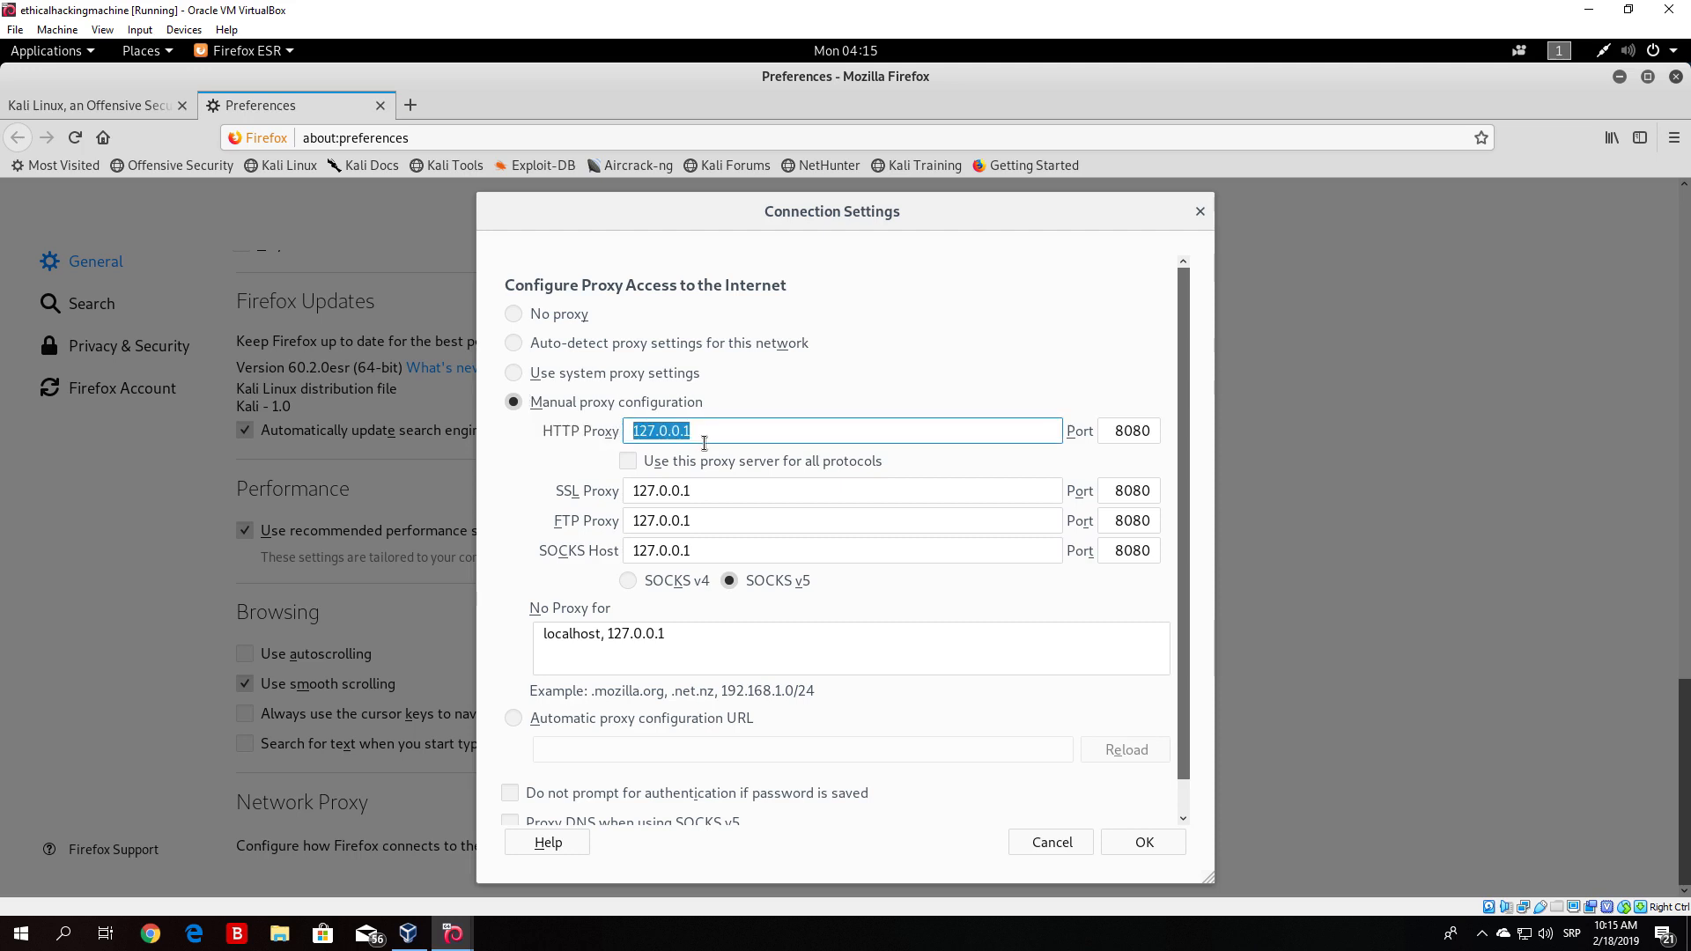
pyautogui.click(1121, 435)
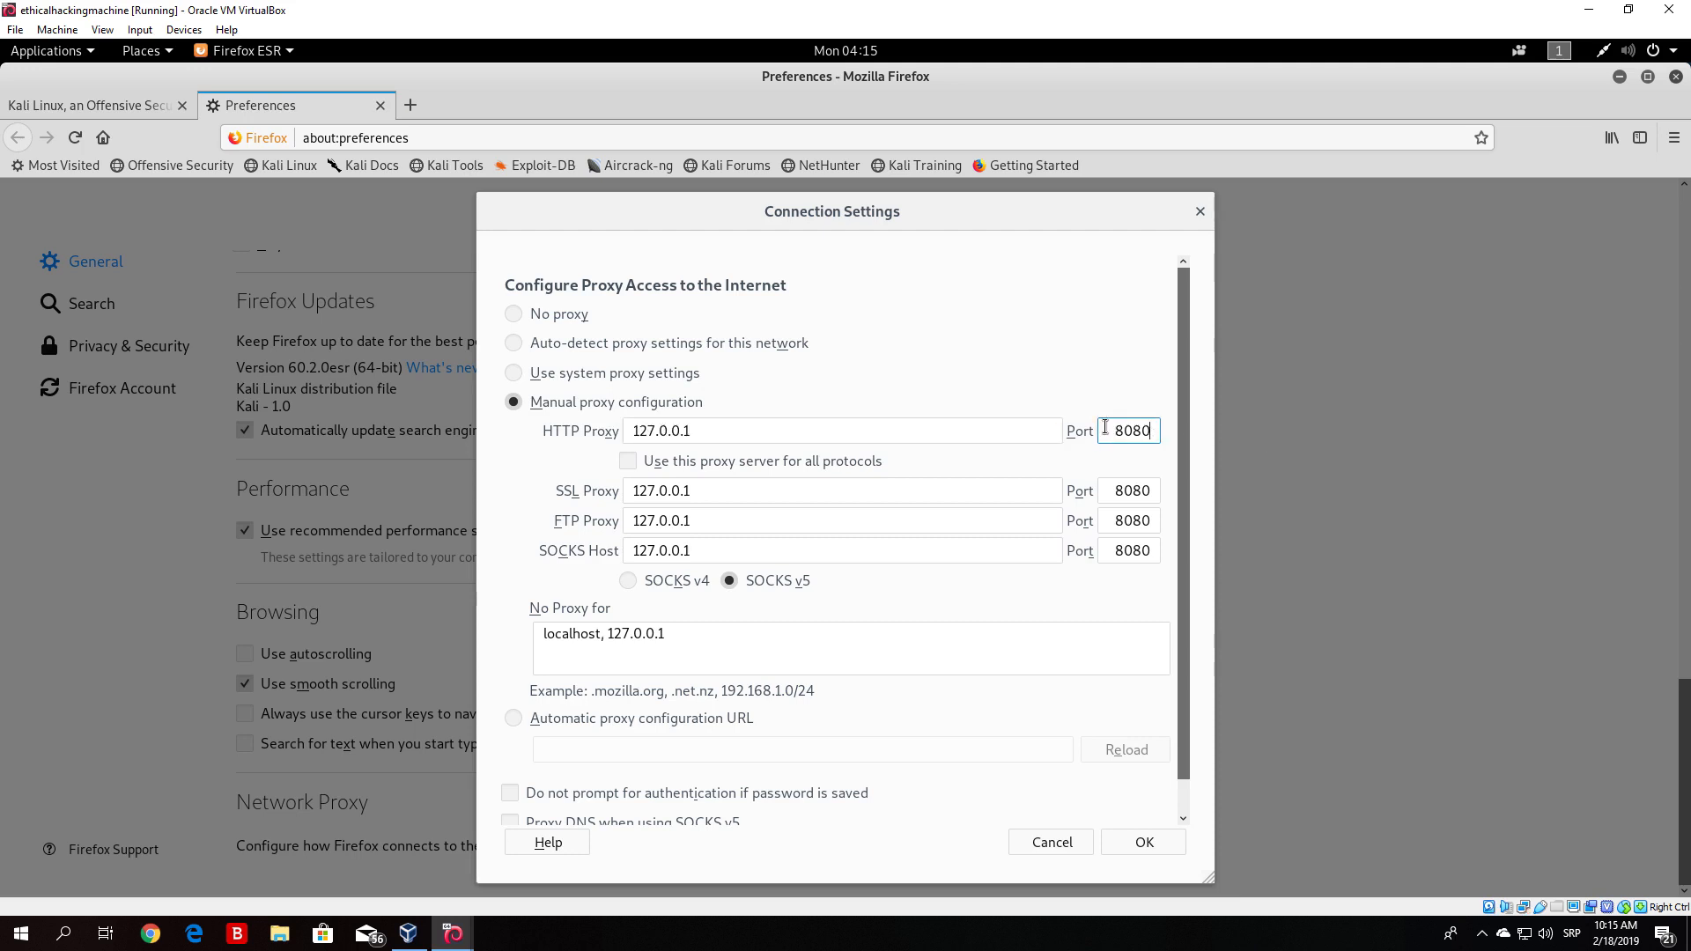
# - Examine the proxy options and the manual HTTP, SSL, FTP and SOCKS host, port and SOCKS version fields
pyautogui.click(1098, 381)
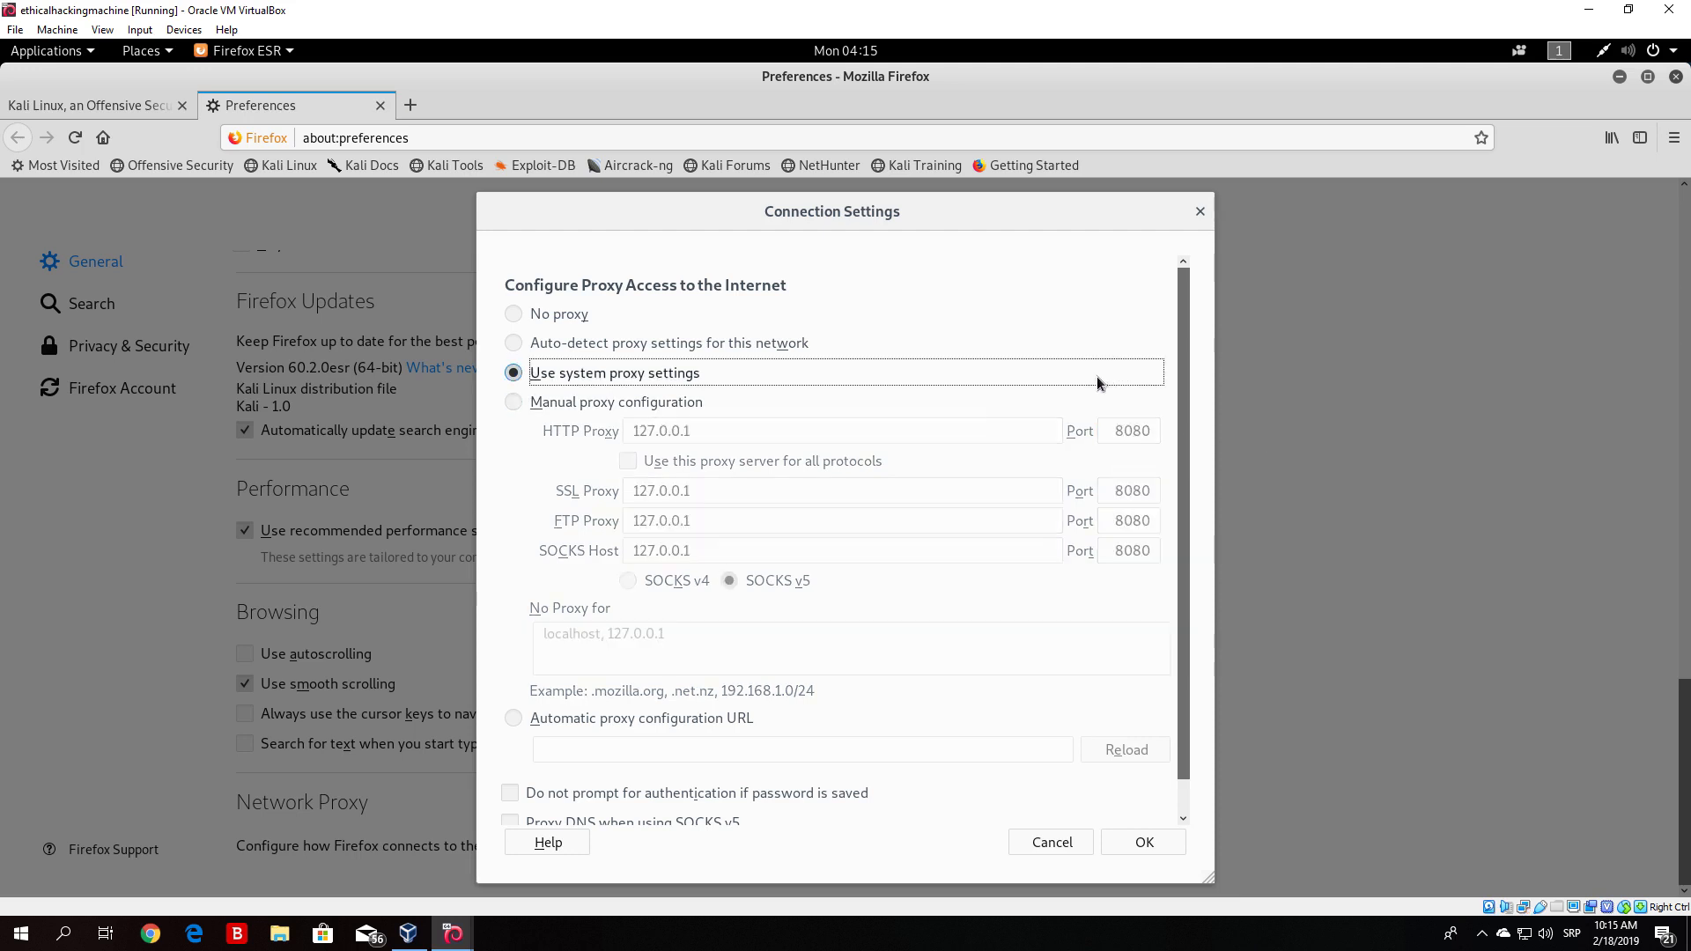
pyautogui.click(520, 401)
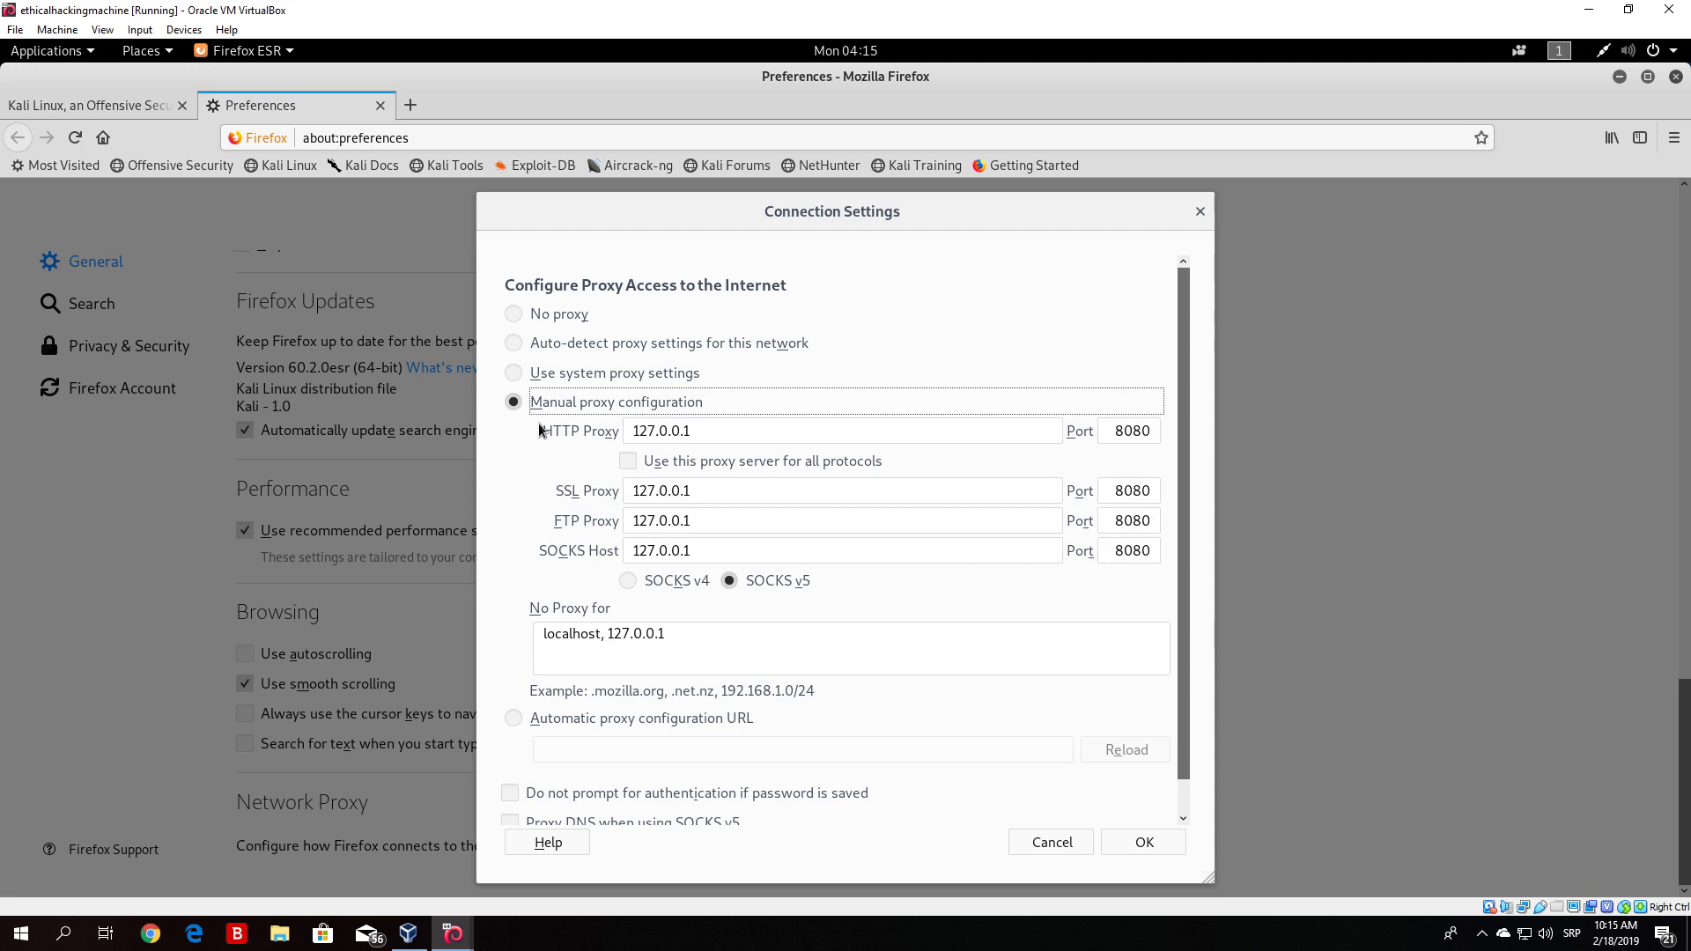
pyautogui.moveTo(539, 426); pyautogui.dragTo(1086, 583)
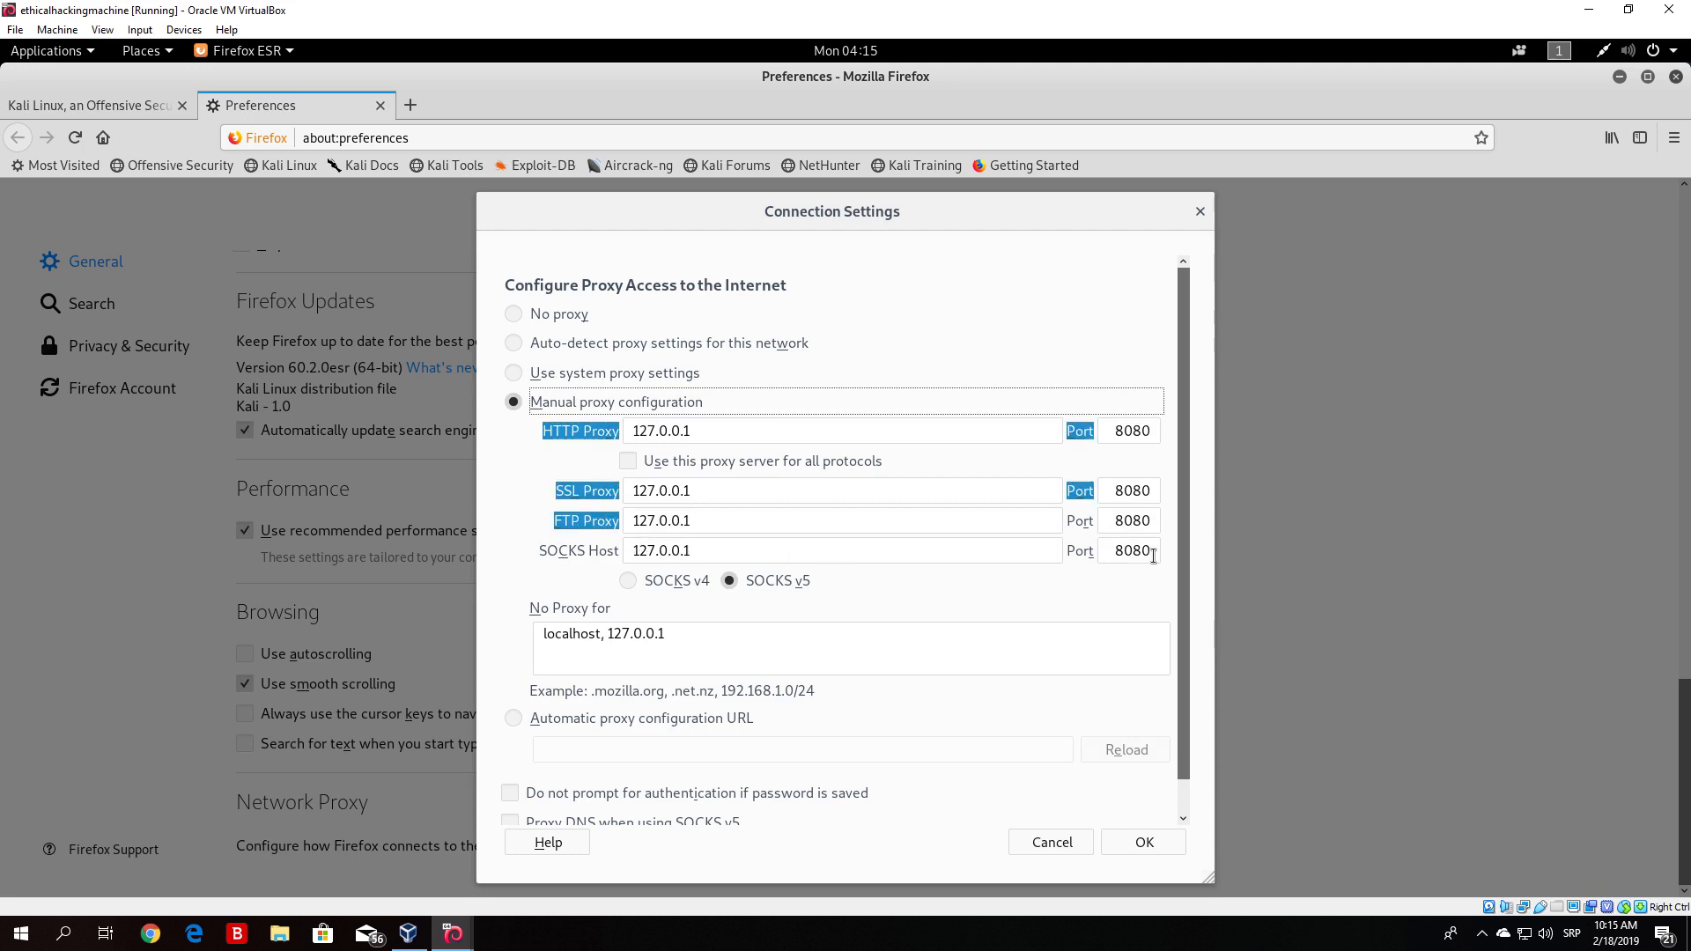
pyautogui.click(516, 491)
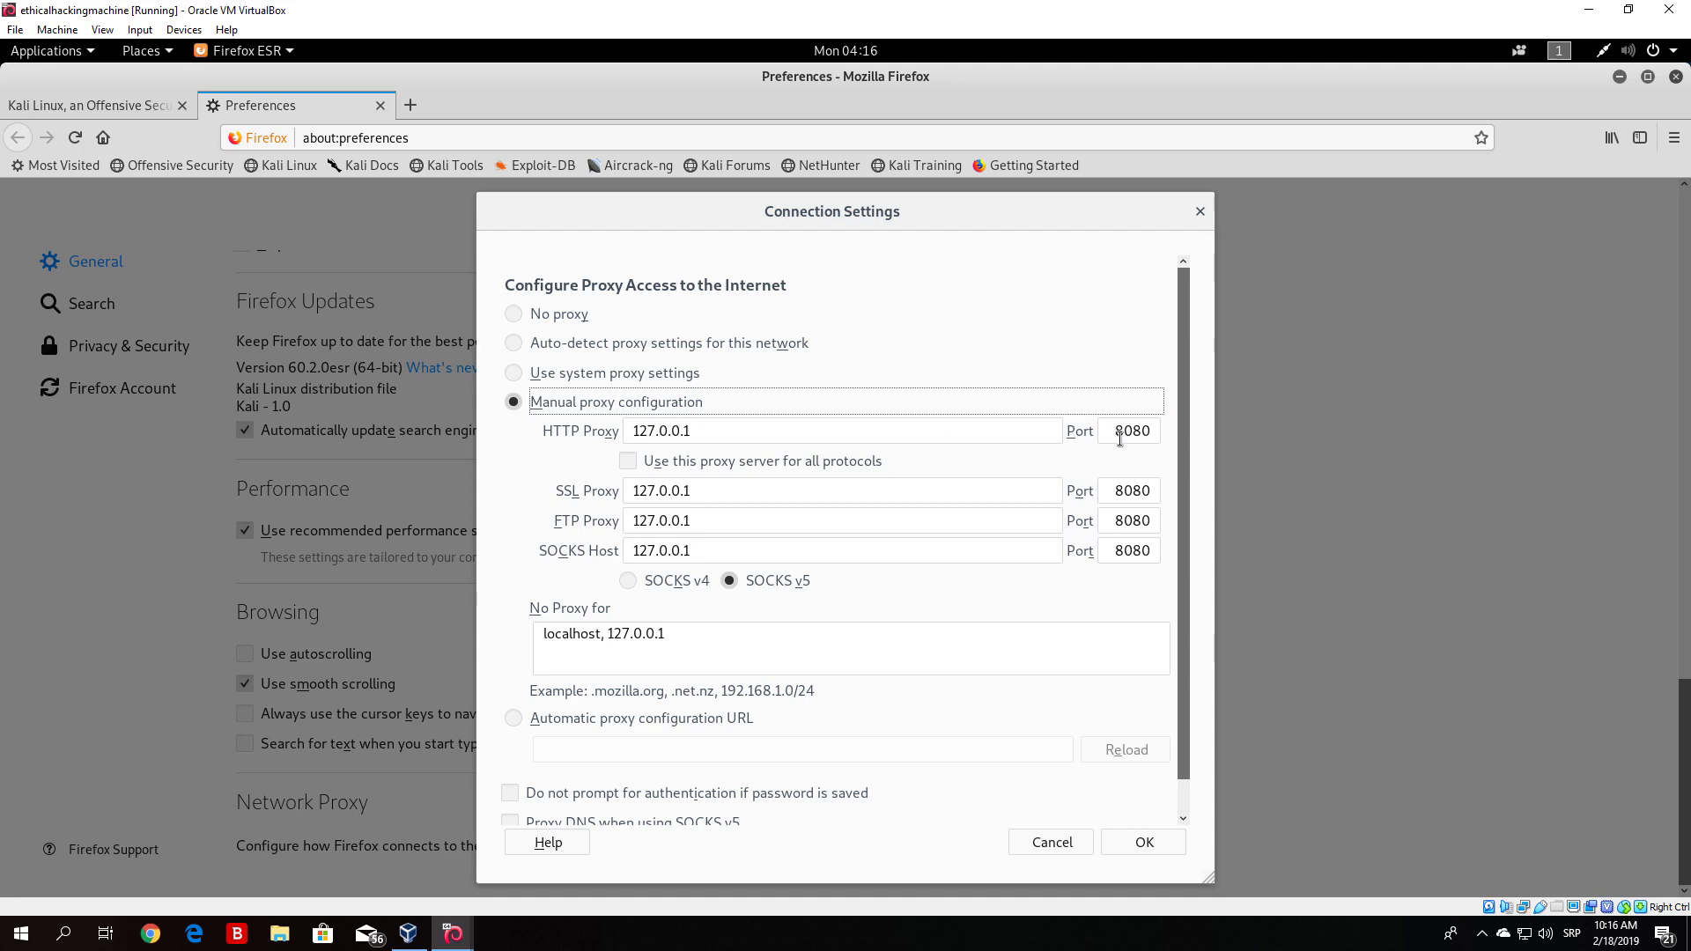
pyautogui.click(1151, 432)
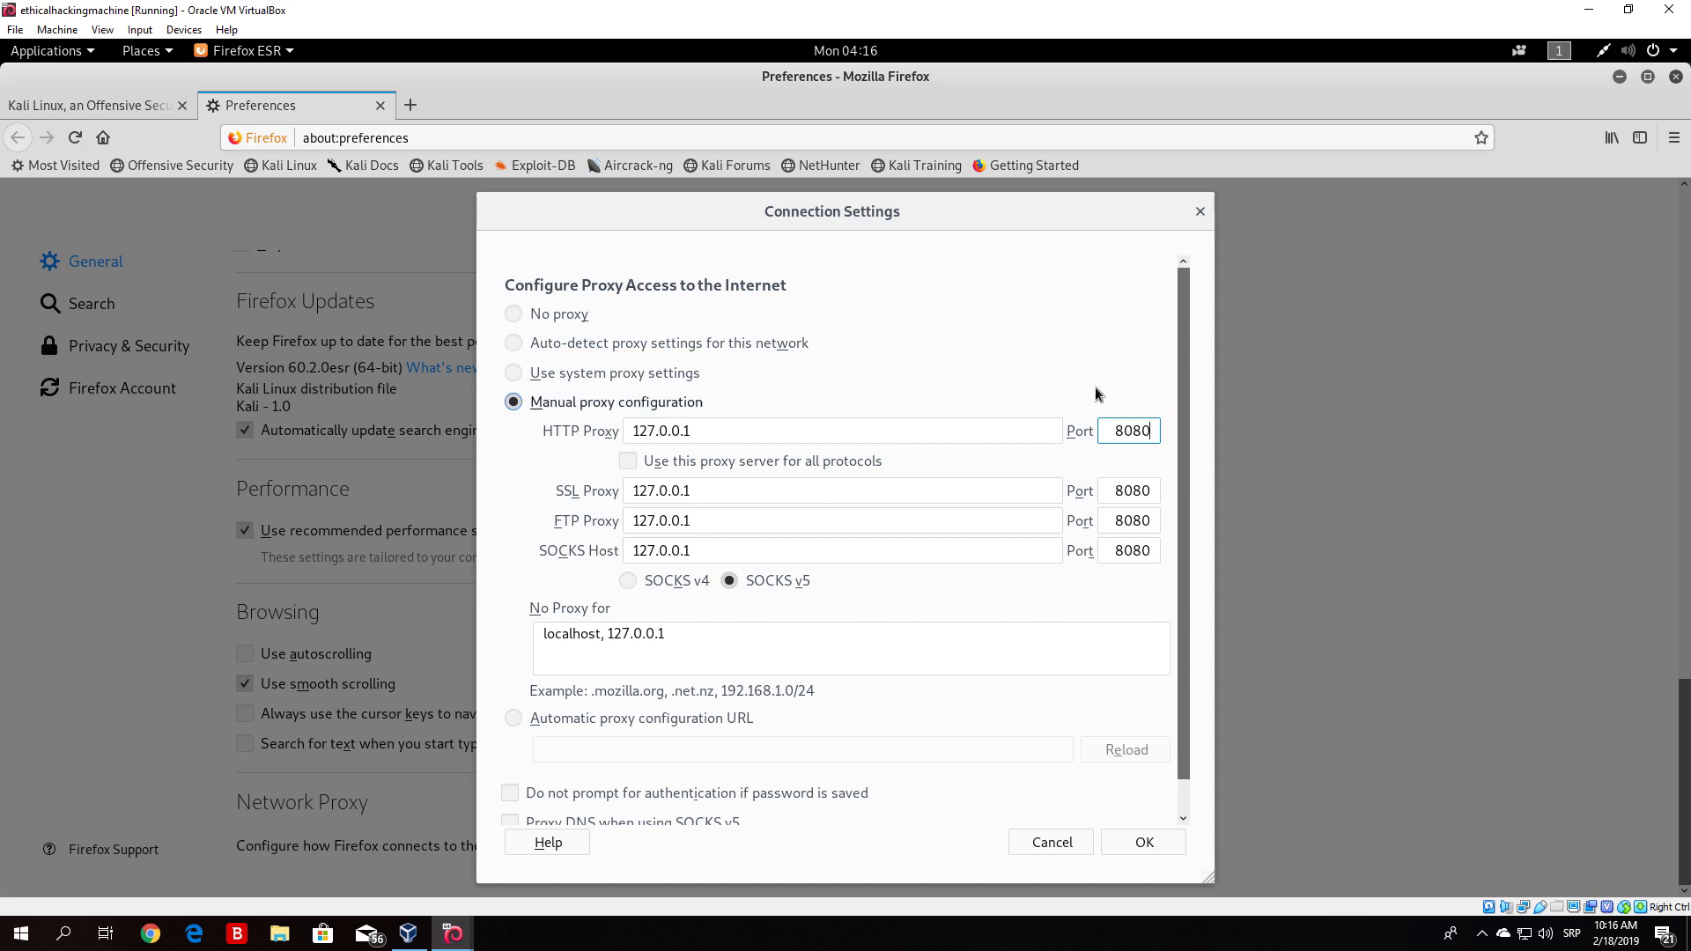
pyautogui.click(1102, 456)
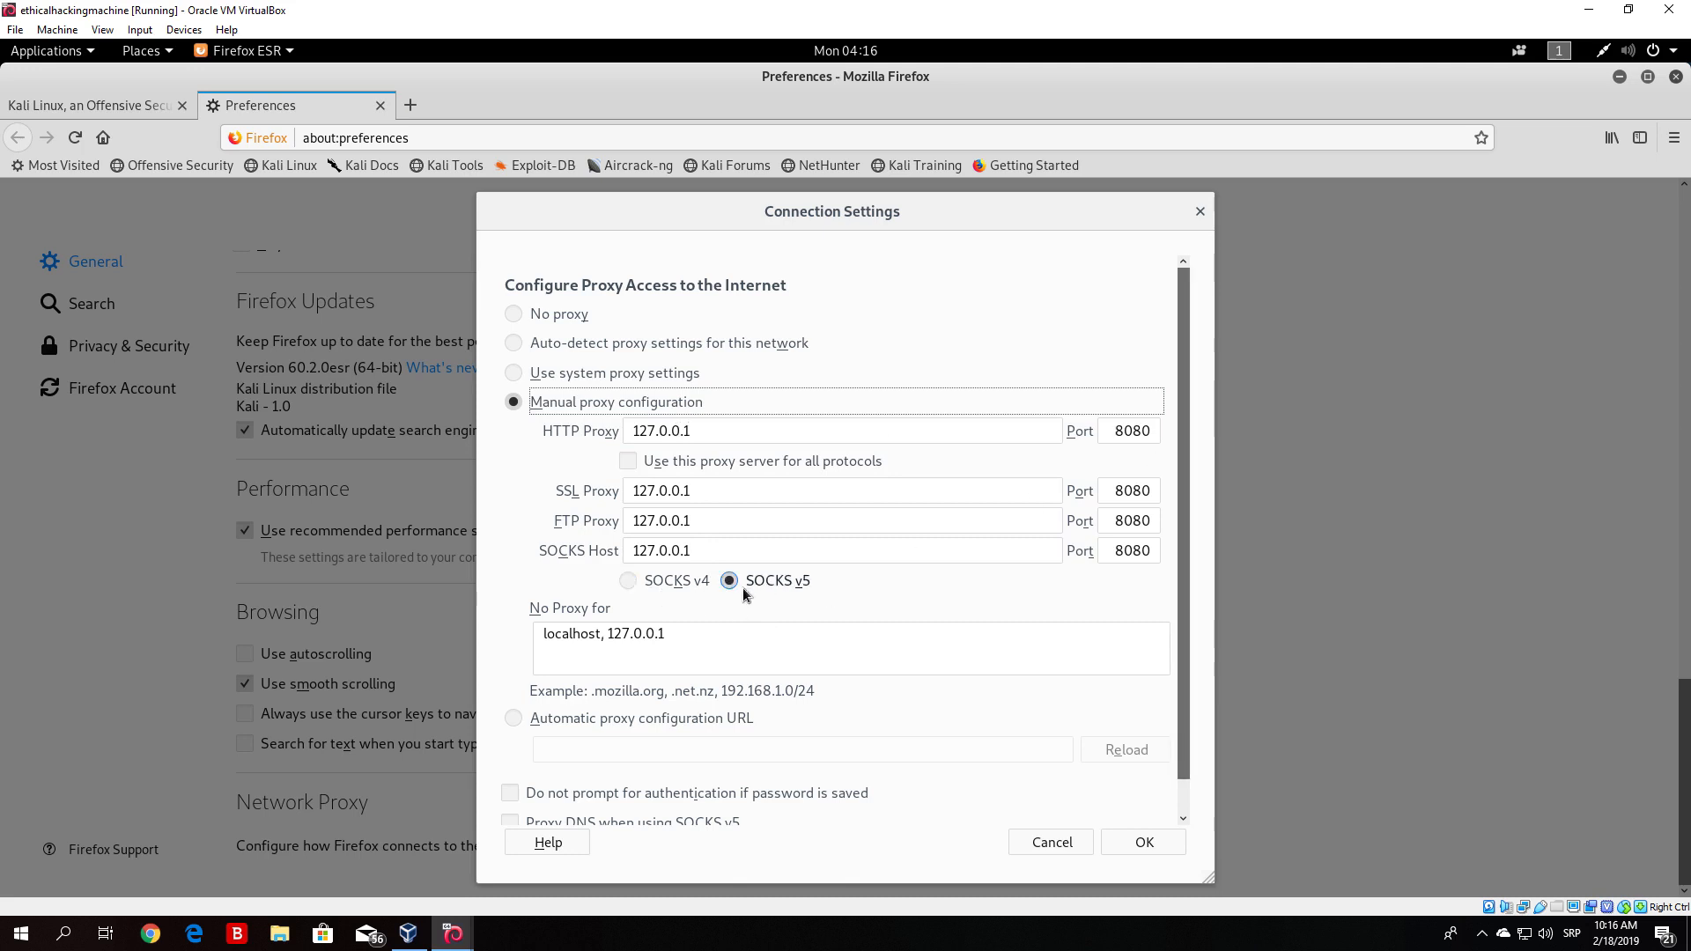
pyautogui.click(629, 584)
pyautogui.click(728, 585)
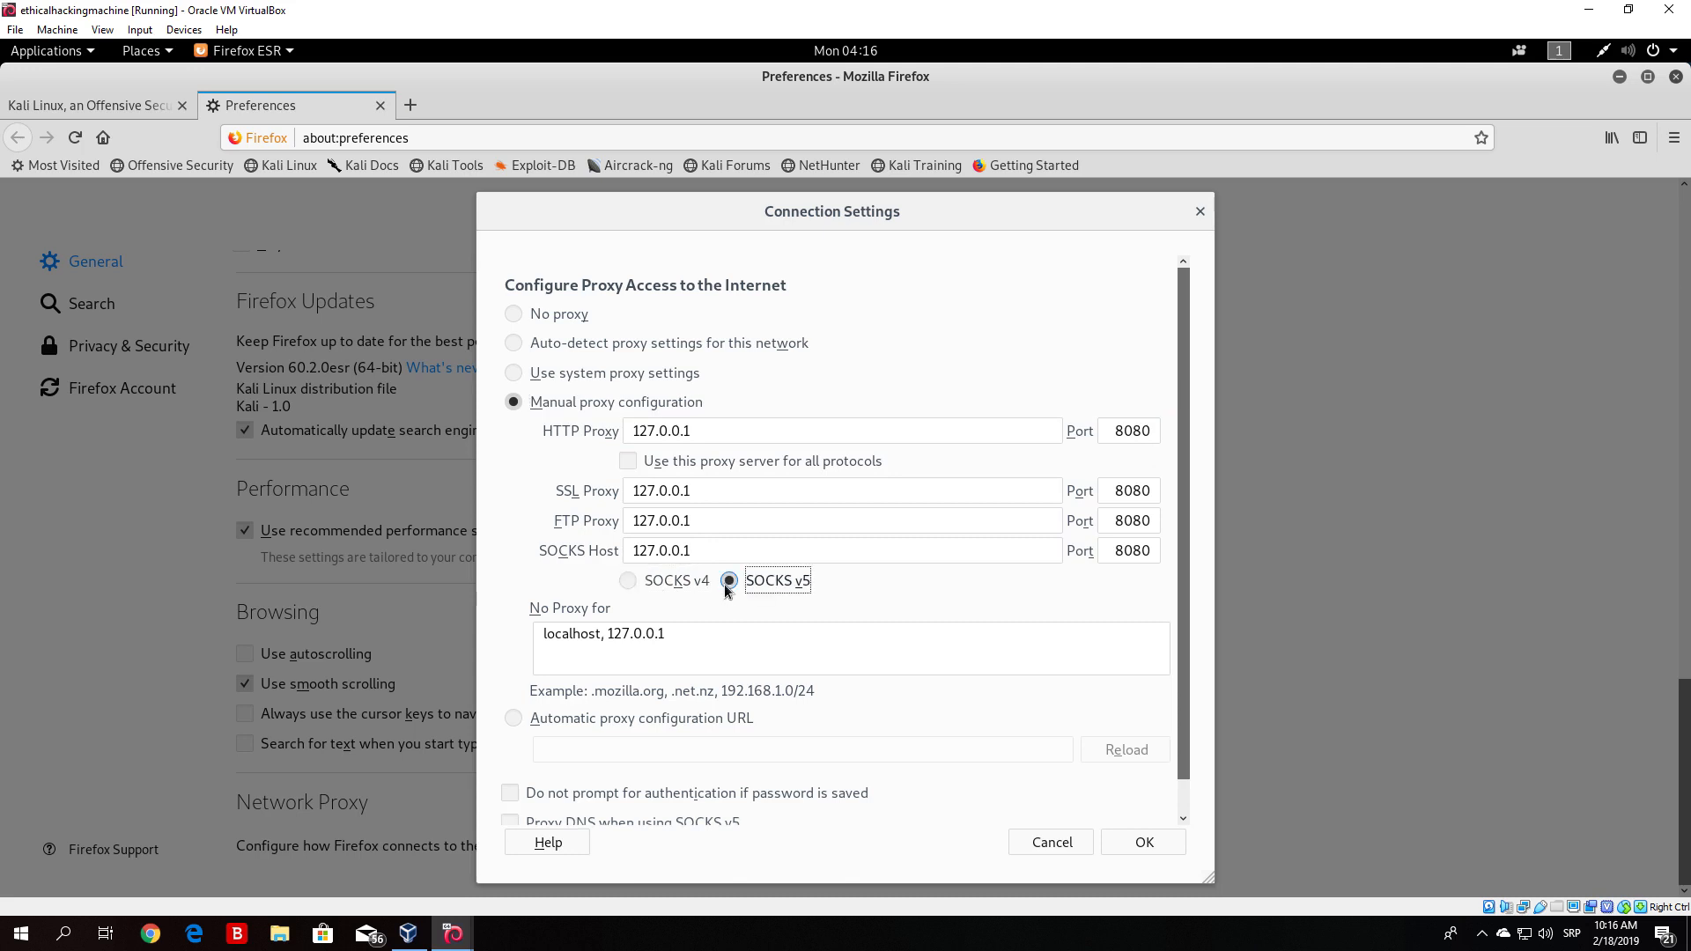
# - Save the connection settings, reopen the proxy settings dialog, and close it again with OK
pyautogui.click(1143, 844)
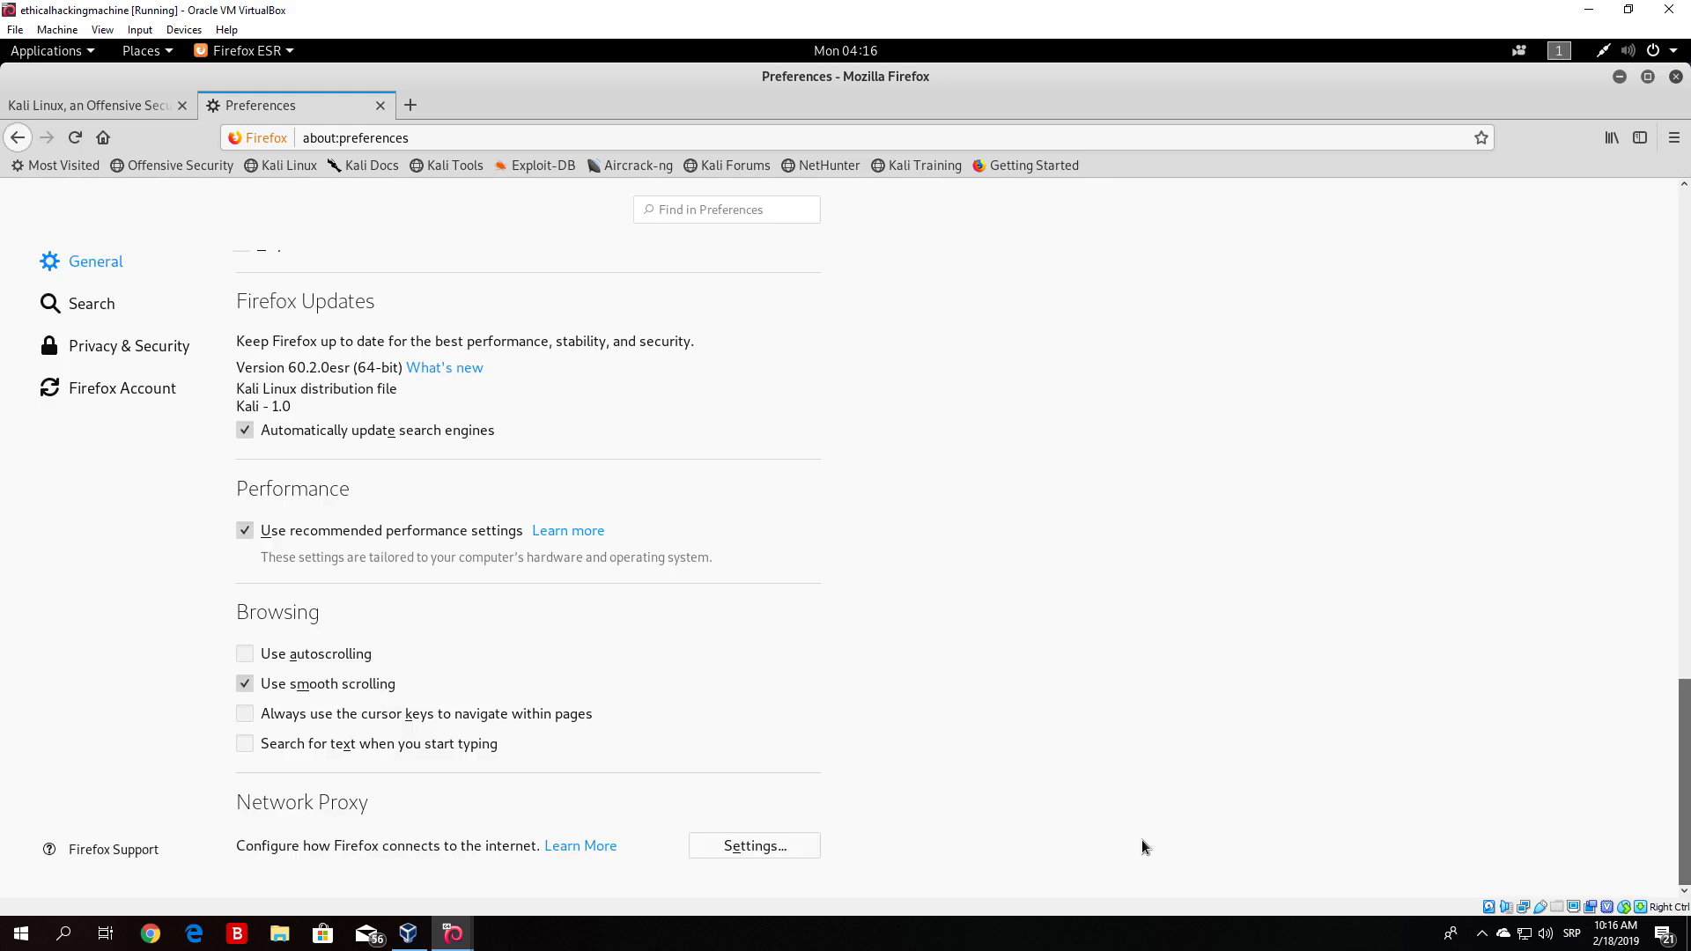
pyautogui.click(757, 844)
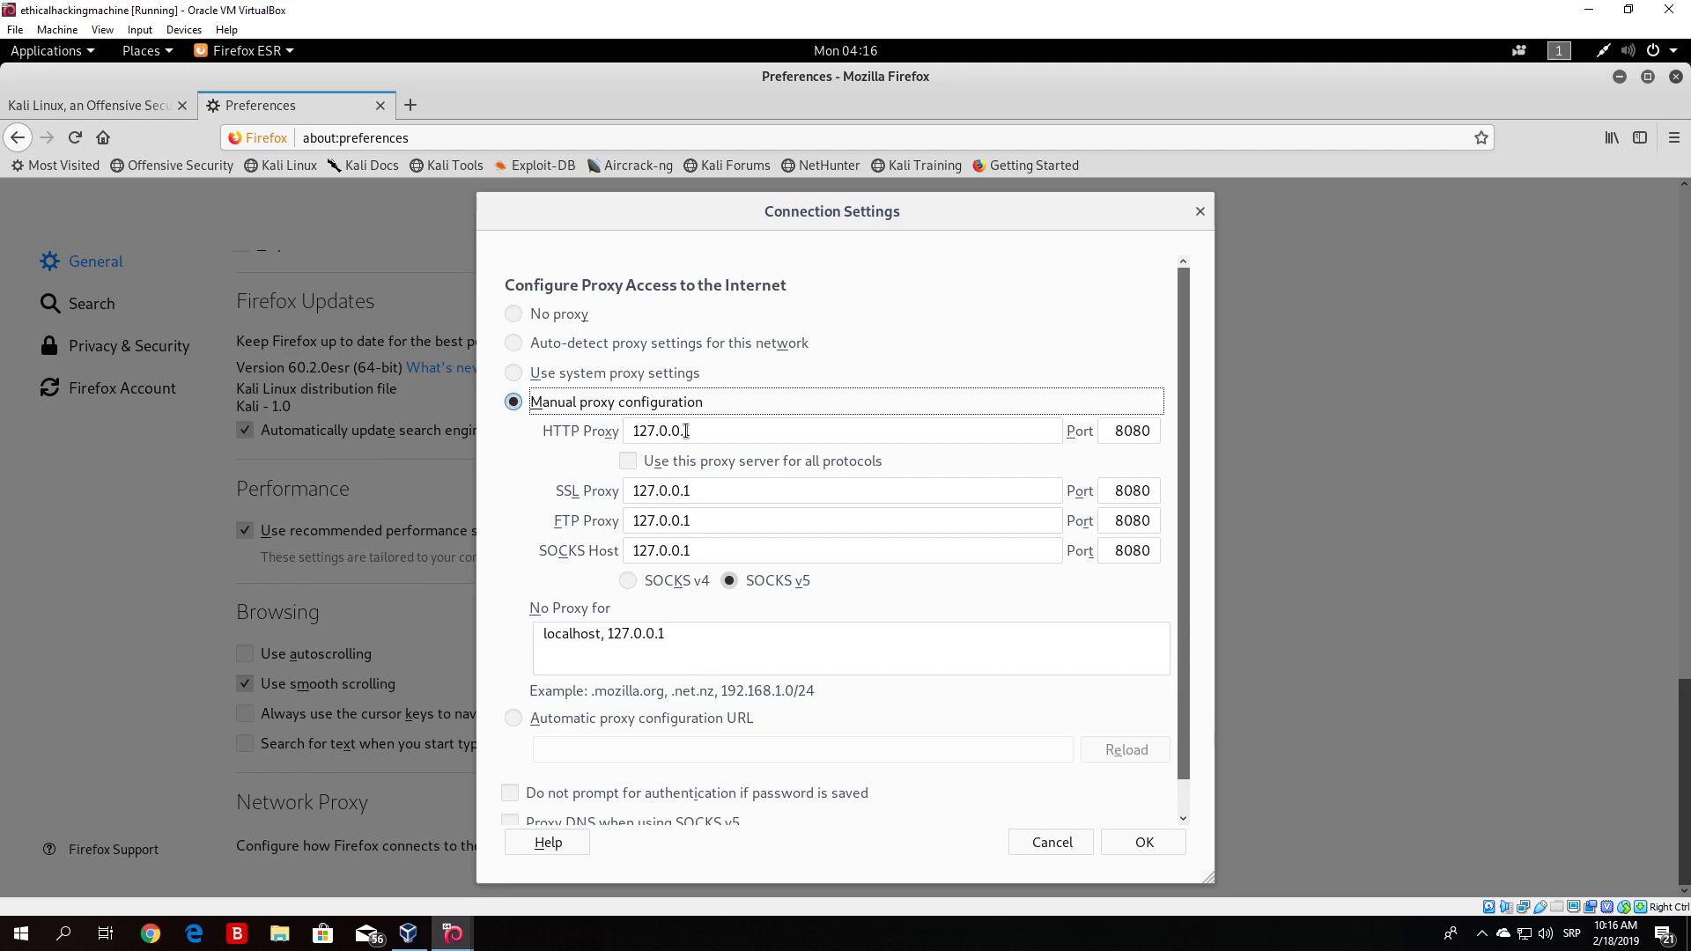
pyautogui.click(1143, 843)
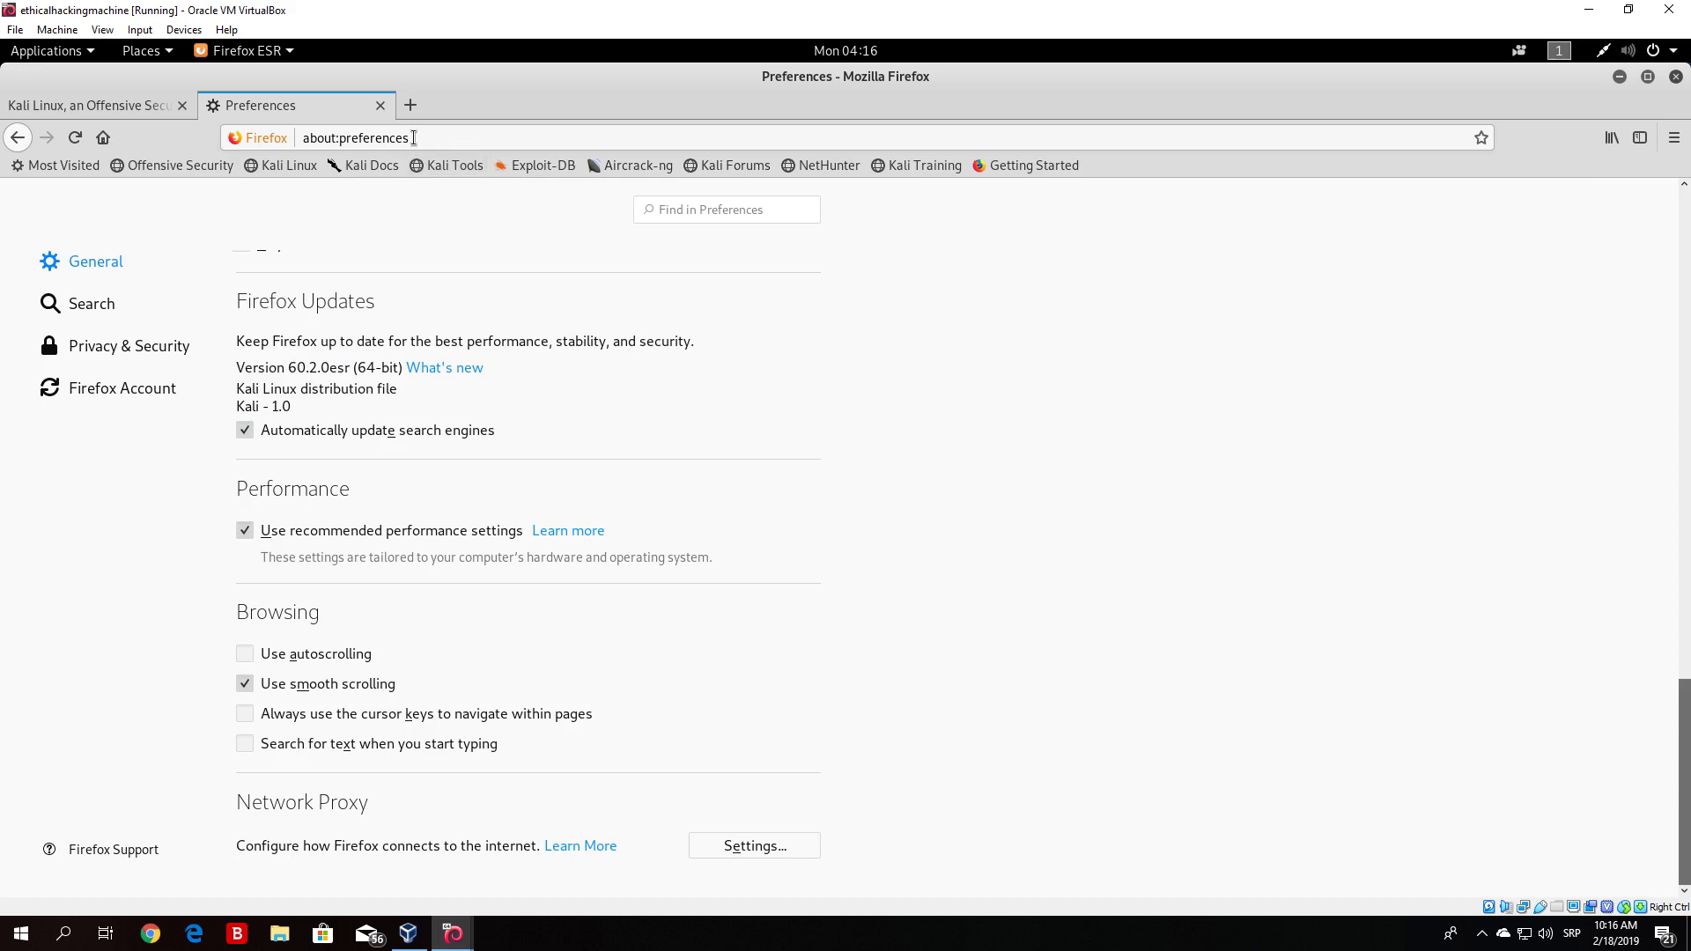
pyautogui.click(410, 105)
pyautogui.write('google.com')
pyautogui.press('Return')
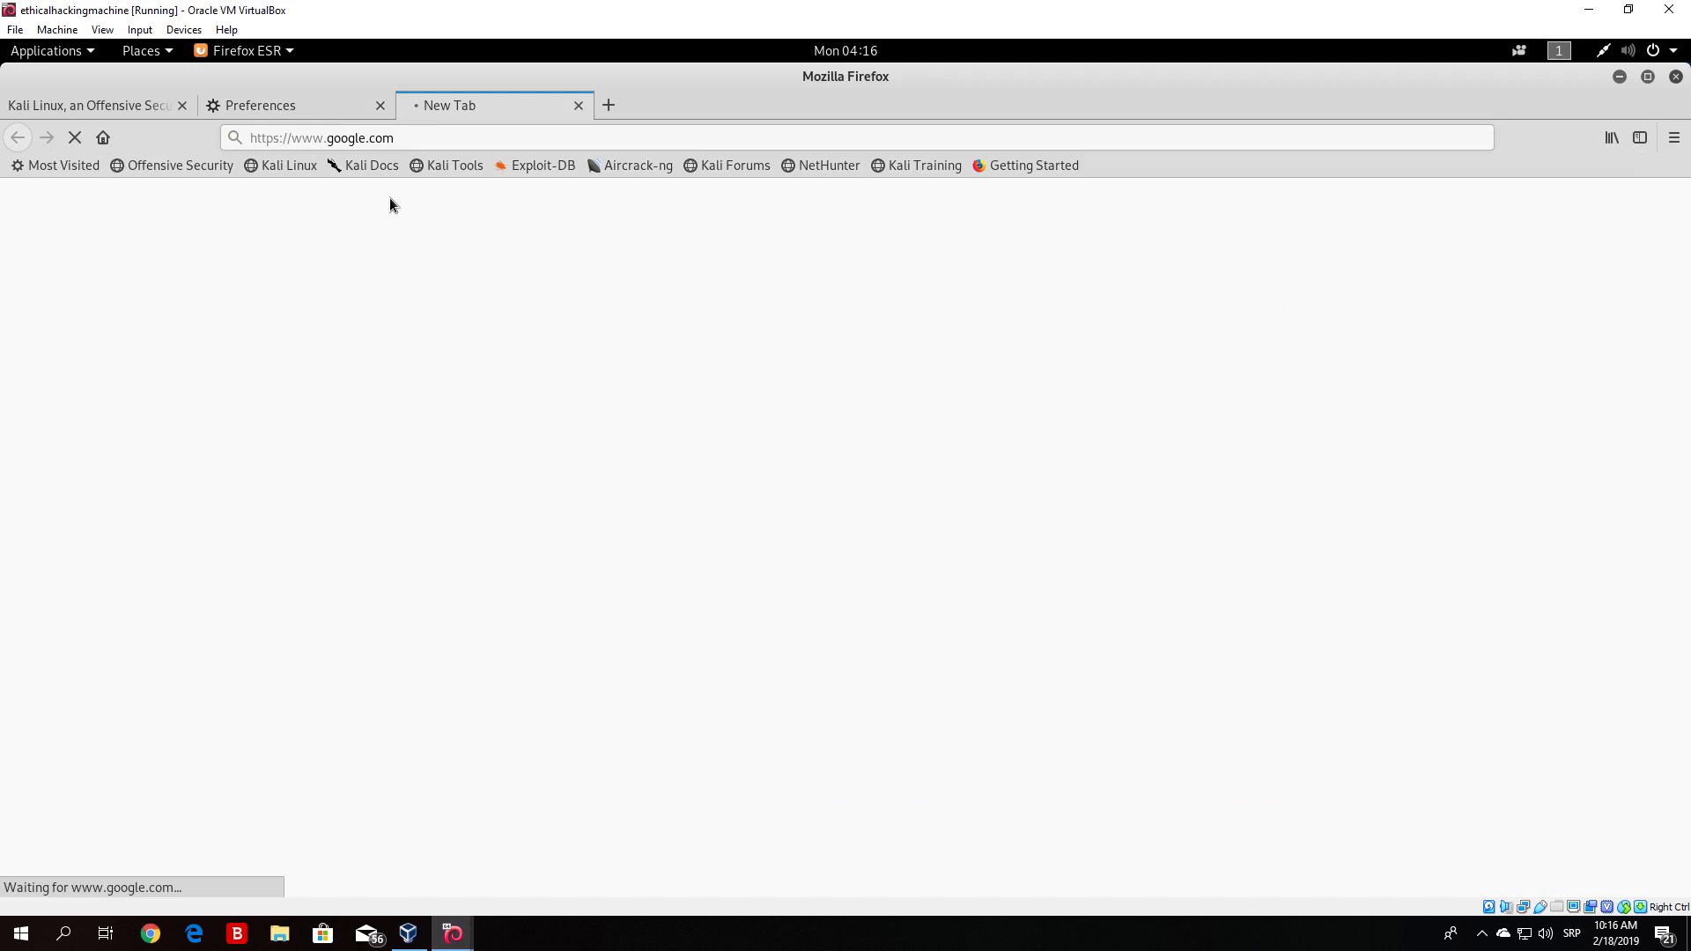
# - Check Burp's Proxy Intercept tab alongside the loading Firefox window, then maximize Firefox again
pyautogui.click(1645, 78)
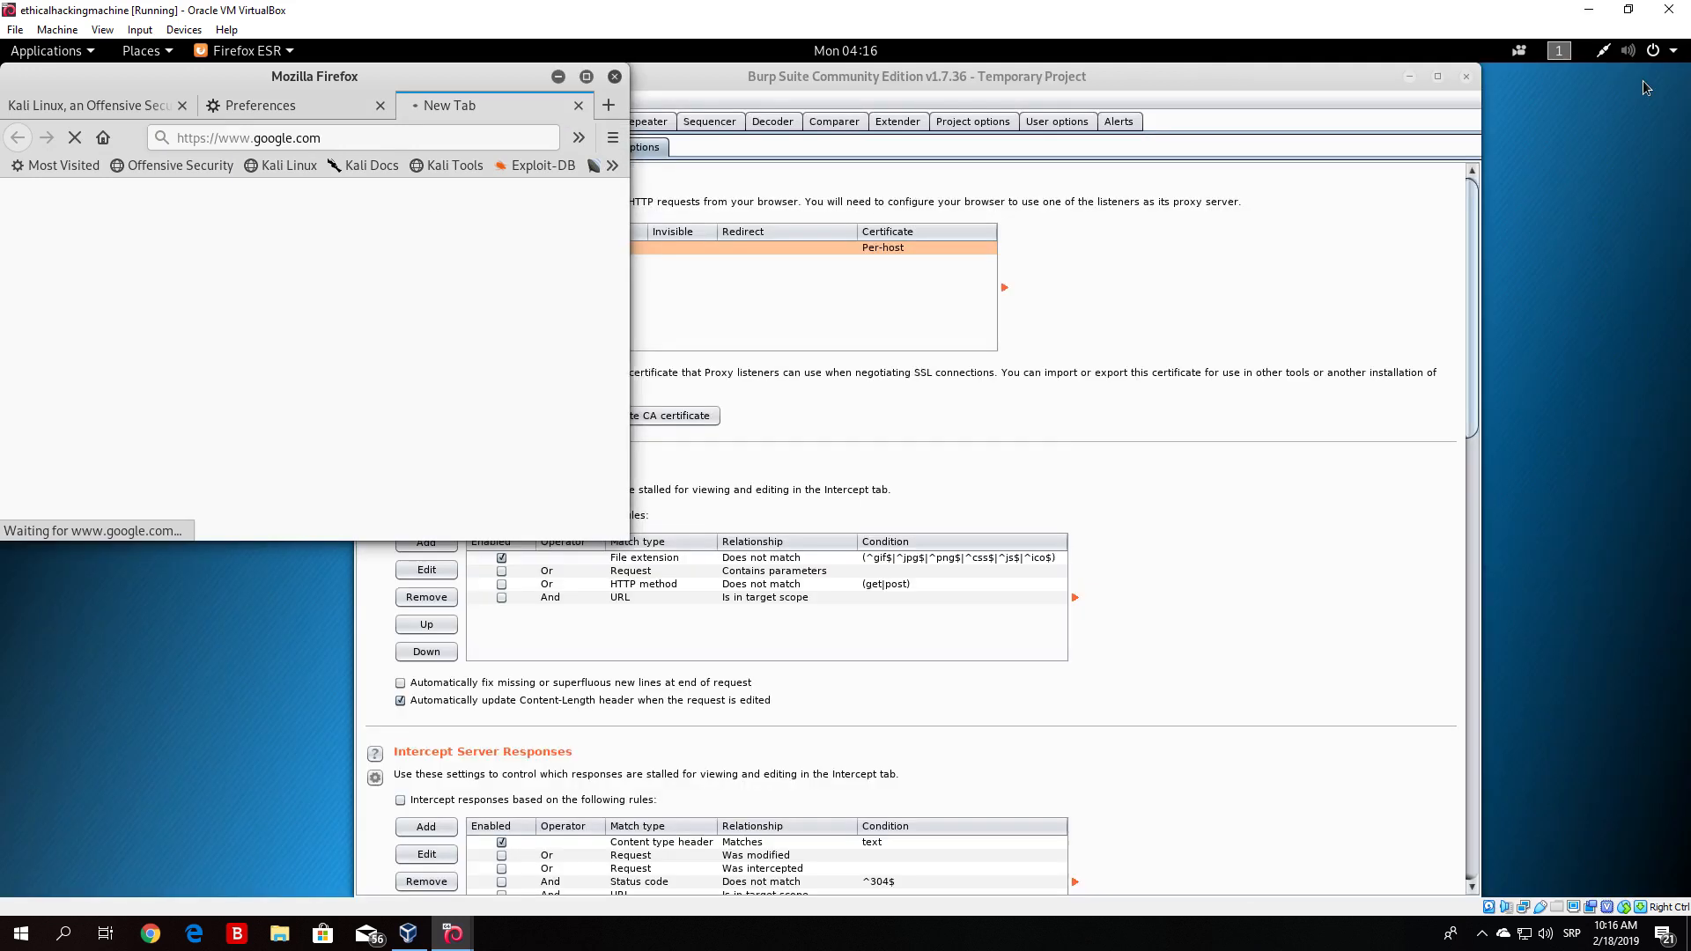
pyautogui.click(1091, 234)
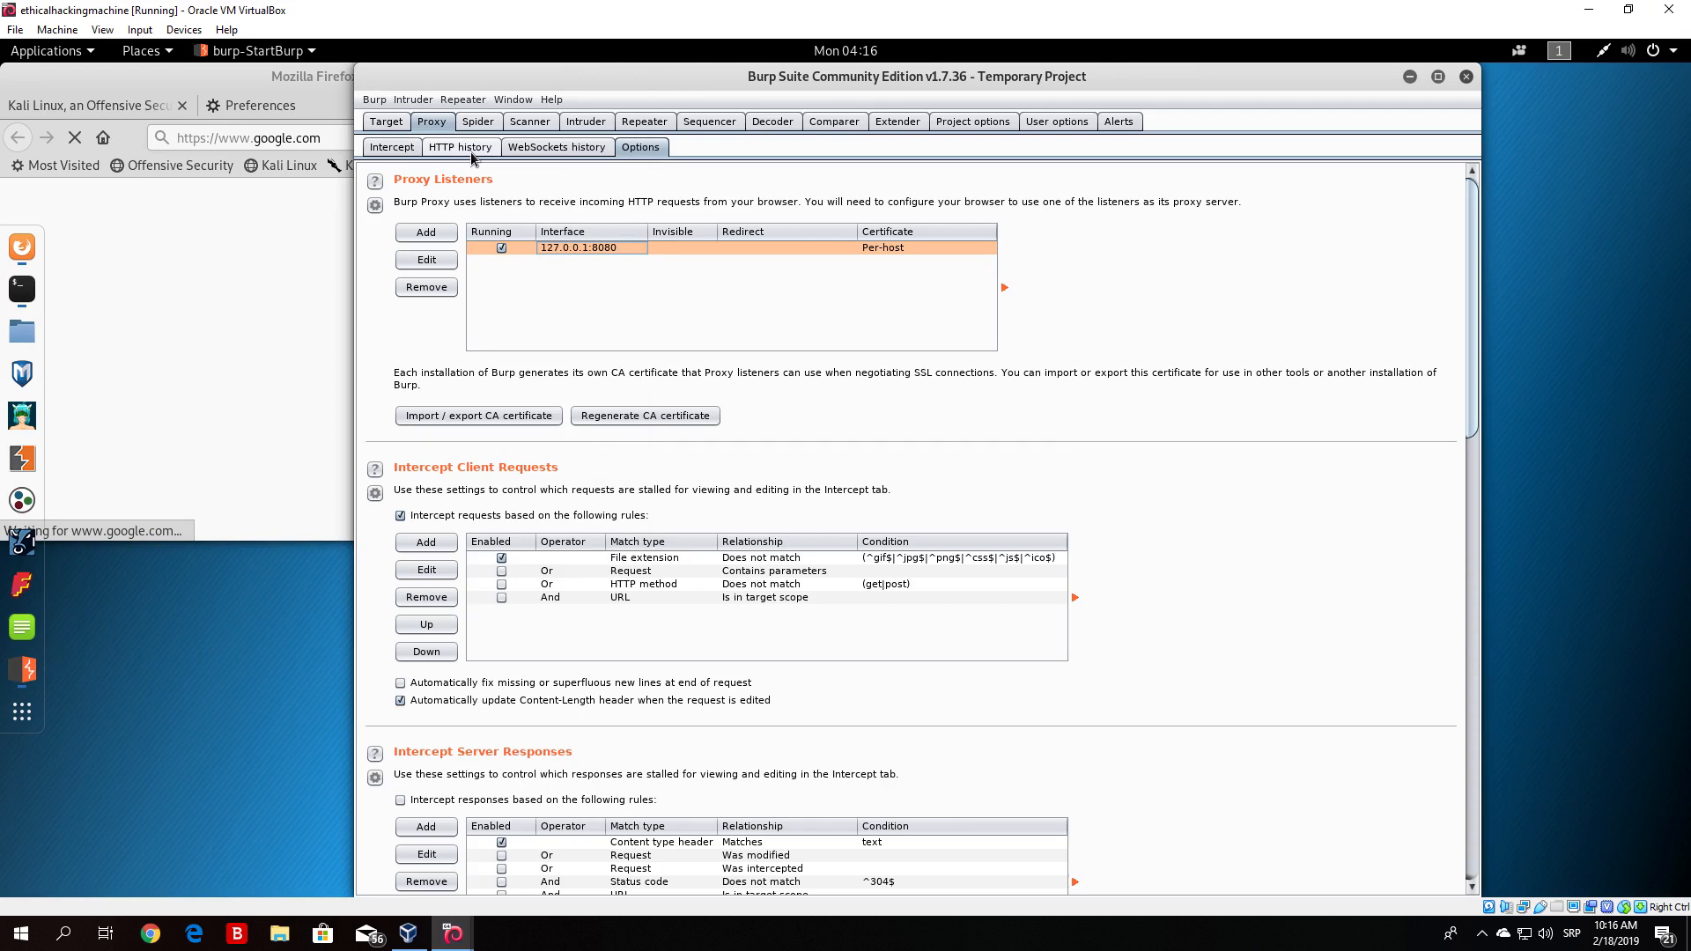
pyautogui.click(390, 150)
pyautogui.click(592, 199)
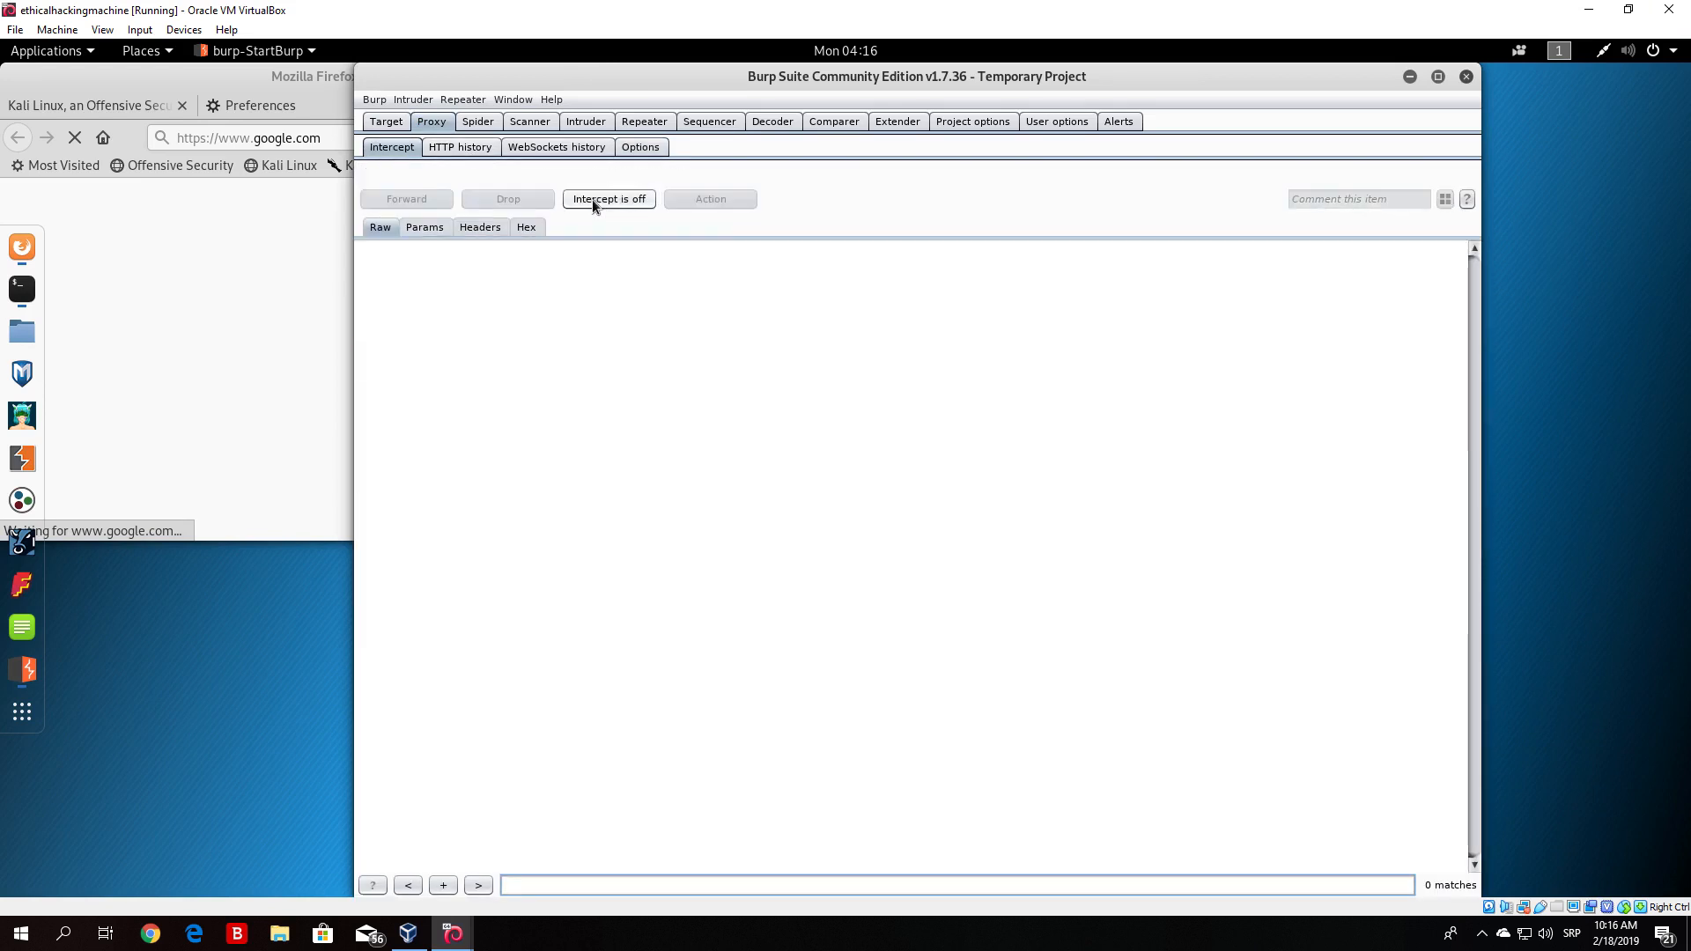
pyautogui.click(262, 88)
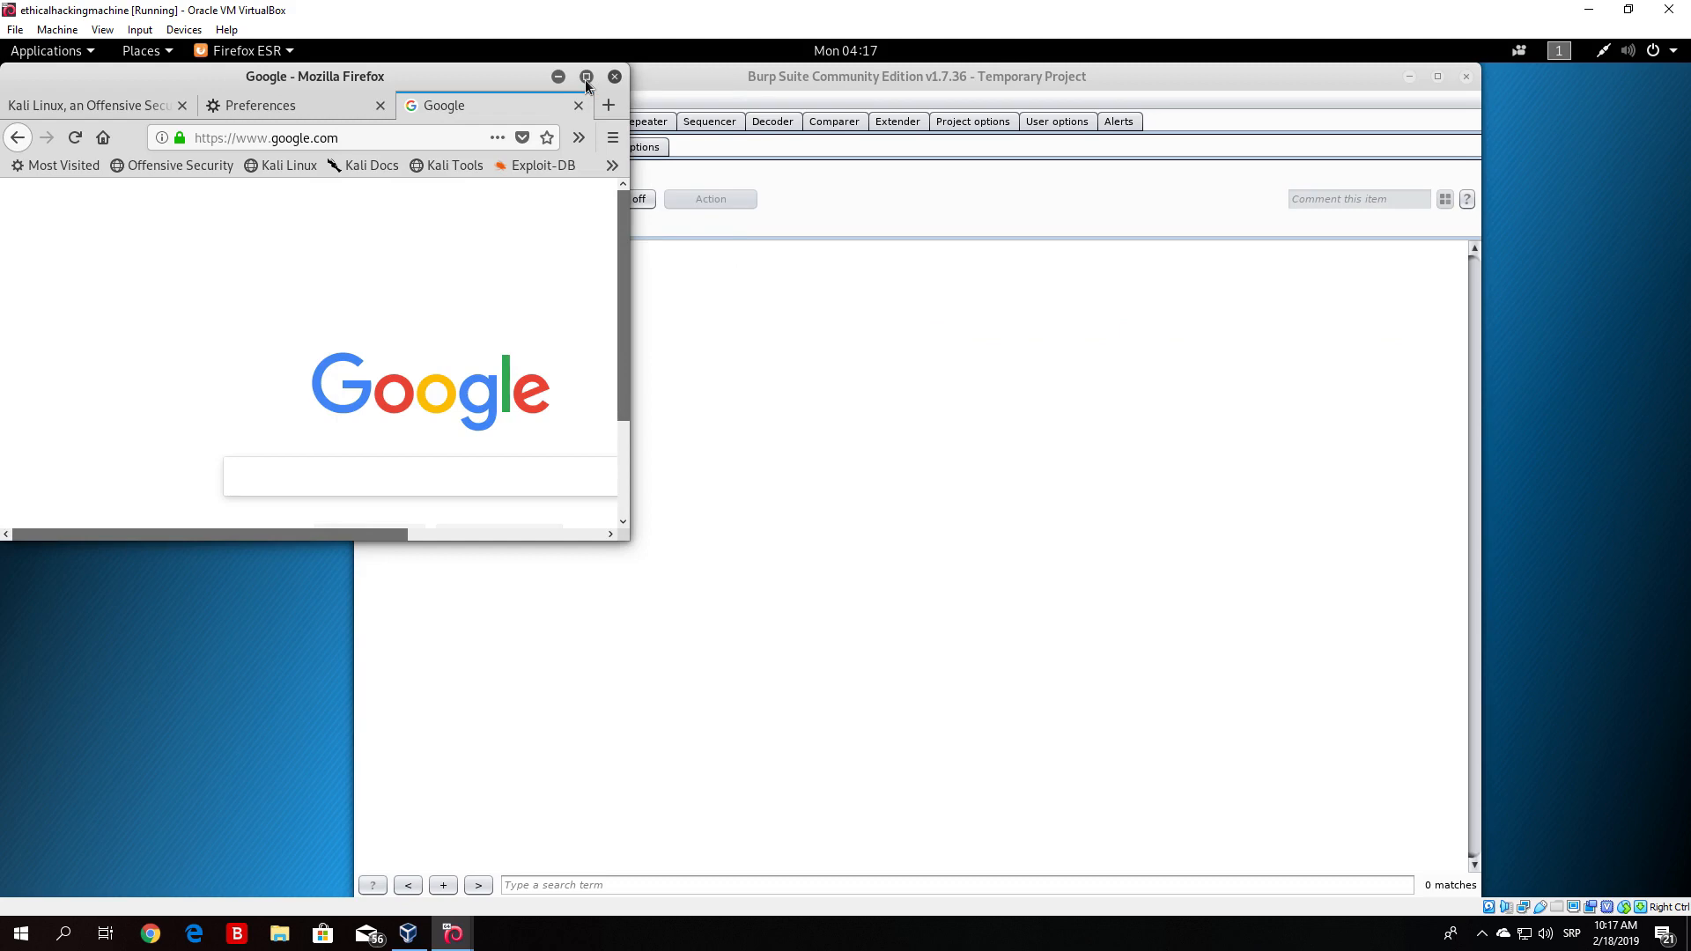
pyautogui.click(587, 77)
# - Open a new tab and browse to the OWASP Broken Web Applications site at 192.168.1.9
pyautogui.click(609, 106)
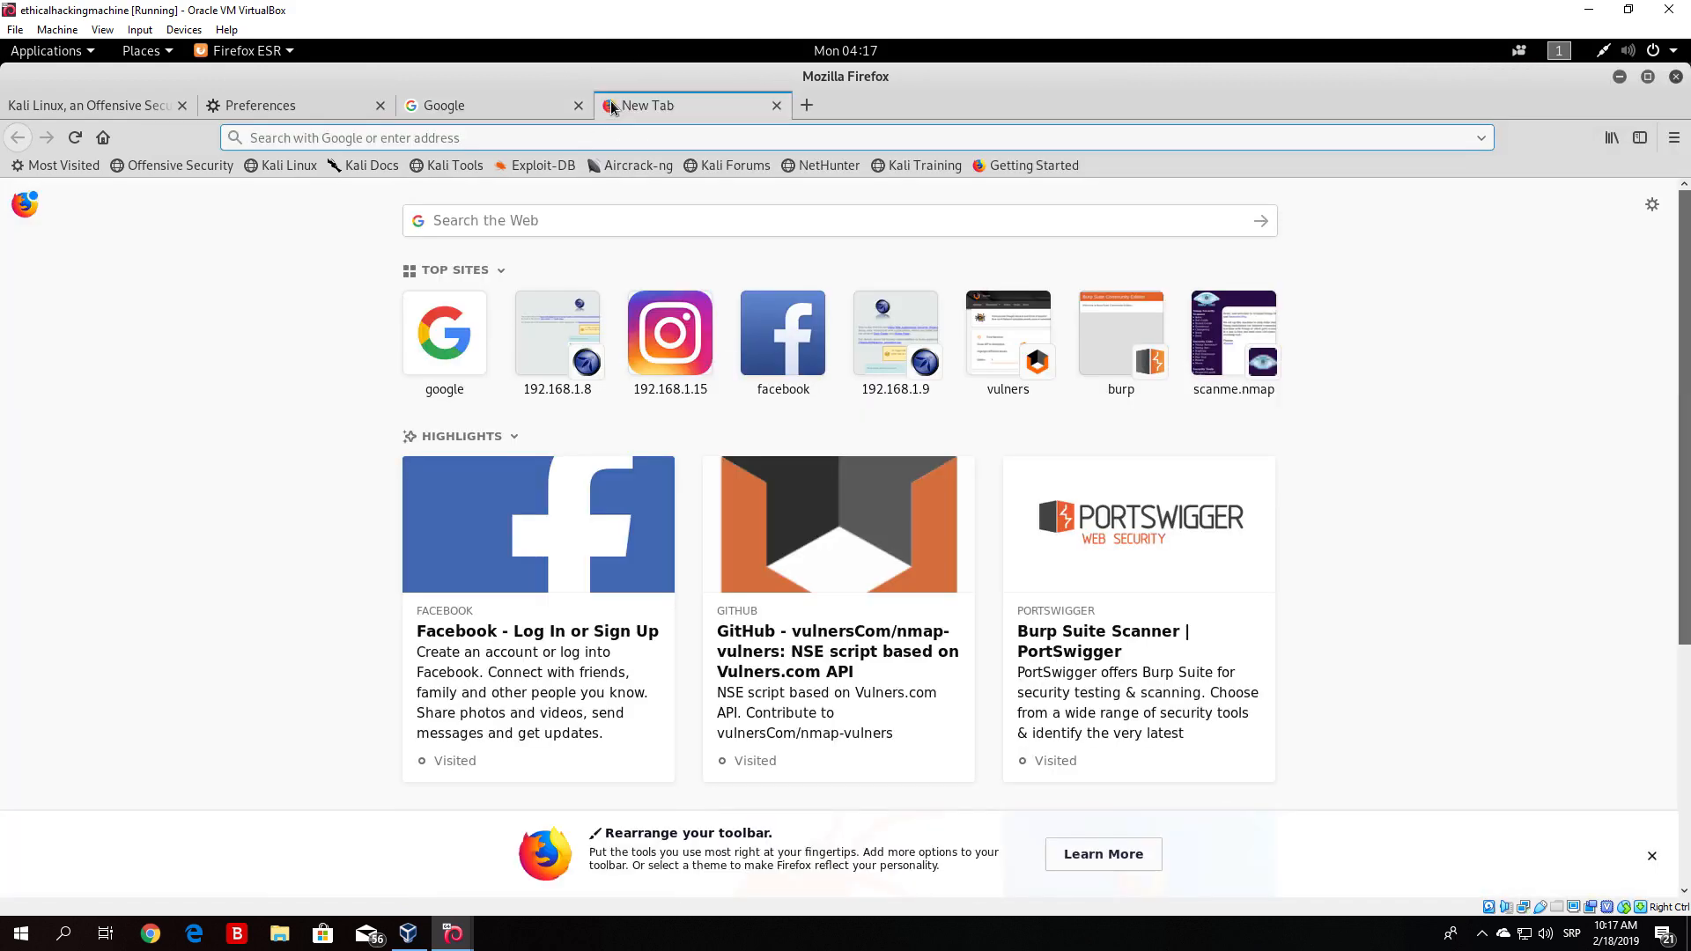
pyautogui.write('http')
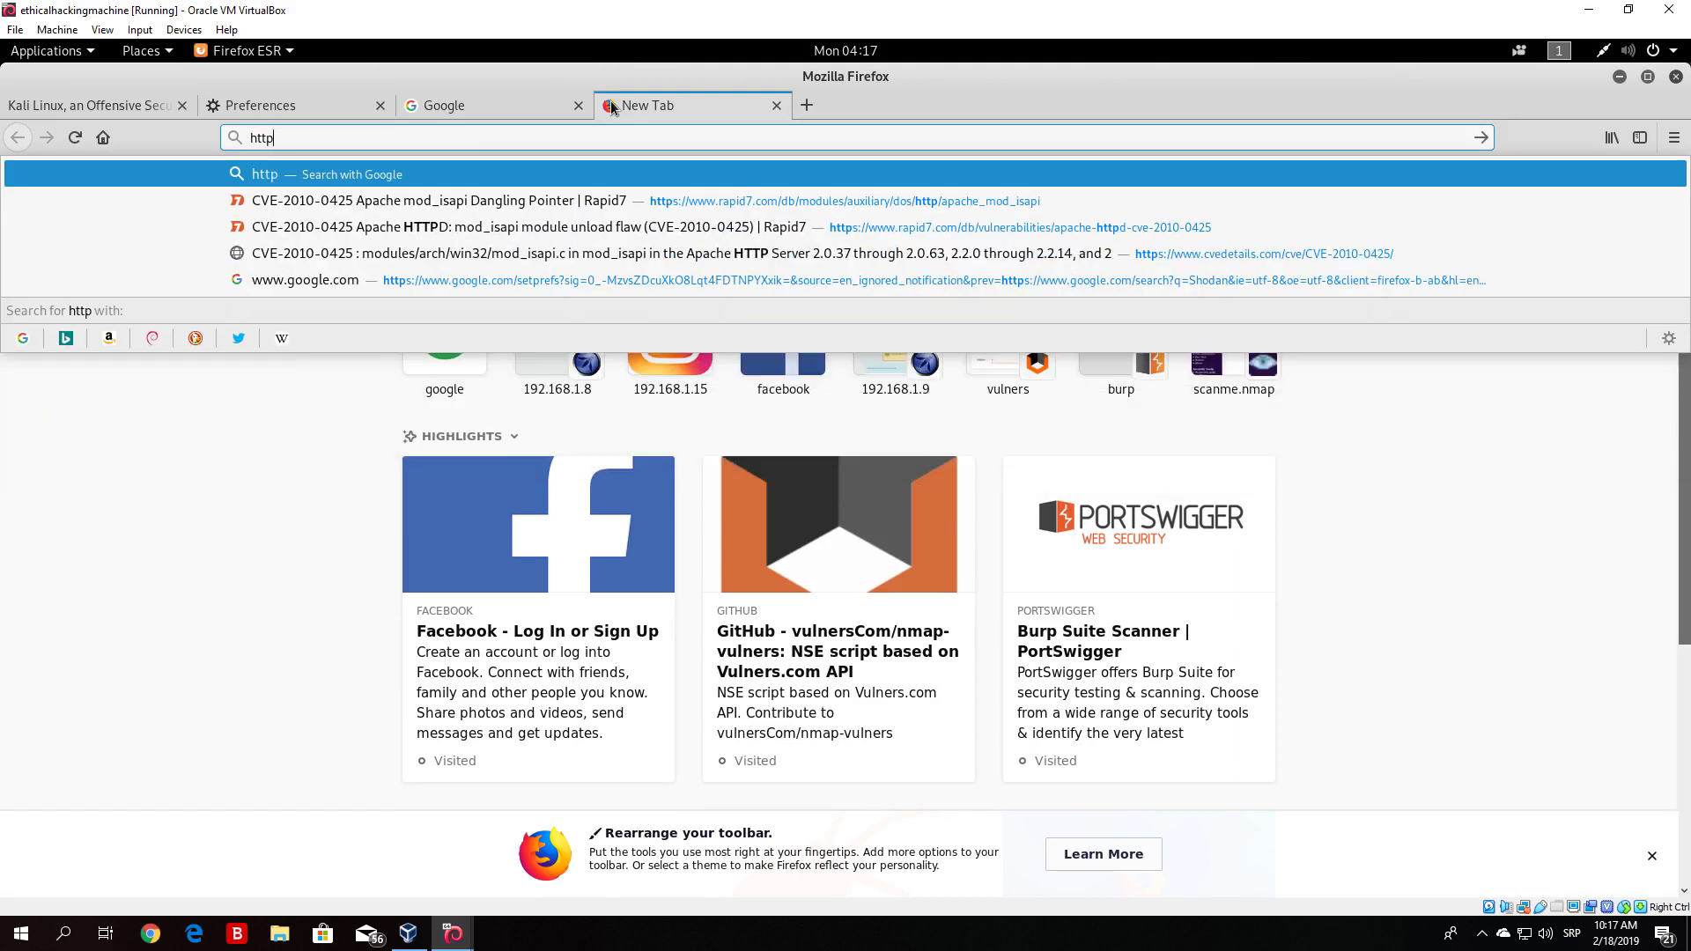
pyautogui.write(':')
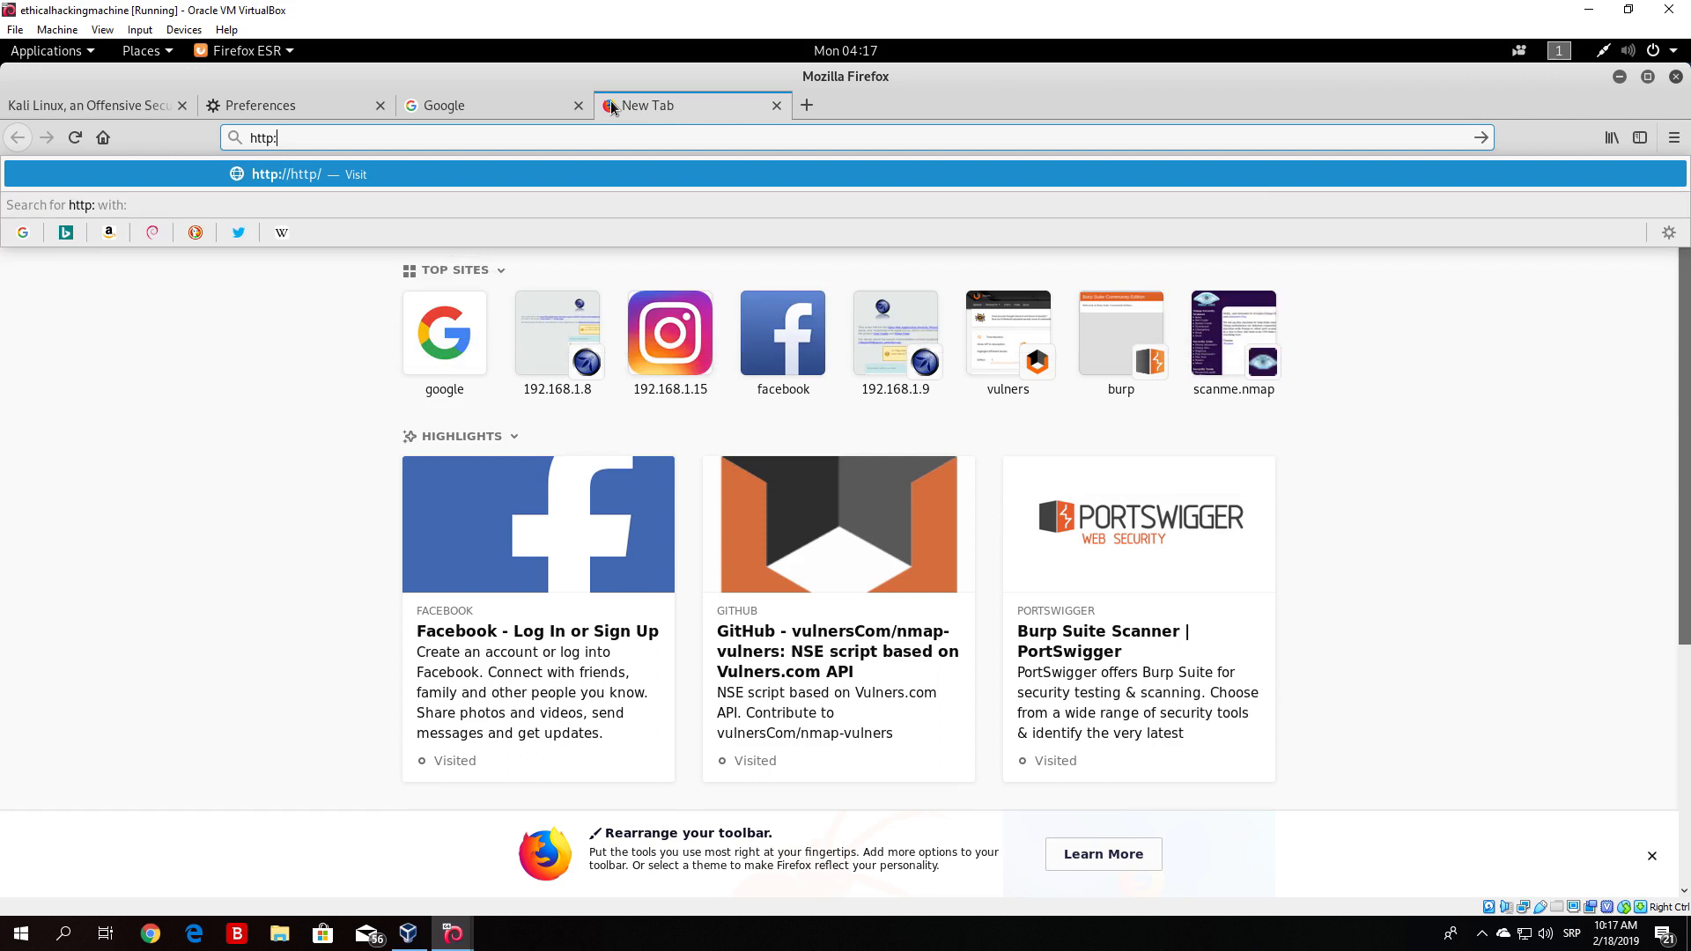
pyautogui.write('//')
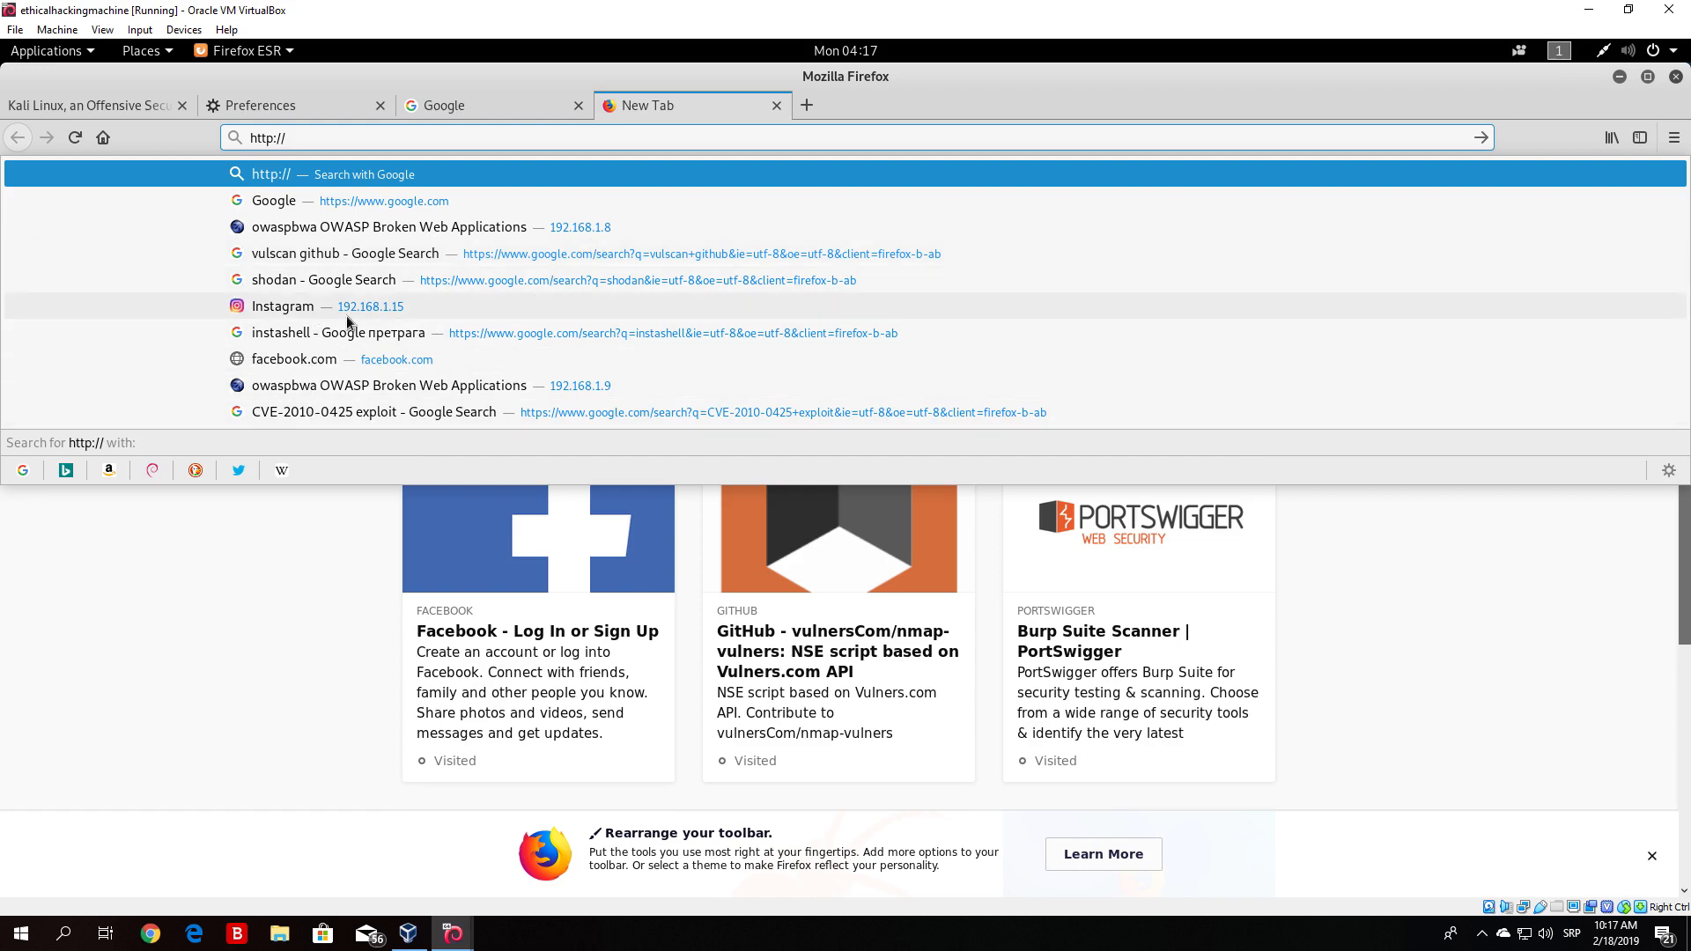
pyautogui.click(469, 385)
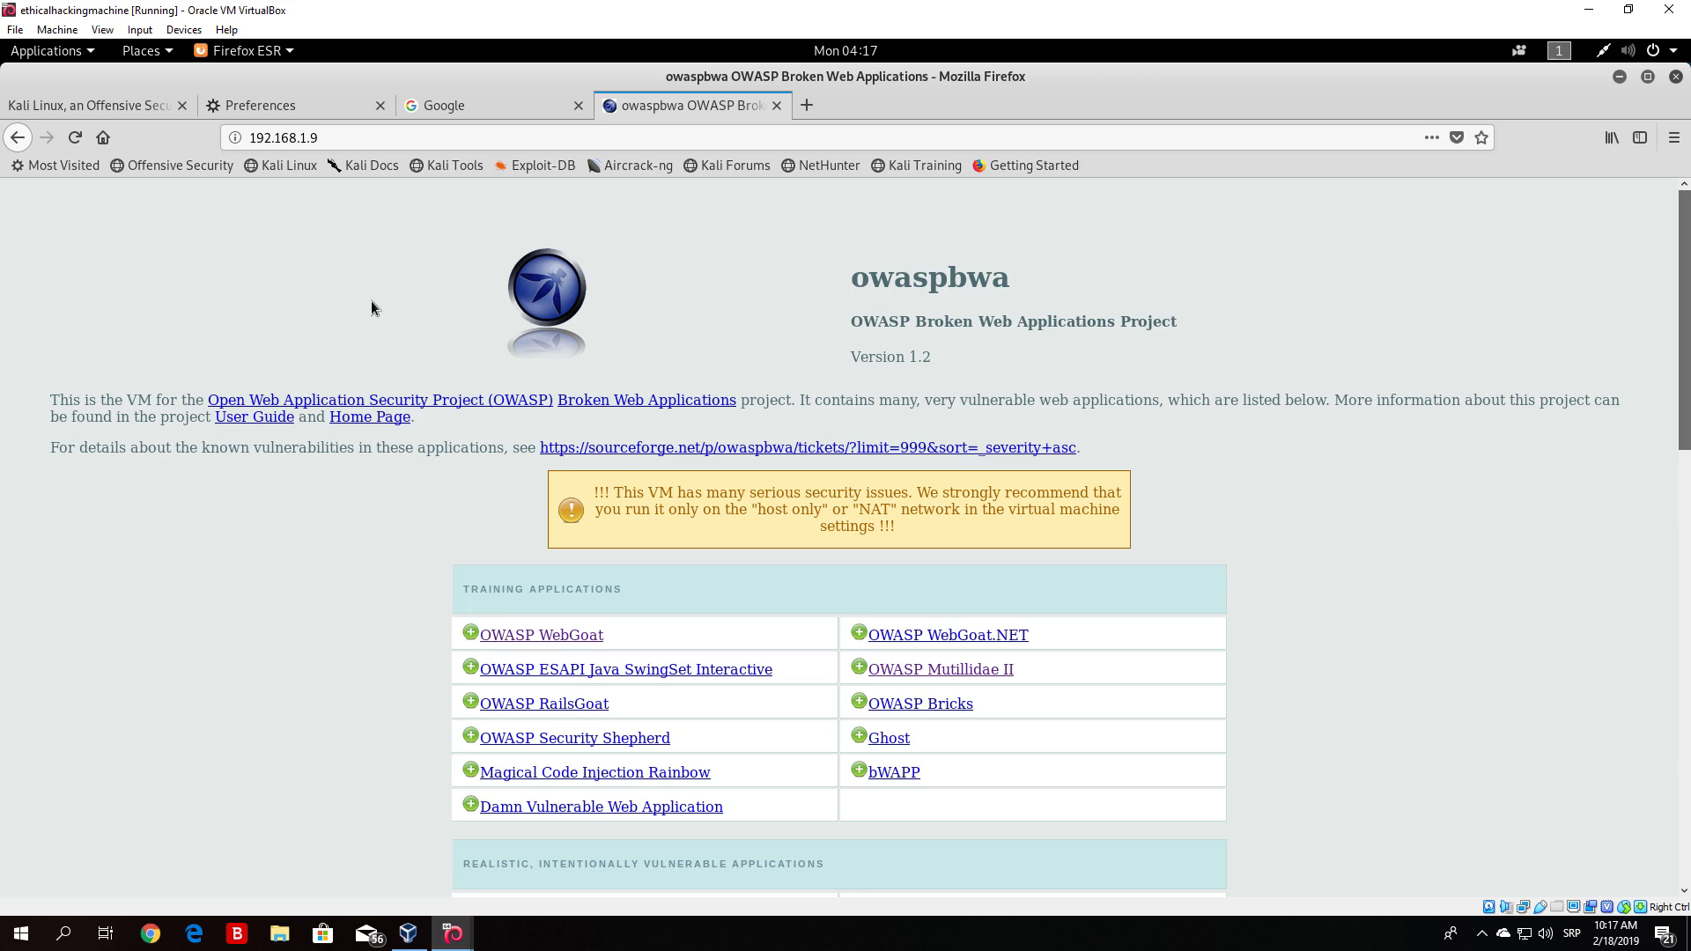
# - Switch between the Google and owaspbwa tabs and reload the owaspbwa page
pyautogui.click(454, 101)
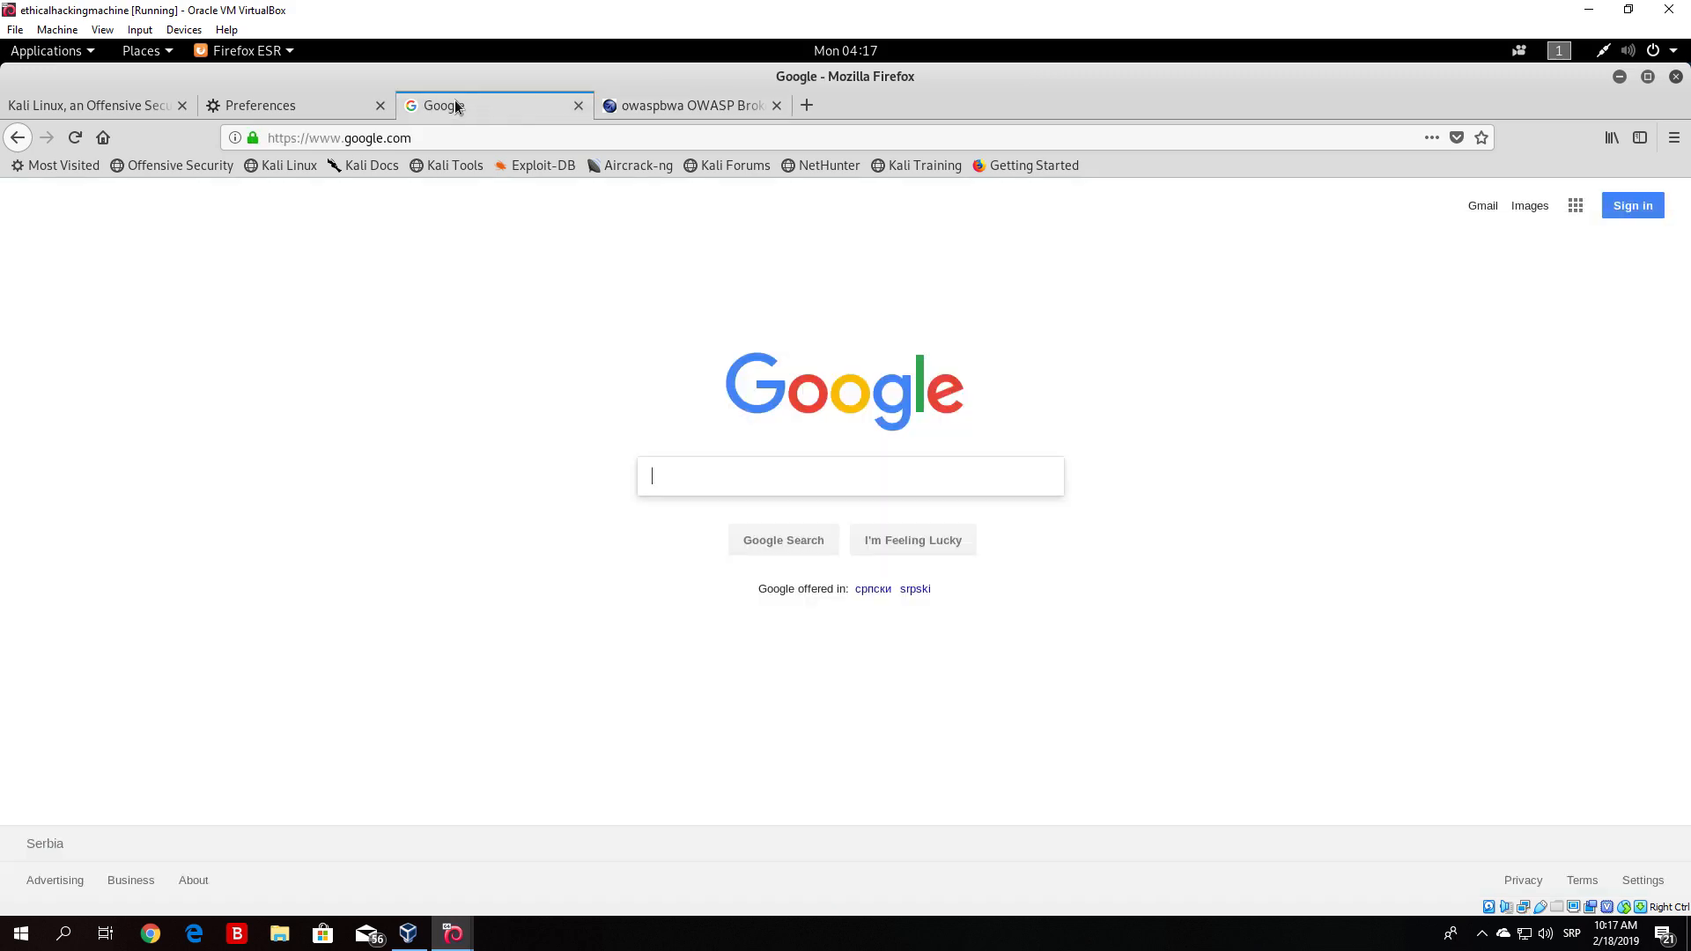
pyautogui.click(689, 95)
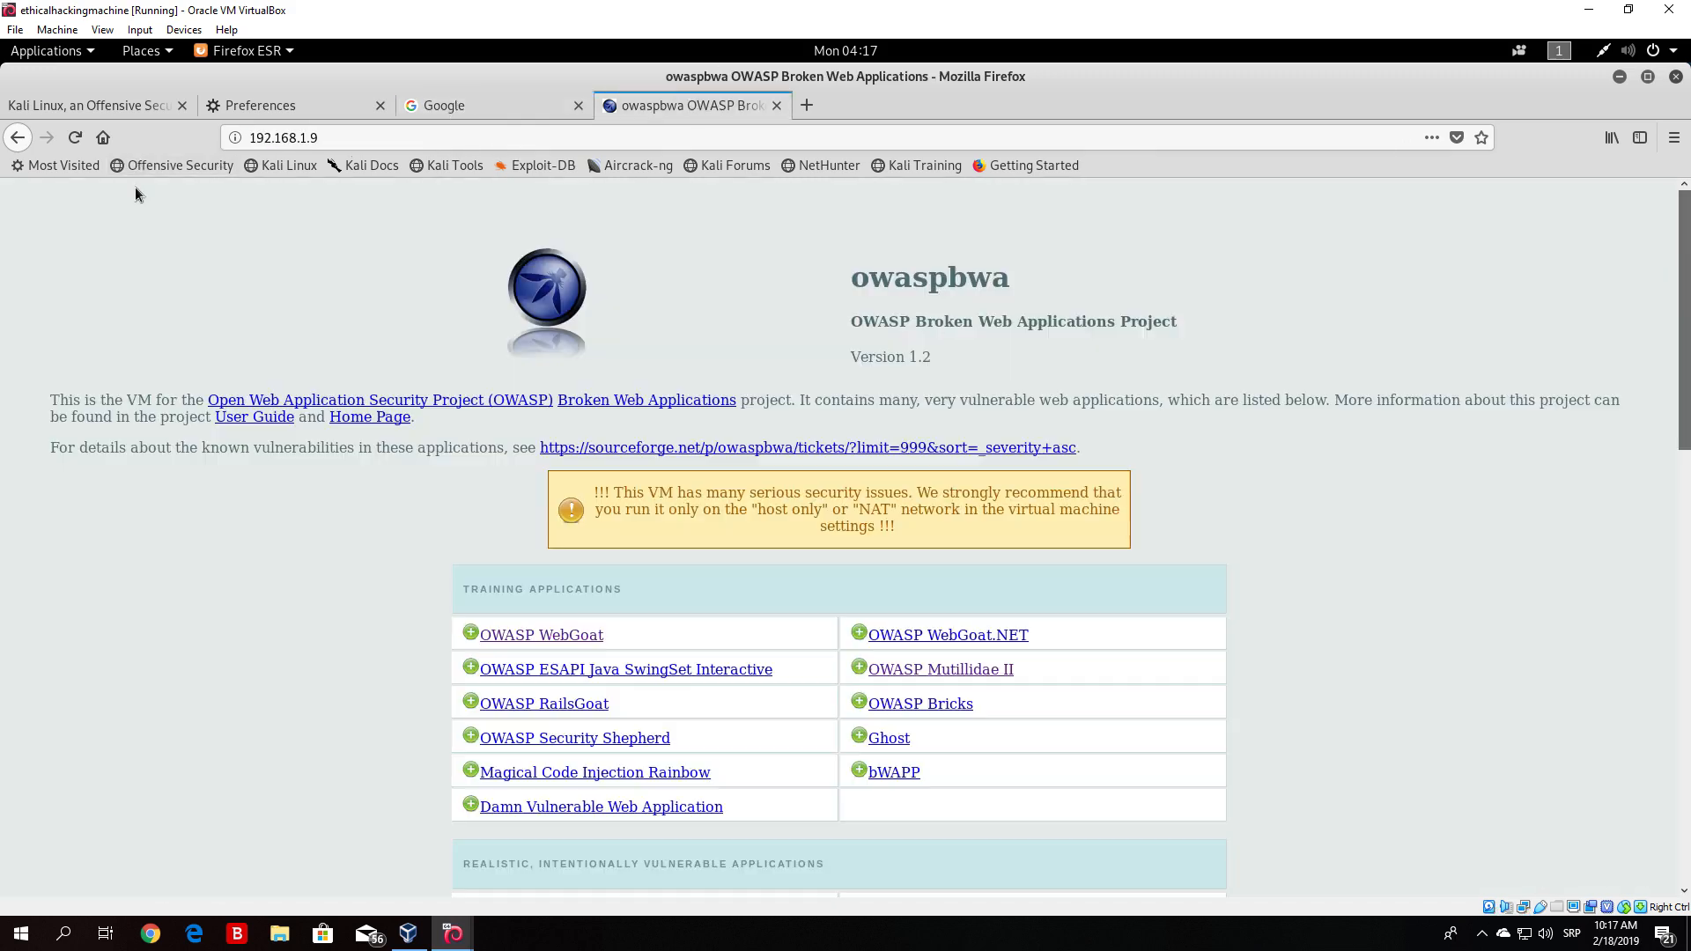
pyautogui.click(69, 136)
# - Minimize Firefox, turn Burp's proxy interception on, and switch back to Firefox
pyautogui.click(1625, 77)
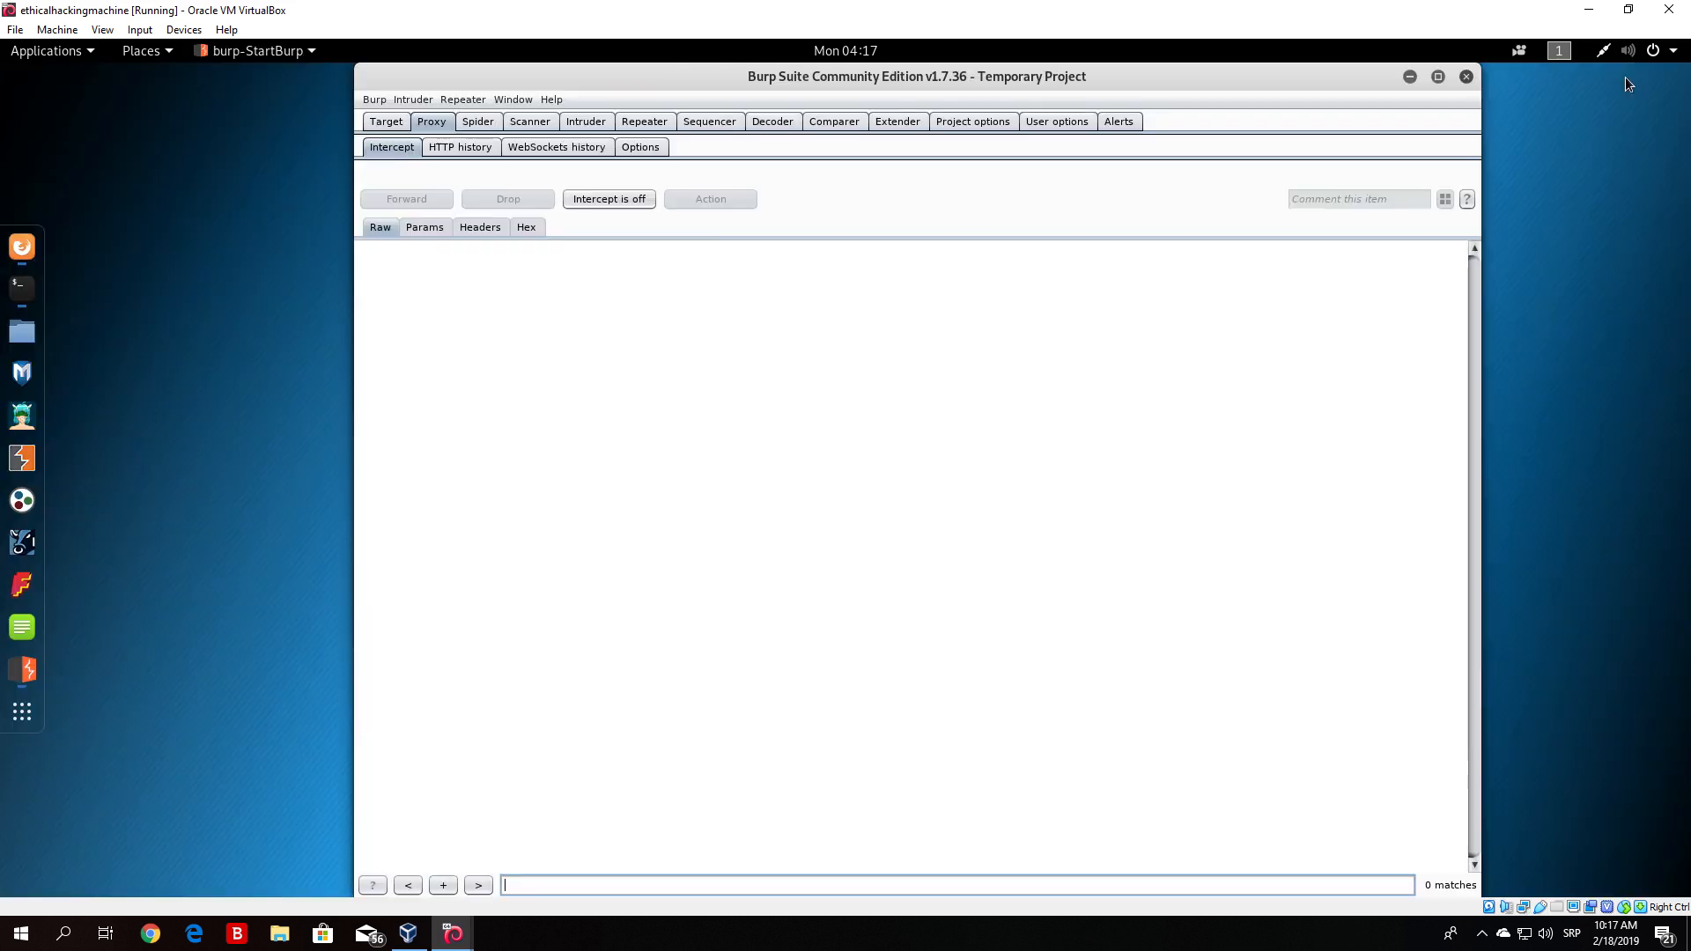
pyautogui.click(597, 202)
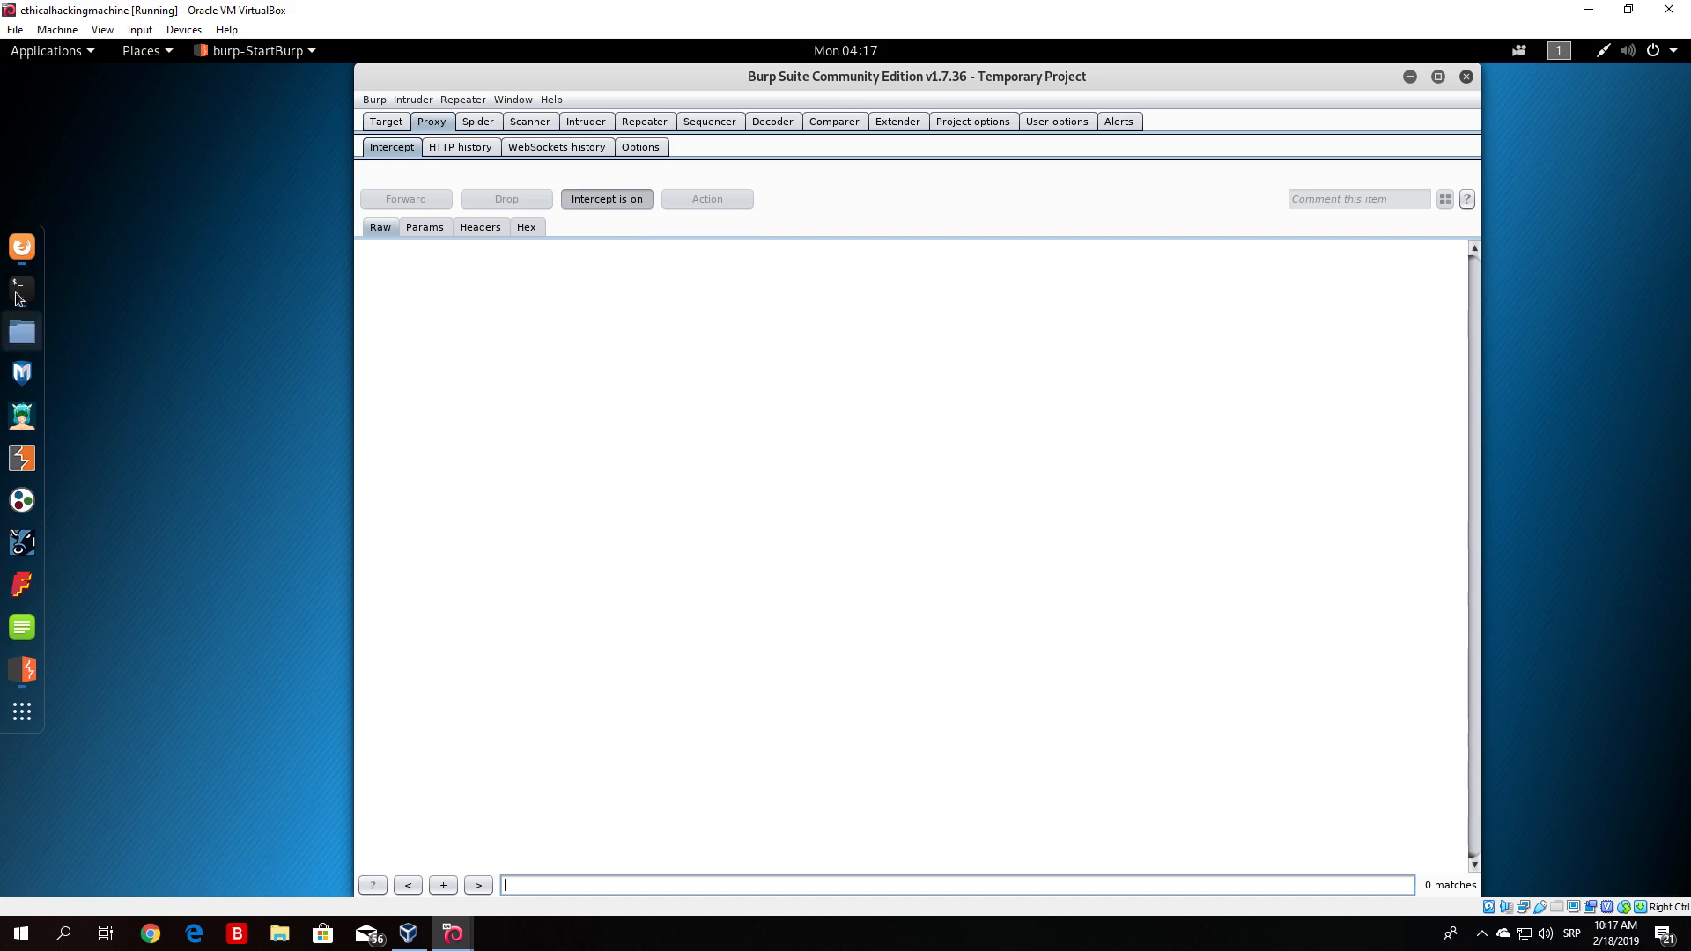
pyautogui.click(19, 249)
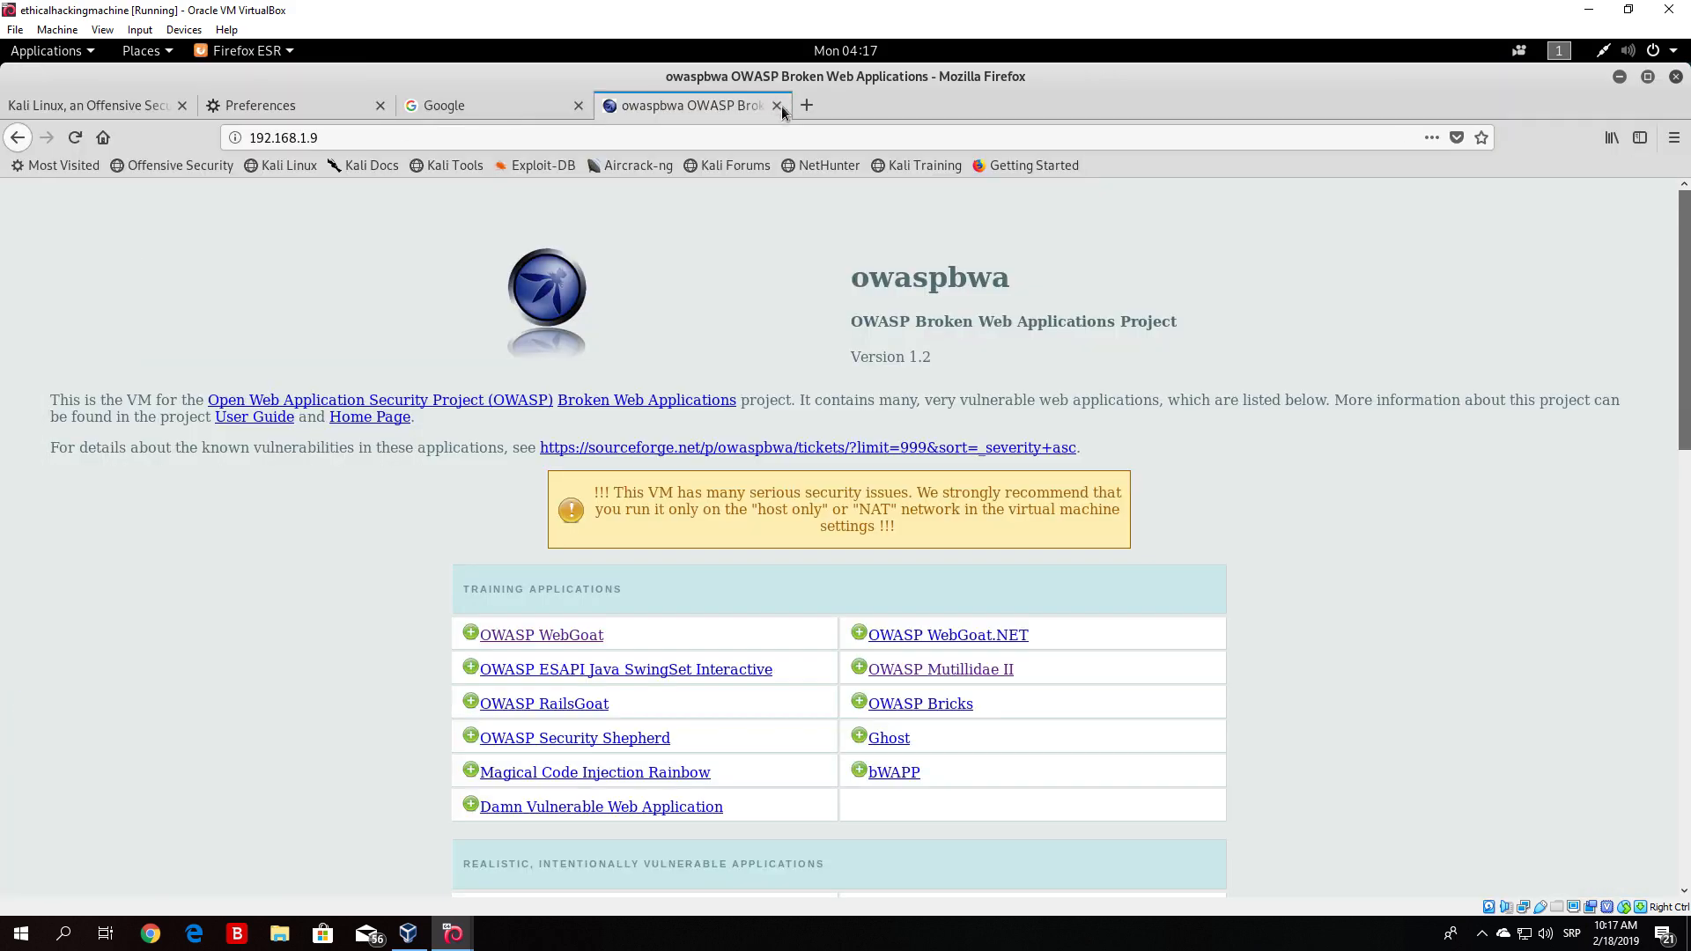
# - Close the Google and Preferences tabs, then reload the owaspbwa page
pyautogui.click(578, 105)
pyautogui.click(380, 106)
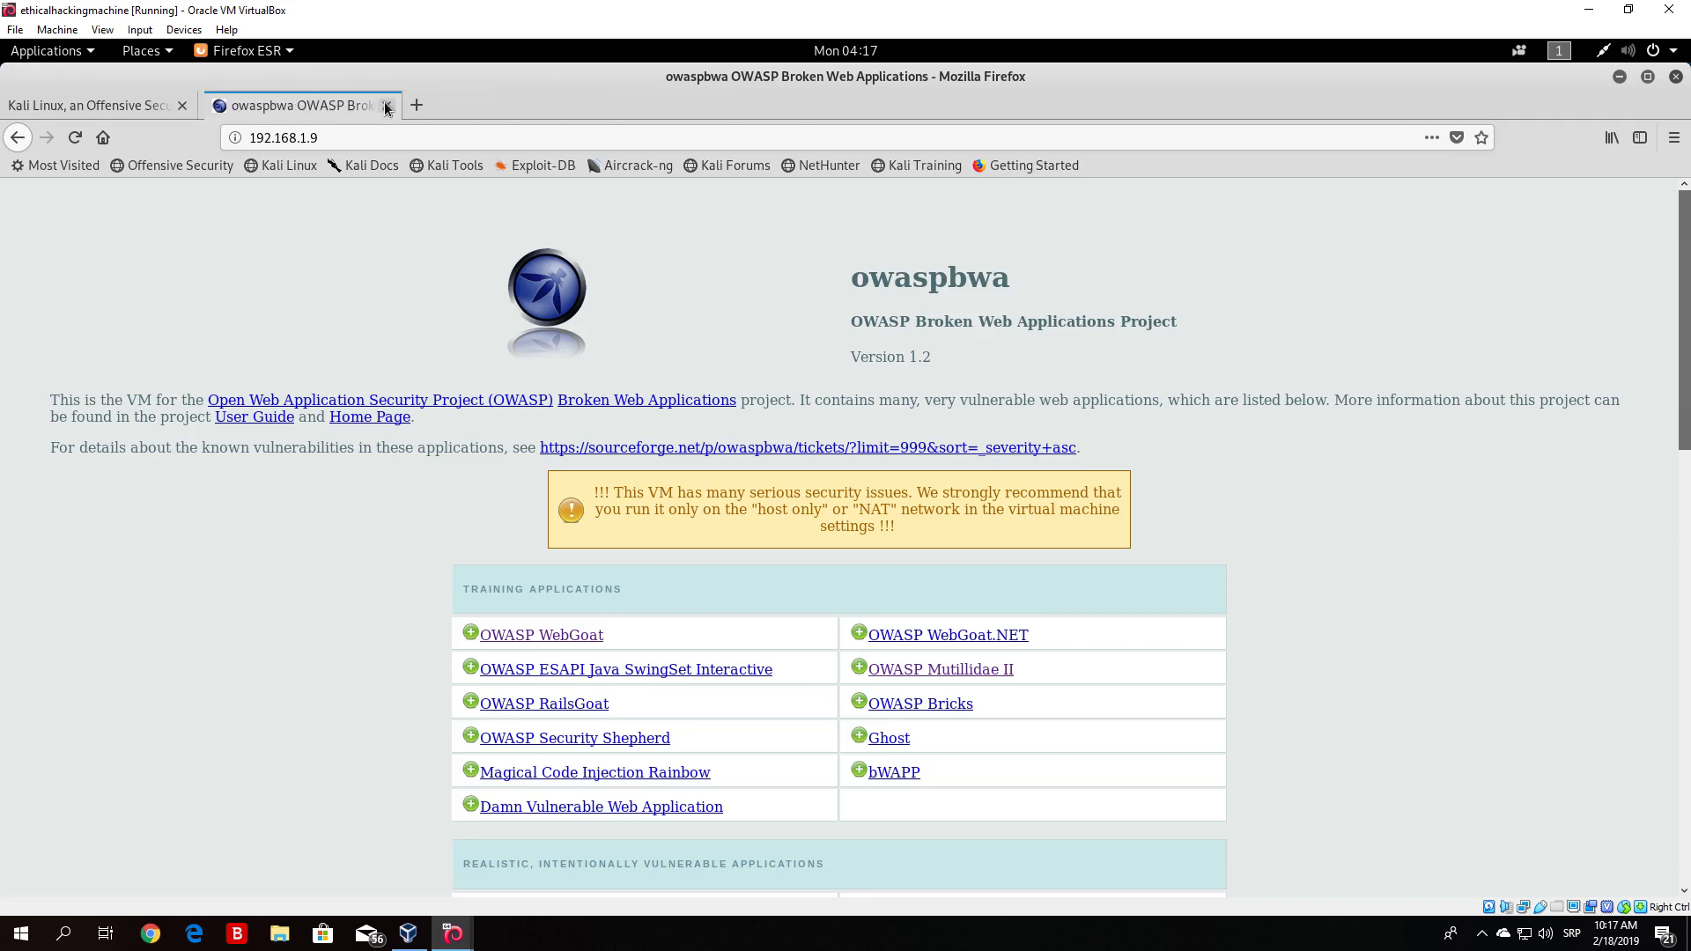
pyautogui.click(75, 140)
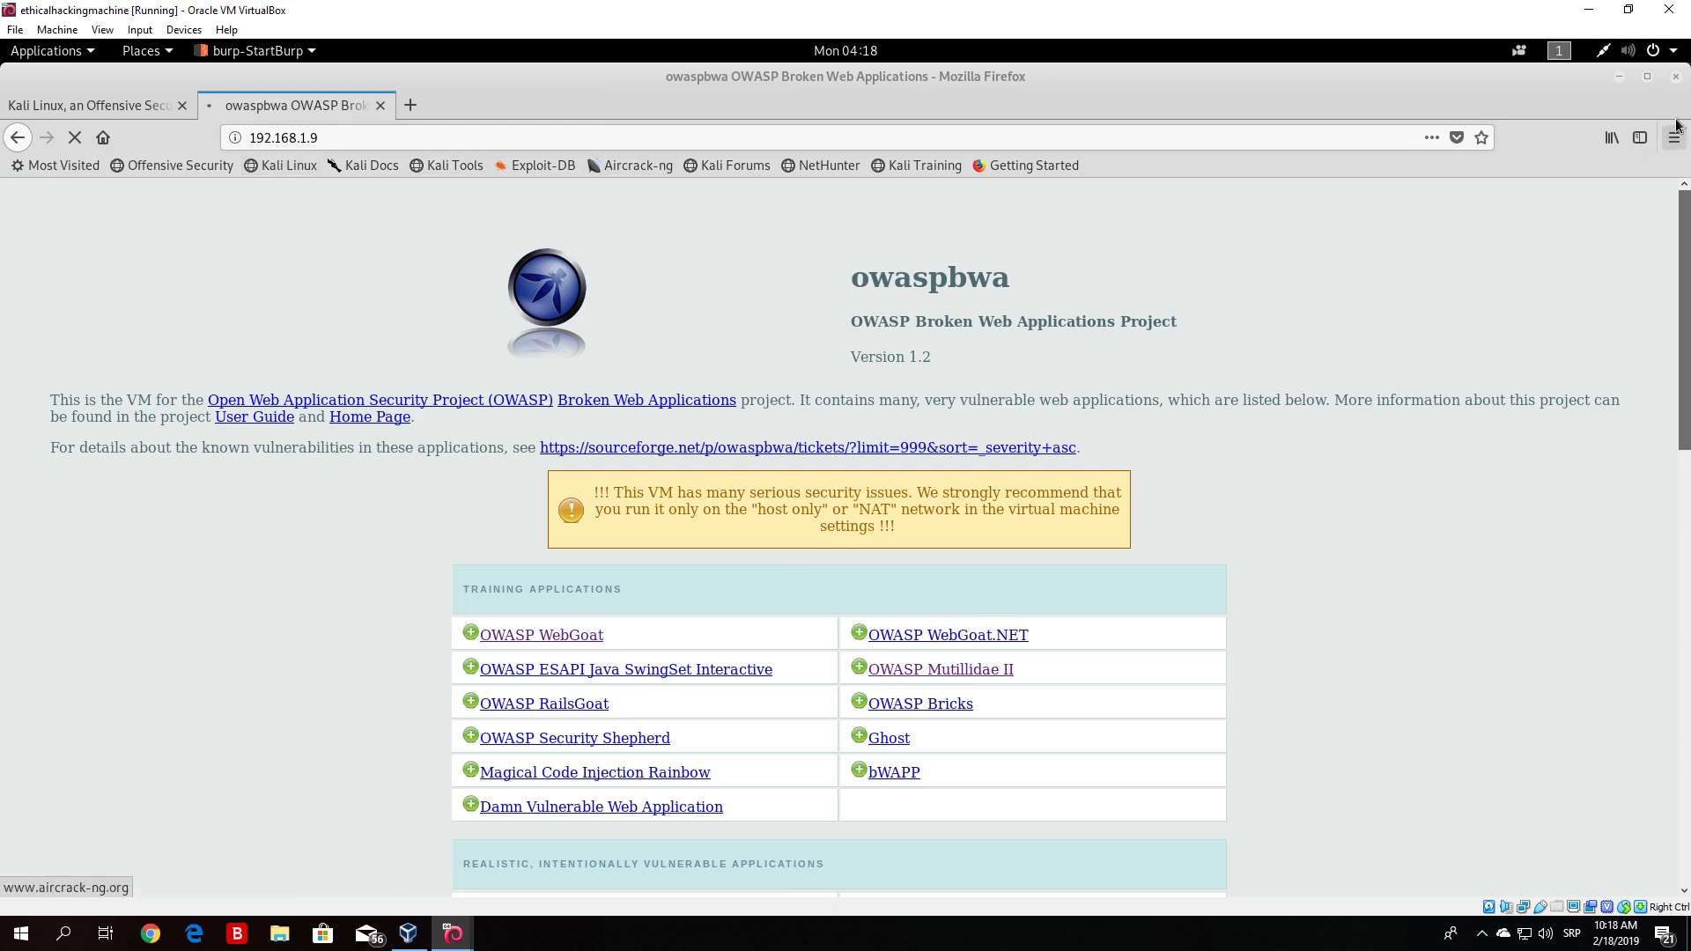
# - Switch to Burp, inspect the intercepted GET request to 192.168.1.9, and forward it
pyautogui.click(1619, 76)
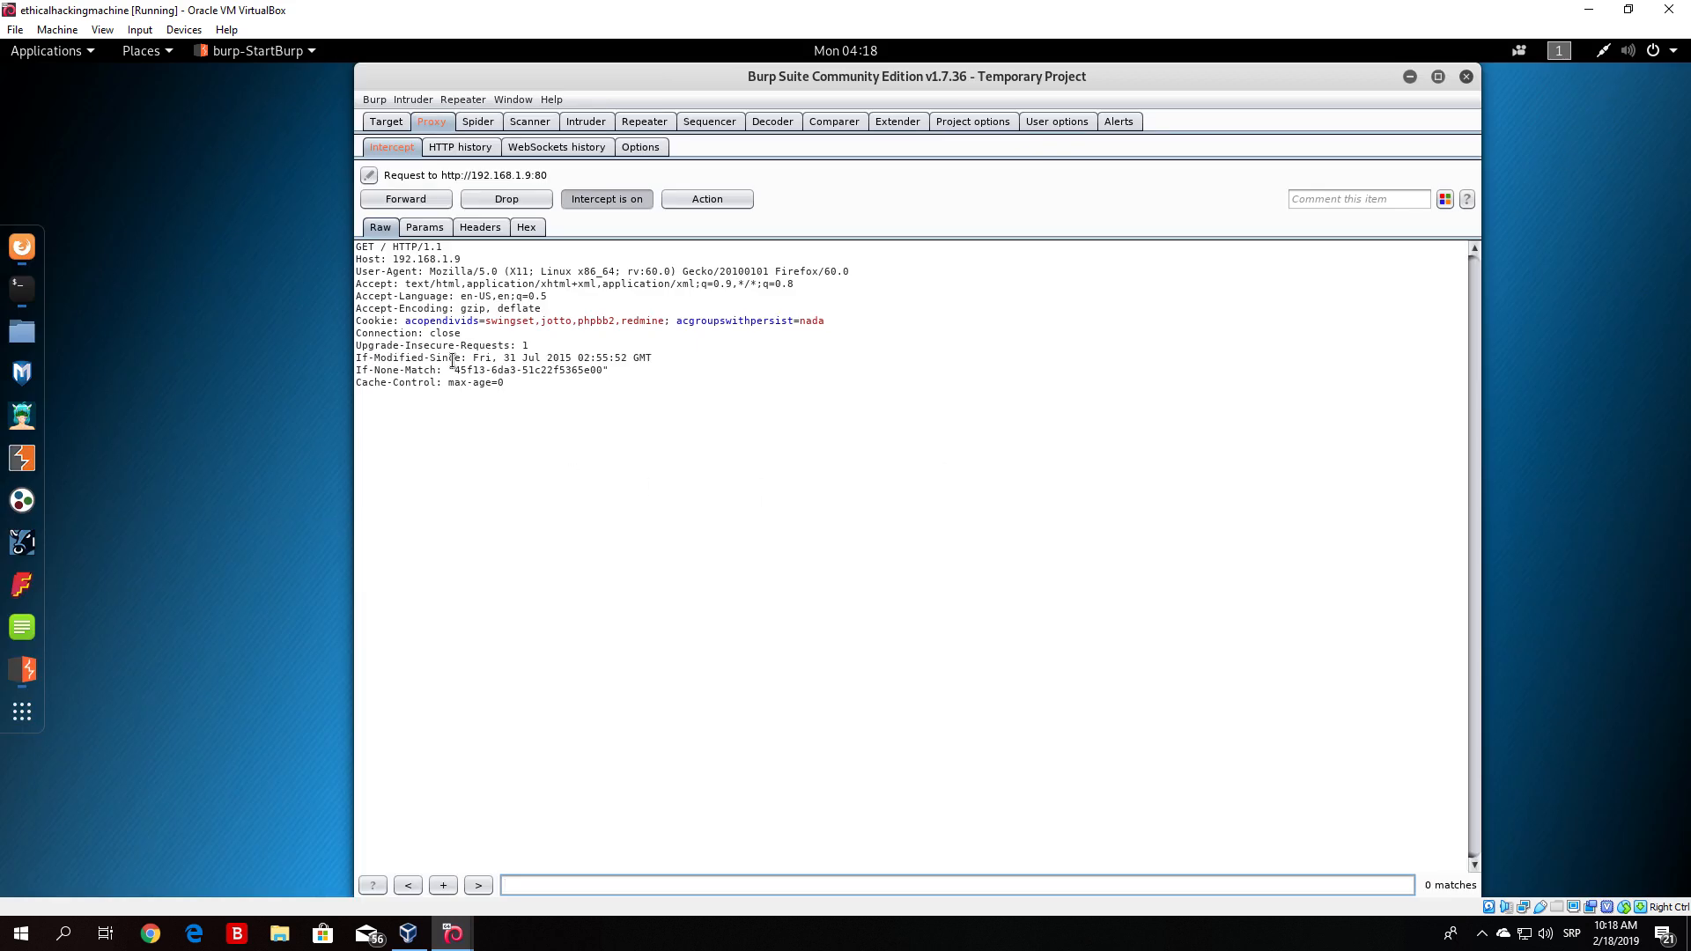
pyautogui.moveTo(505, 384); pyautogui.dragTo(305, 245)
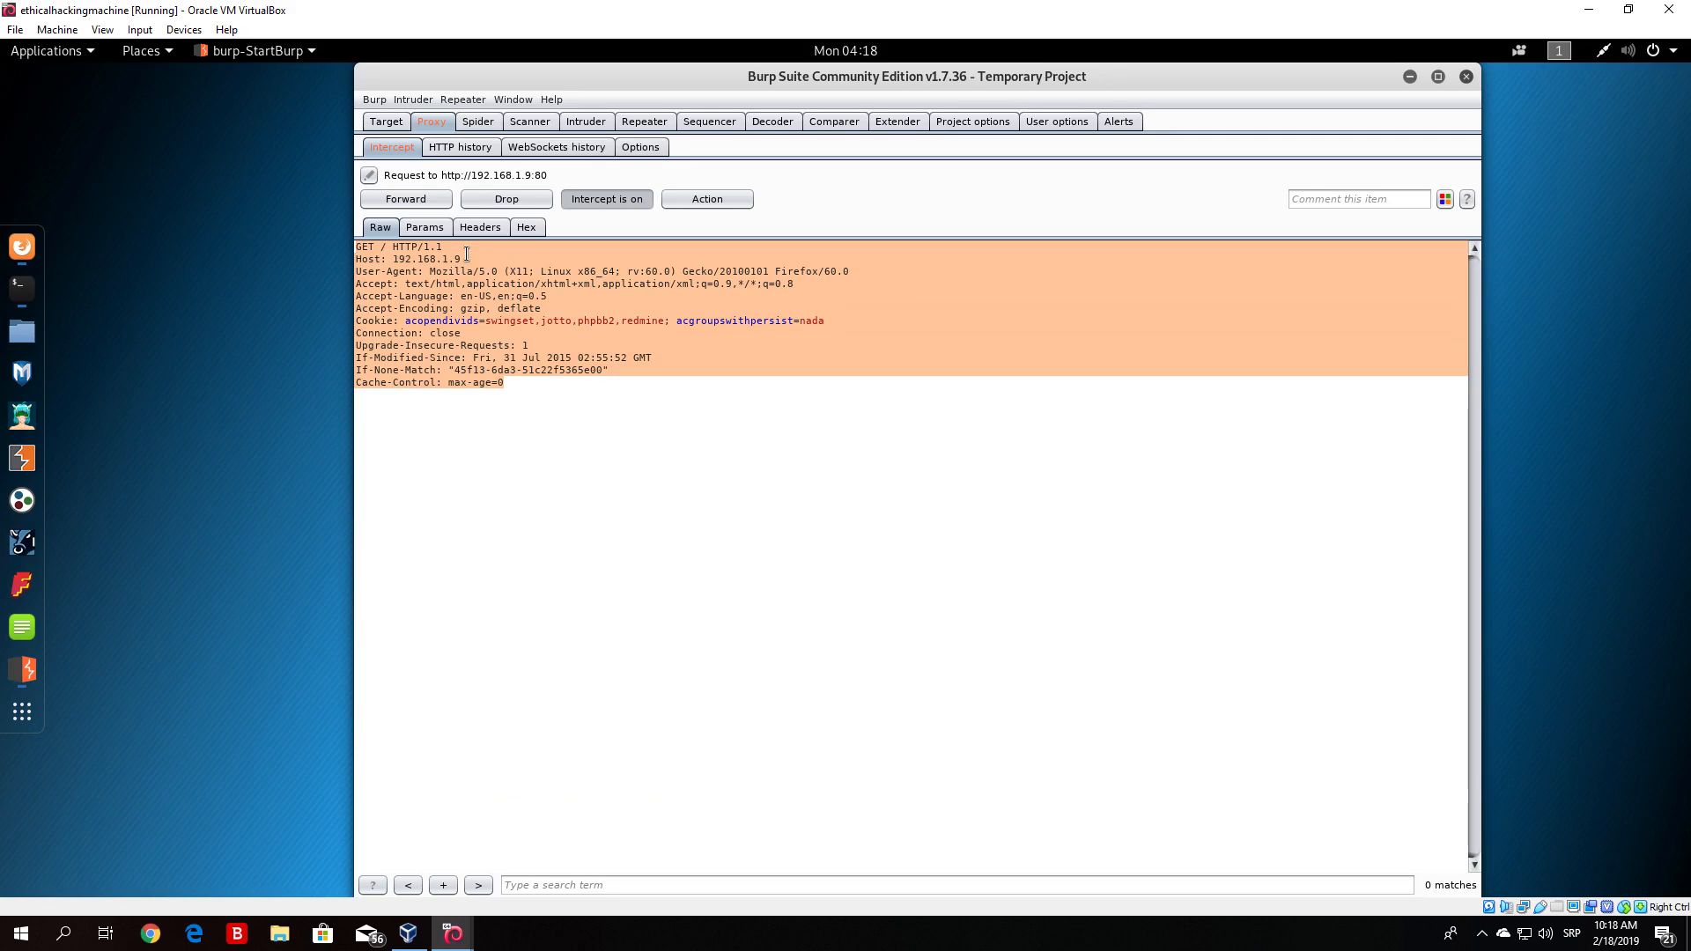
pyautogui.moveTo(461, 259); pyautogui.dragTo(394, 259)
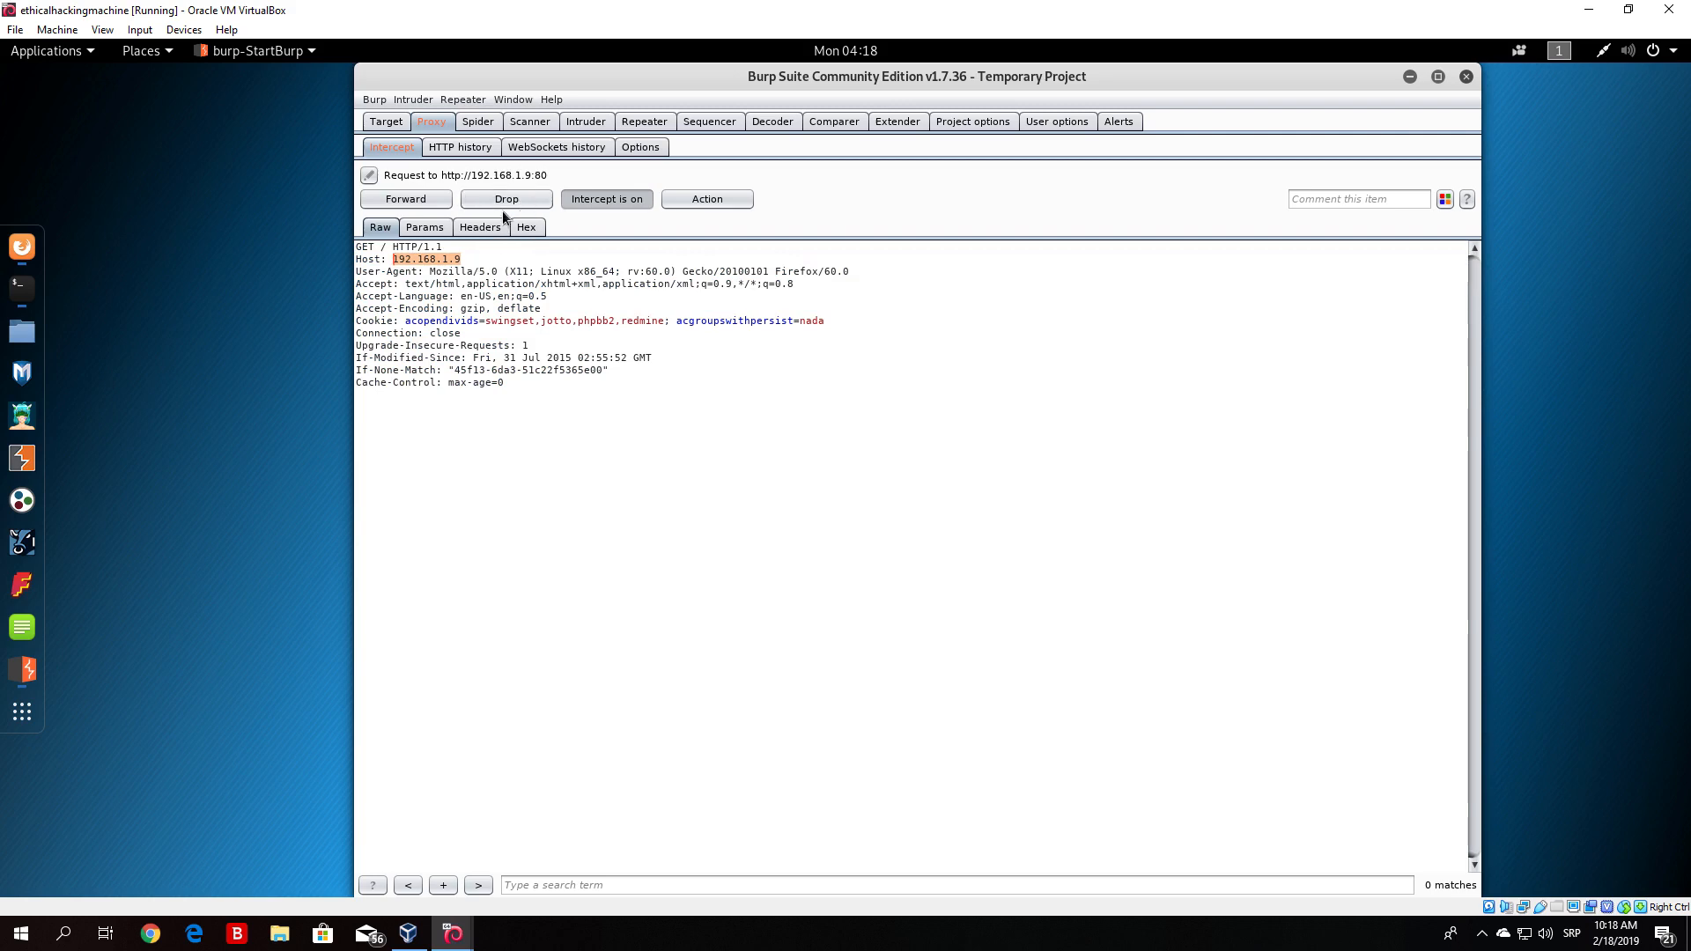
pyautogui.click(410, 199)
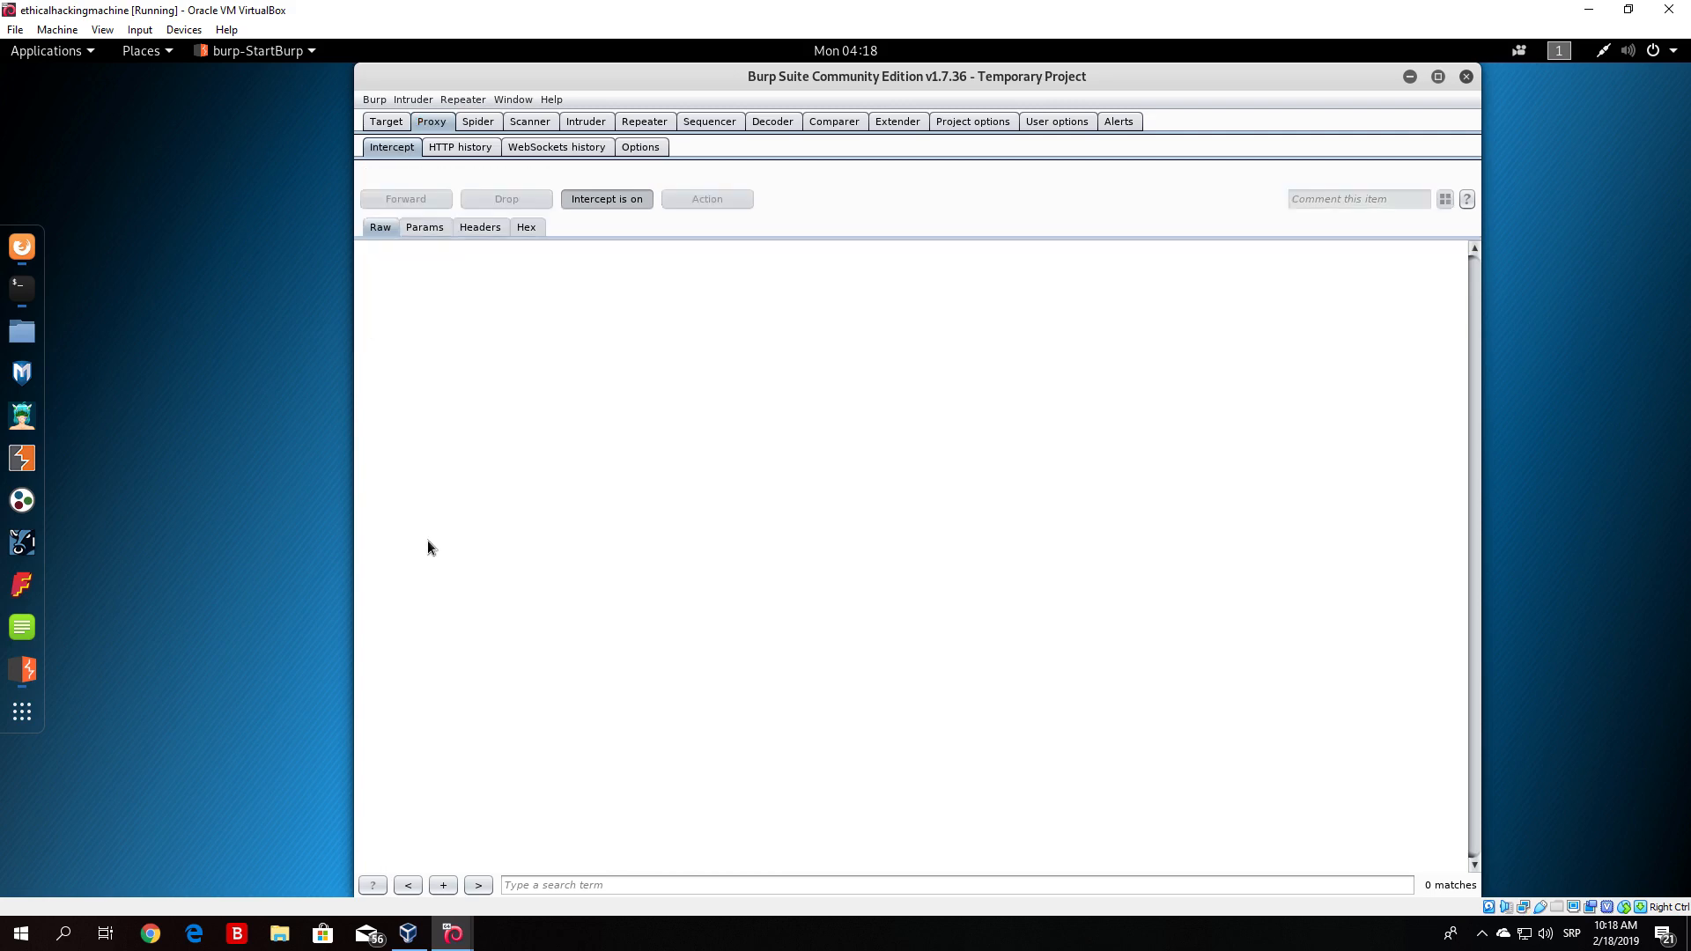
# - Turn off proxy interception in Burp's Intercept tab
pyautogui.rightClick(15, 255)
pyautogui.click(139, 390)
pyautogui.click(40, 248)
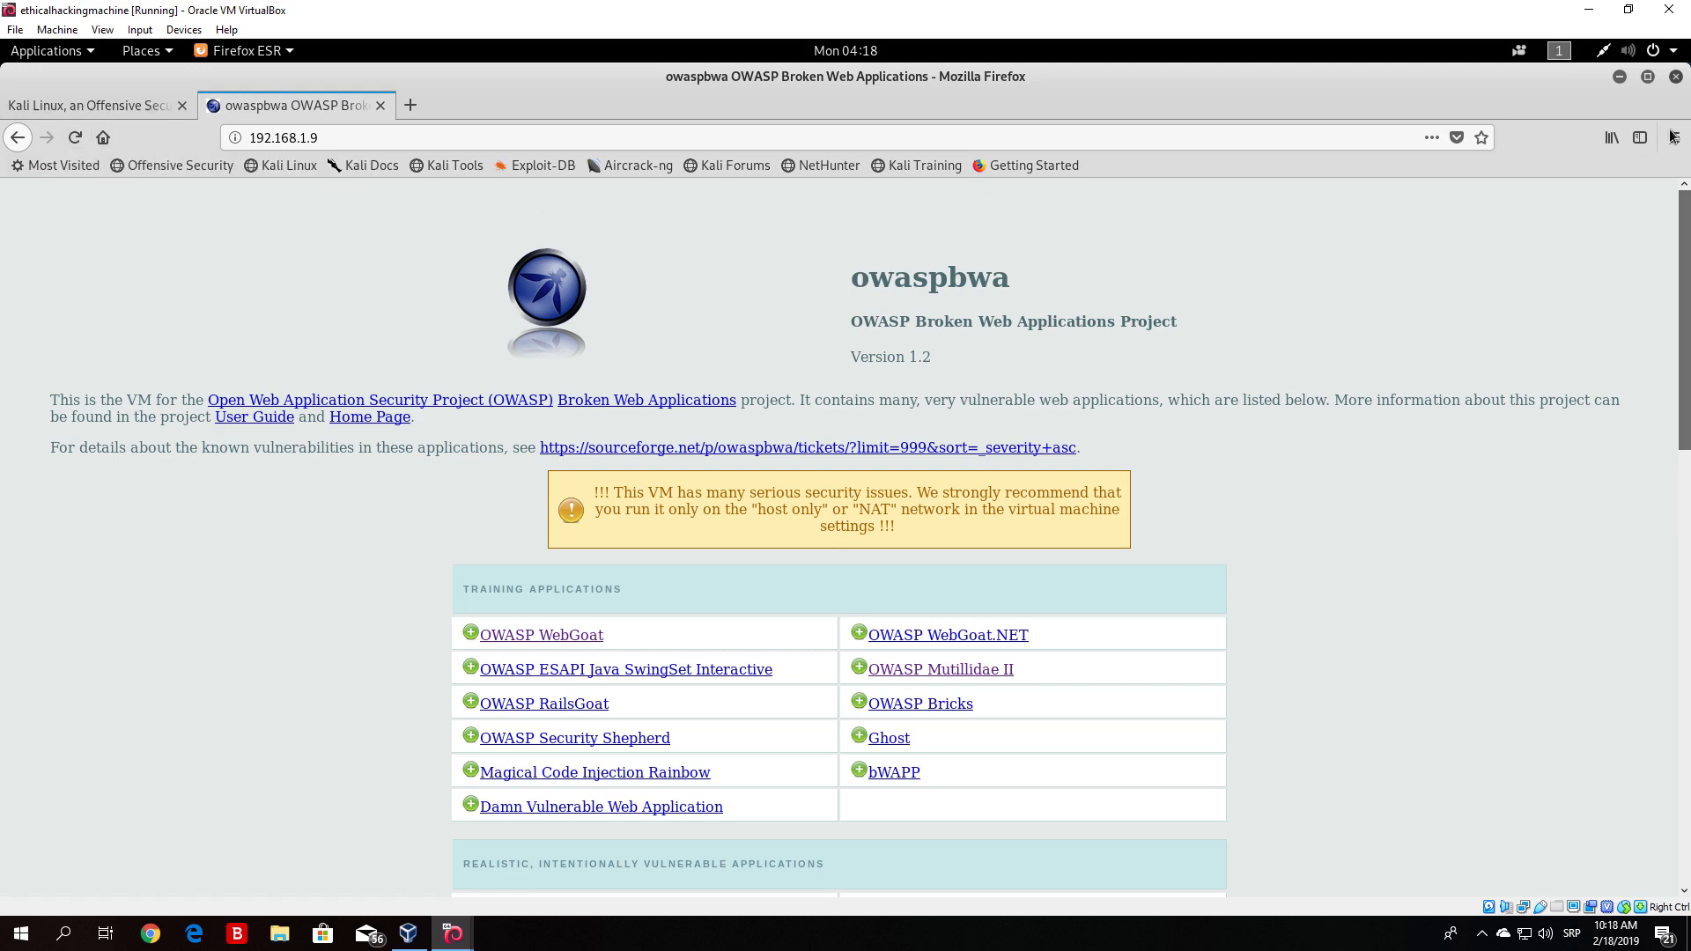
pyautogui.click(1620, 77)
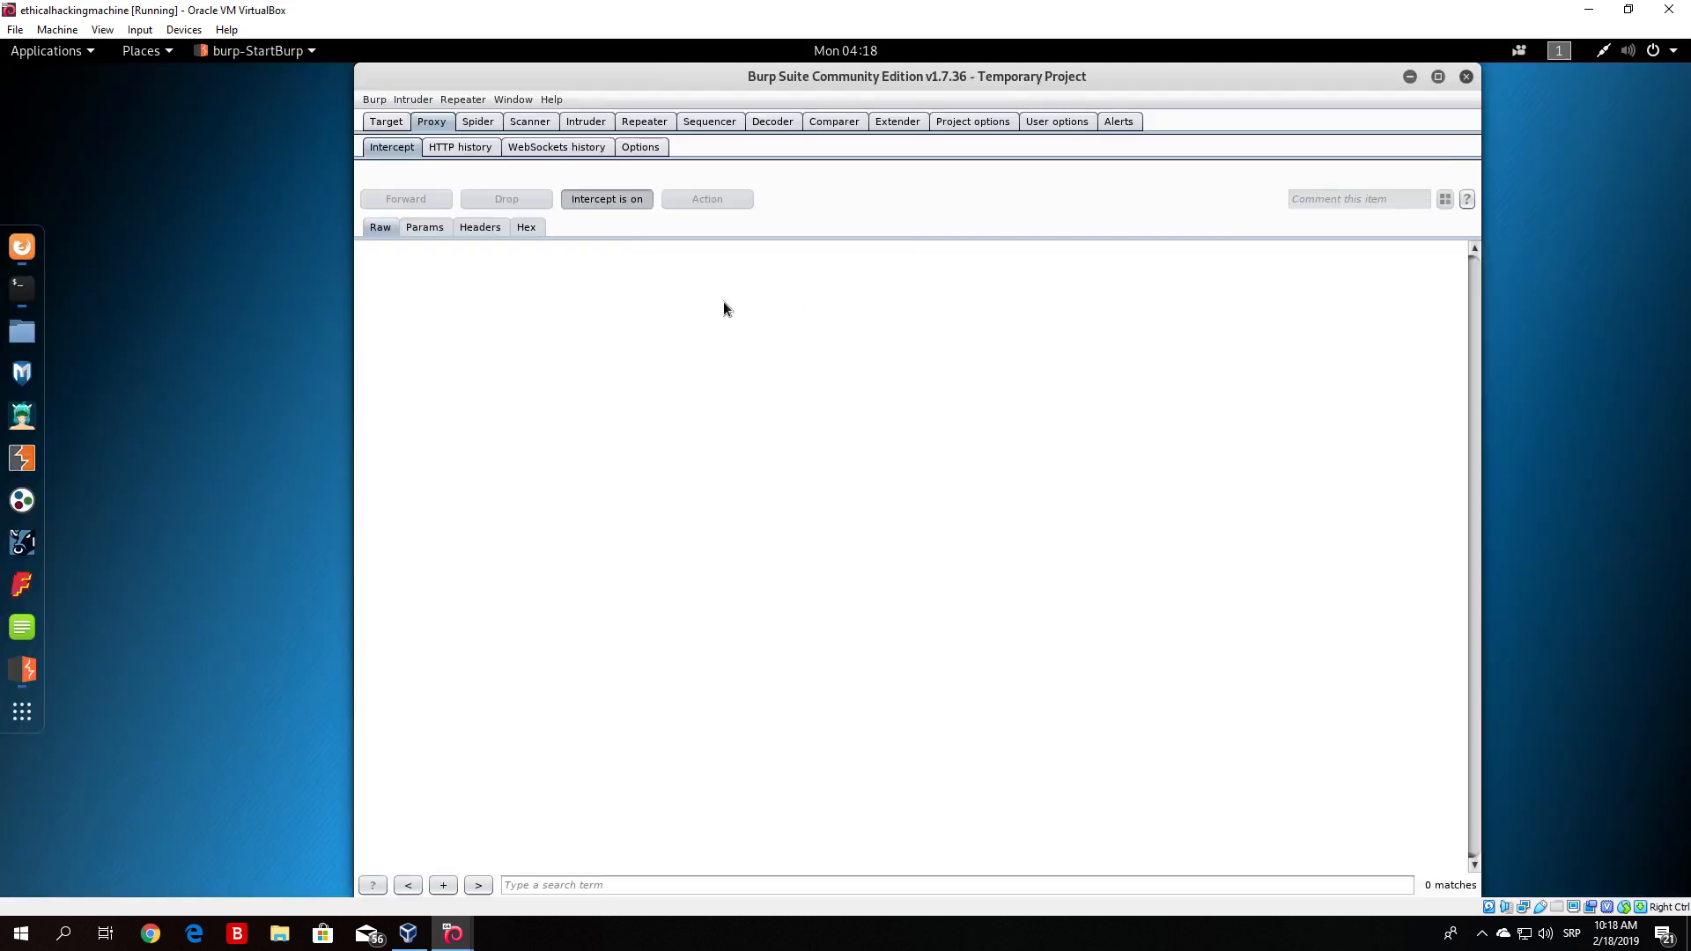
pyautogui.click(615, 206)
# - Switch to Firefox and reload the owaspbwa page
pyautogui.click(13, 254)
pyautogui.click(75, 137)
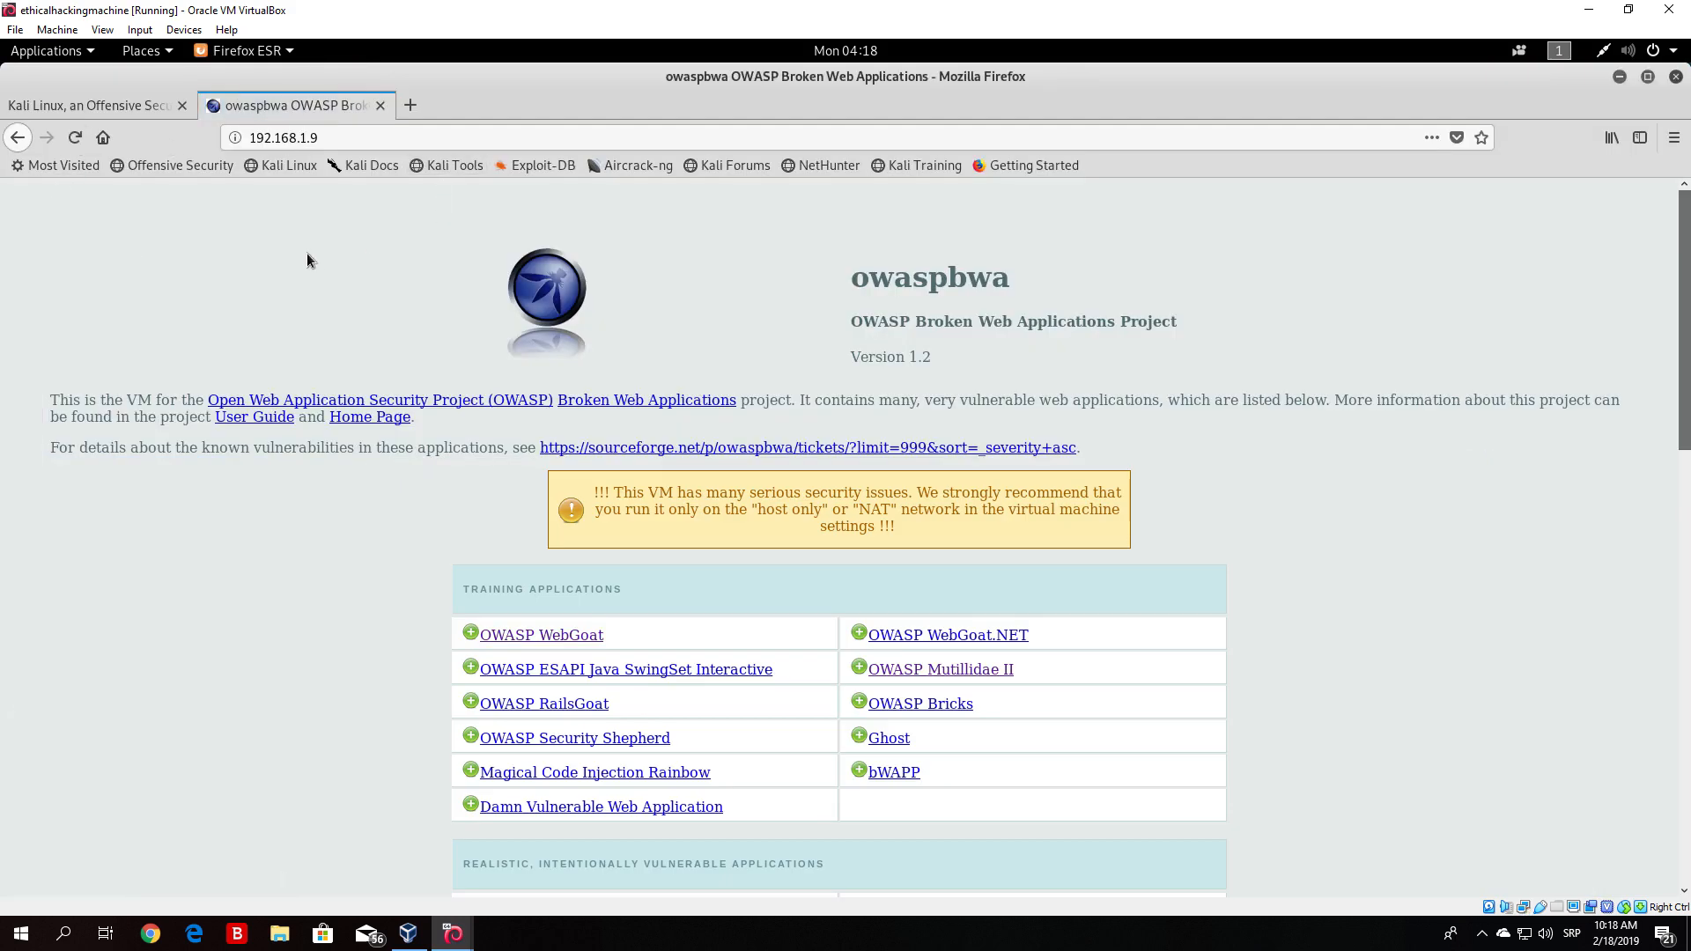
pyautogui.moveTo(1685, 267)
pyautogui.mouseDown()
pyautogui.moveTo(1685, 391)
pyautogui.moveTo(1685, 267)
pyautogui.mouseUp()
# - Check Burp's intercept state and its proxy listener settings under the Proxy options, then return to Intercept
pyautogui.click(1620, 75)
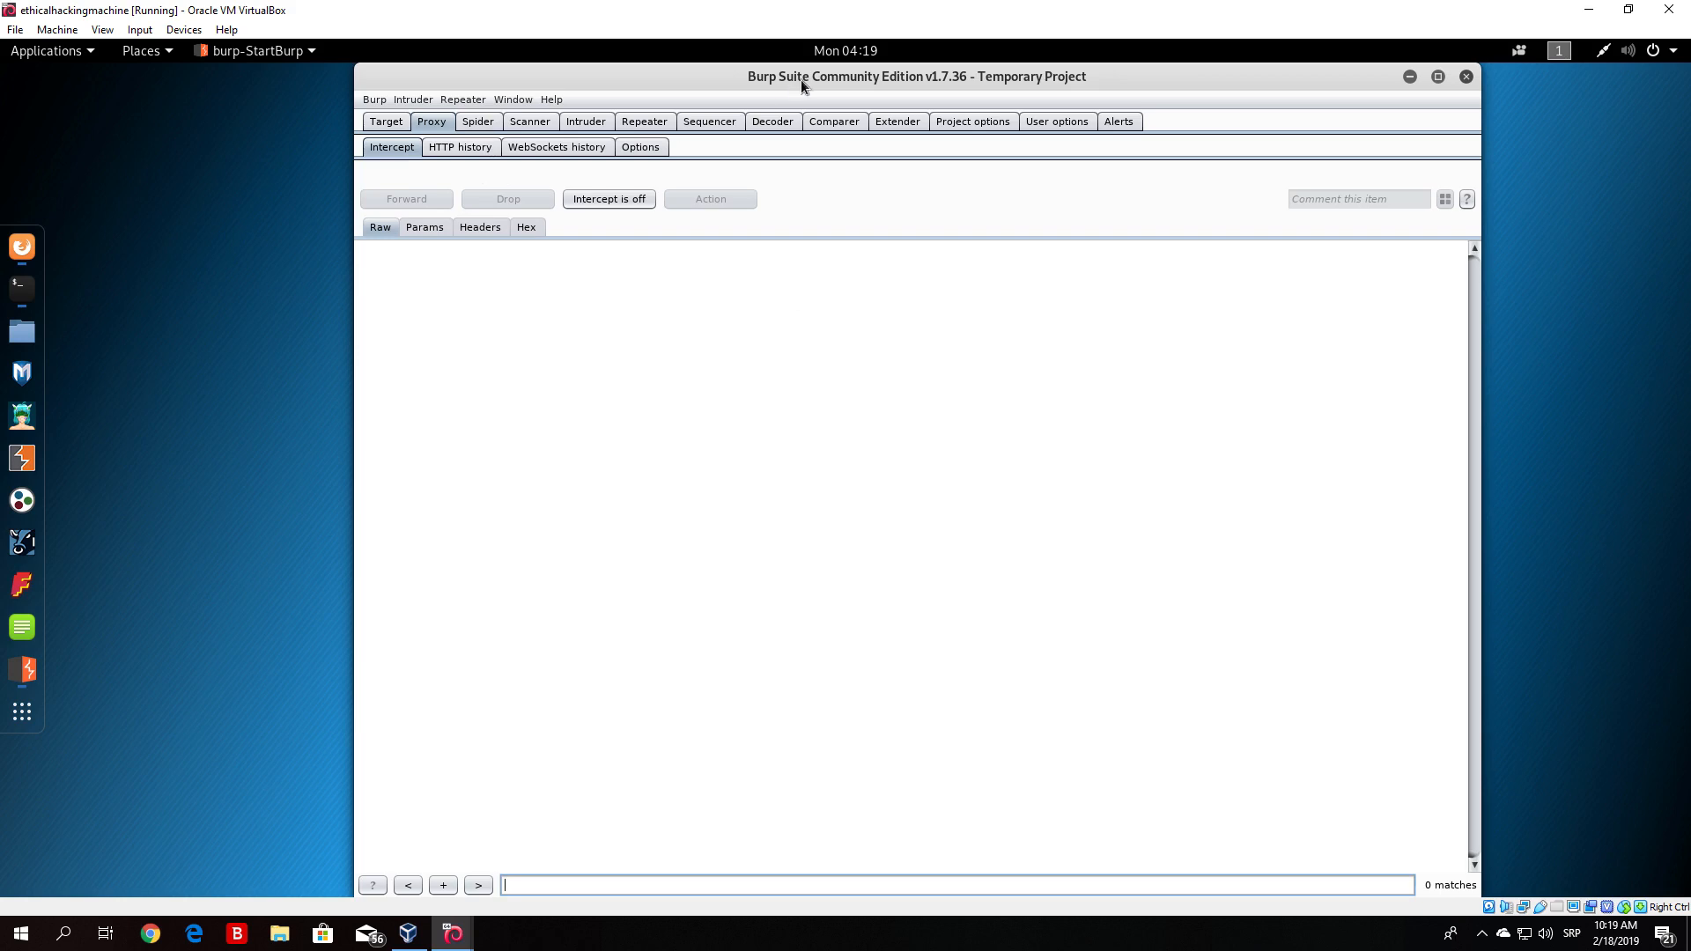
pyautogui.click(22, 247)
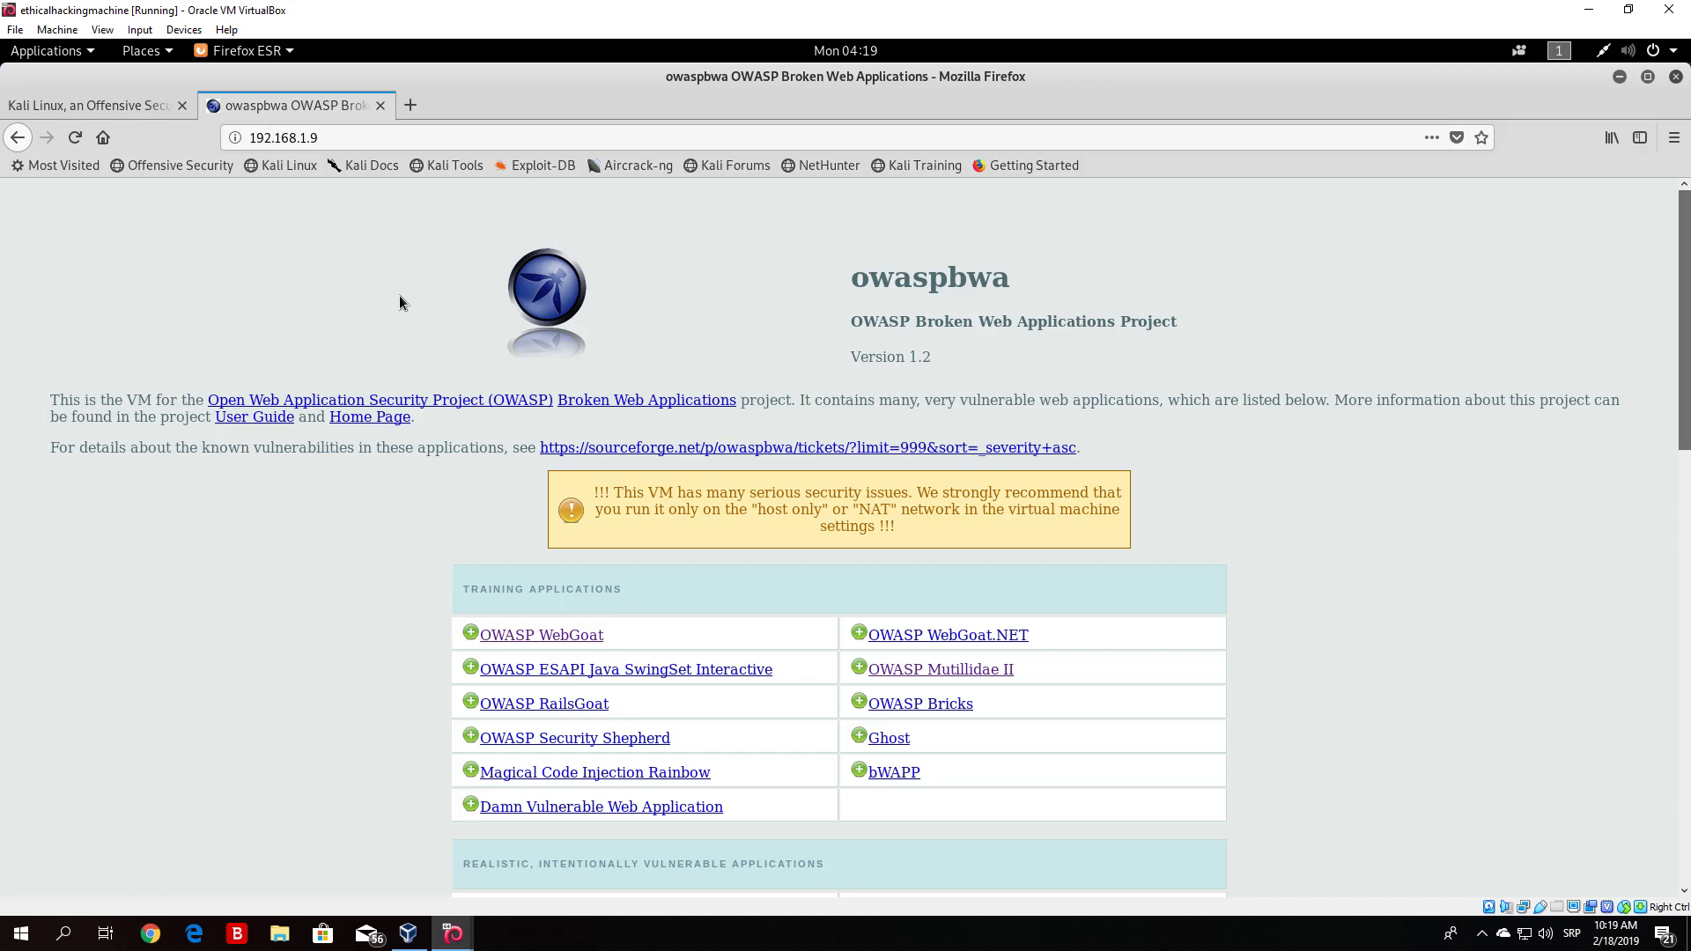
pyautogui.click(1618, 77)
pyautogui.click(639, 147)
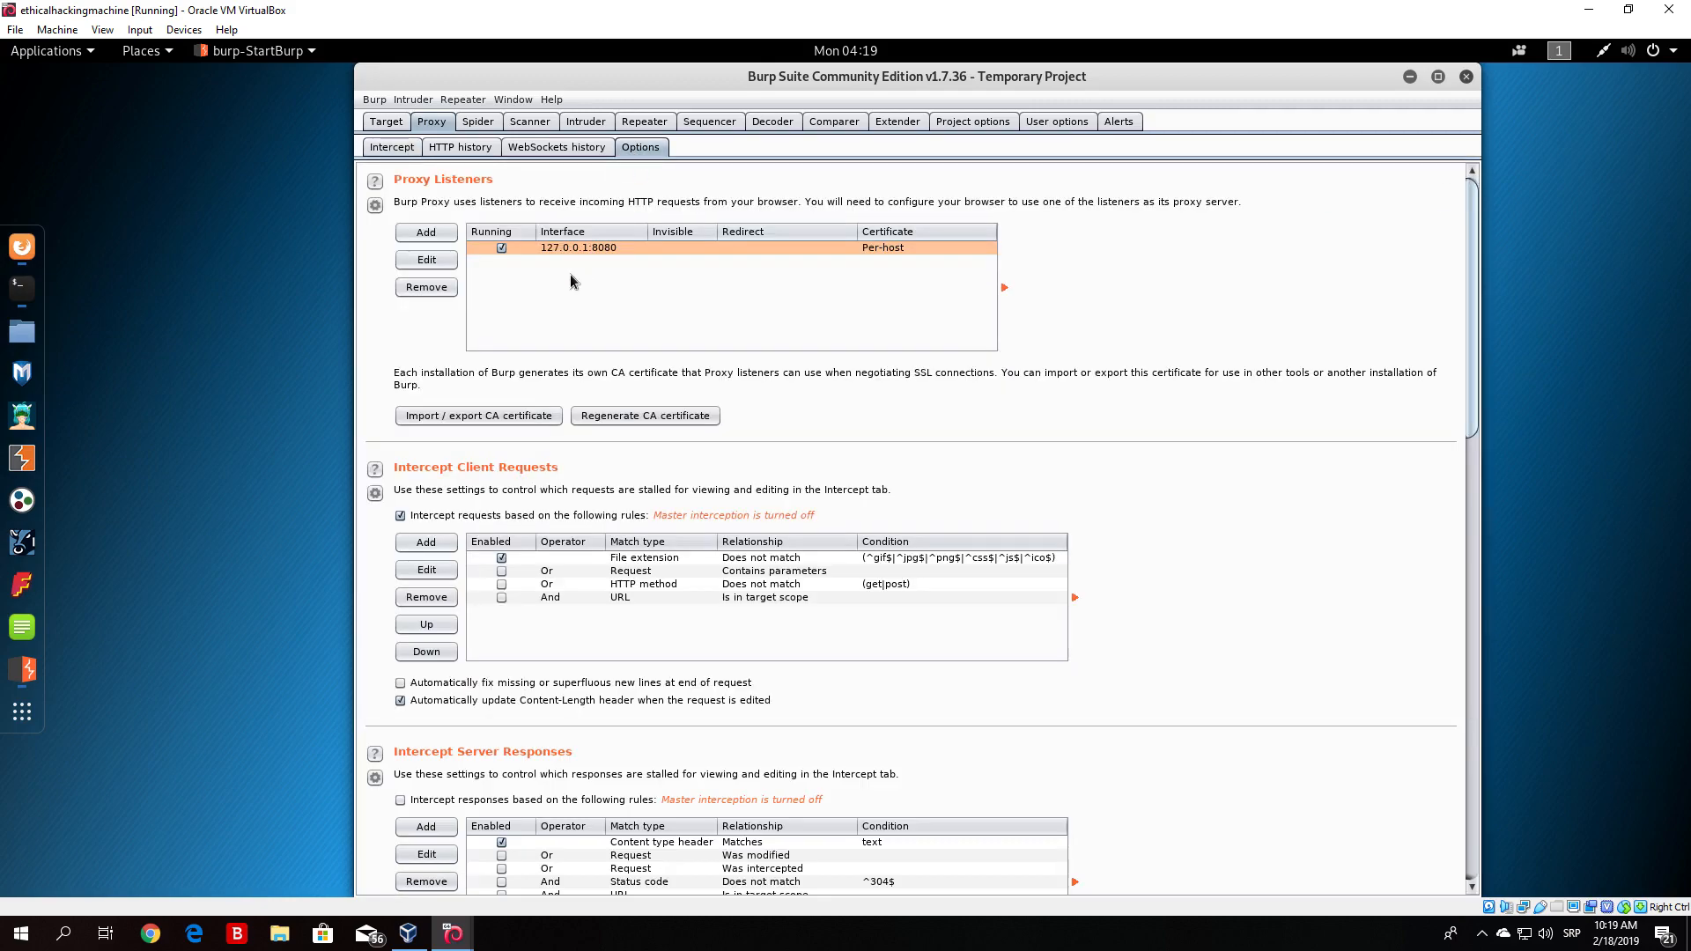
pyautogui.click(391, 148)
# - Open Firefox Preferences and review the manual proxy configuration in the network Connection Settings, then close it
pyautogui.click(5, 243)
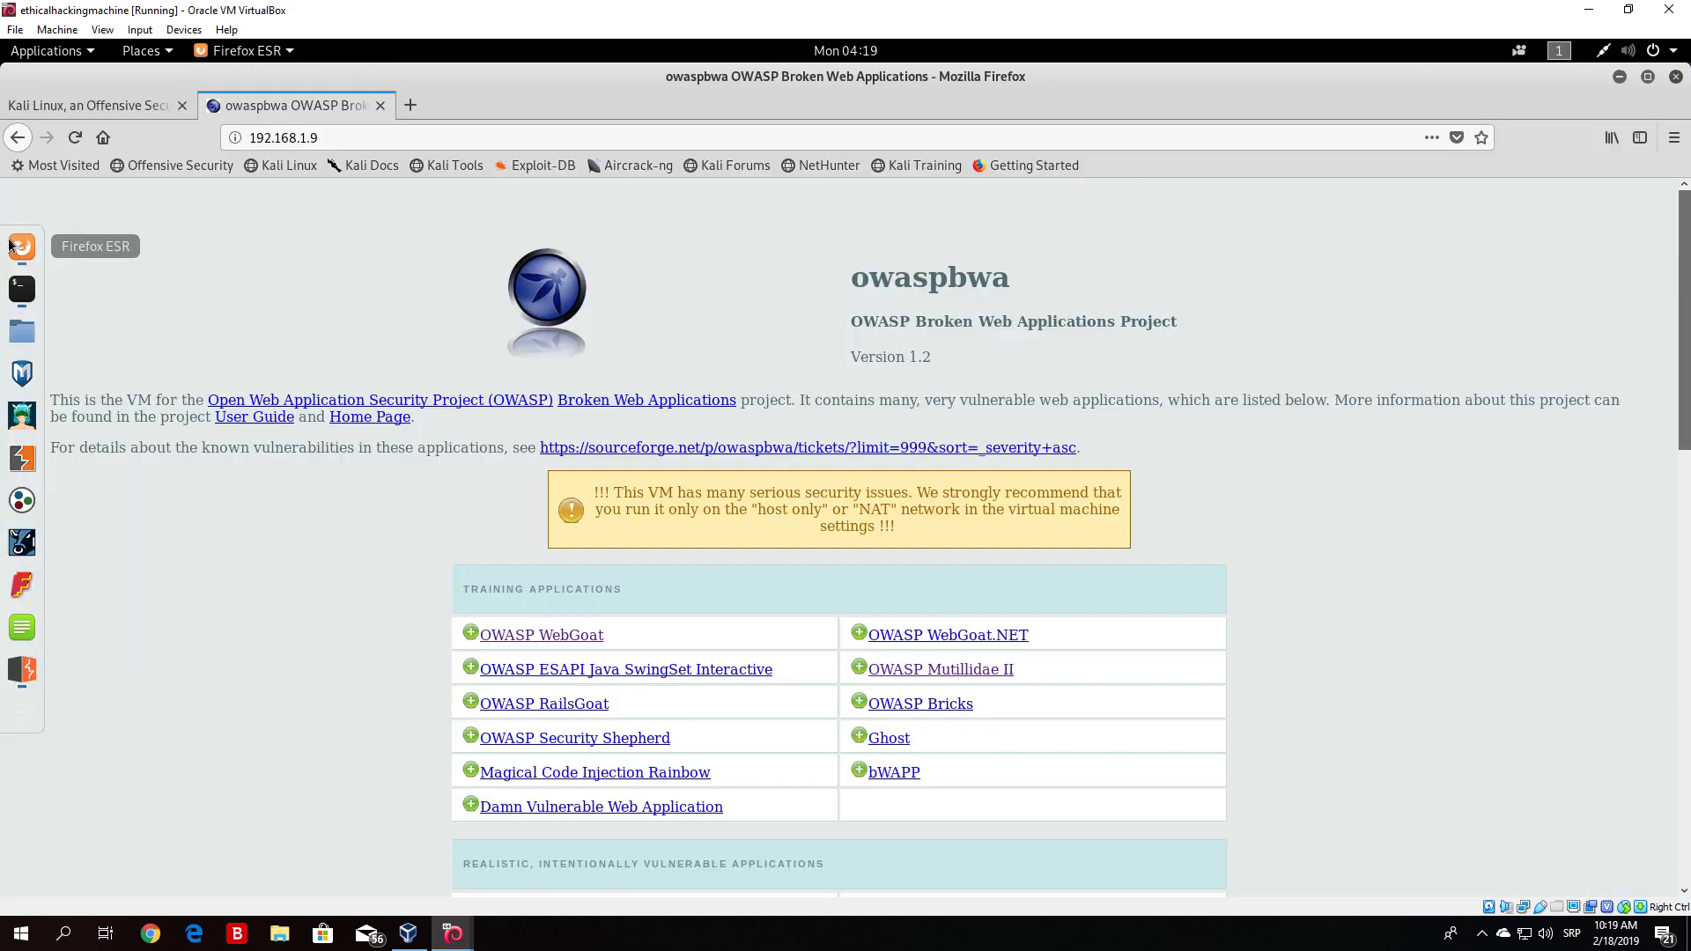
pyautogui.click(93, 106)
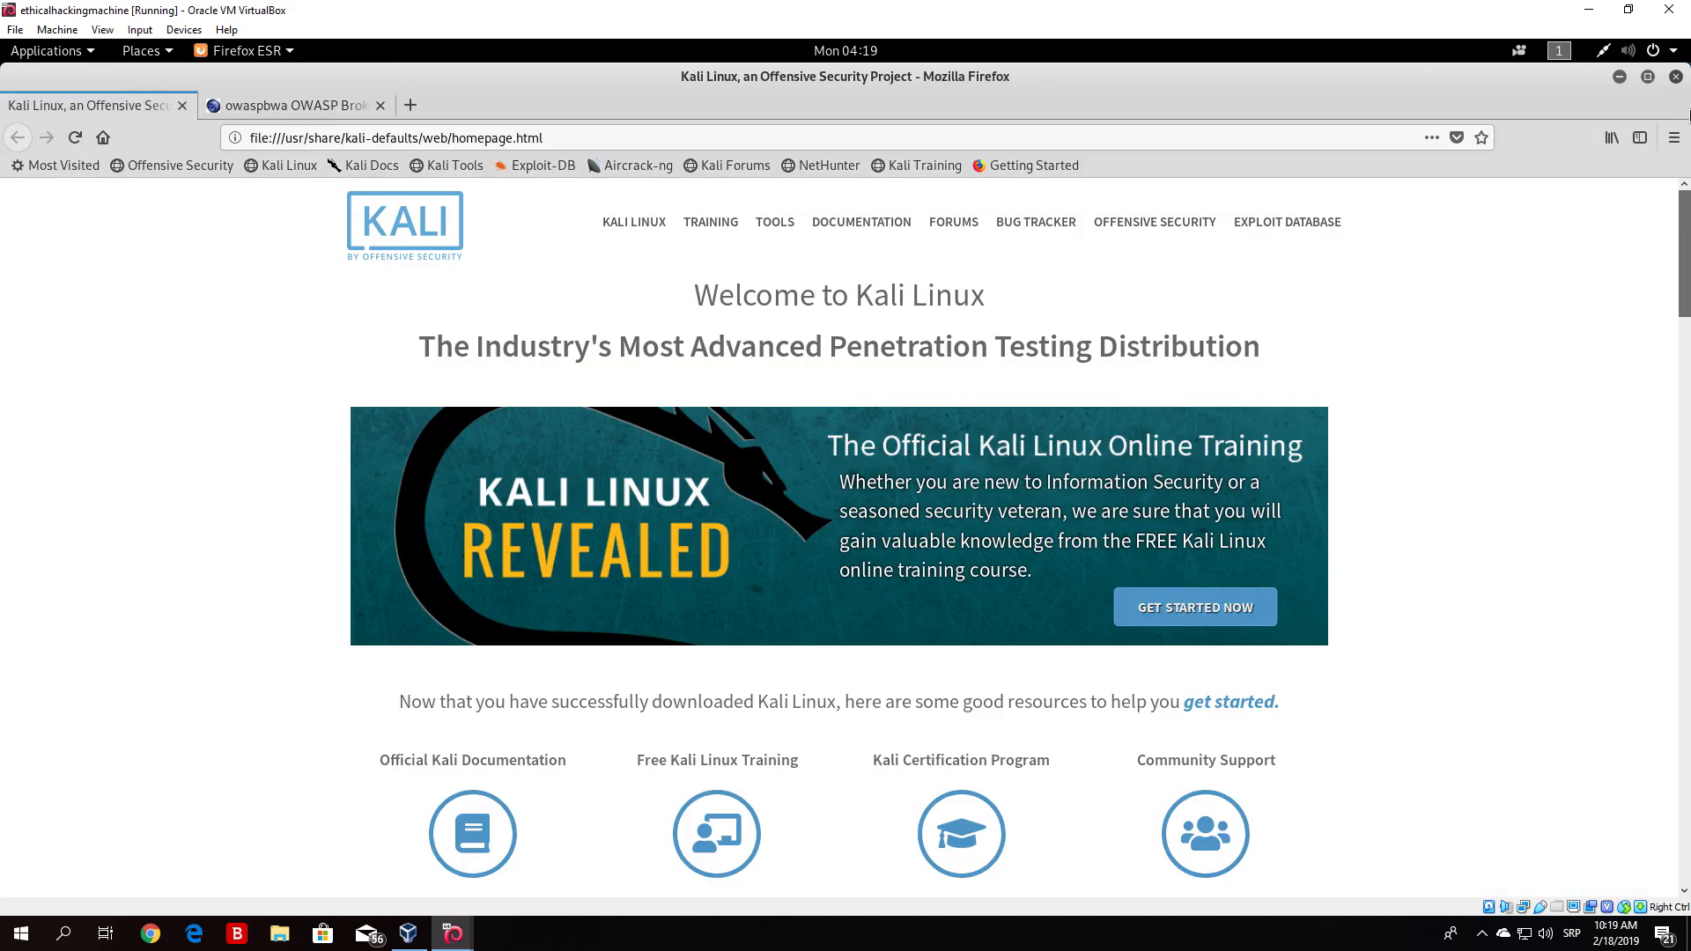
pyautogui.click(1674, 137)
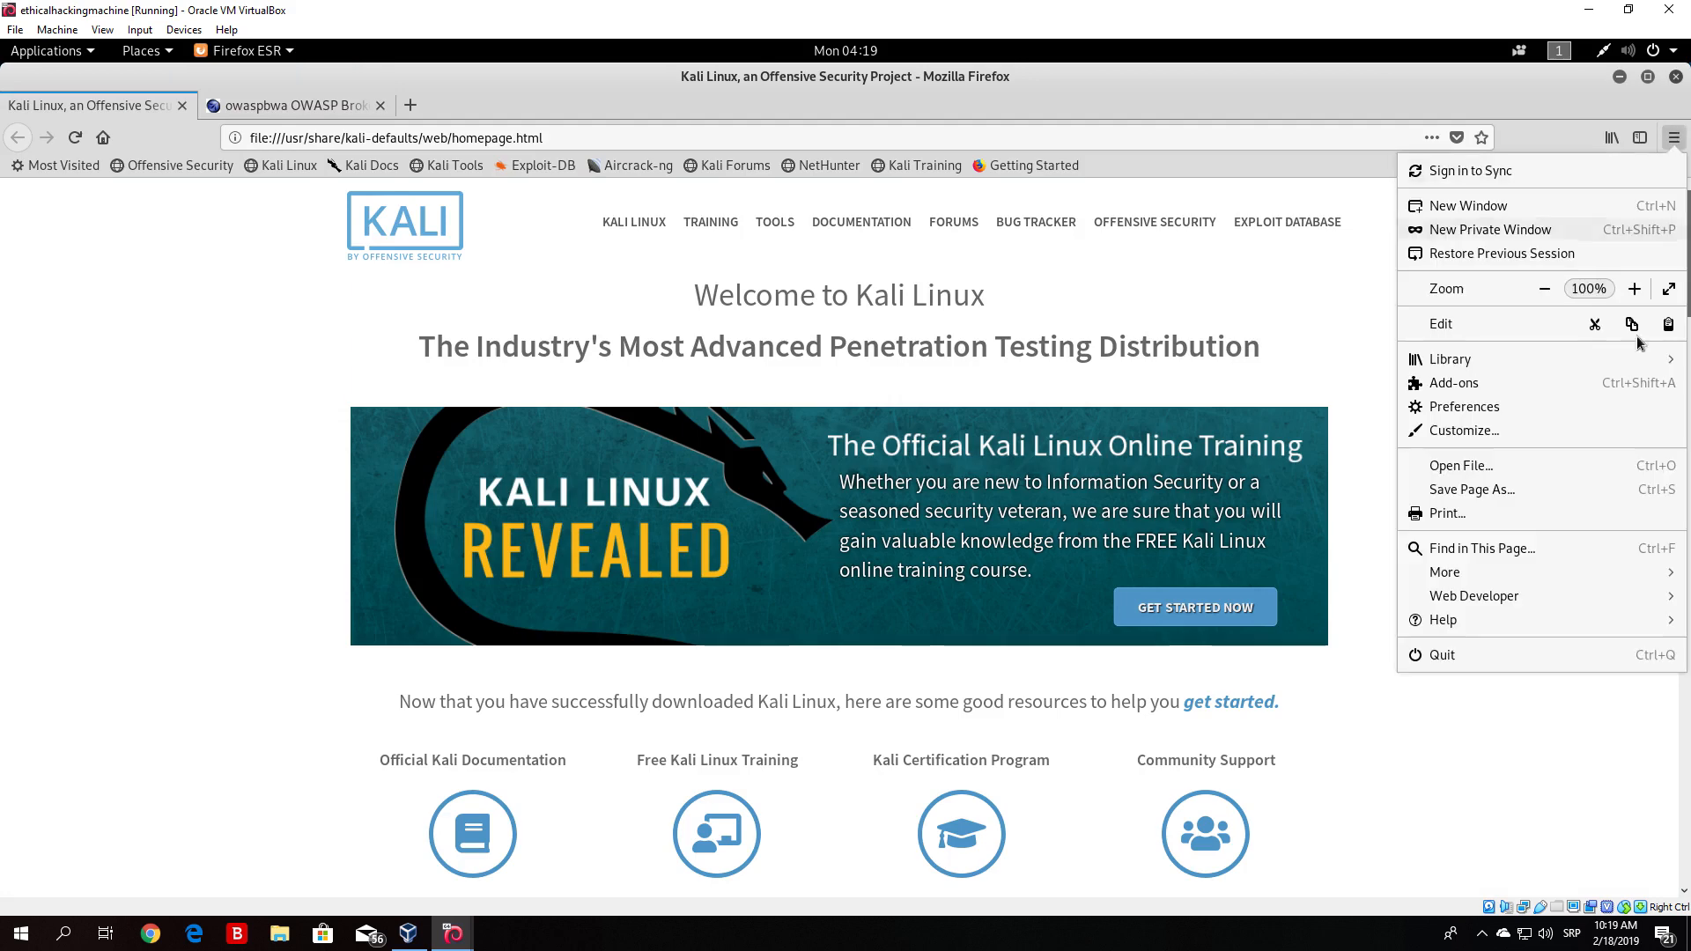
pyautogui.click(1528, 406)
pyautogui.moveTo(1688, 306); pyautogui.dragTo(1687, 794)
pyautogui.click(738, 848)
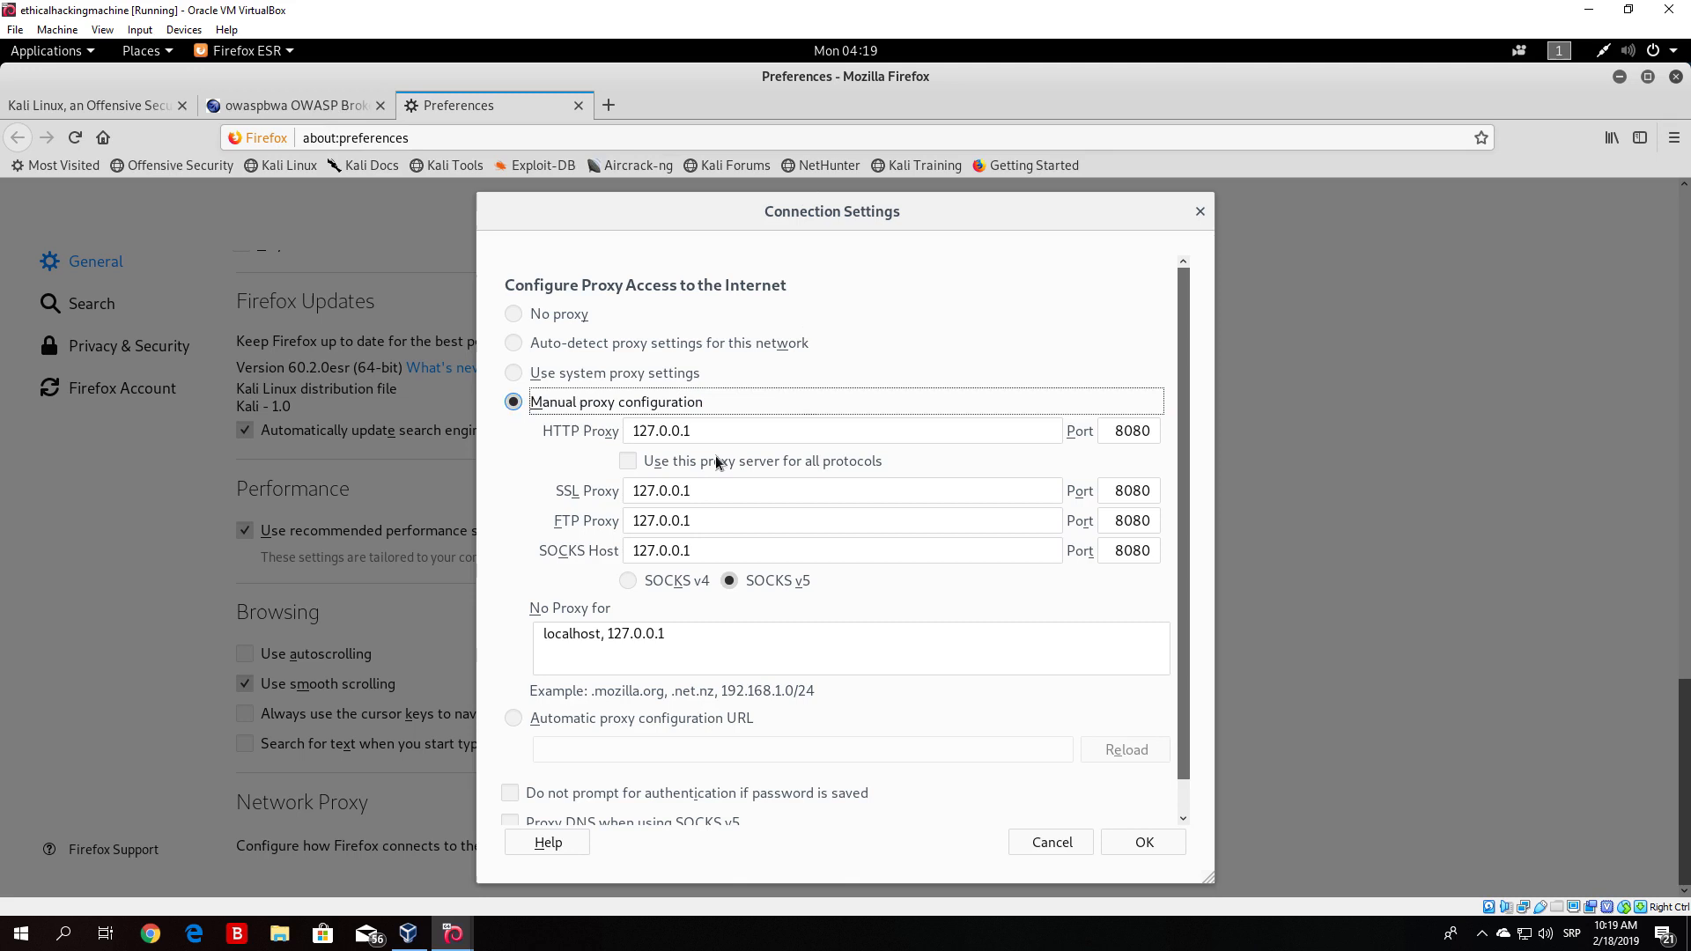
pyautogui.click(1152, 844)
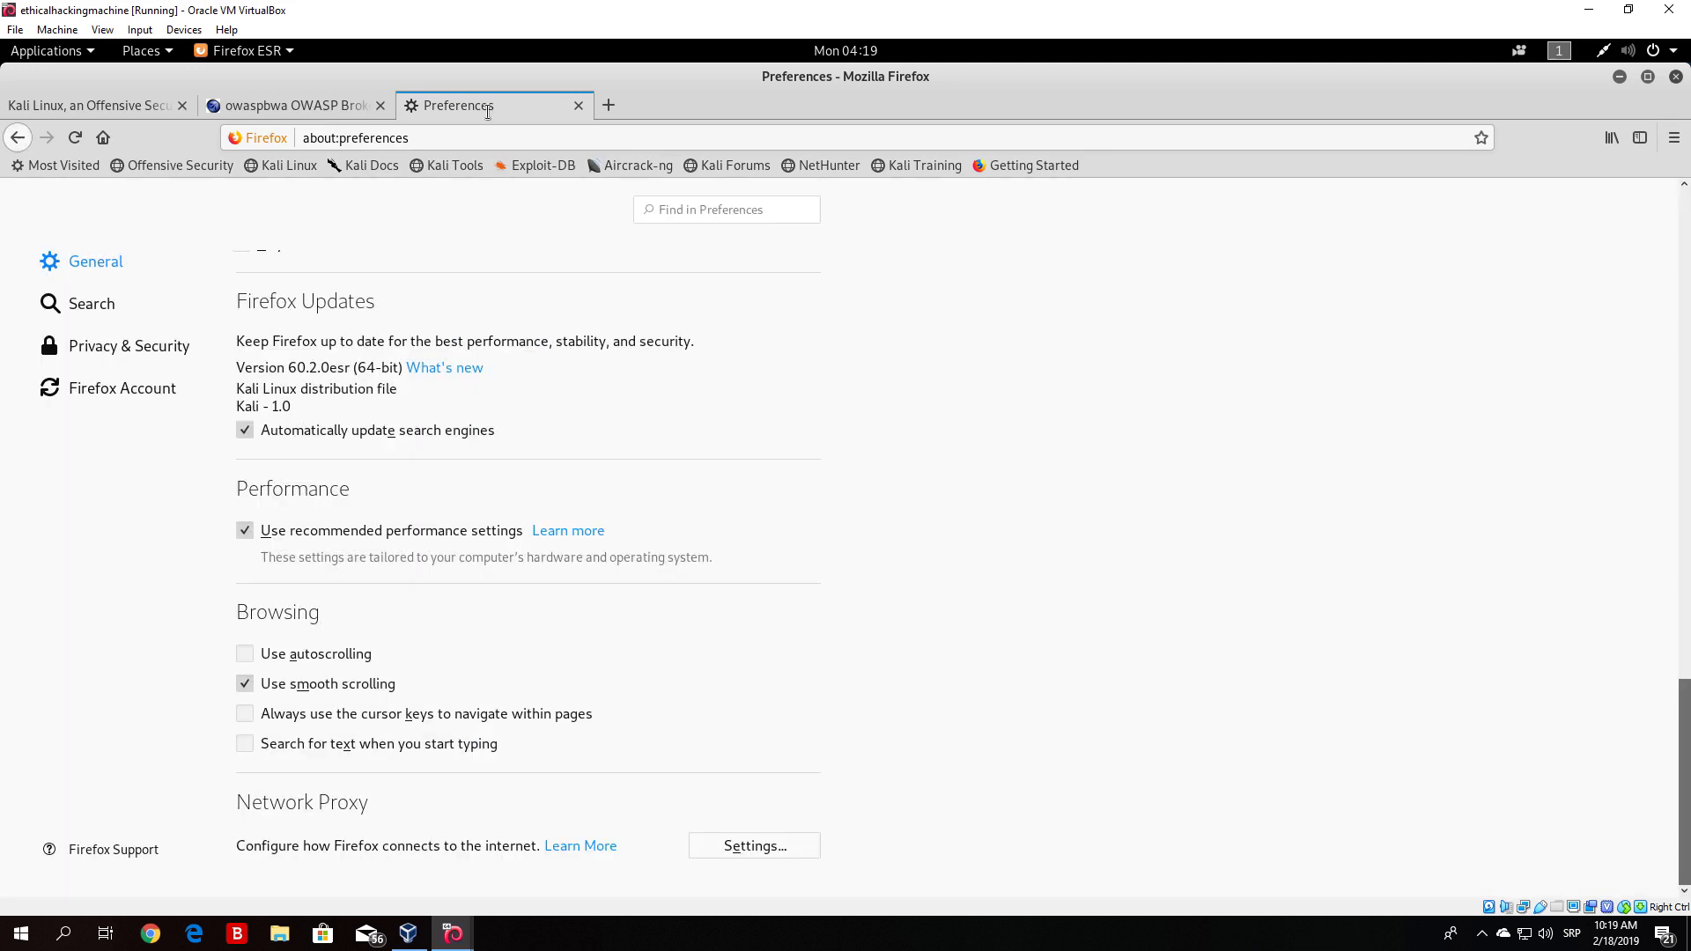
# - Open a new browser tab and maximize the Firefox window
pyautogui.click(1647, 77)
pyautogui.click(736, 240)
pyautogui.click(605, 198)
pyautogui.click(283, 238)
pyautogui.click(615, 104)
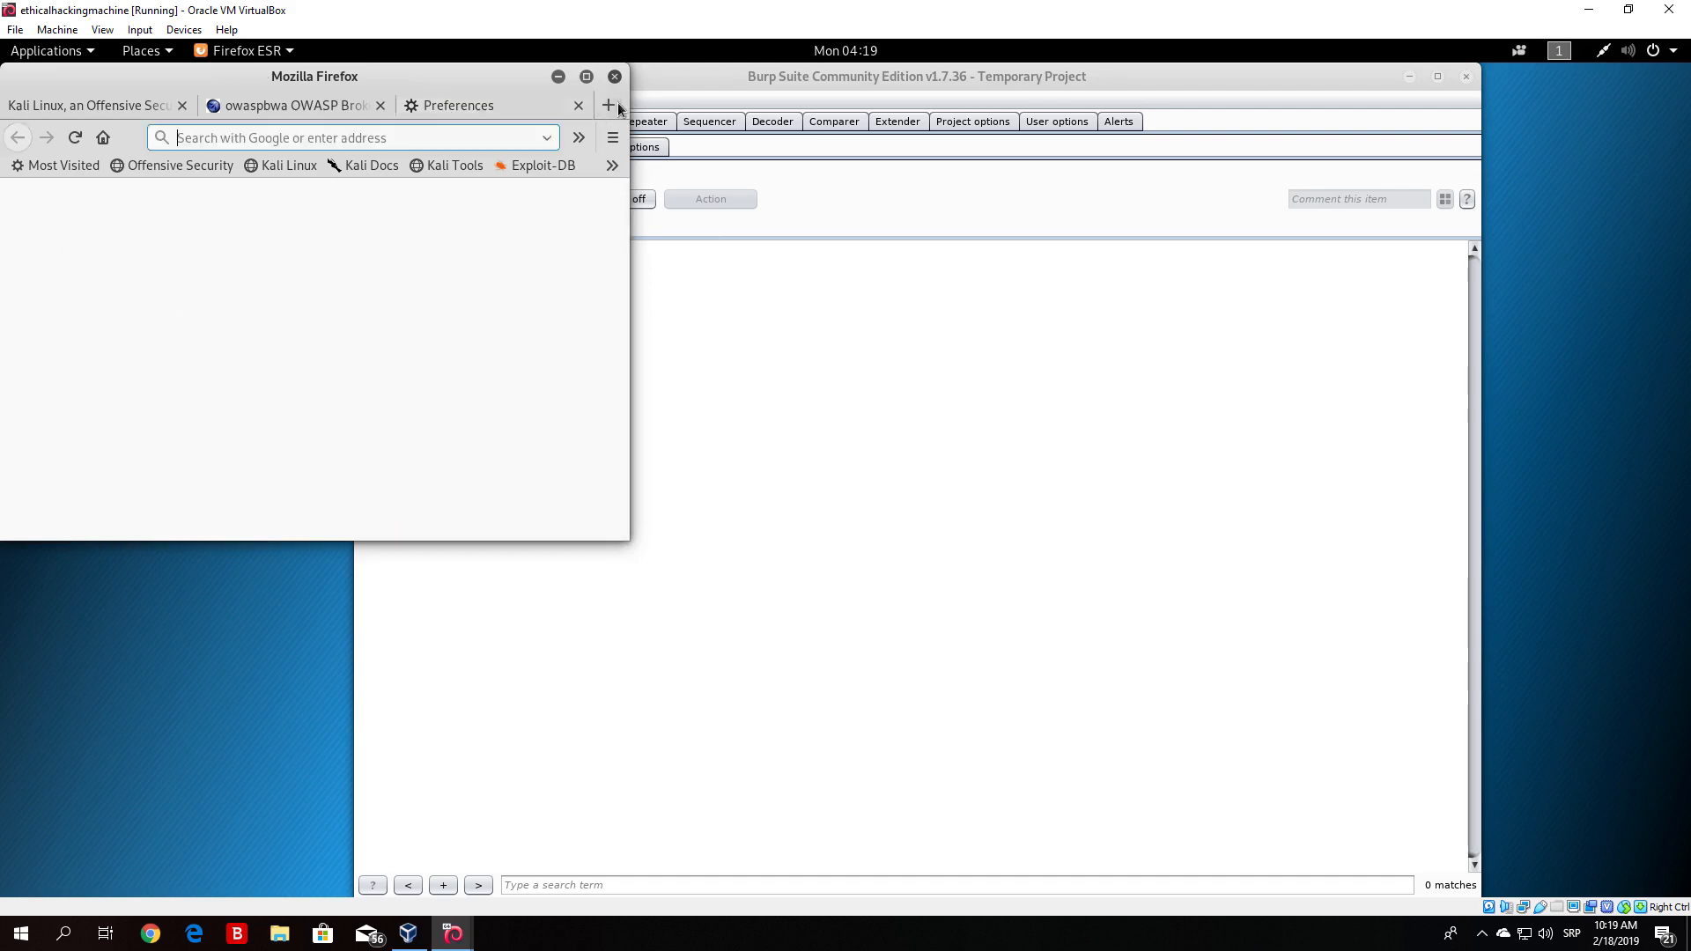
pyautogui.click(586, 76)
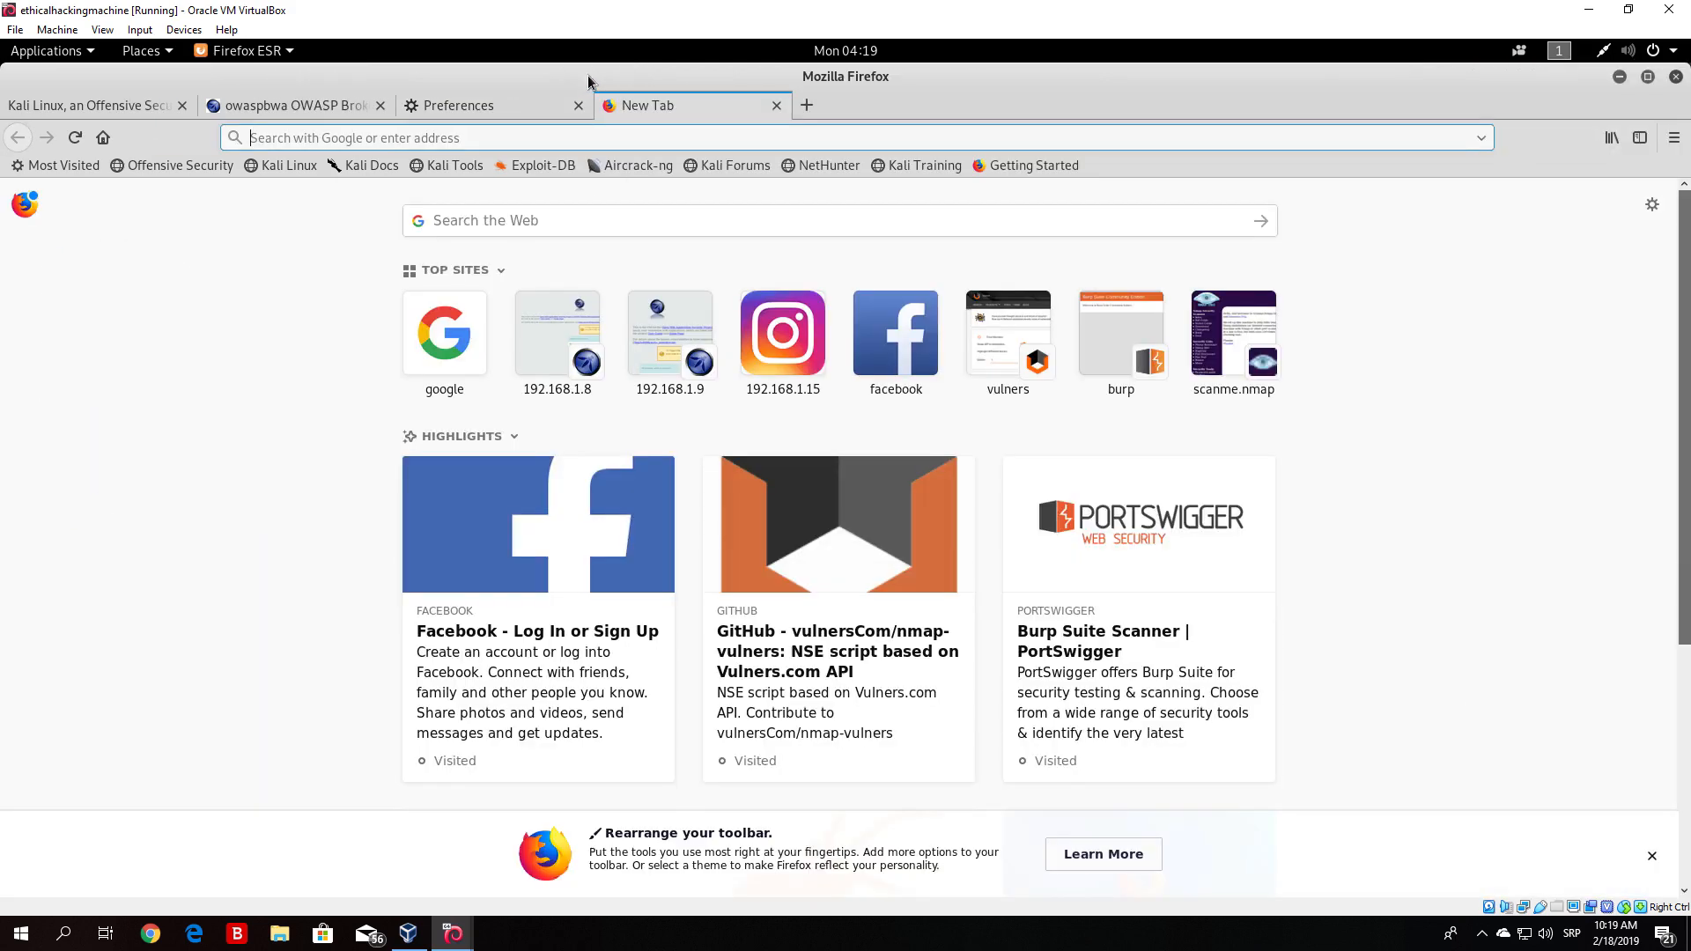
pyautogui.write('http>')
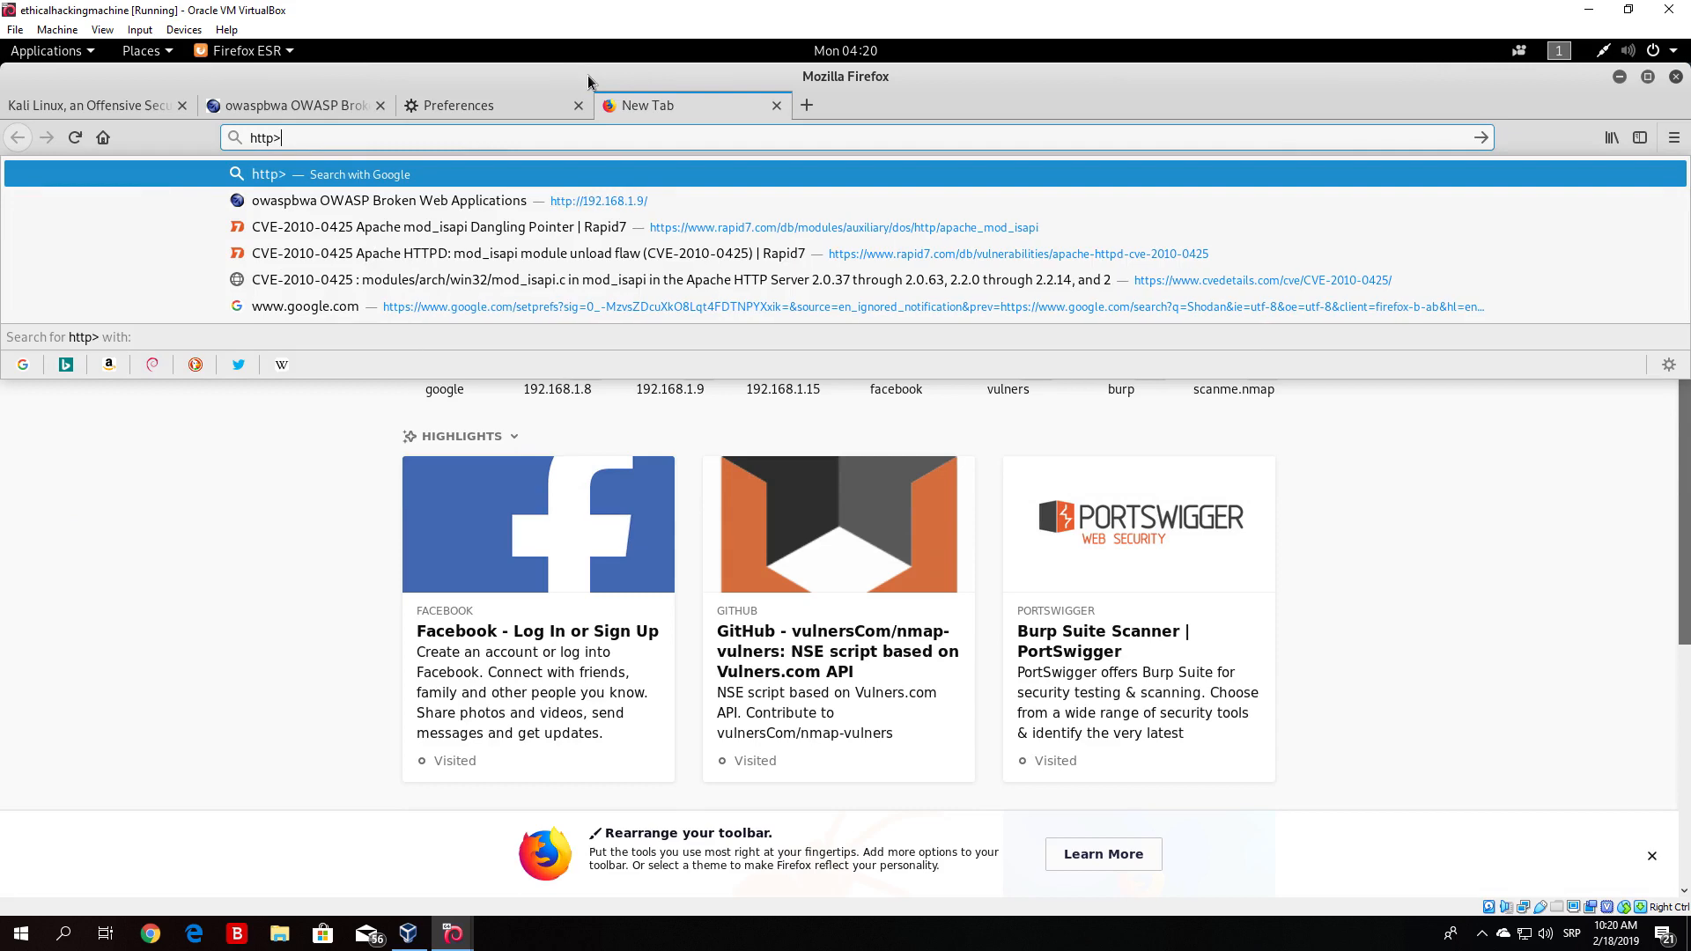
pyautogui.press('BackSpace')
pyautogui.write('://')
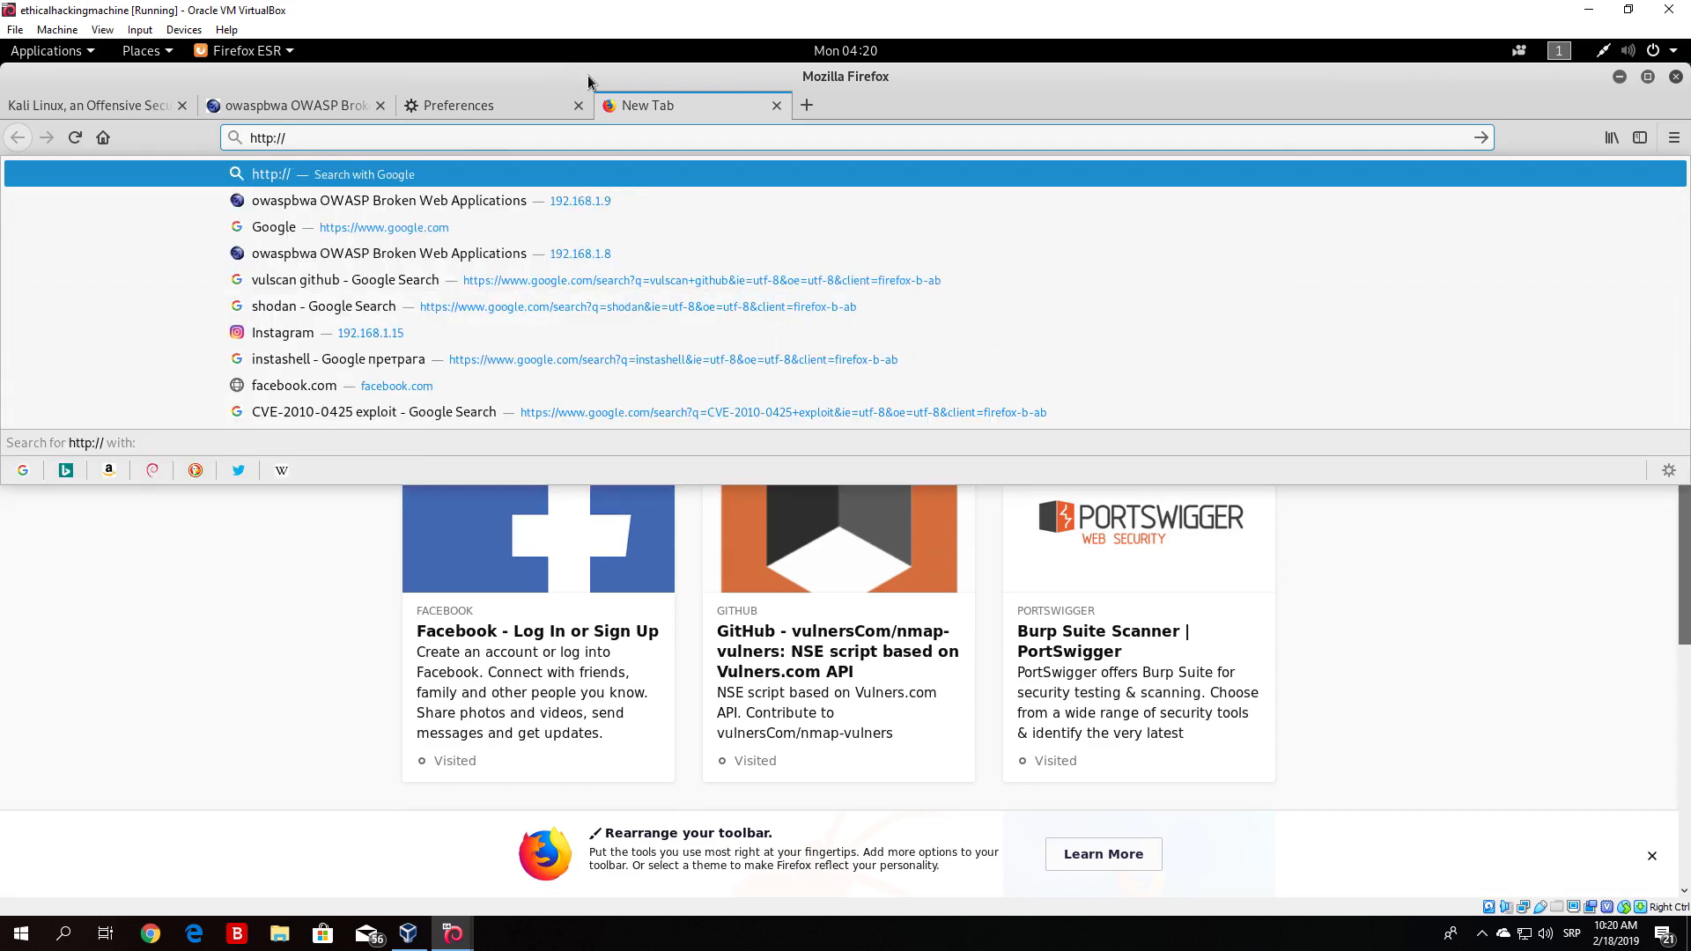
pyautogui.write('burp')
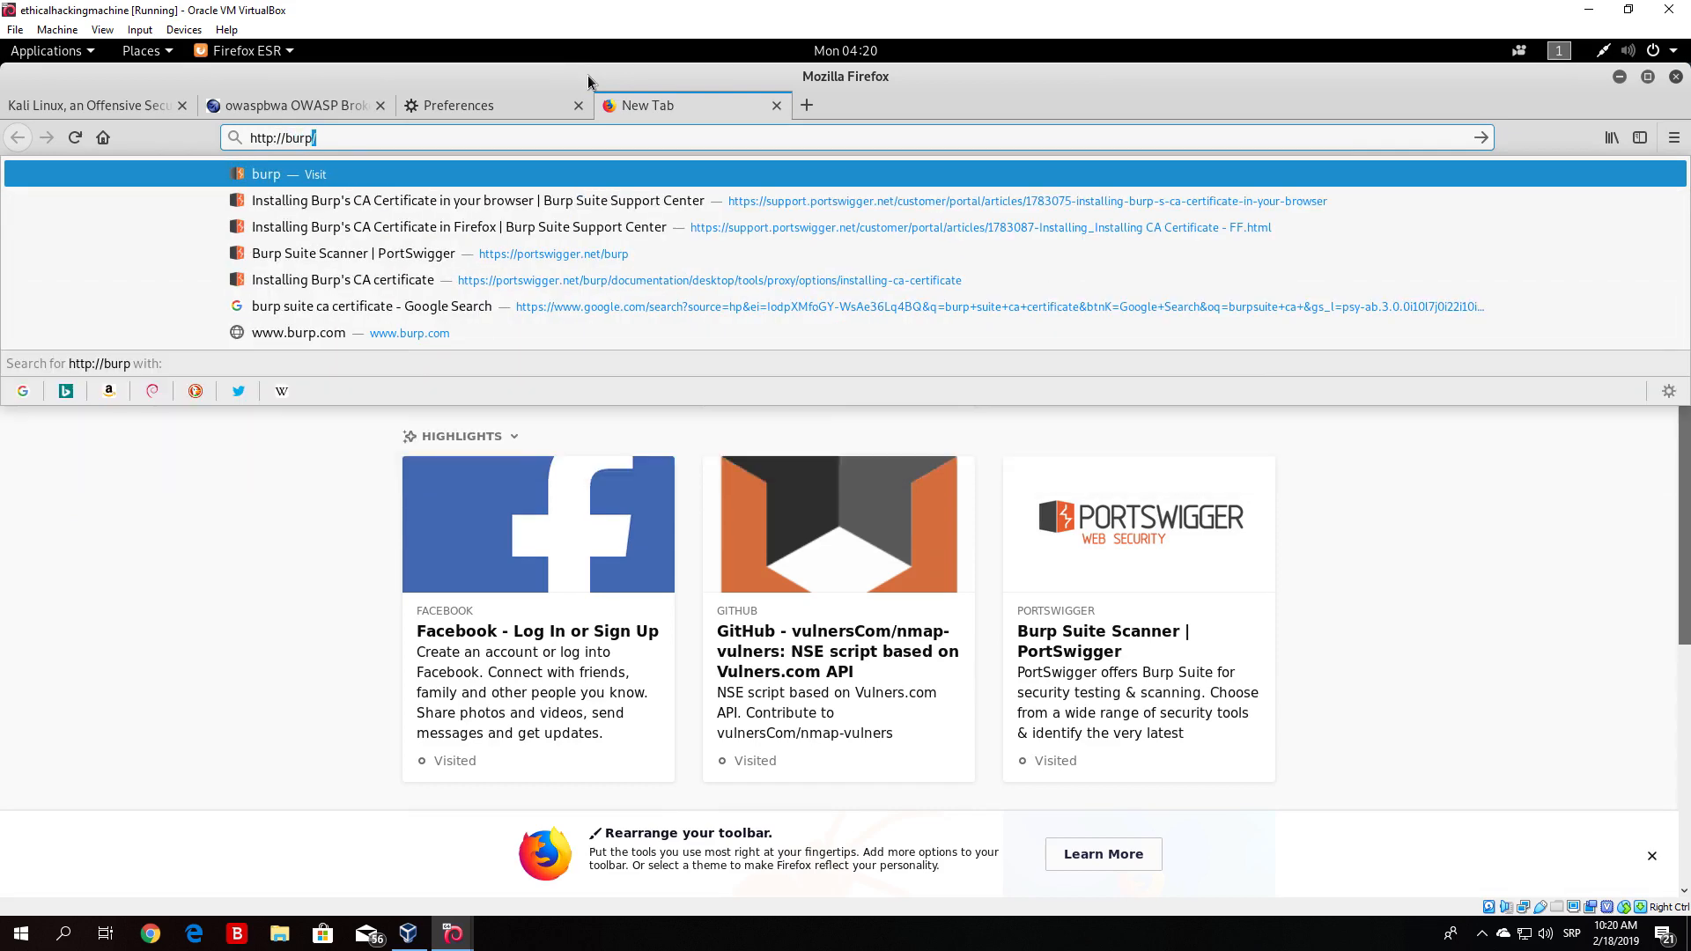
pyautogui.press('Return')
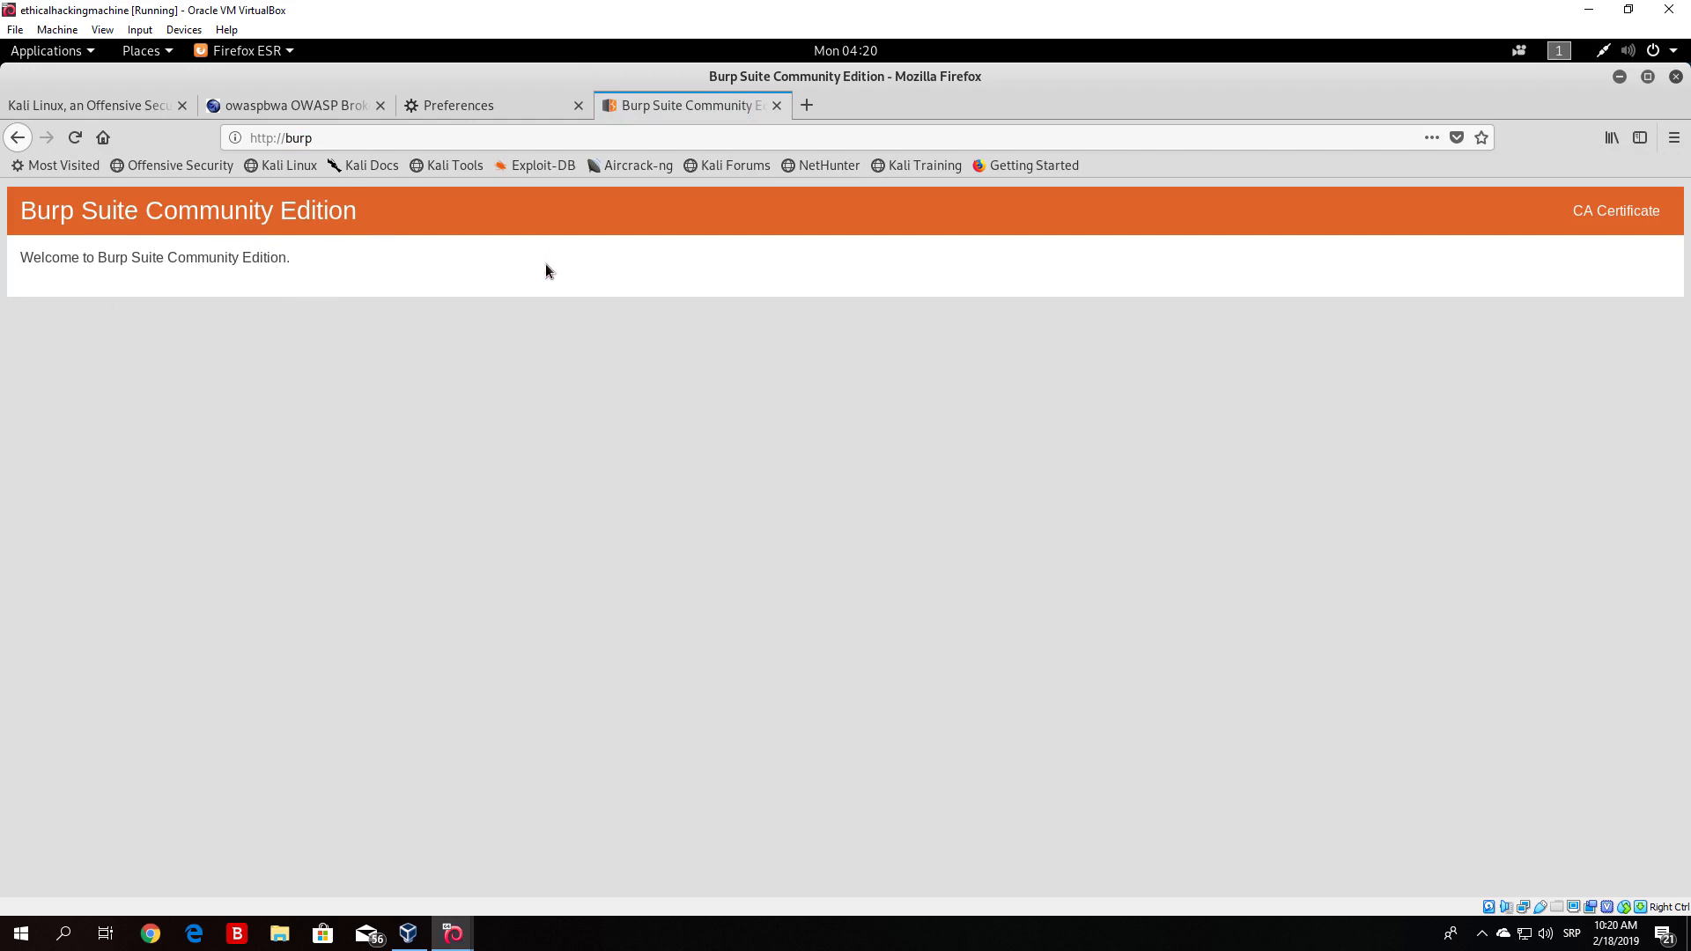
# - Download Burp's CA certificate file and open its containing folder
pyautogui.click(1596, 219)
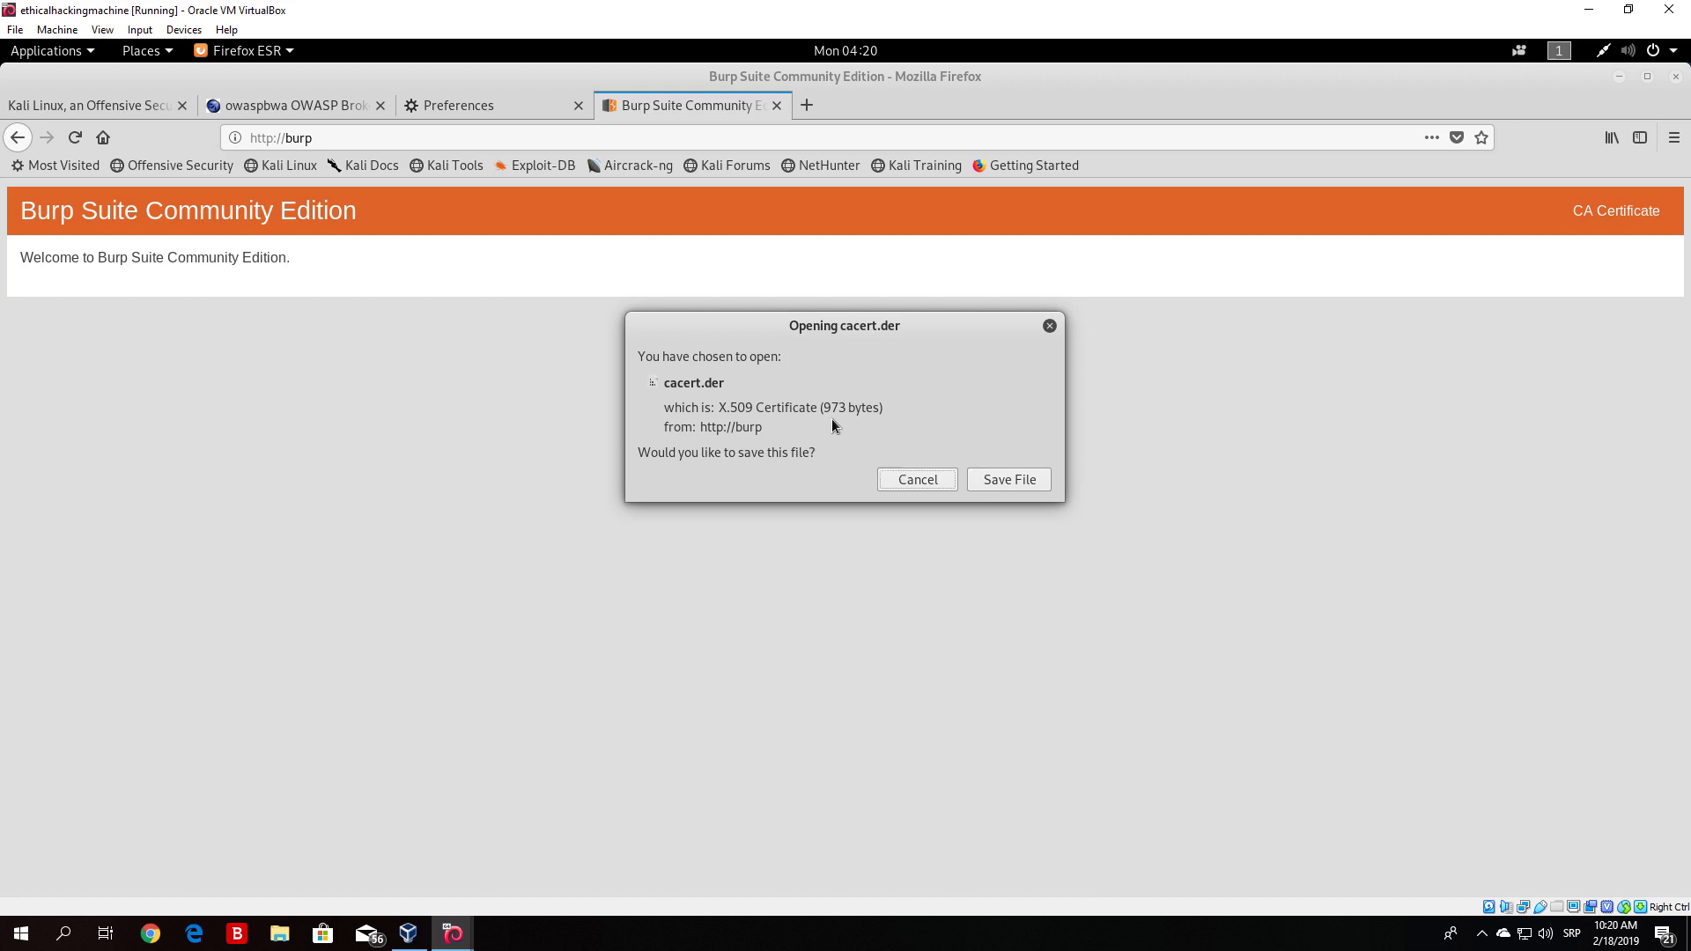
pyautogui.click(1009, 479)
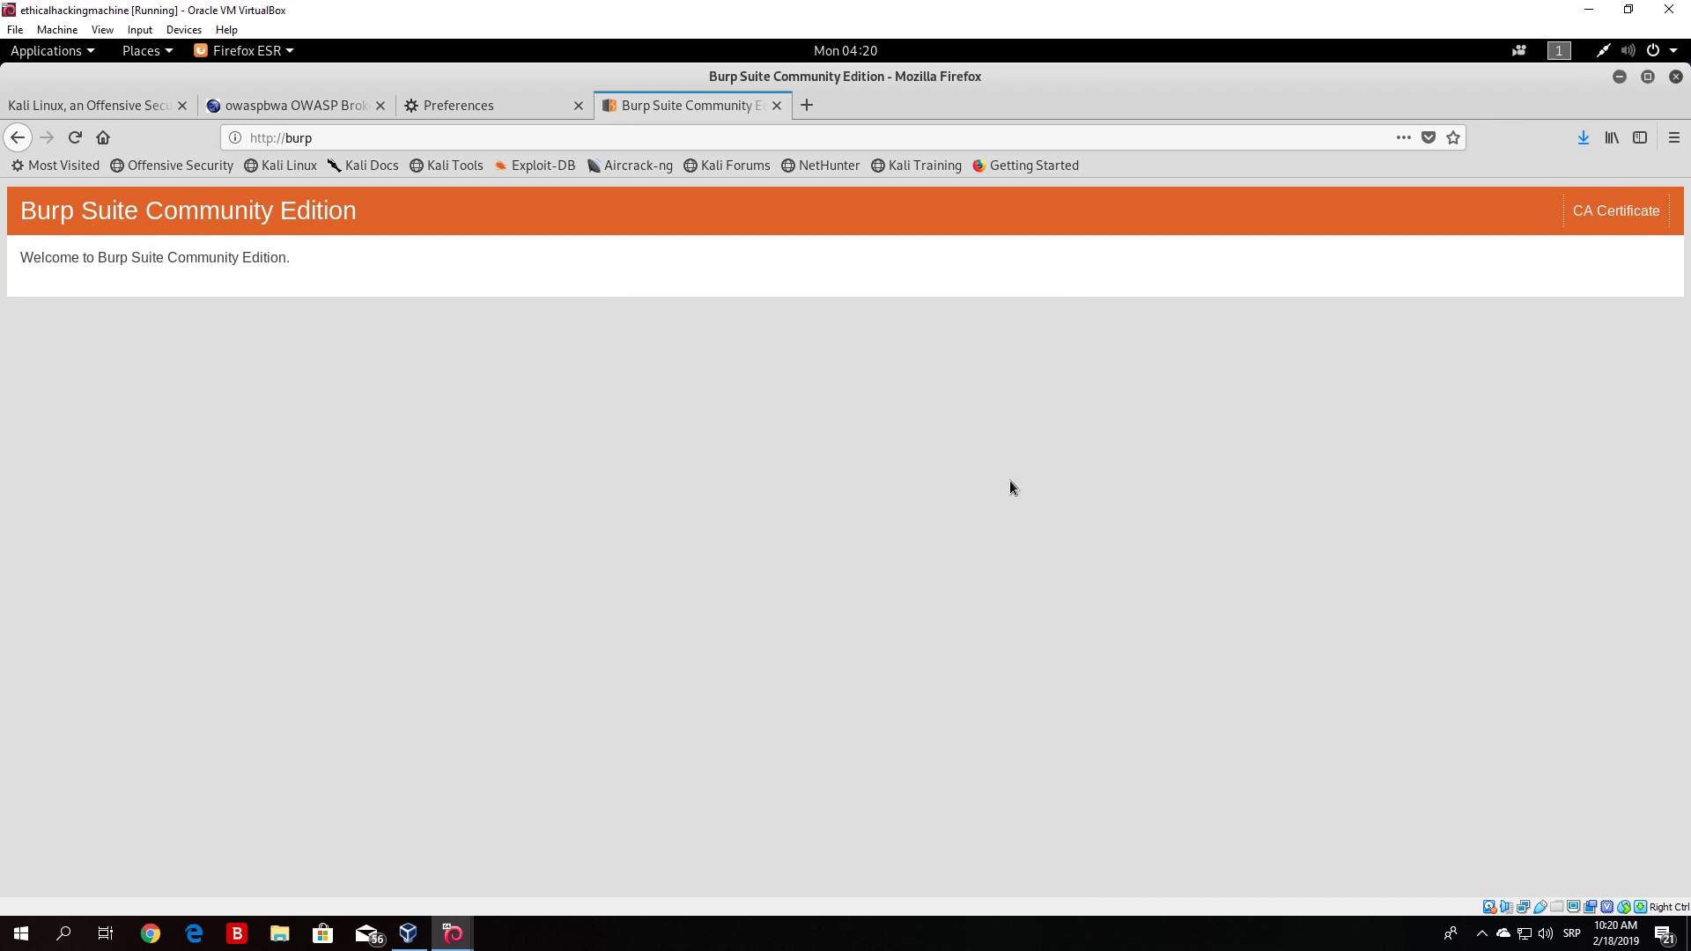
pyautogui.click(1581, 139)
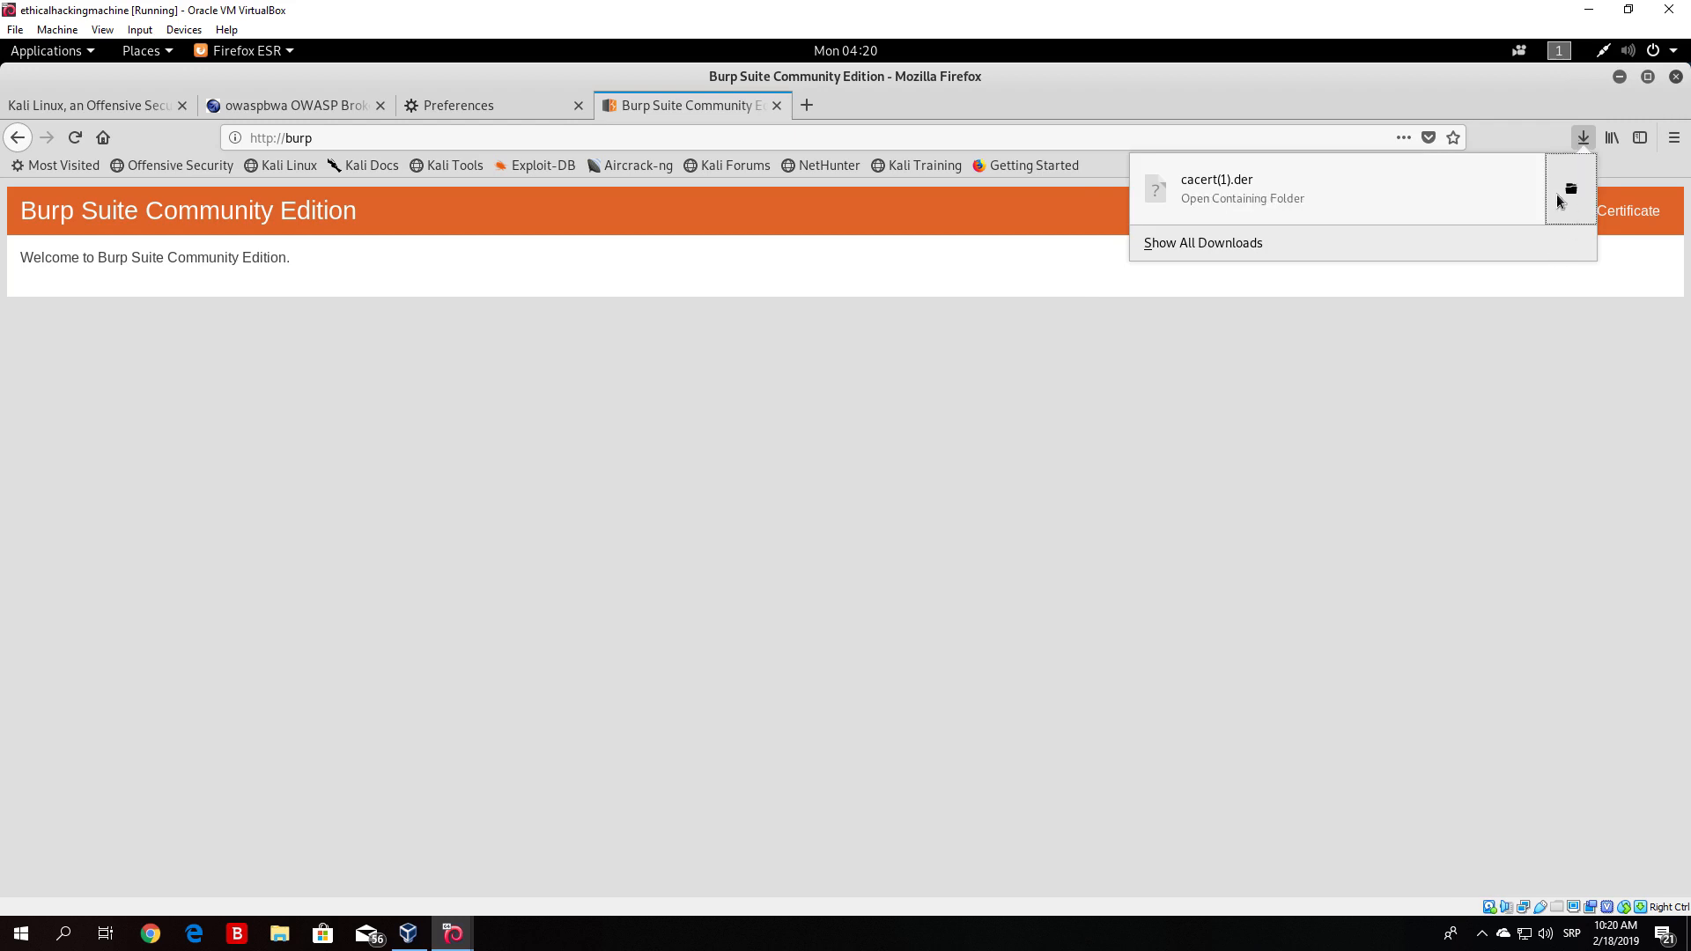
pyautogui.click(1557, 196)
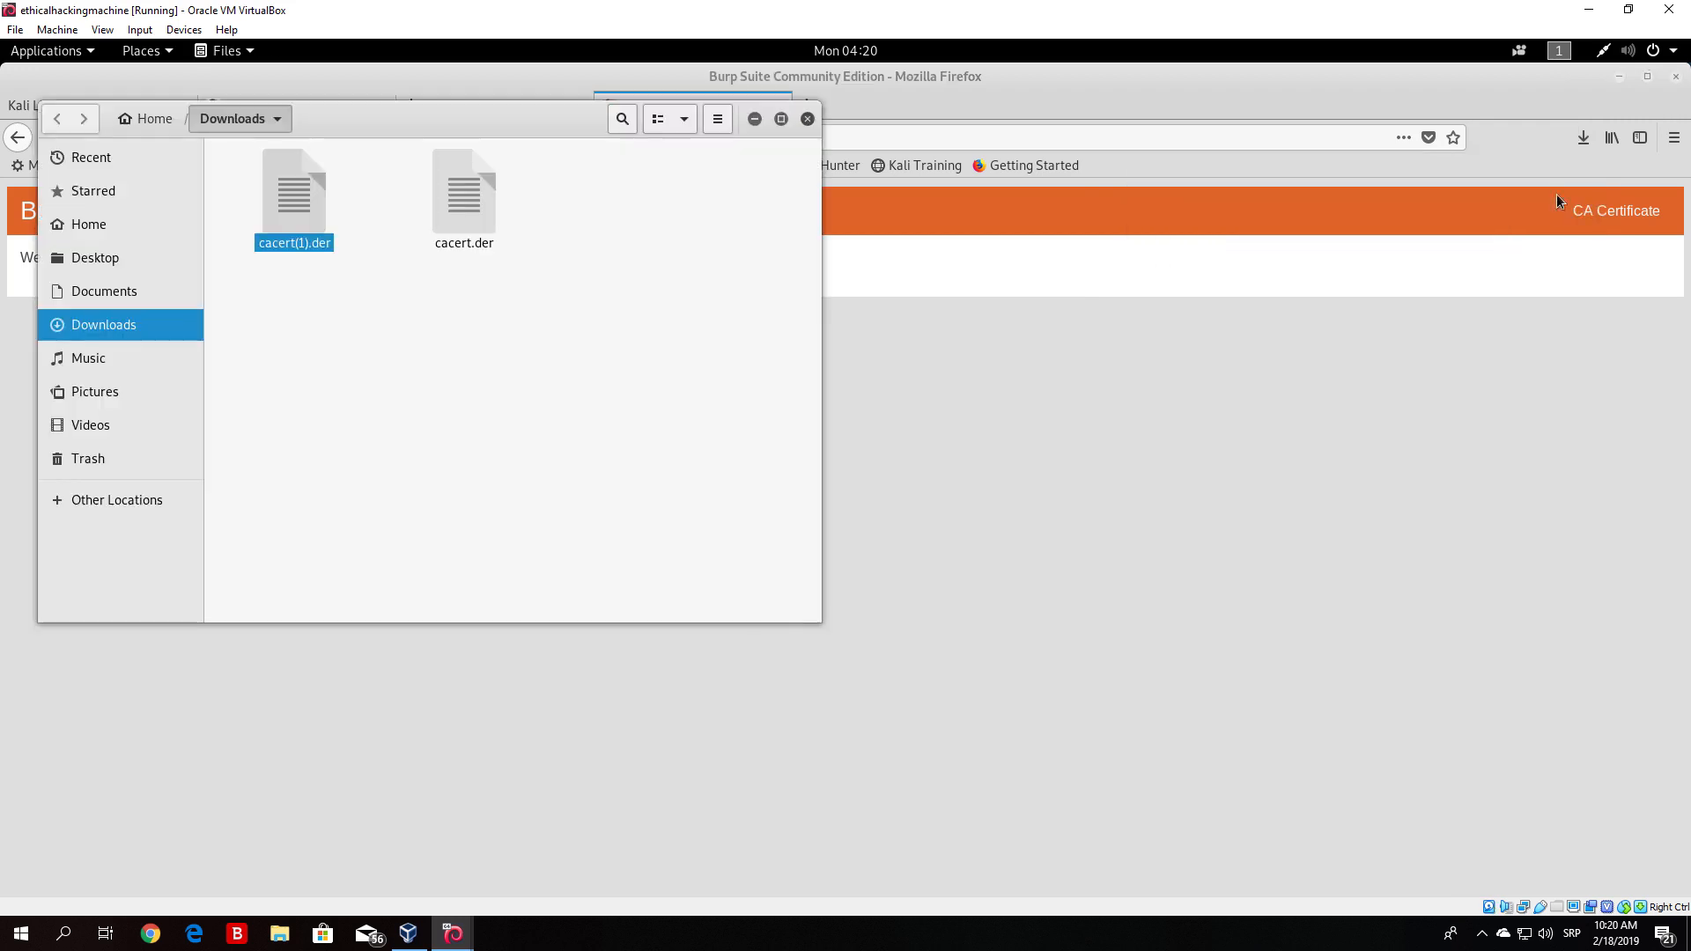
# - Examine the downloaded certificate files in the Downloads folder
pyautogui.click(454, 207)
pyautogui.moveTo(496, 294); pyautogui.dragTo(423, 183)
pyautogui.moveTo(362, 304); pyautogui.dragTo(269, 176)
pyautogui.click(330, 266)
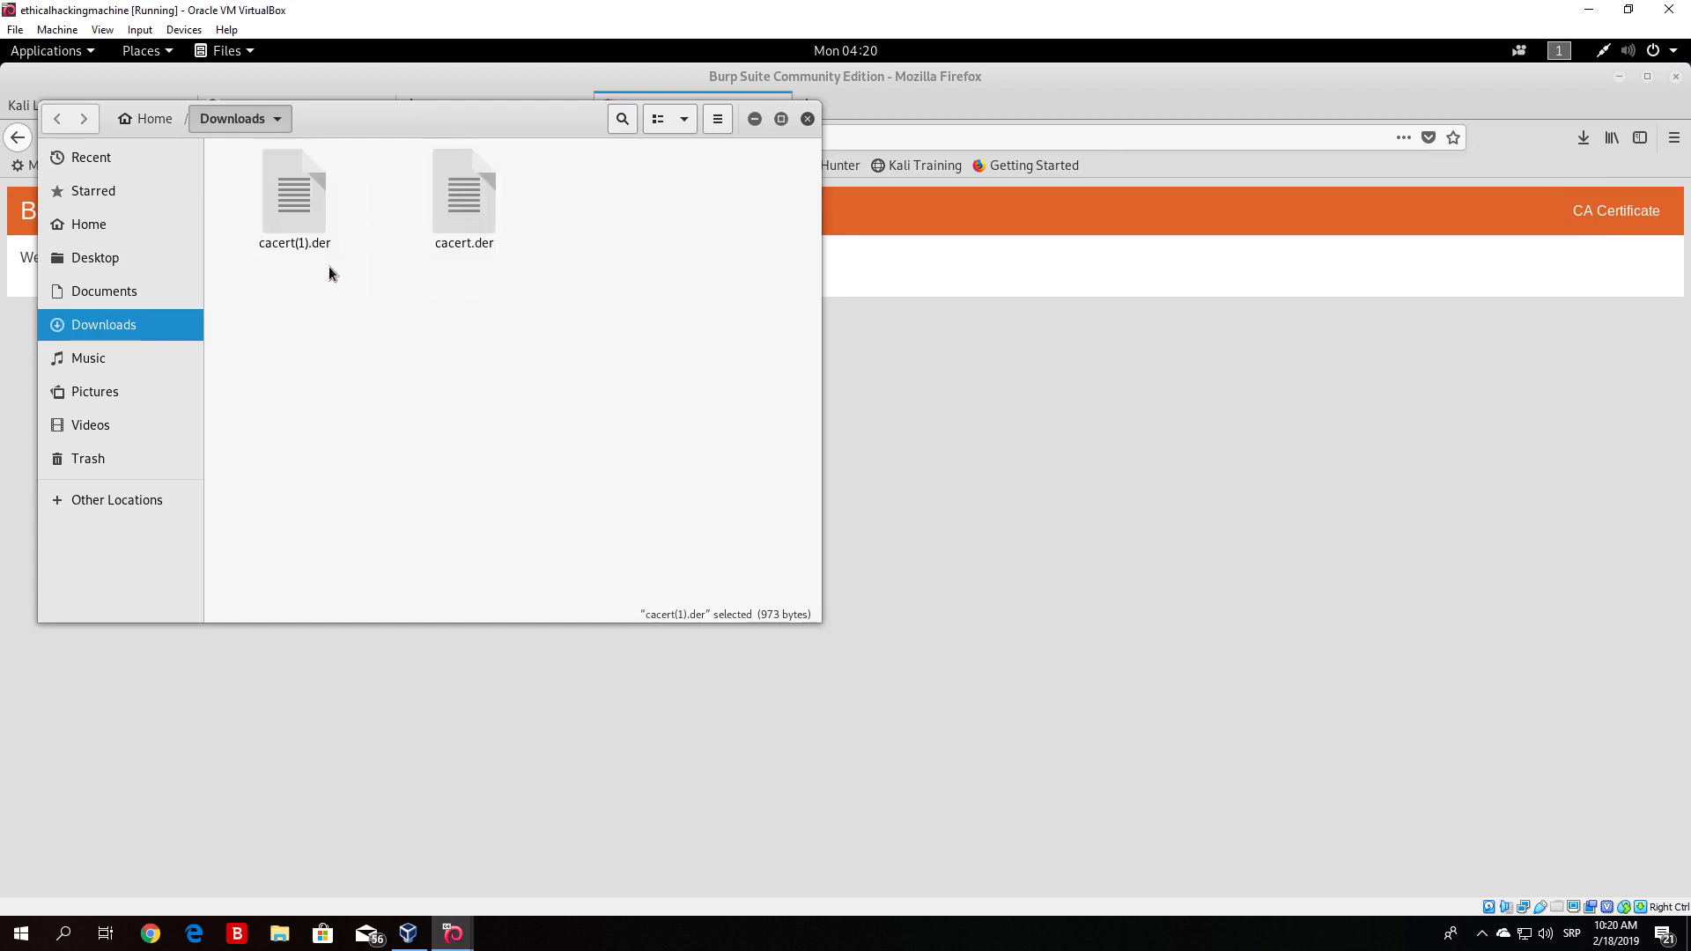
pyautogui.click(306, 206)
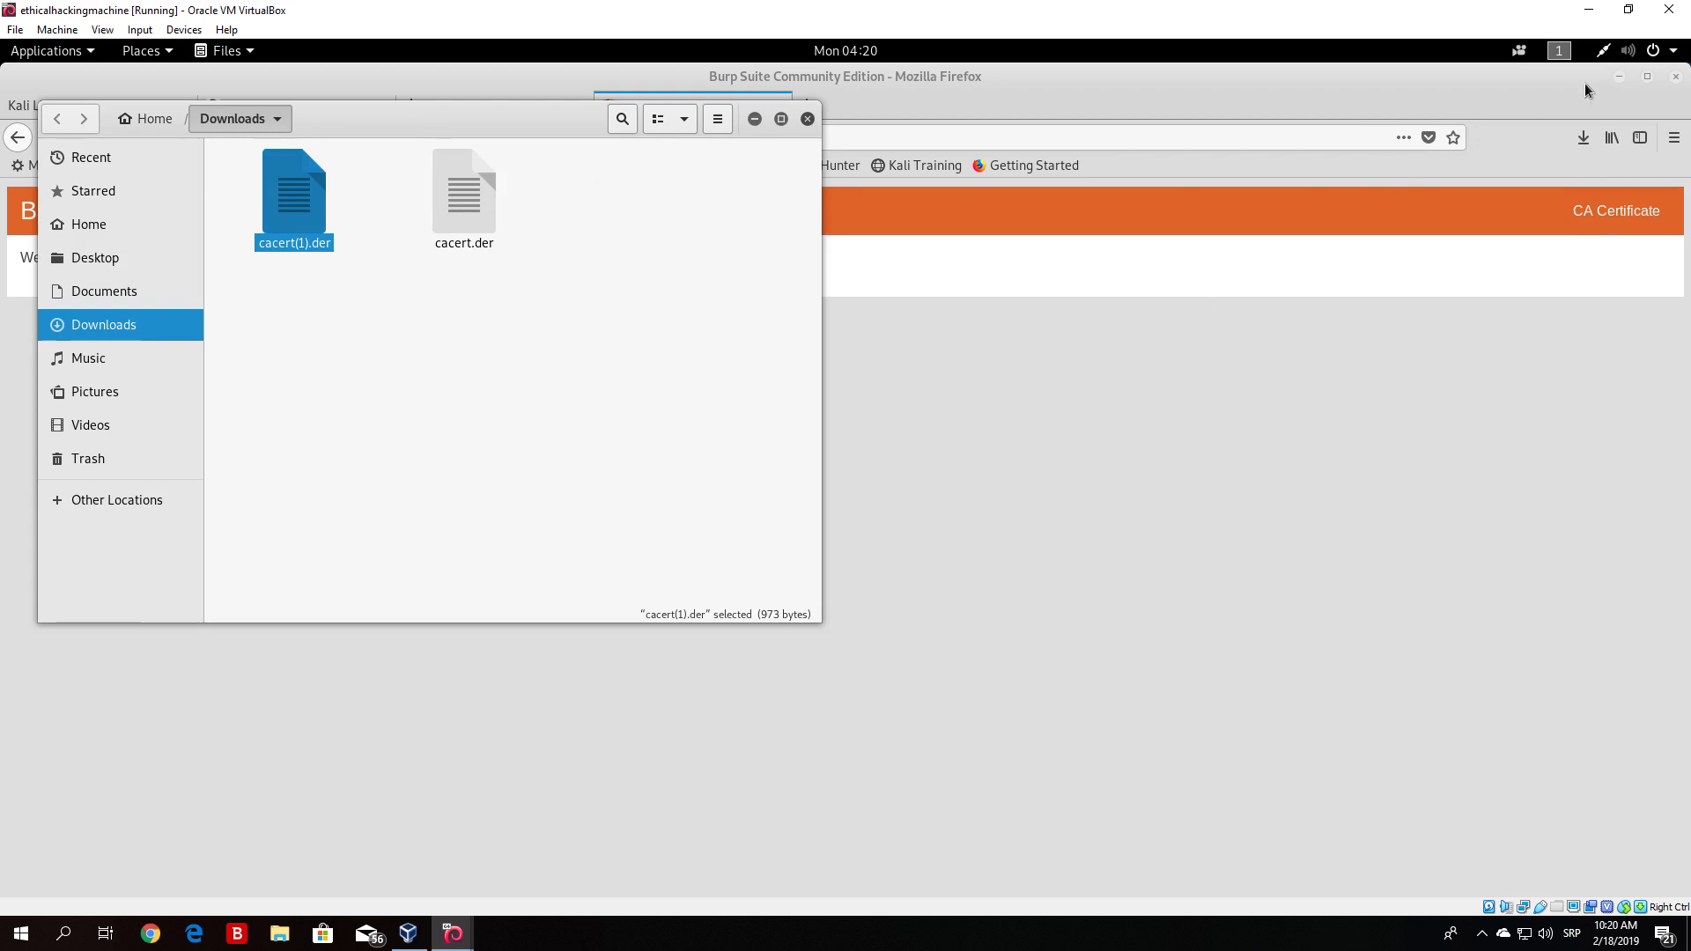
# - Return to Firefox Preferences and open the Privacy & Security section
pyautogui.click(1619, 79)
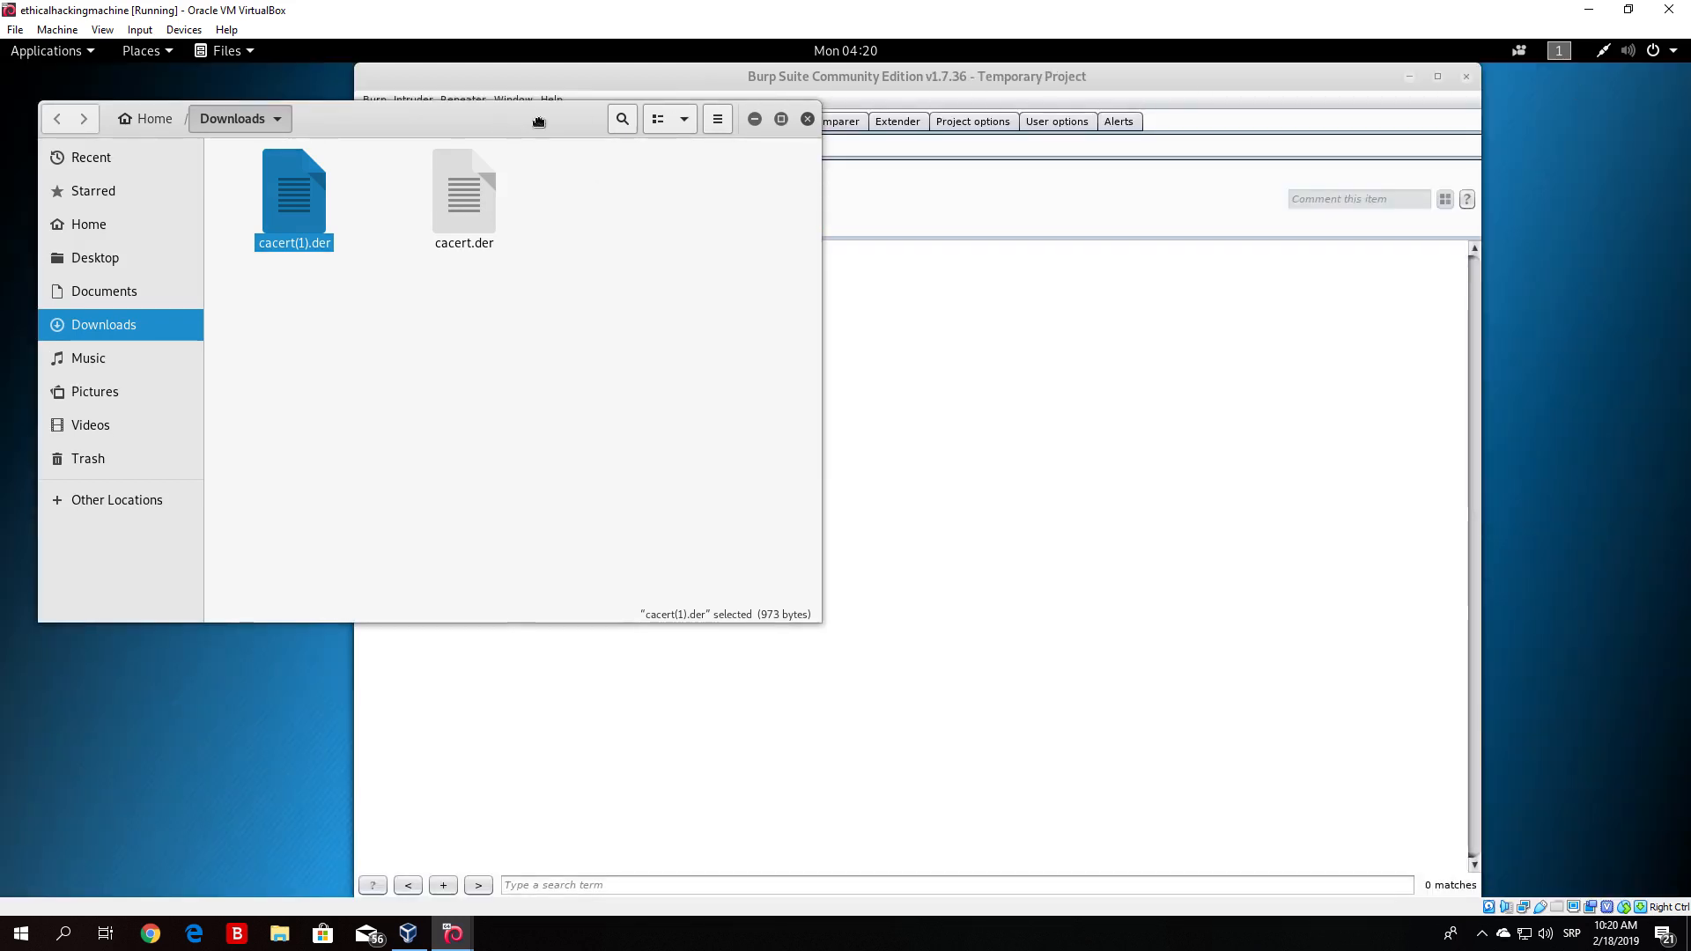
pyautogui.click(22, 247)
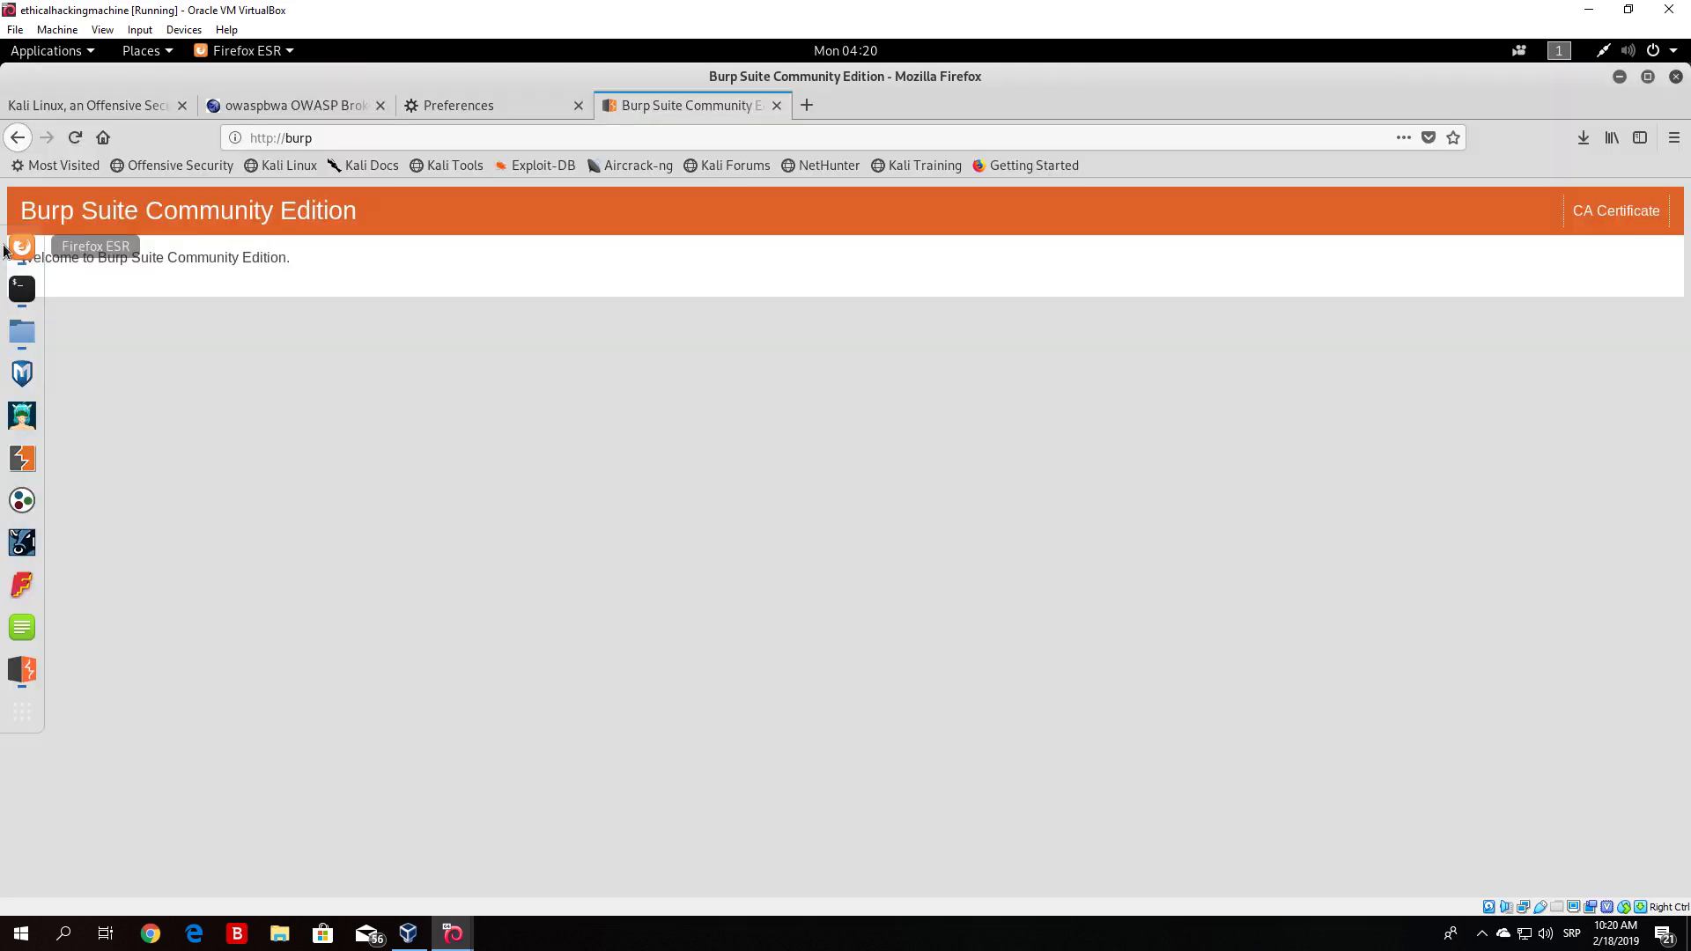
pyautogui.click(477, 109)
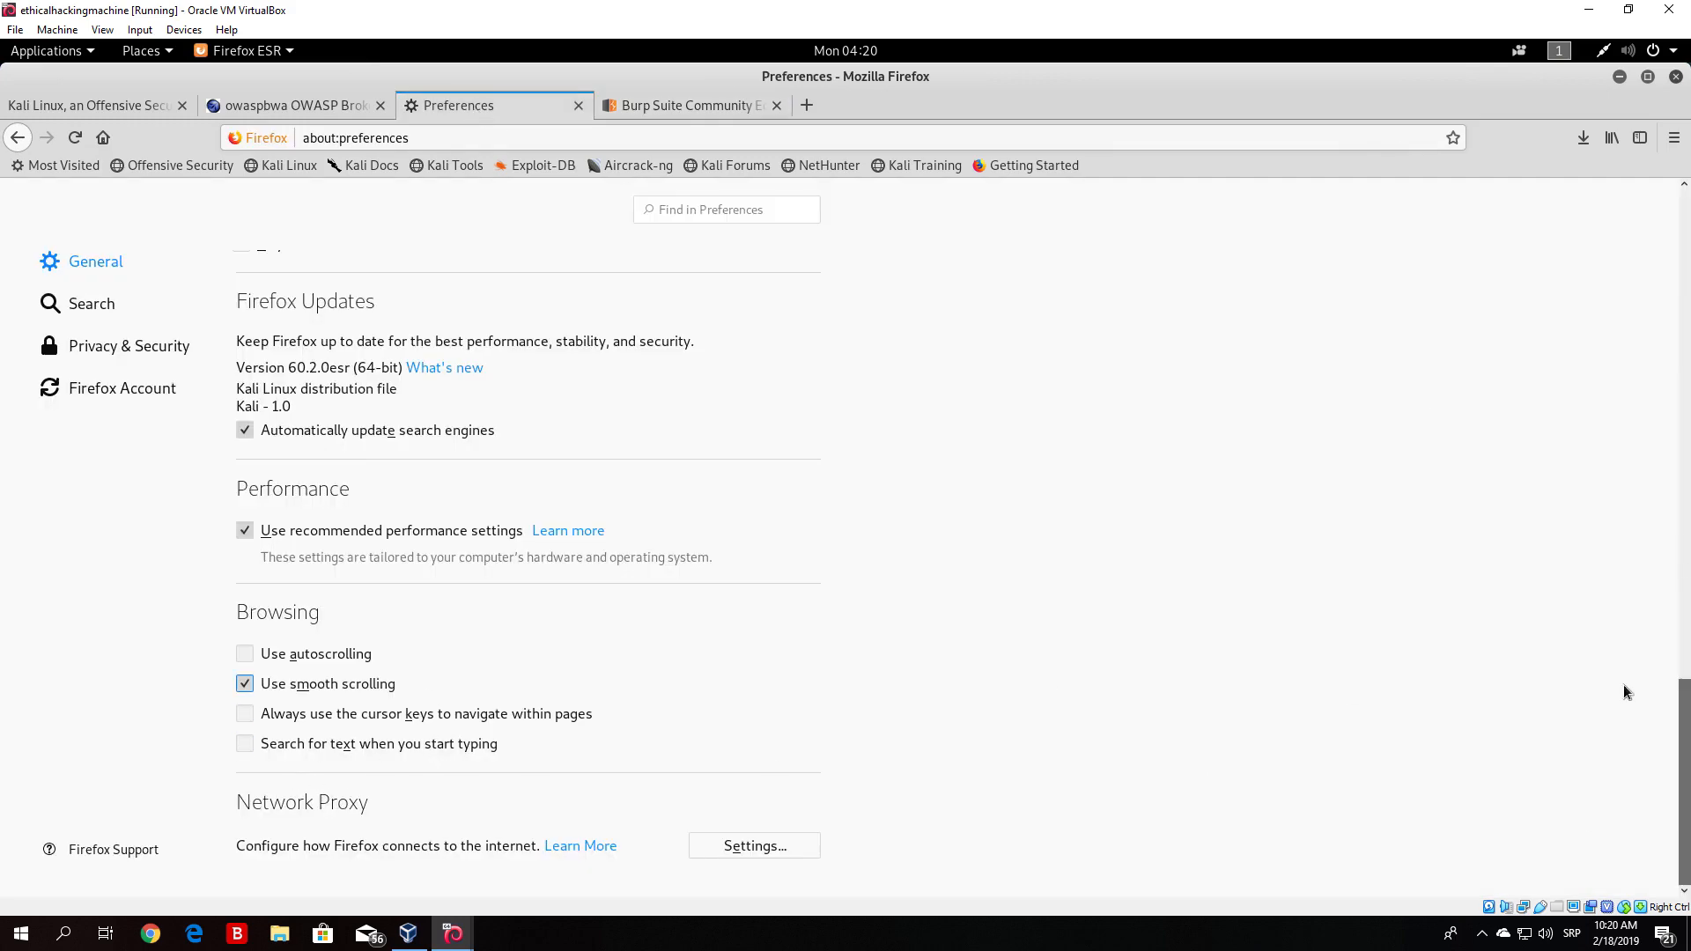
pyautogui.moveTo(1683, 711); pyautogui.dragTo(1681, 180)
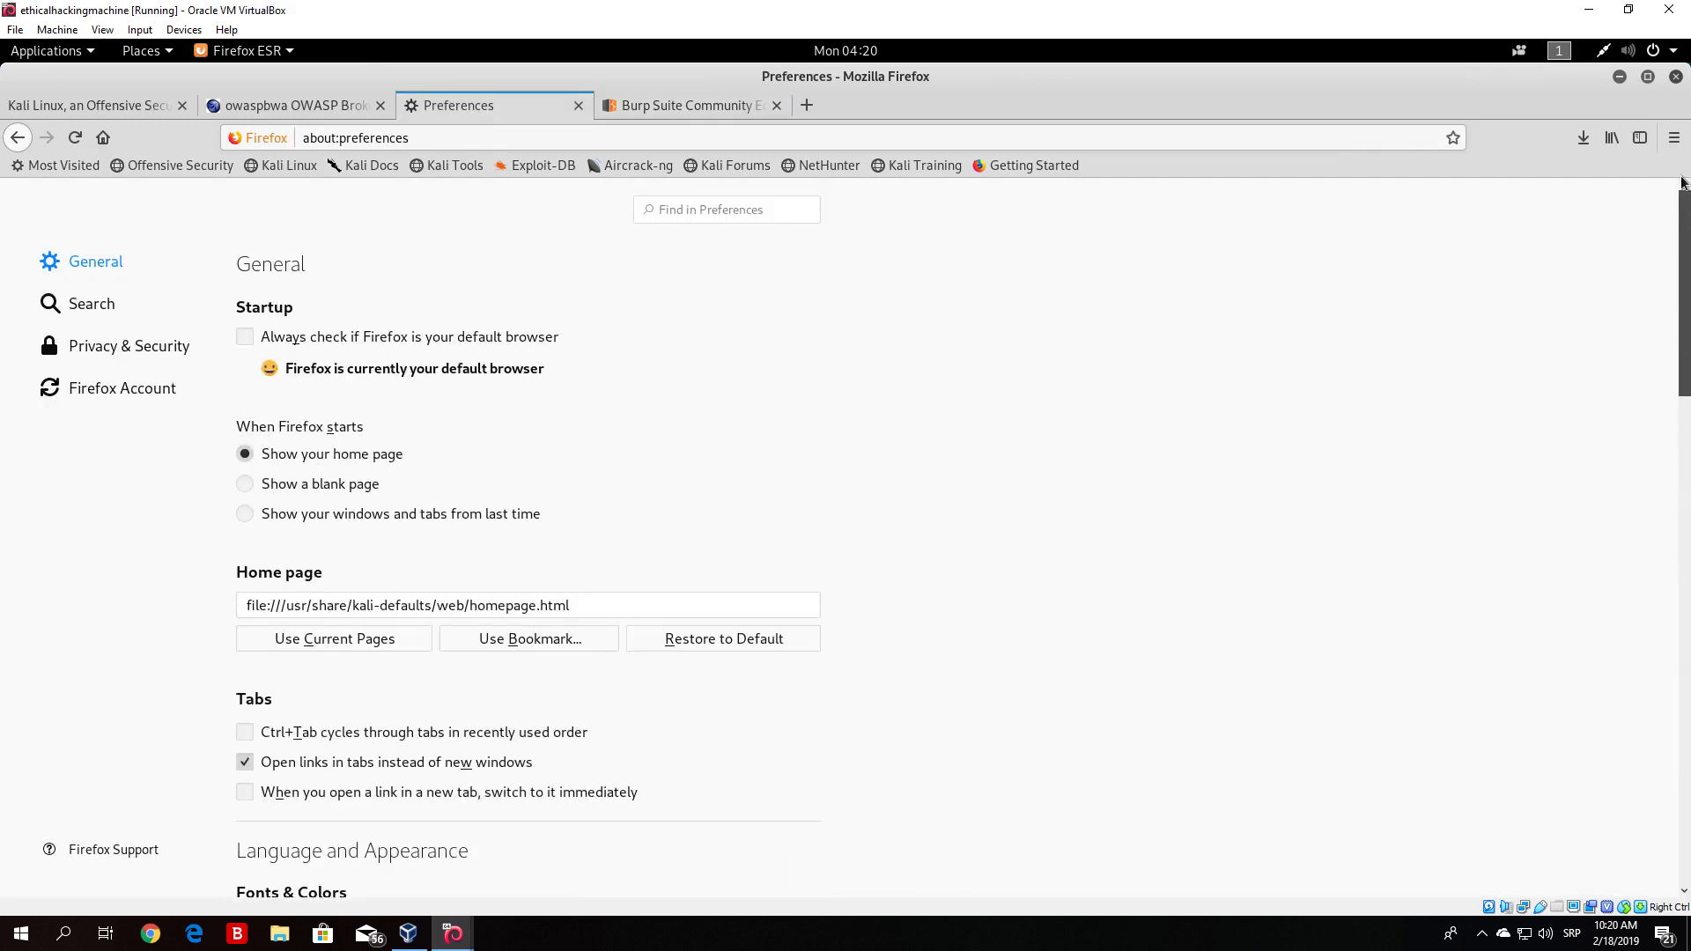
pyautogui.click(82, 347)
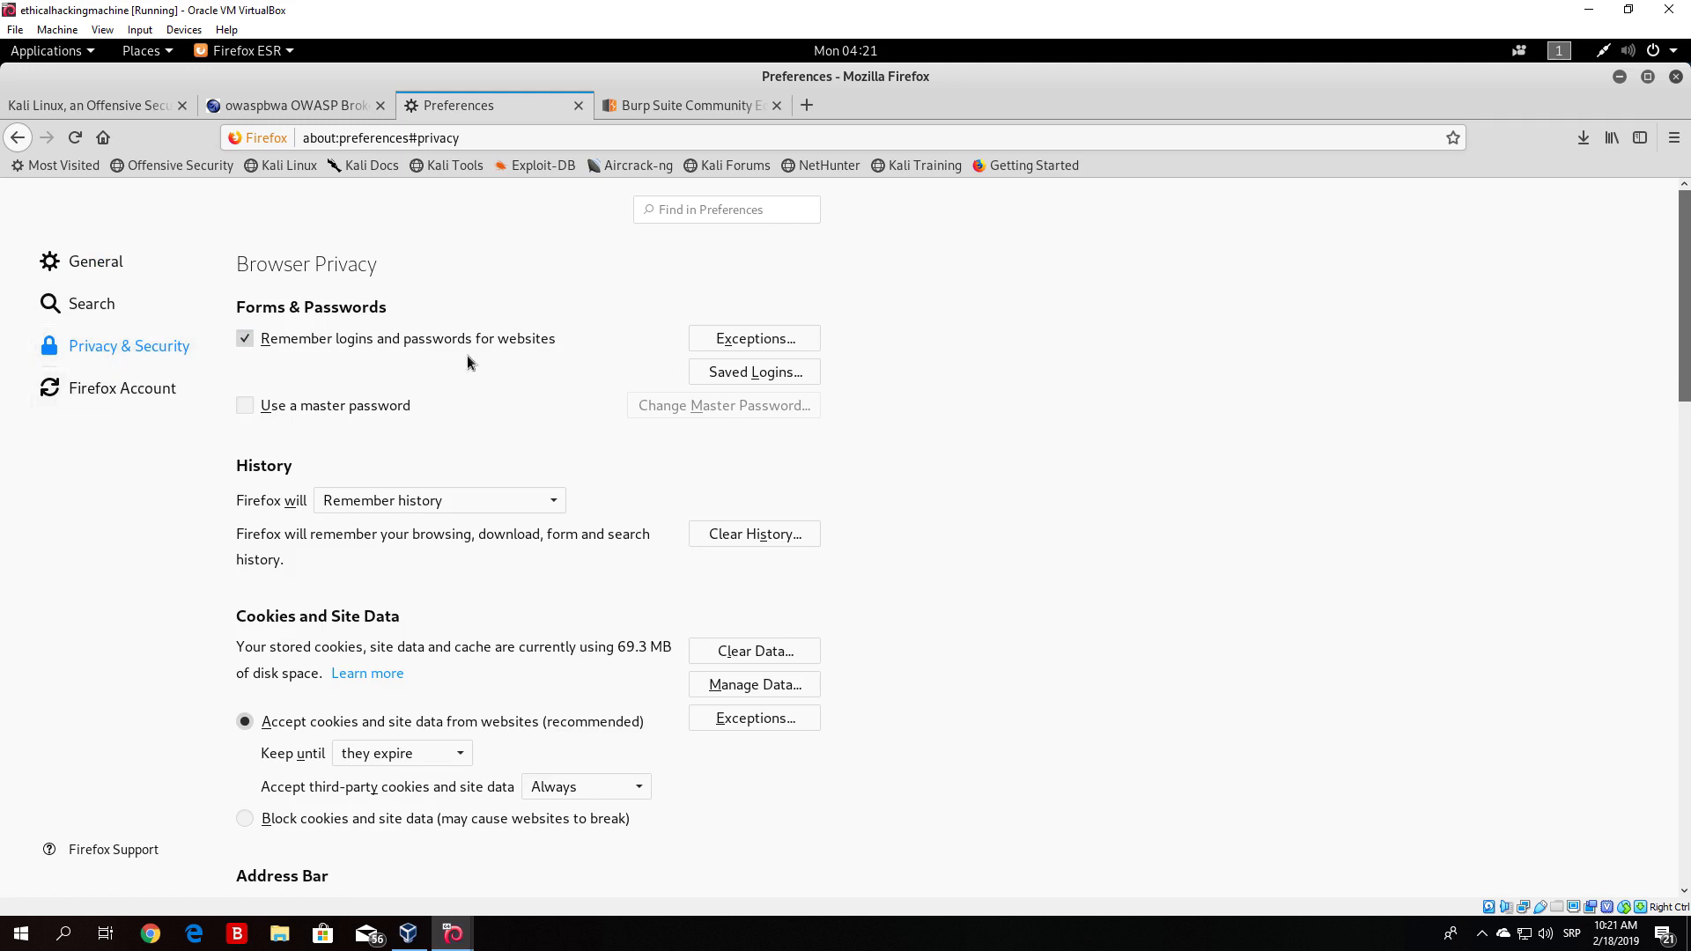
# - Open the Certificate Manager's authorities list from the Privacy & Security certificates section
pyautogui.moveTo(1688, 275); pyautogui.dragTo(1688, 775)
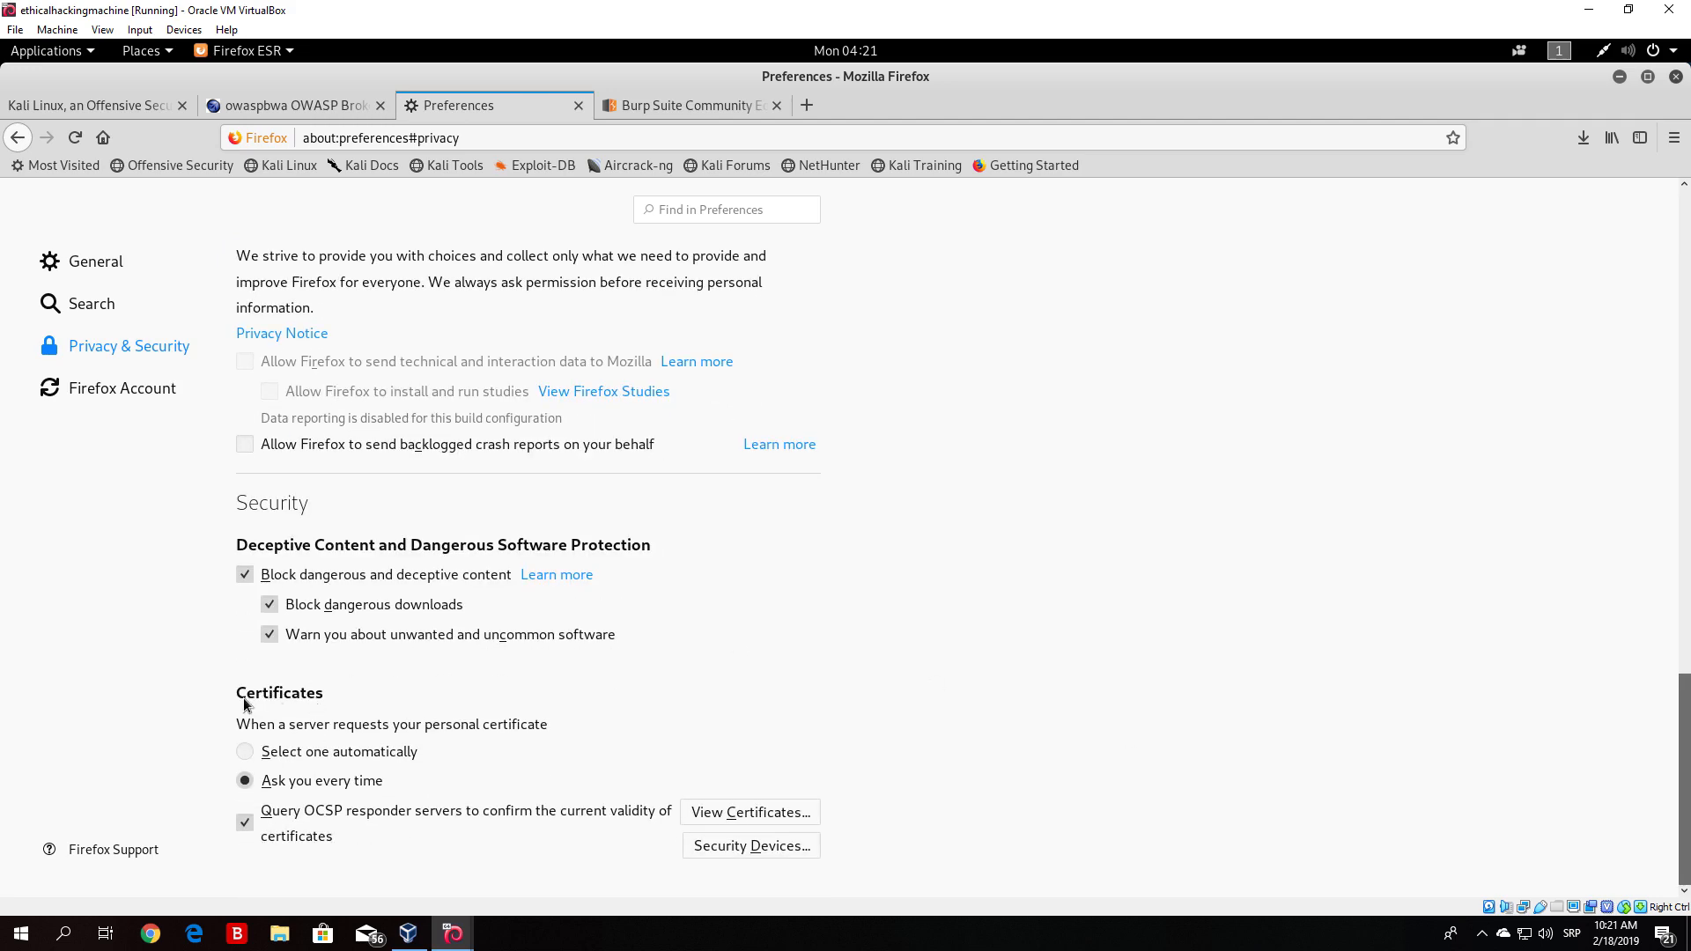
pyautogui.click(736, 817)
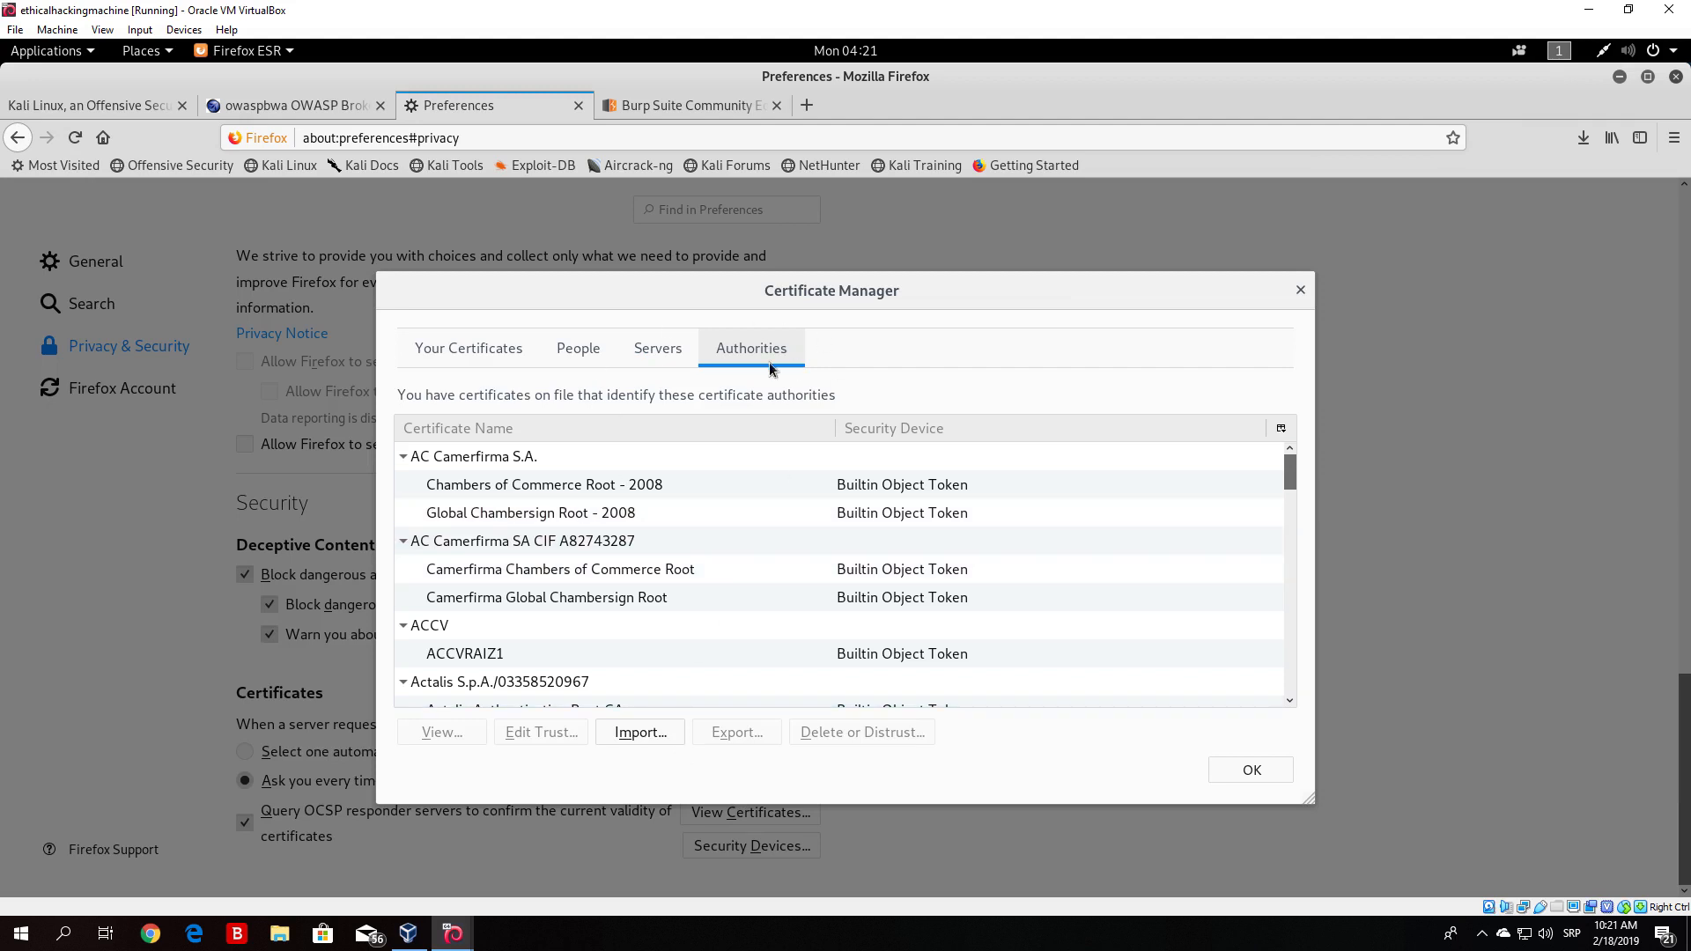
pyautogui.moveTo(1289, 469); pyautogui.dragTo(1301, 436)
pyautogui.click(683, 101)
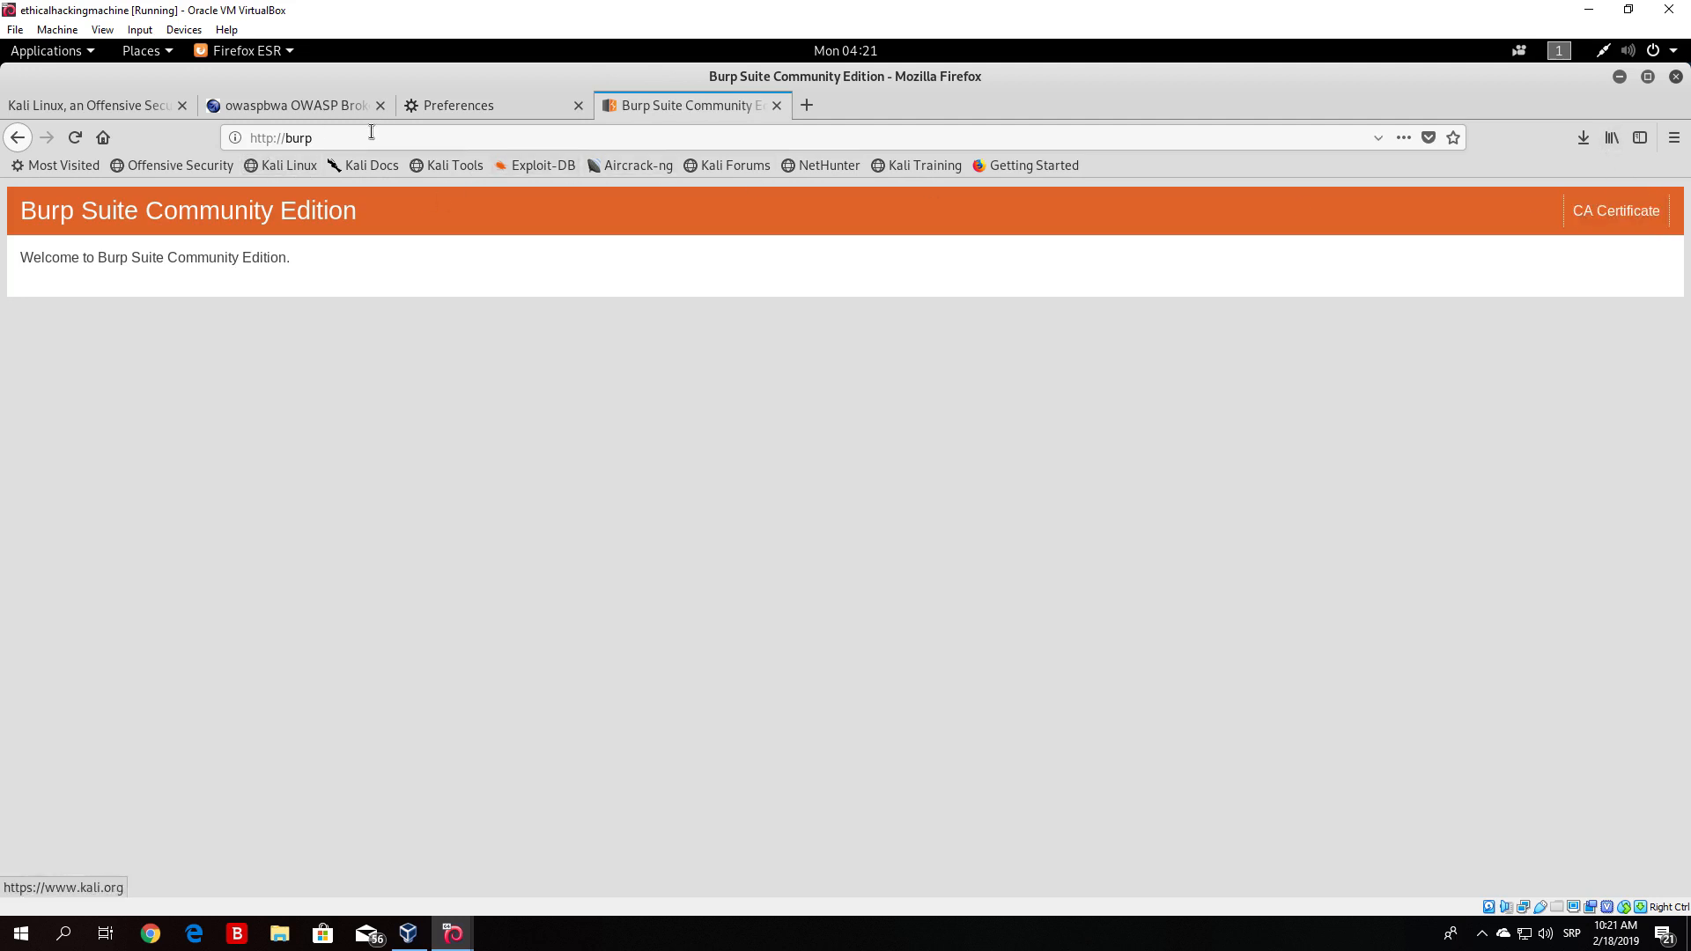
pyautogui.click(444, 111)
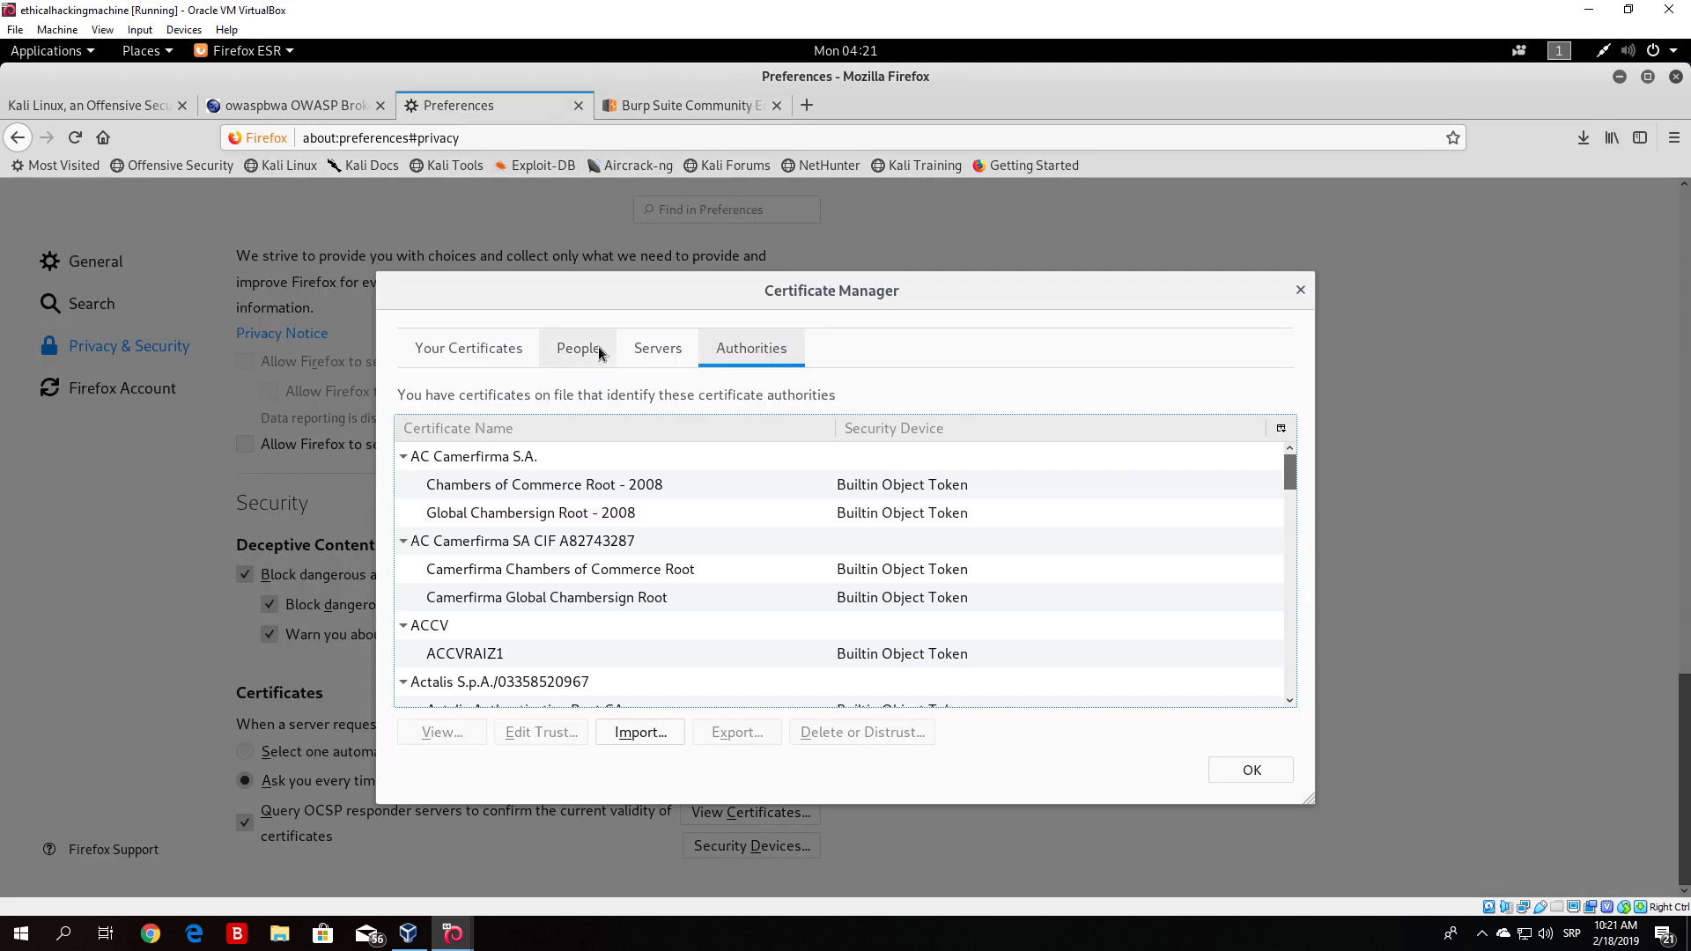
# - Start importing cacert(1).der as an authority certificate, then cancel and close the Certificate Manager
pyautogui.click(636, 733)
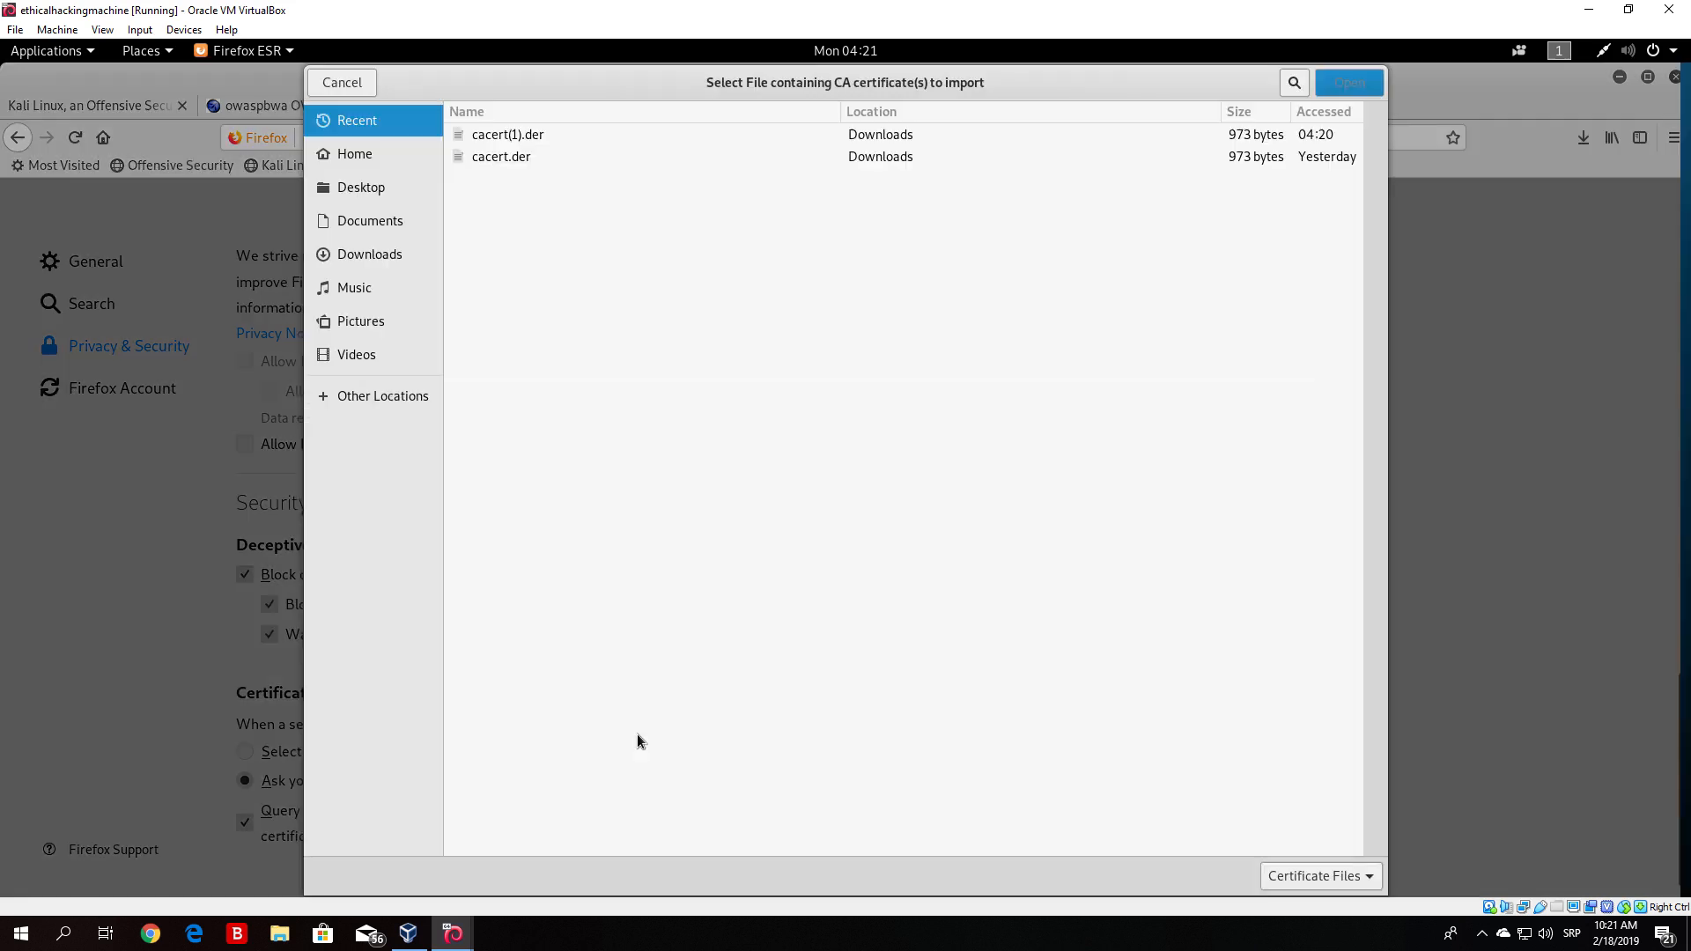
pyautogui.click(513, 135)
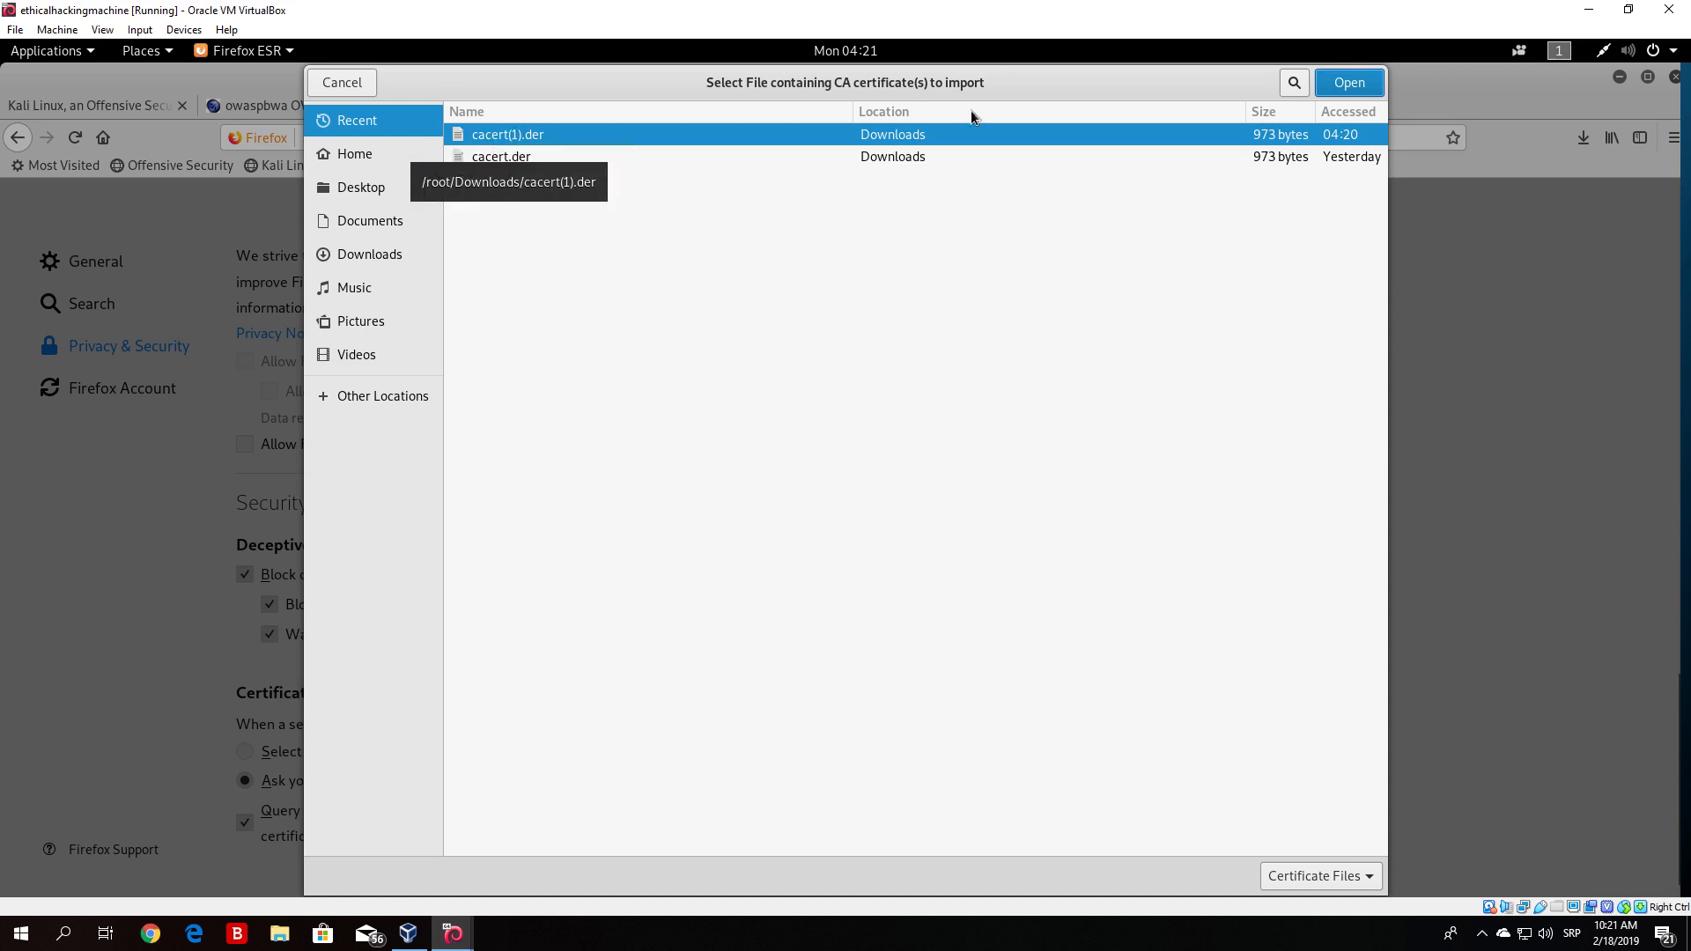
pyautogui.click(357, 92)
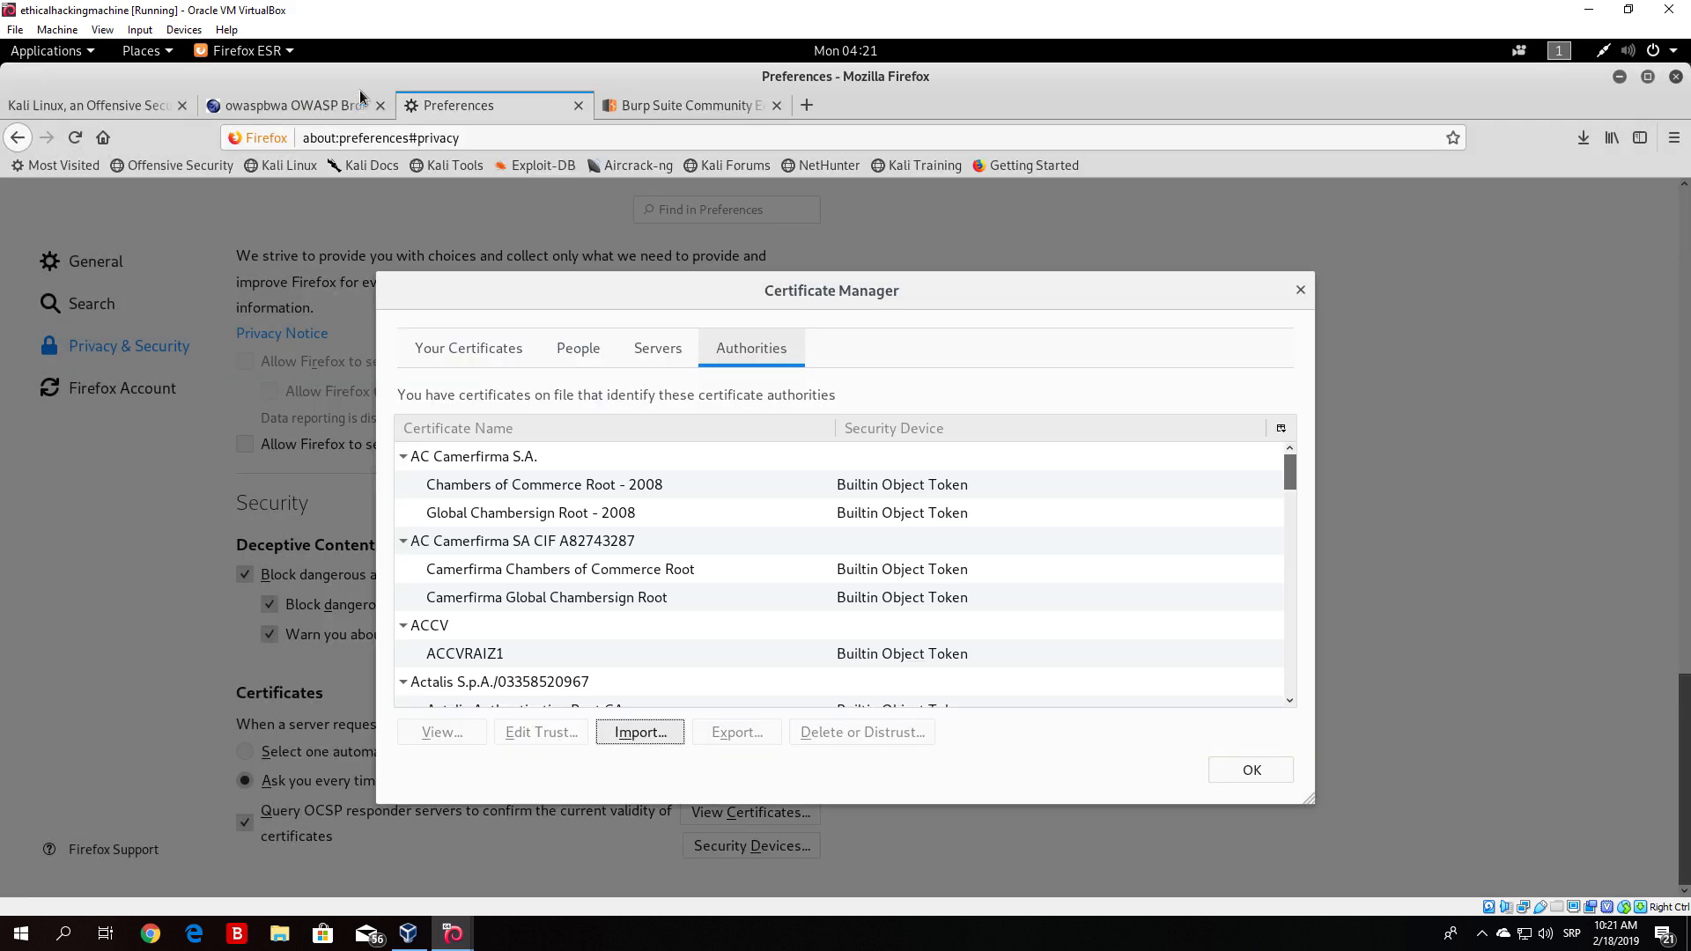
pyautogui.click(1268, 769)
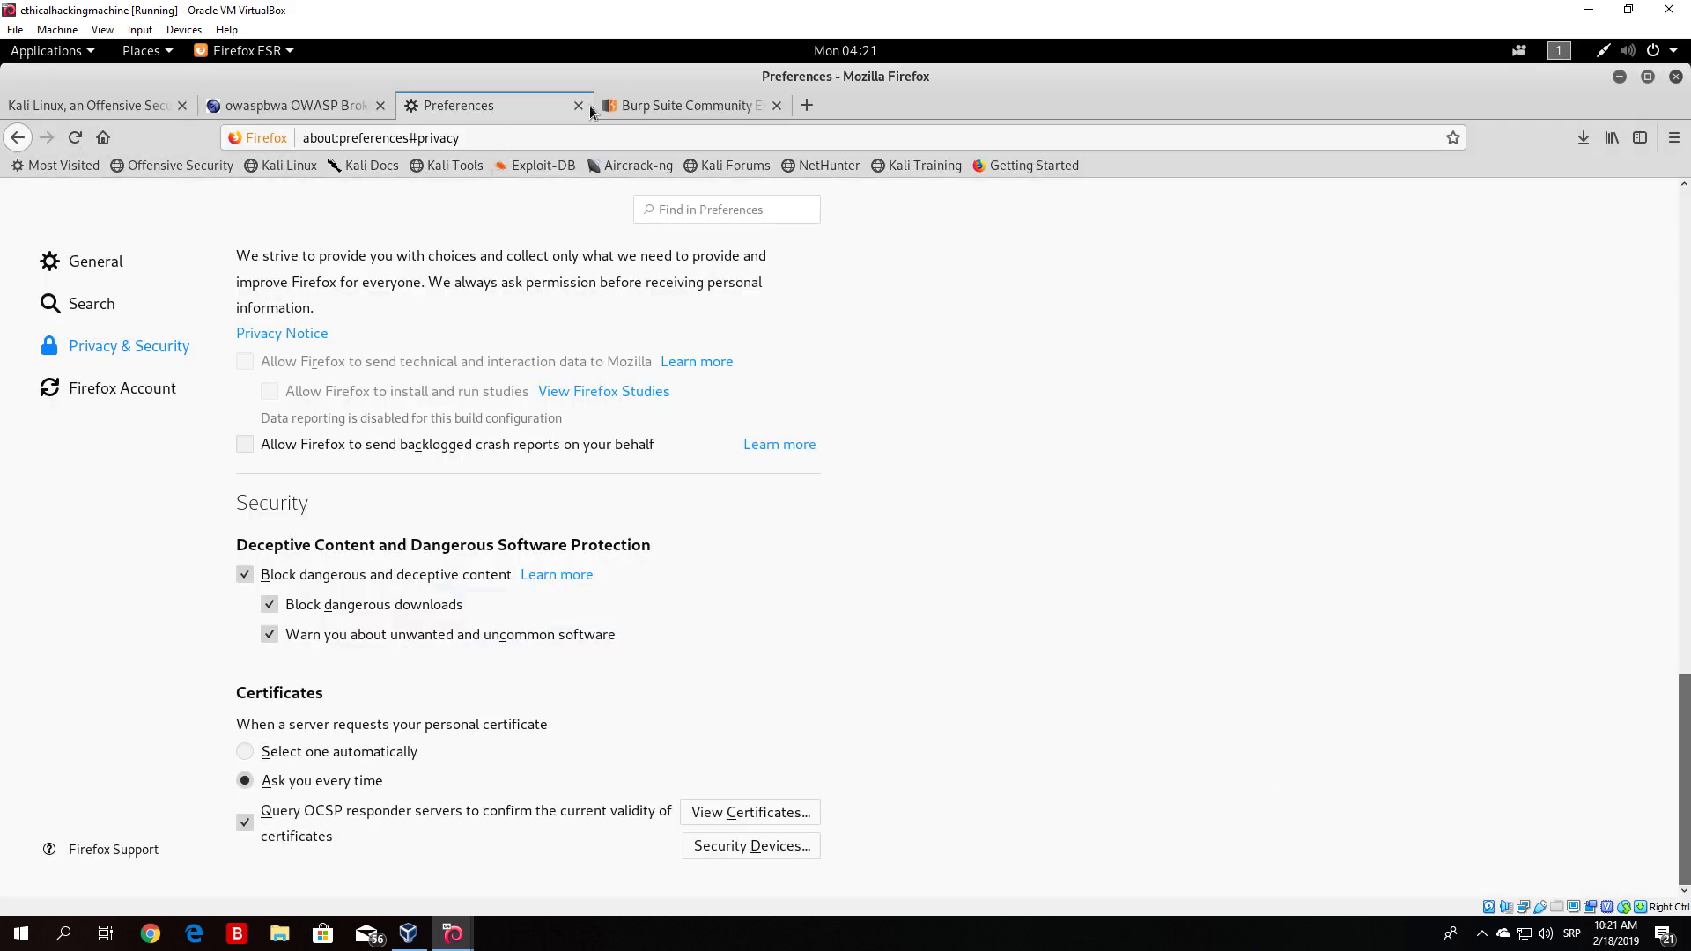
# - Open a new tab and browse to google.com
pyautogui.click(806, 105)
pyautogui.write('google.com')
pyautogui.press('Return')
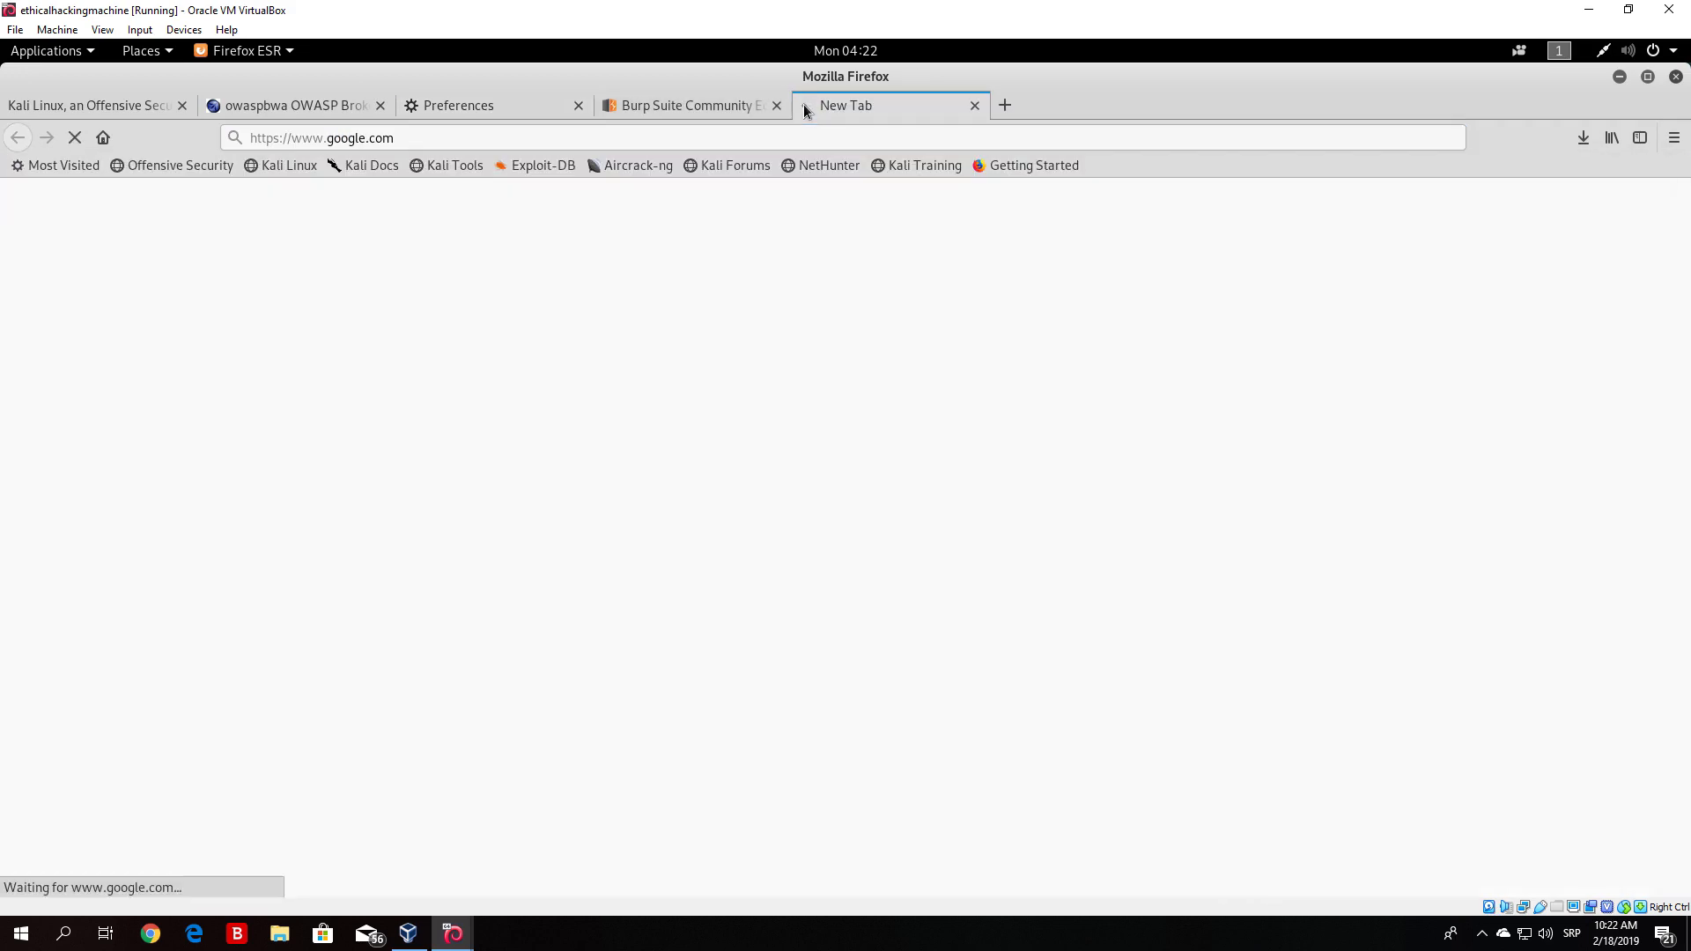
pyautogui.moveTo(250, 138); pyautogui.dragTo(281, 140)
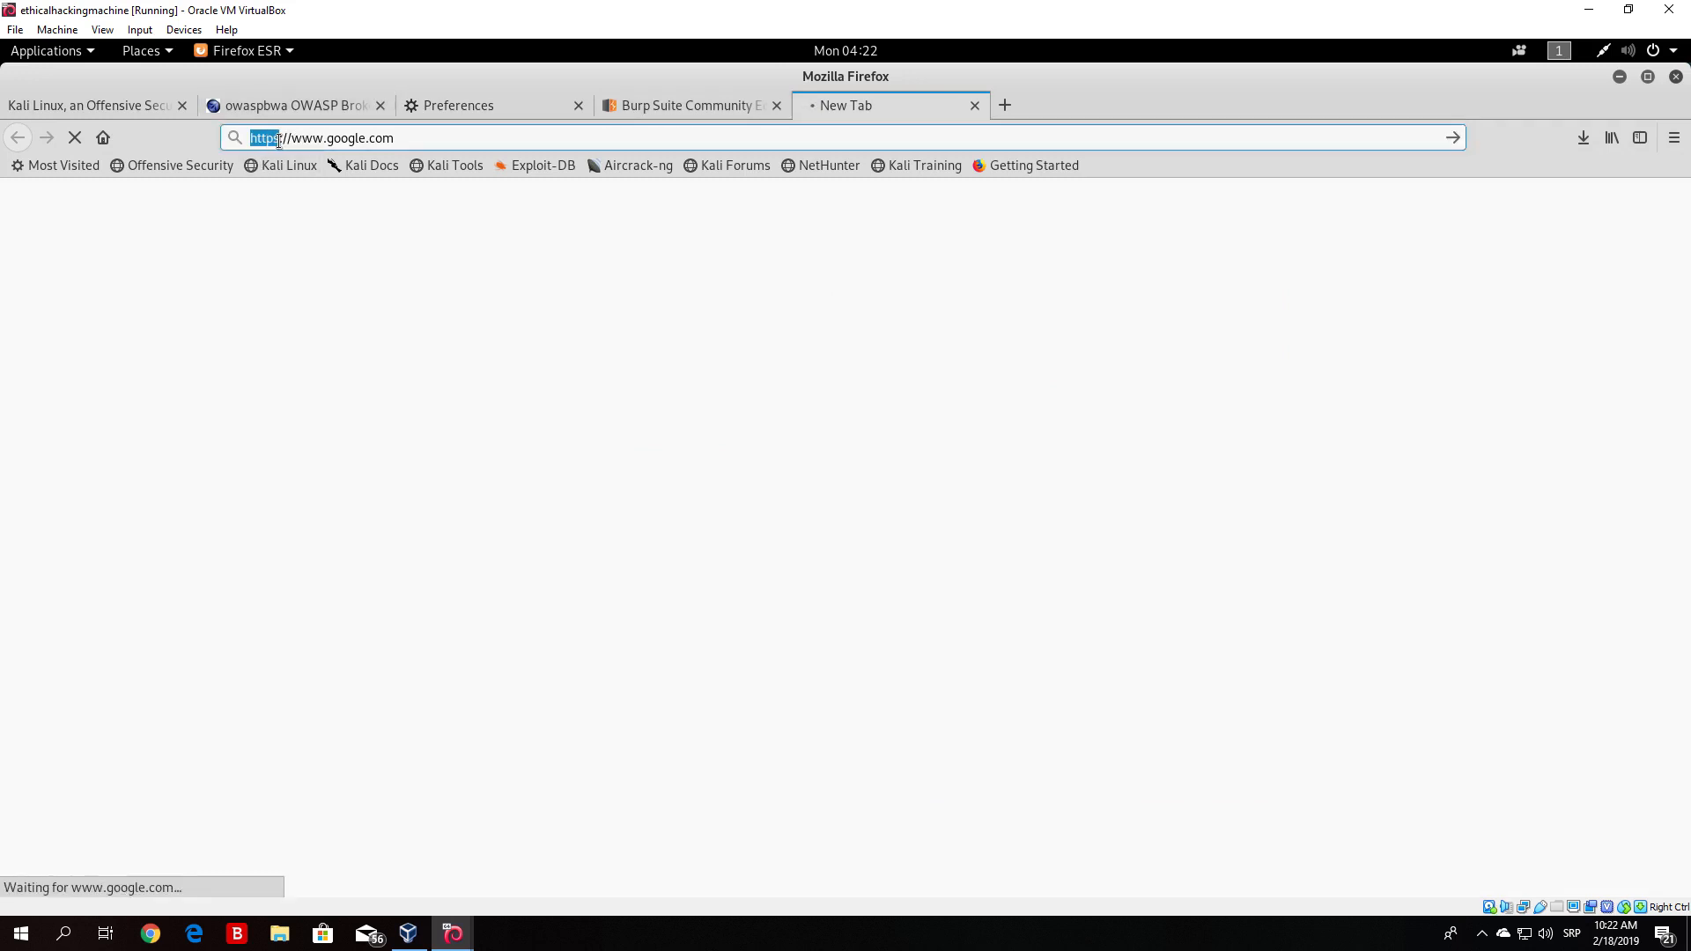
pyautogui.click(407, 141)
# - Review Burp Proxy's listener options and intercept status, and maximize the Burp window
pyautogui.click(1618, 77)
pyautogui.click(696, 746)
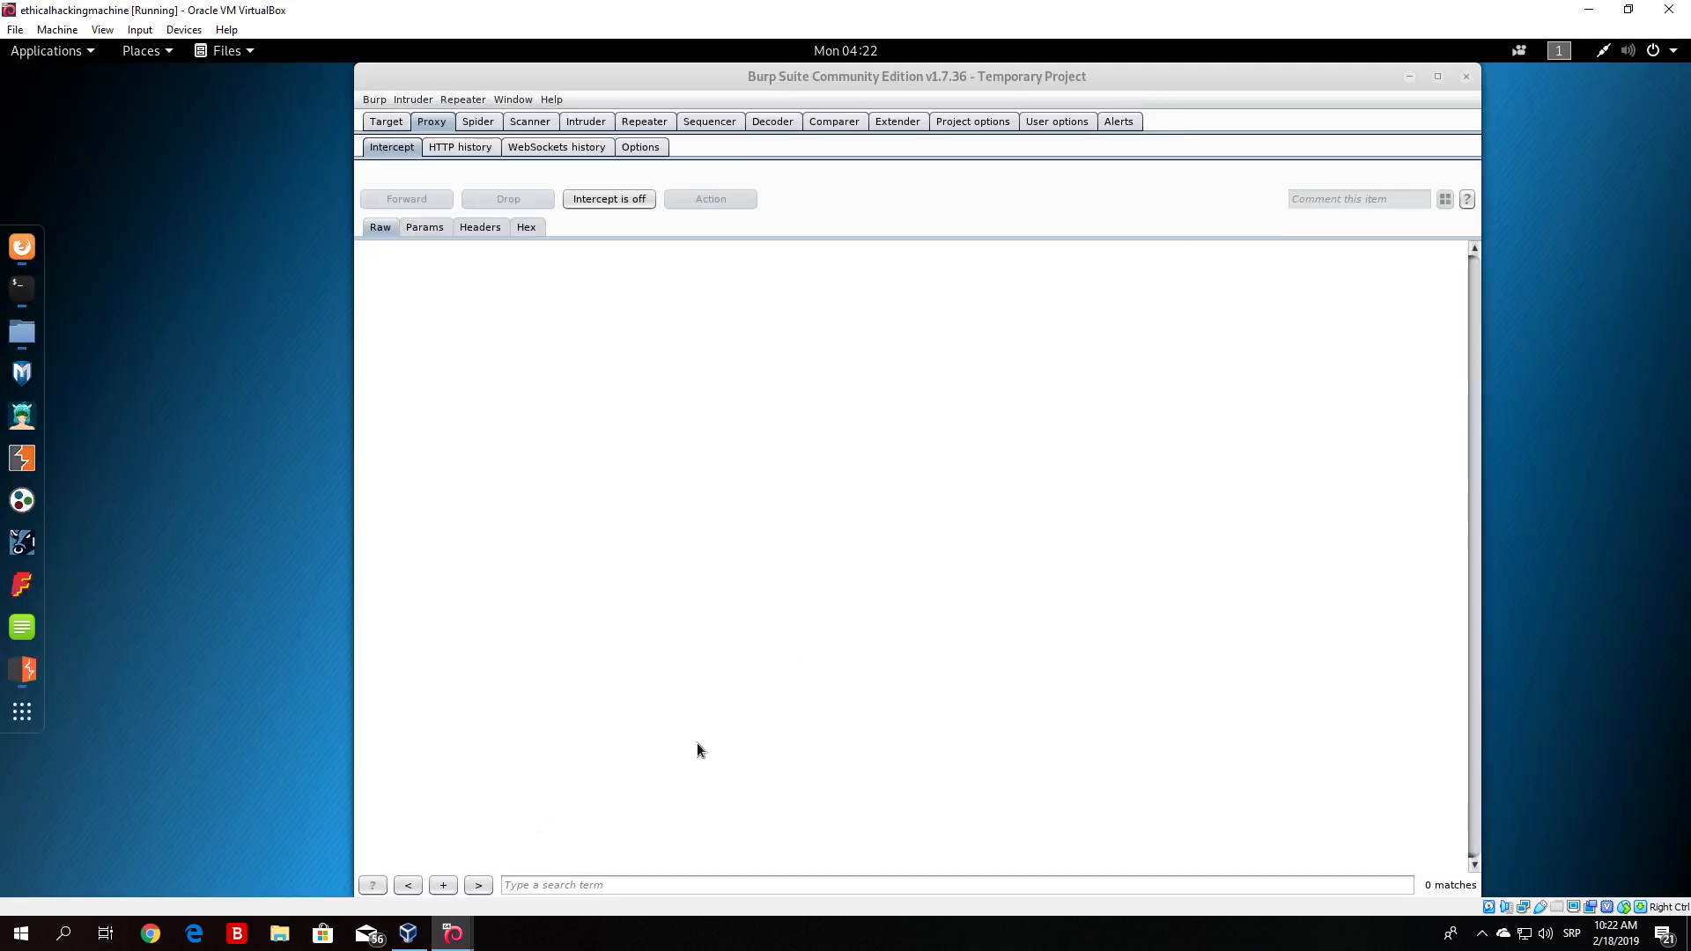
pyautogui.click(630, 151)
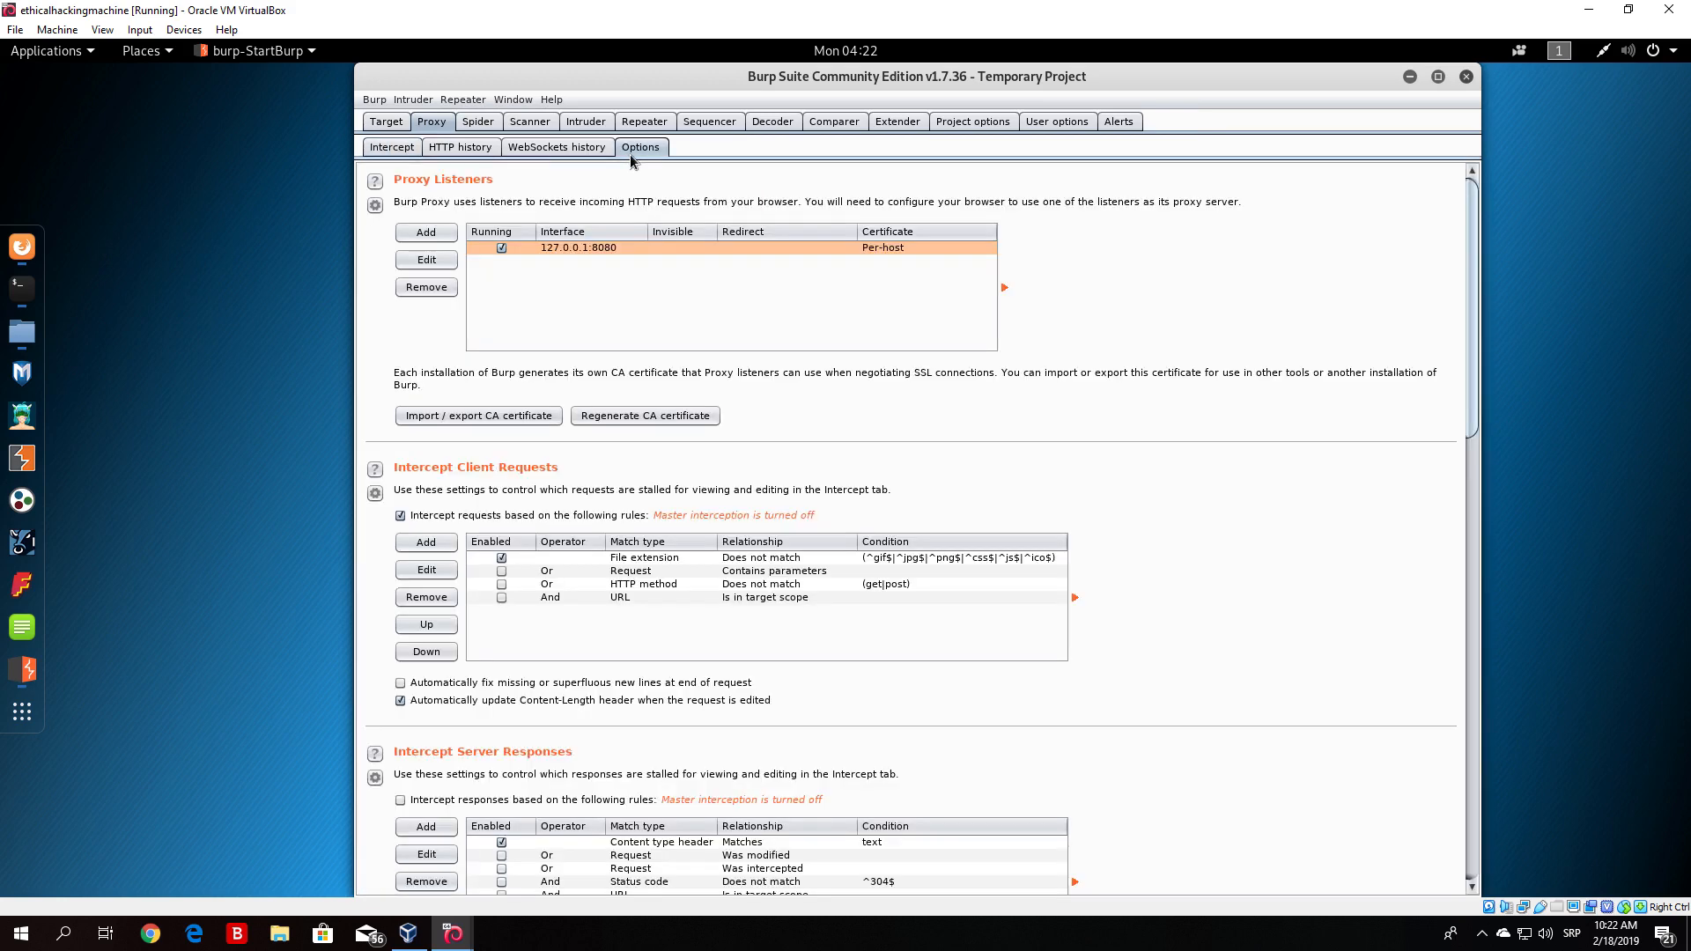
pyautogui.click(381, 149)
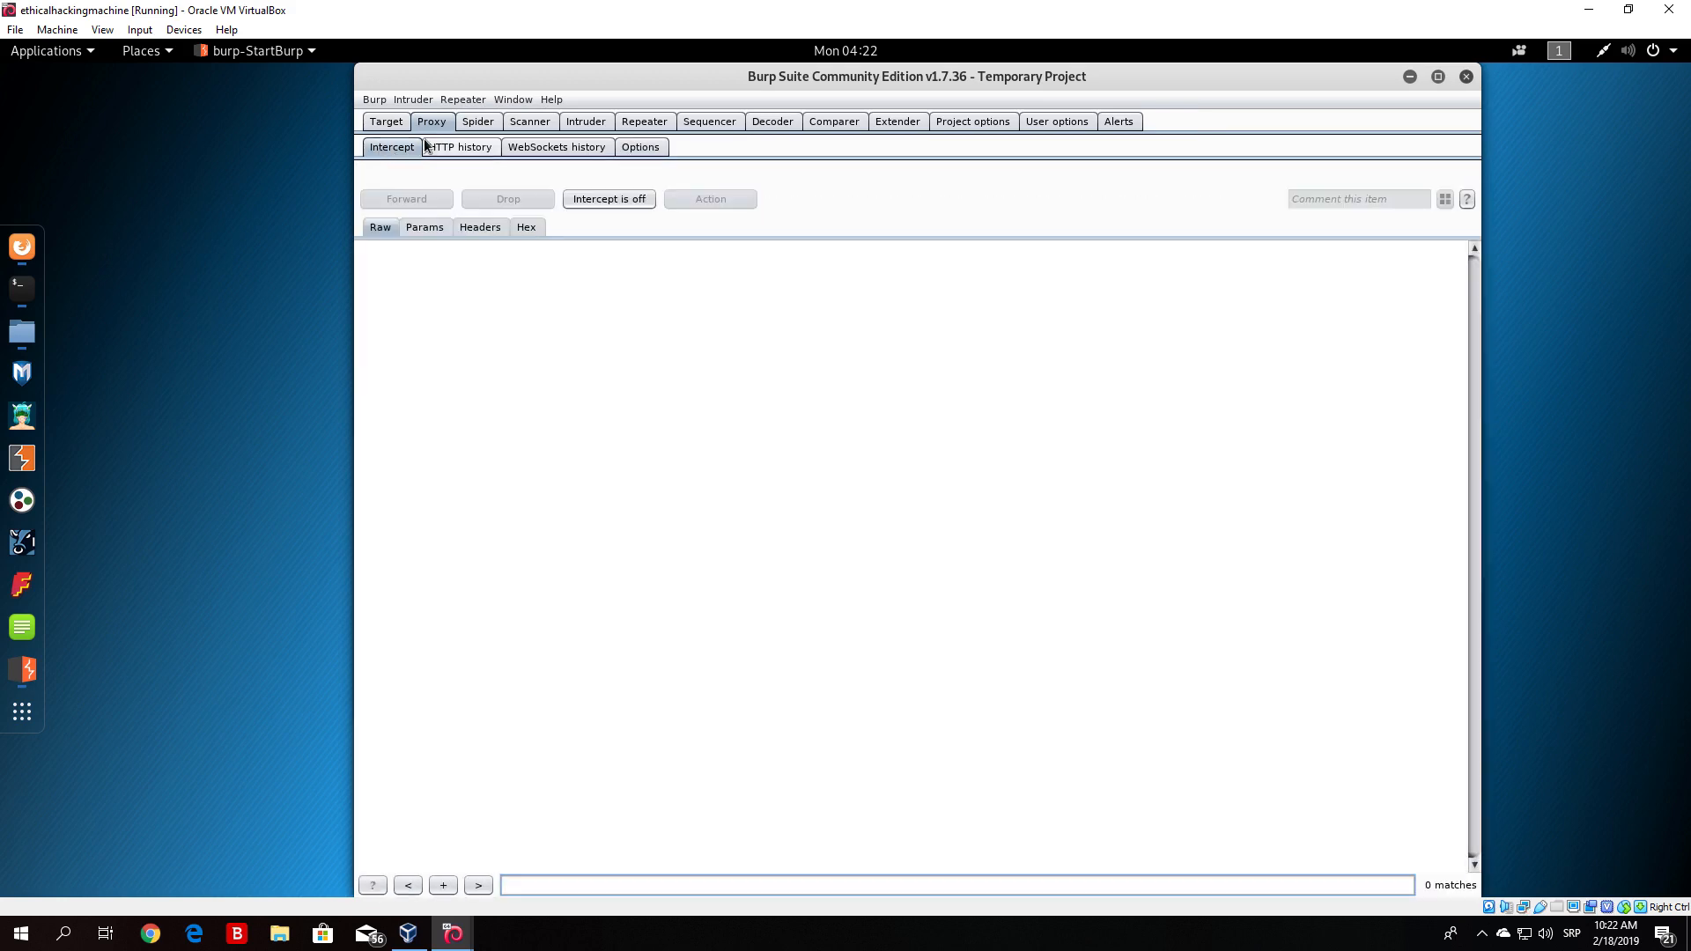
pyautogui.click(22, 249)
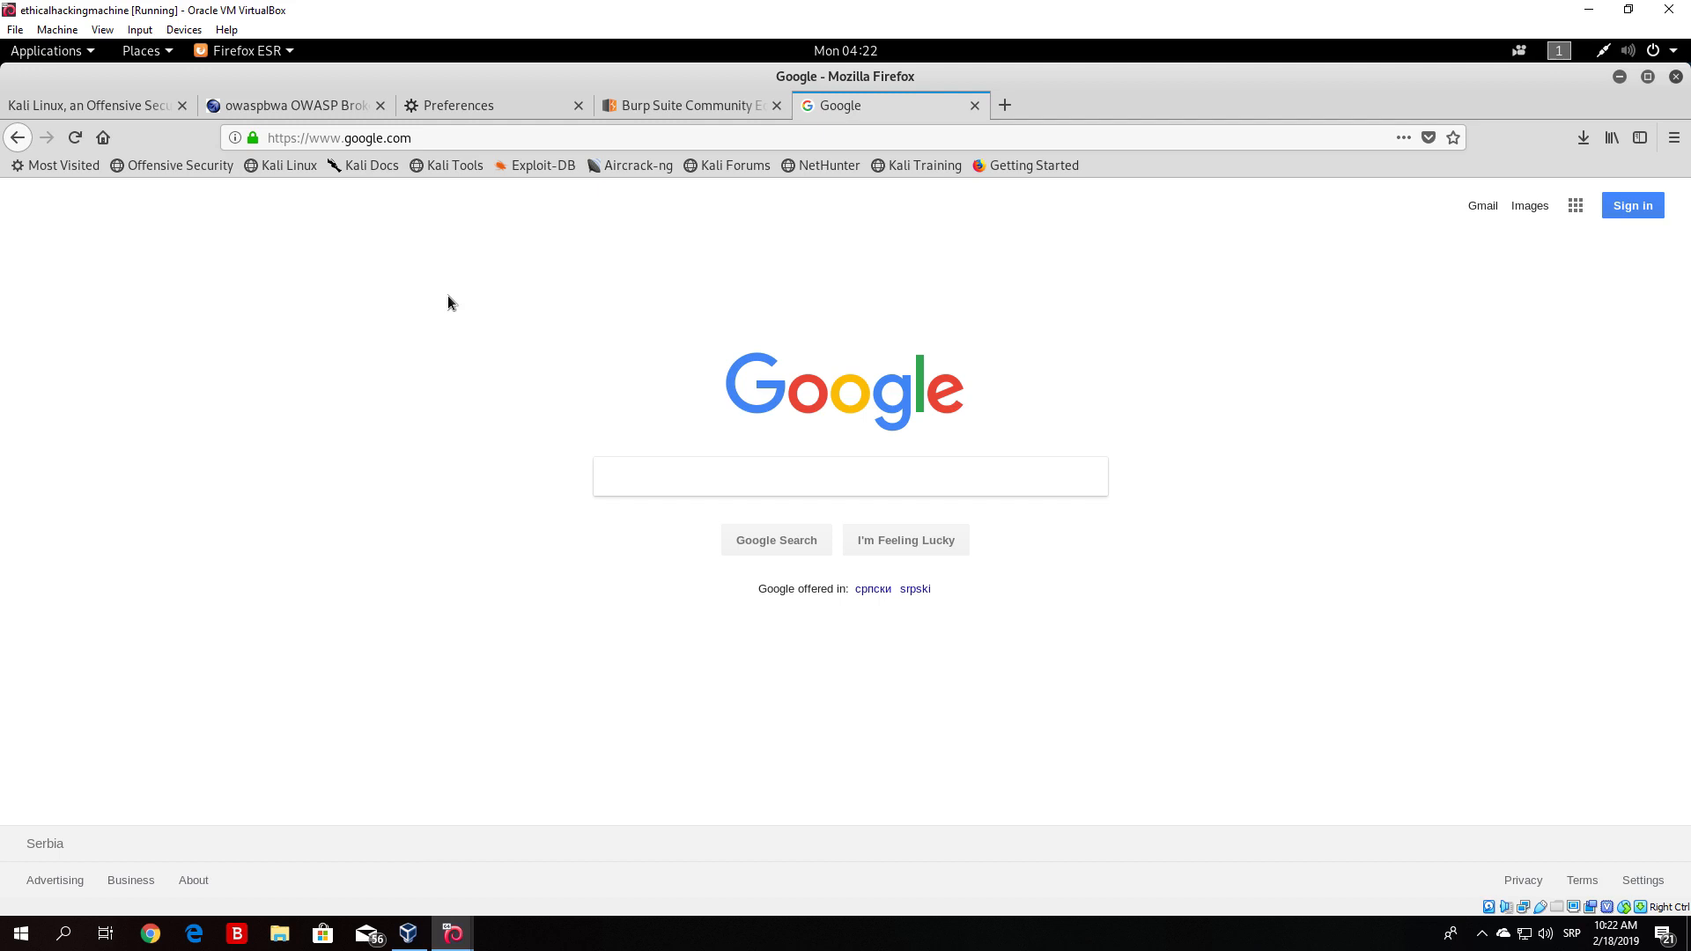
pyautogui.click(1619, 77)
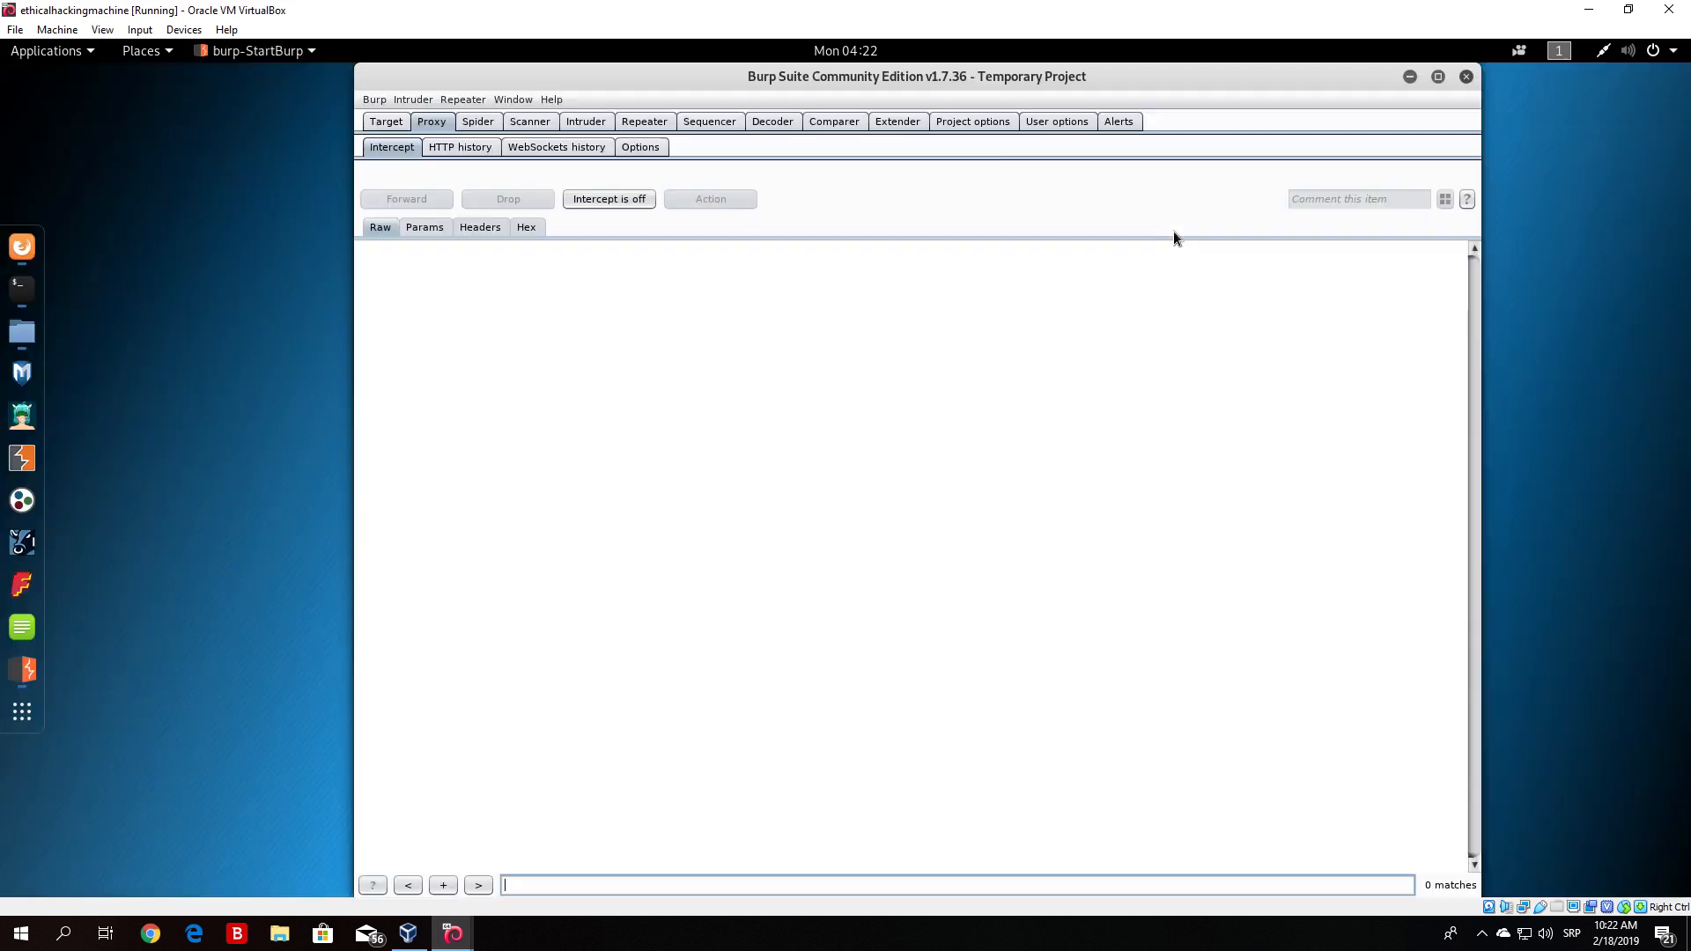
pyautogui.click(1433, 77)
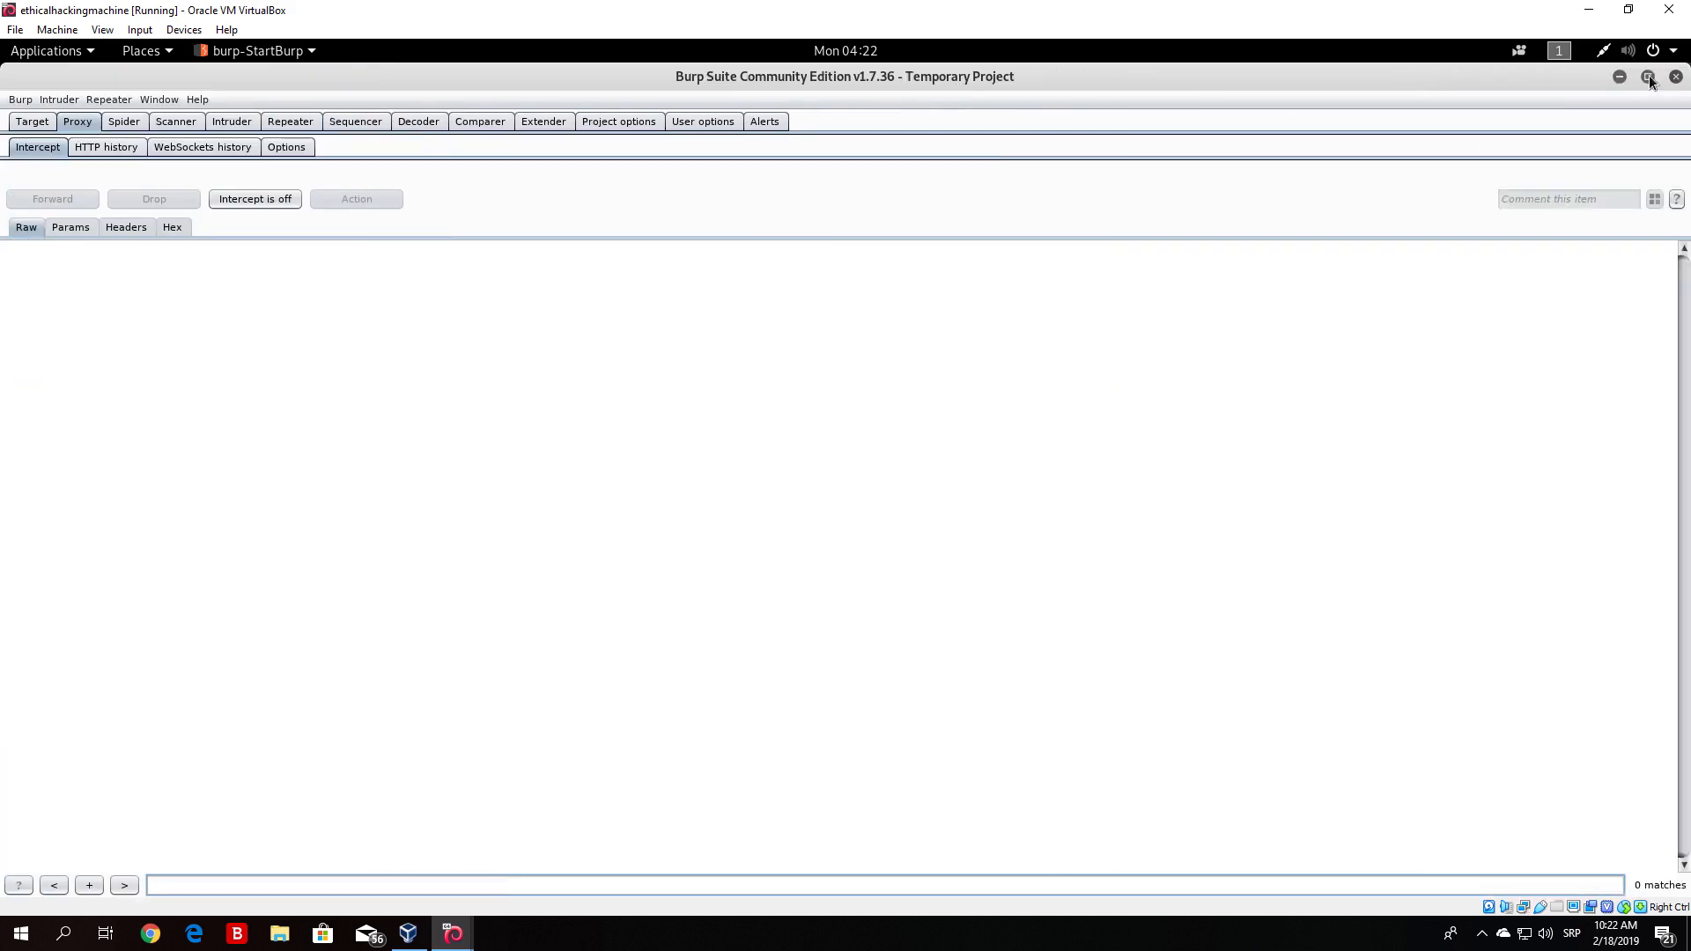
pyautogui.click(51, 126)
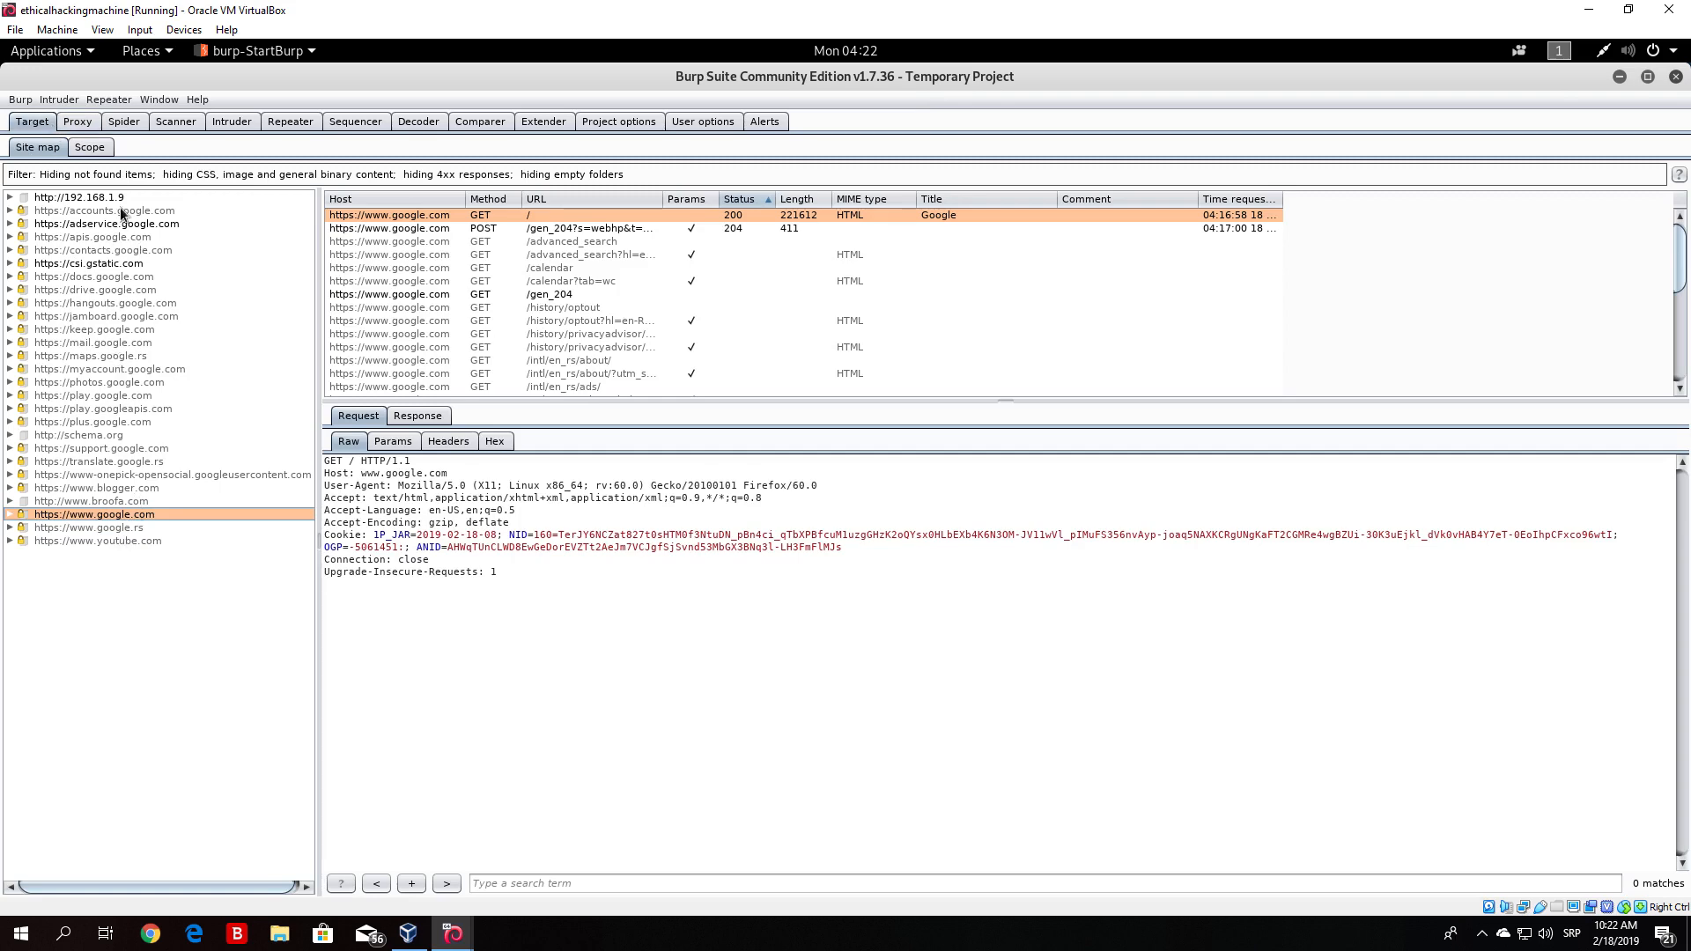
pyautogui.click(98, 198)
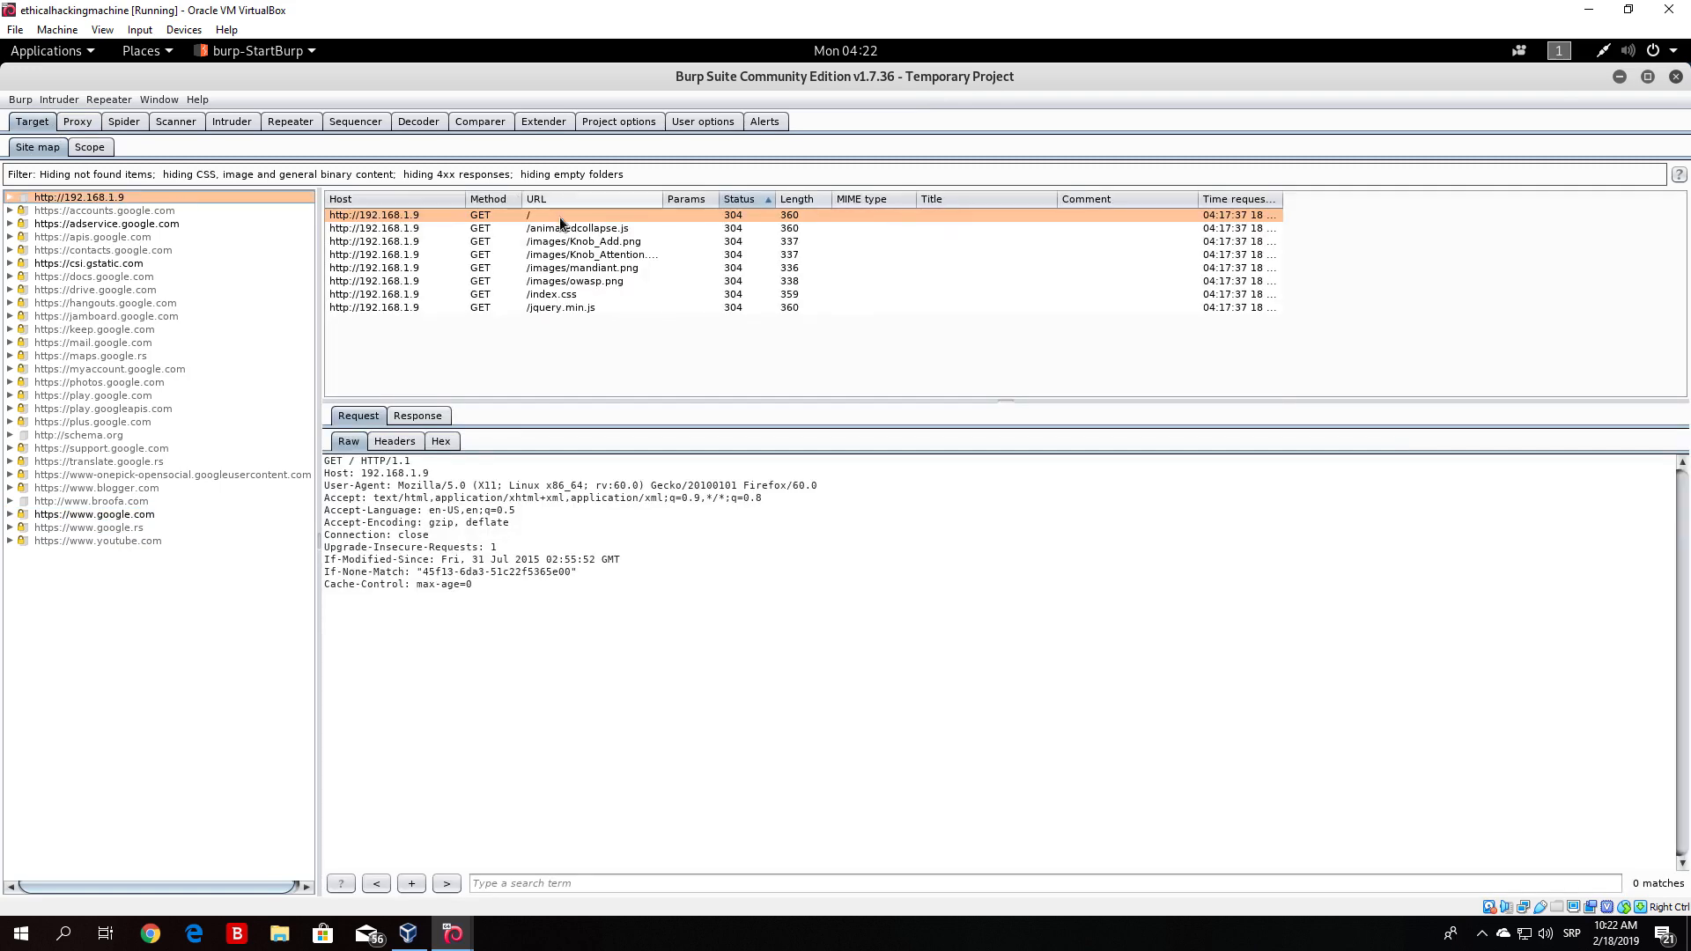
pyautogui.click(557, 254)
pyautogui.press('Down')
pyautogui.press('Up')
pyautogui.press('Up')
pyautogui.press('Up')
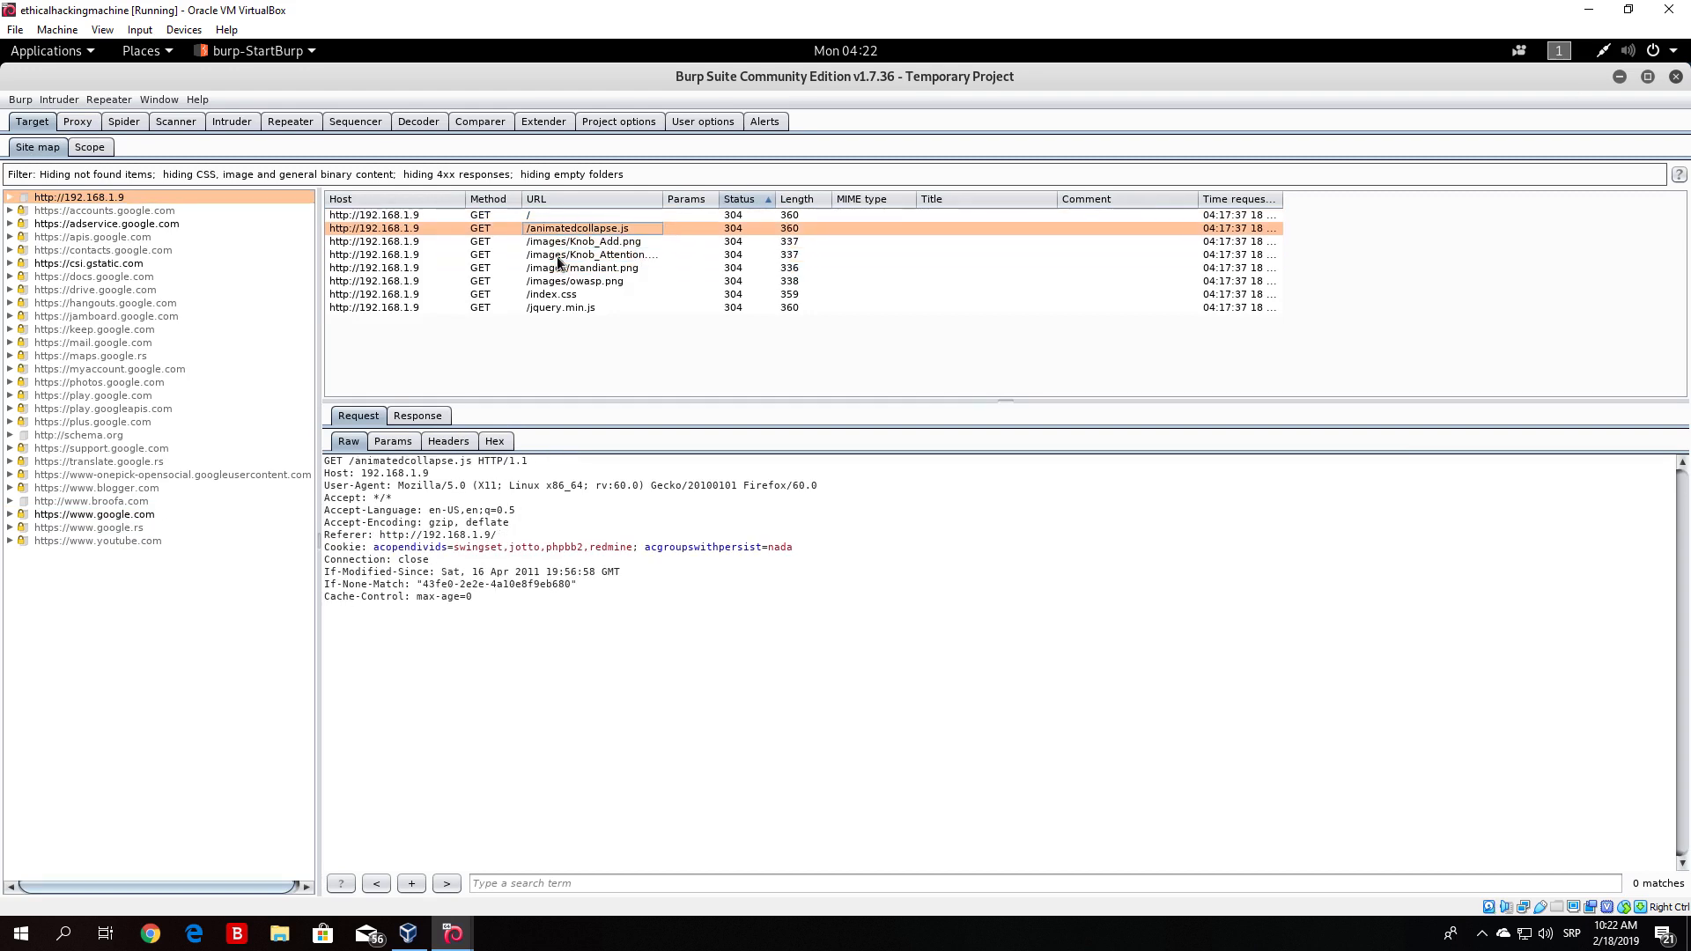
pyautogui.press('Down')
pyautogui.press('Down')
pyautogui.press('Down')
pyautogui.press('Down')
pyautogui.press('Down')
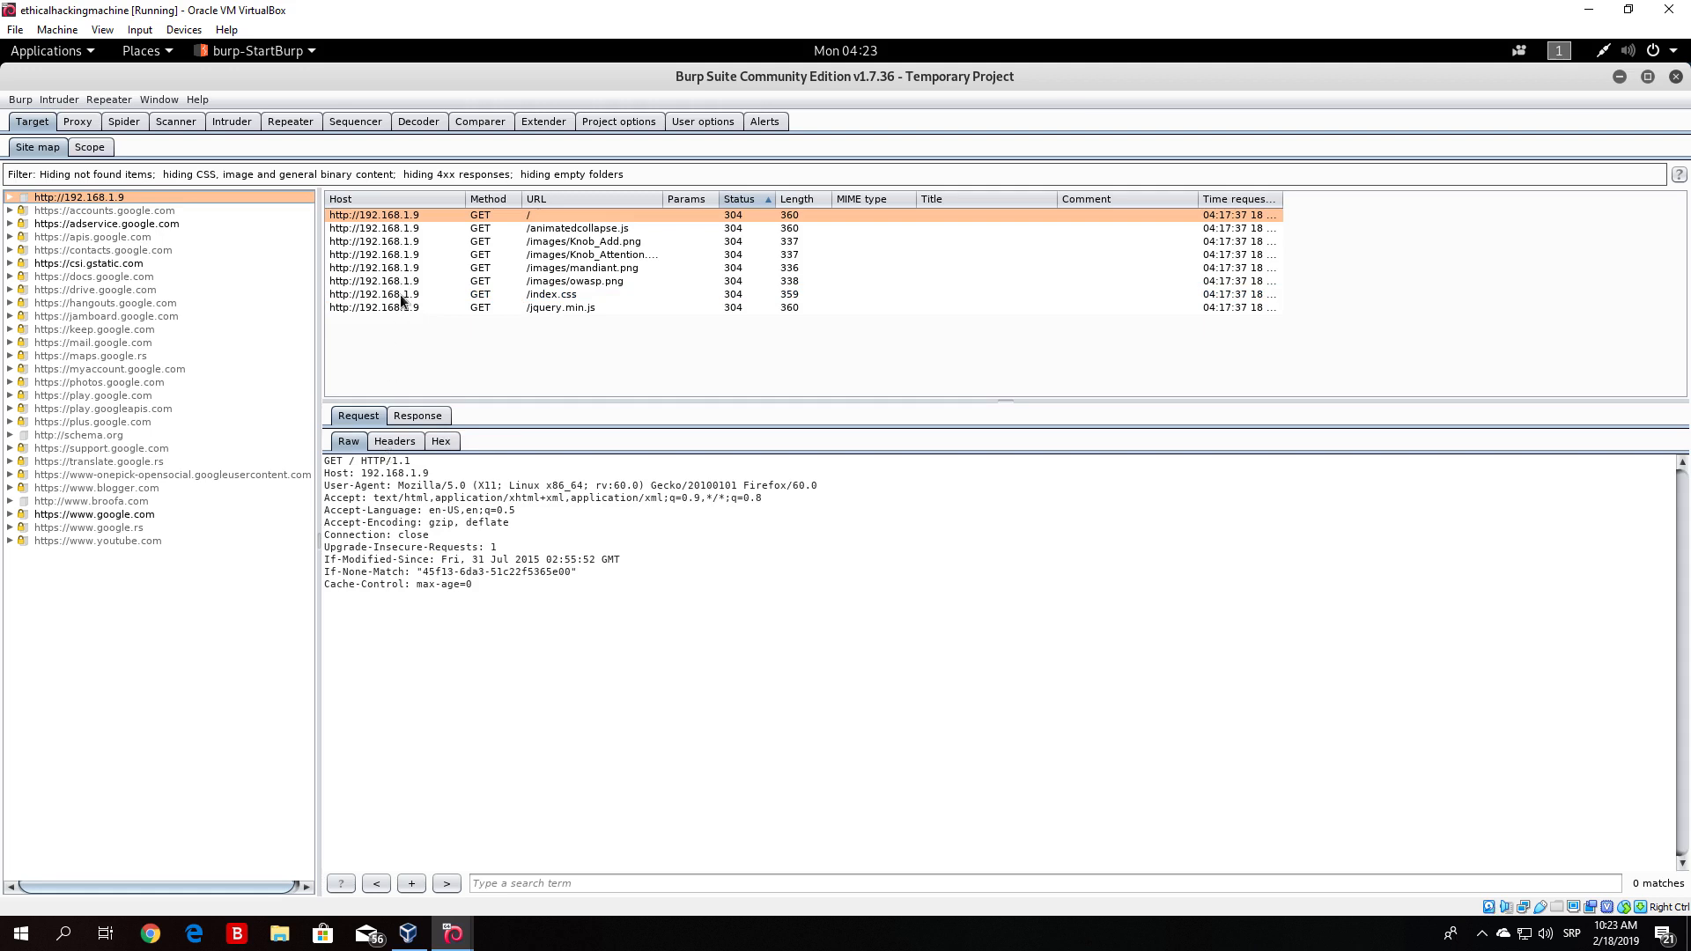
pyautogui.click(405, 280)
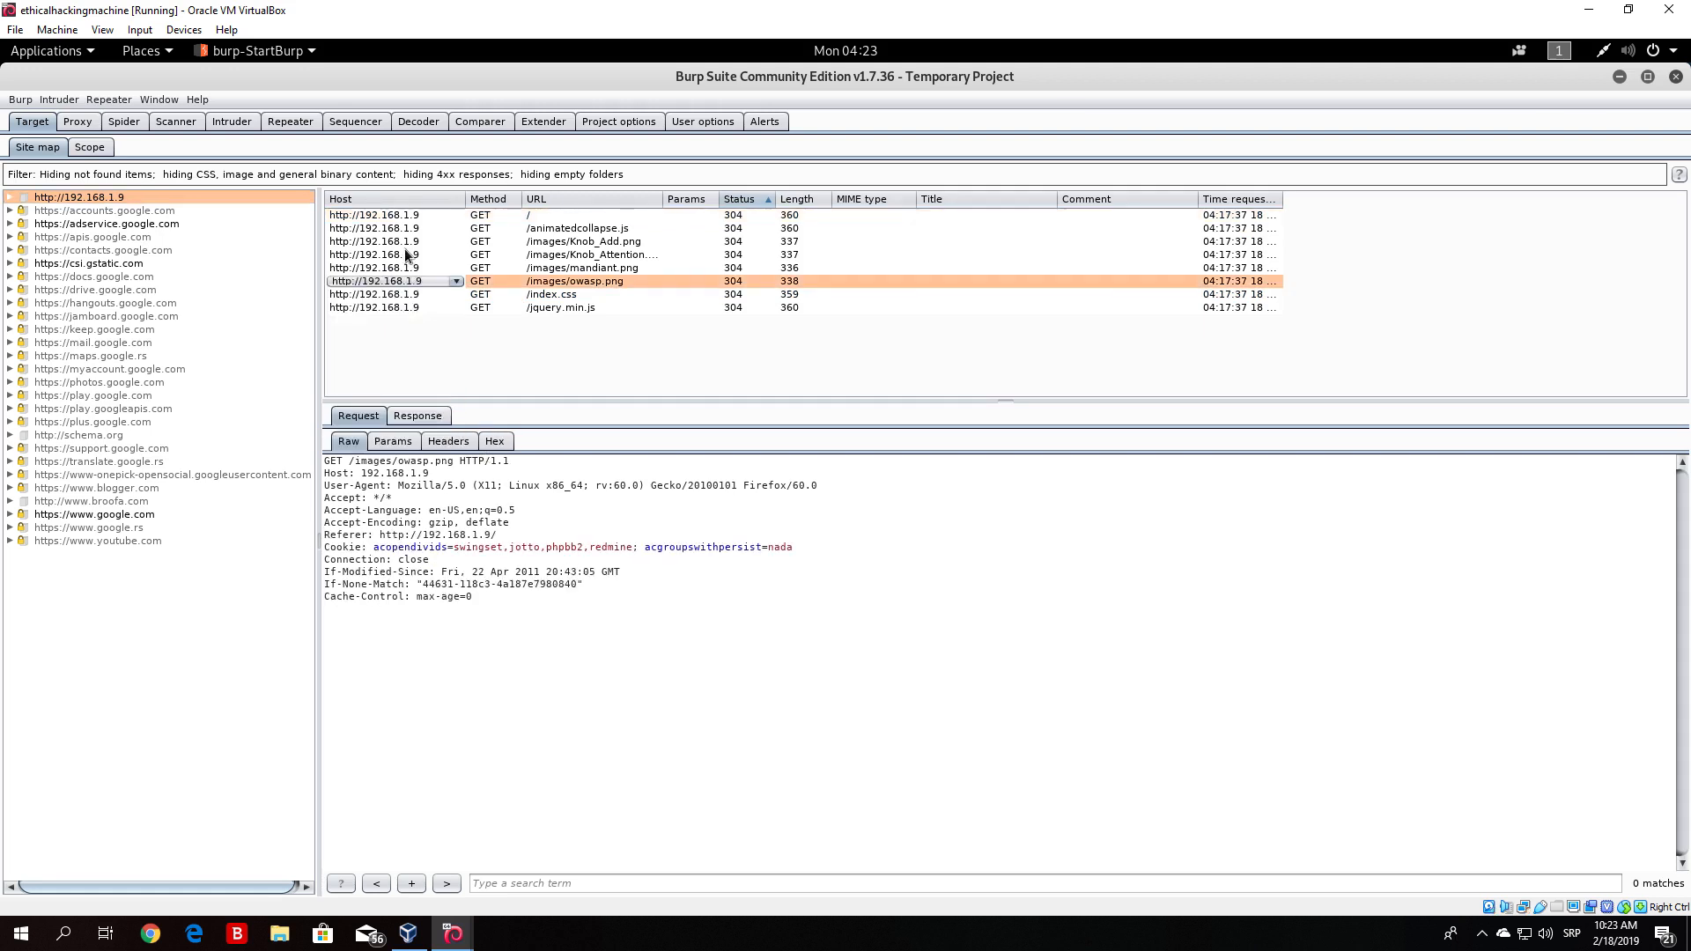
pyautogui.click(99, 516)
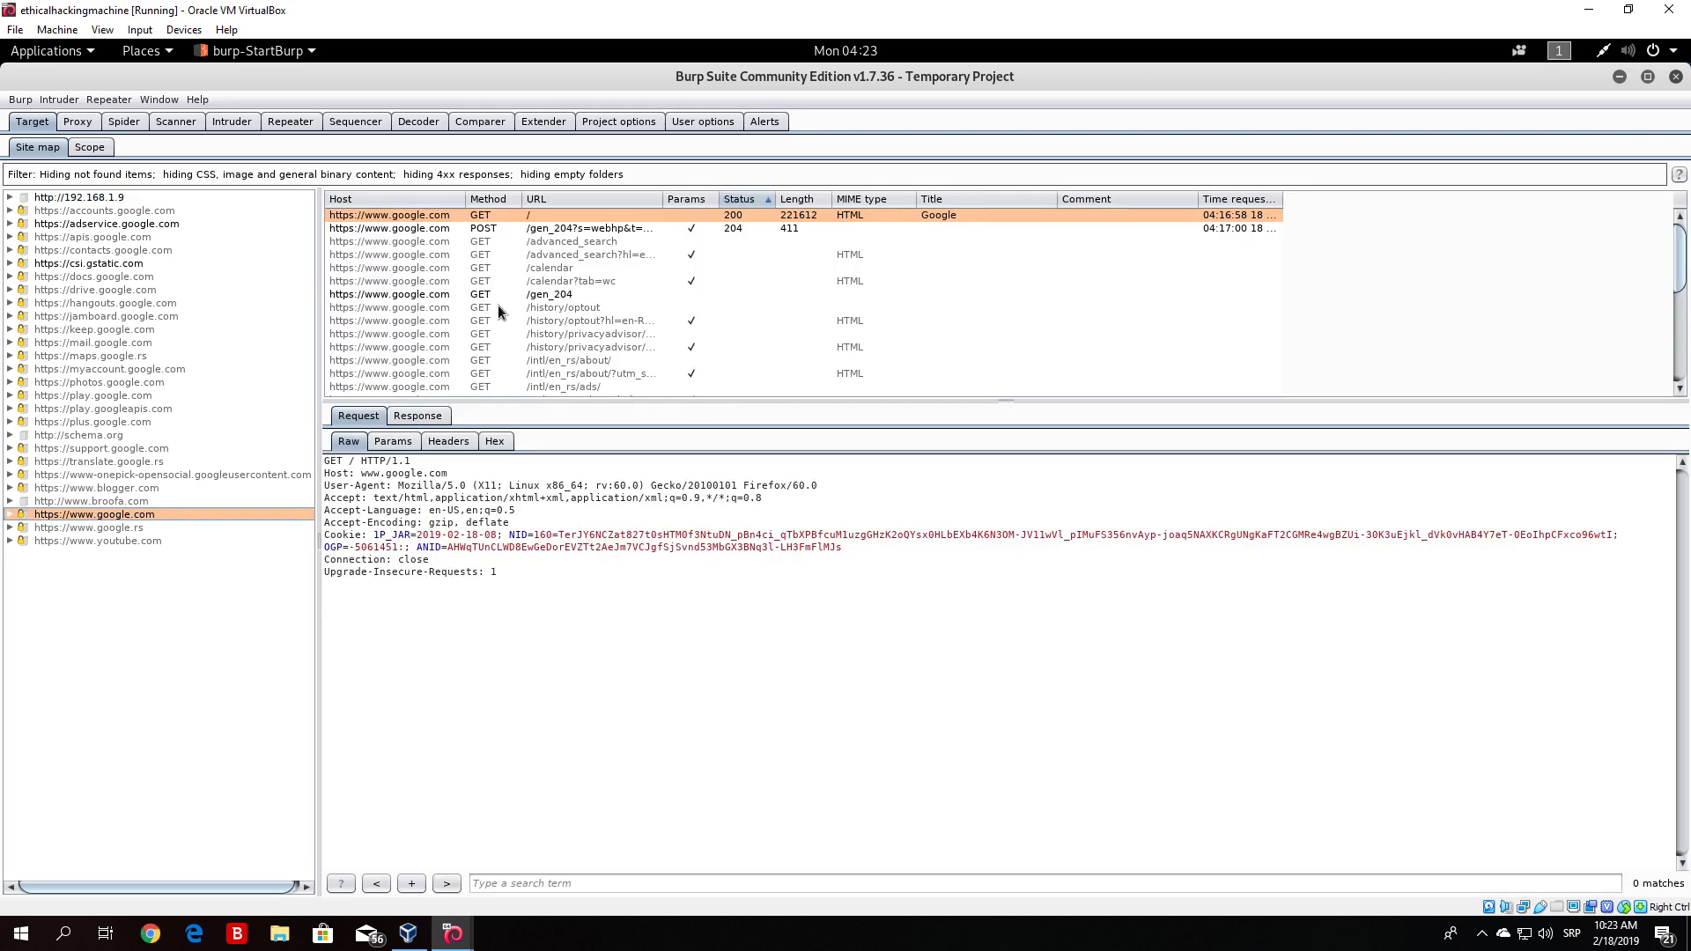
pyautogui.press('Down')
pyautogui.press('Up')
pyautogui.doubleClick(403, 294)
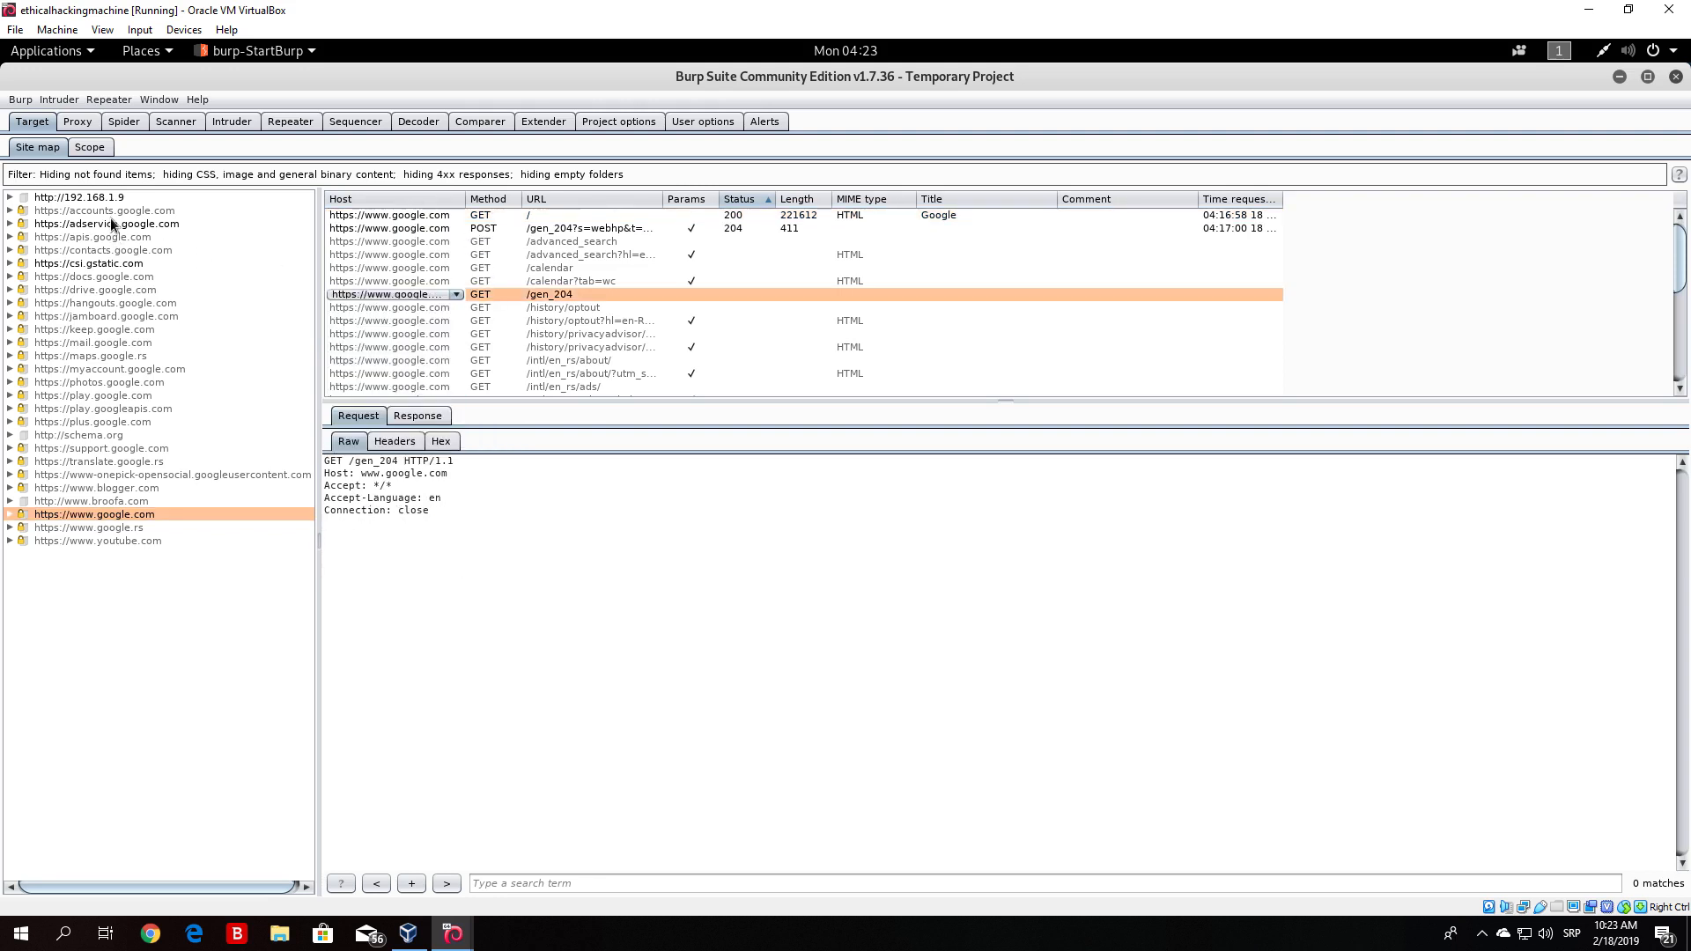
# - Switch to Firefox and browse to facebook.com
pyautogui.click(1648, 77)
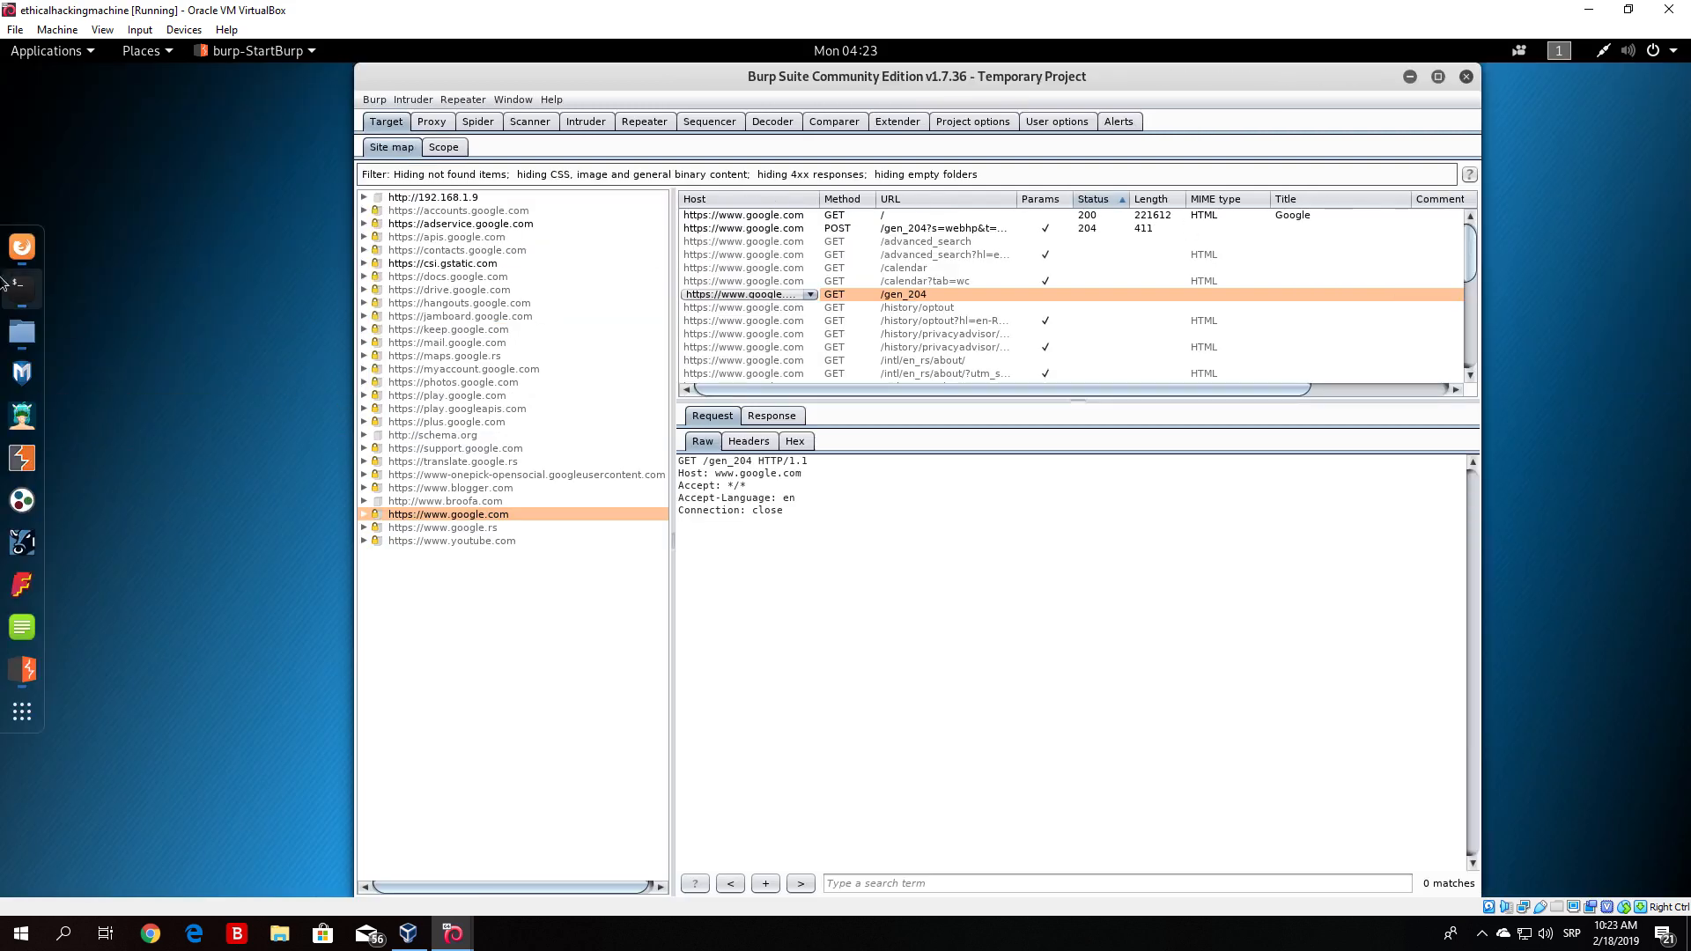
pyautogui.click(22, 246)
pyautogui.click(441, 138)
pyautogui.write('face')
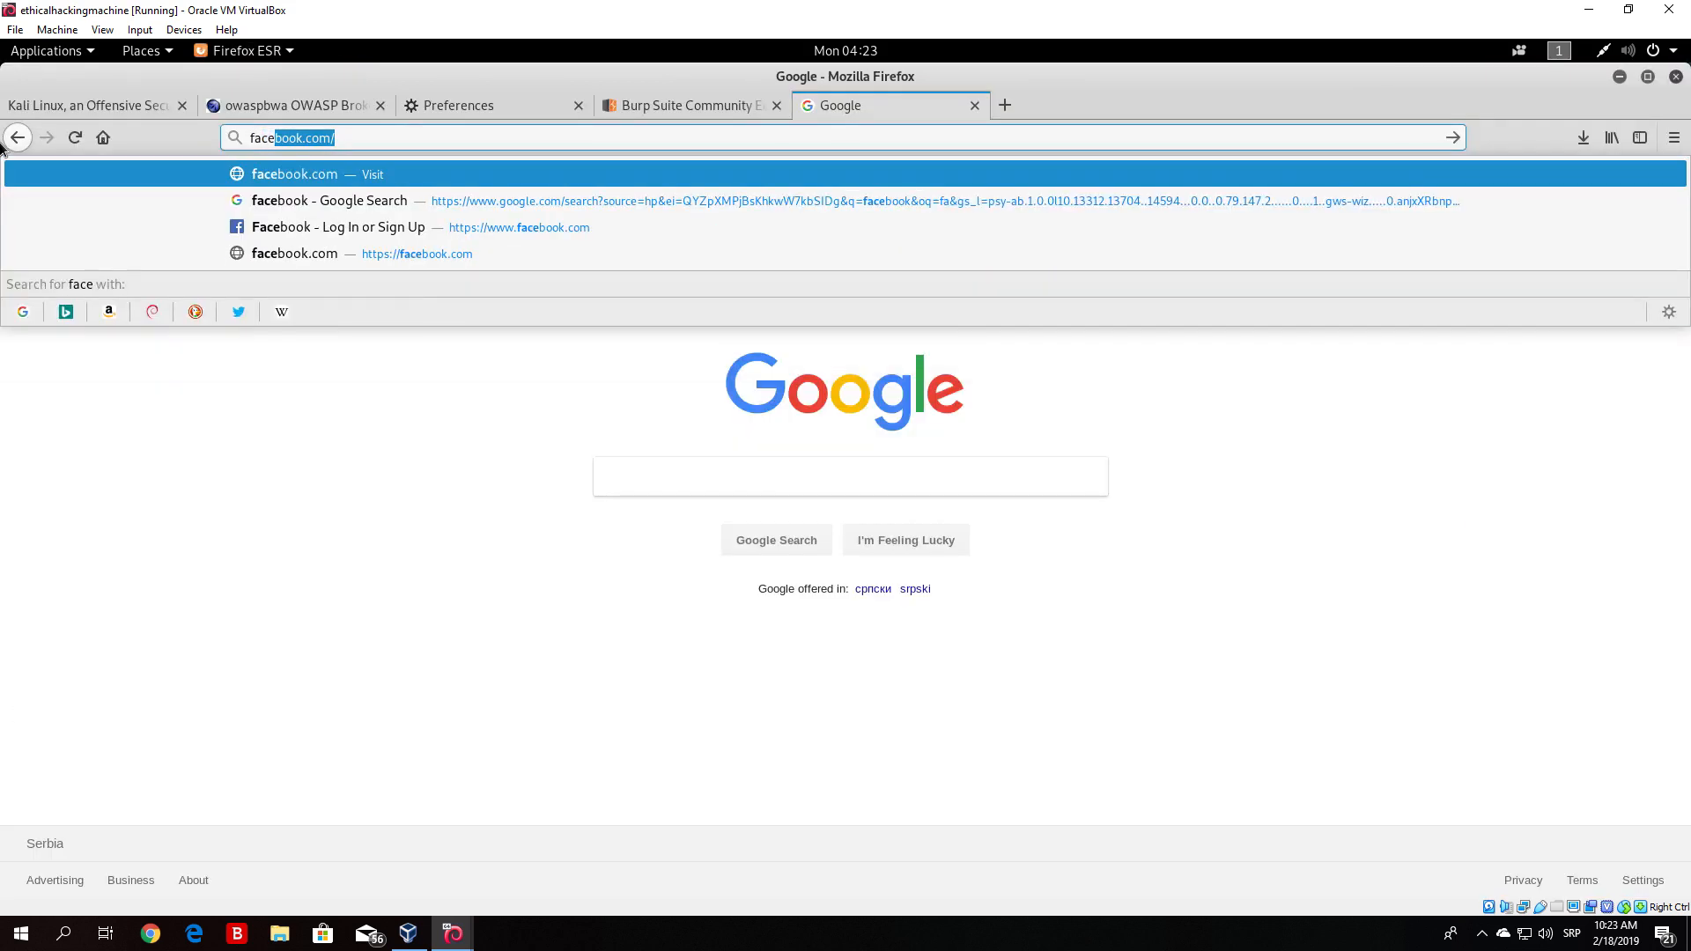
pyautogui.press('Return')
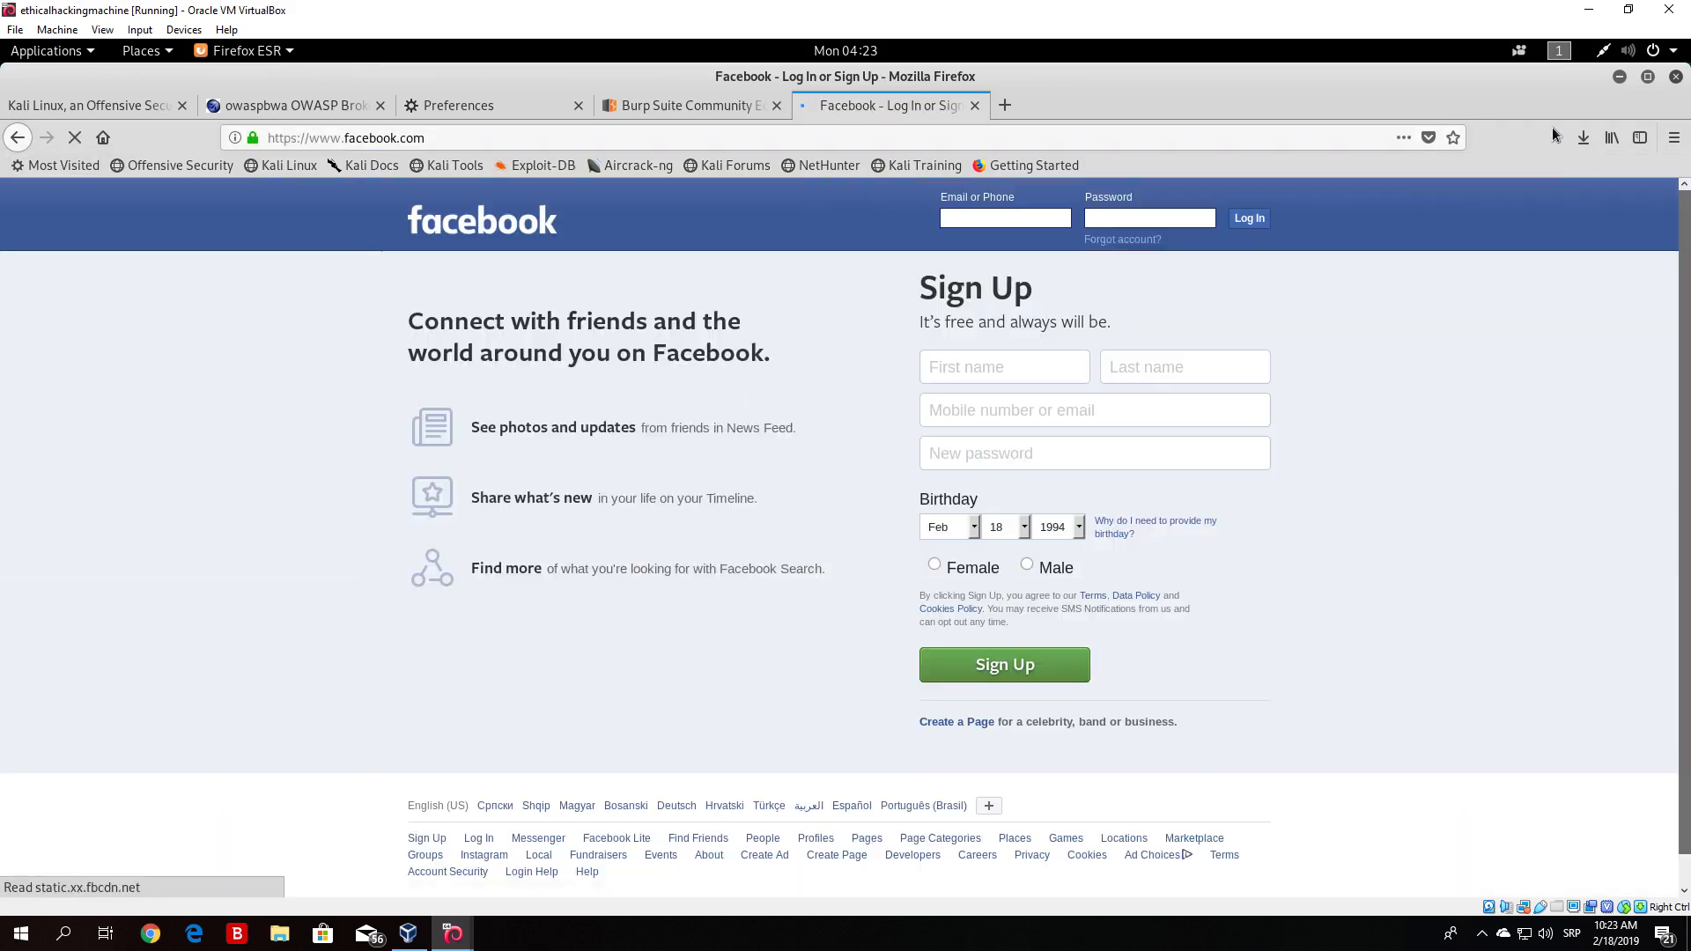
# - Examine the facebook.com hosts and their captured requests in Burp's Target site map
pyautogui.hotkey('alt', 'Tab')
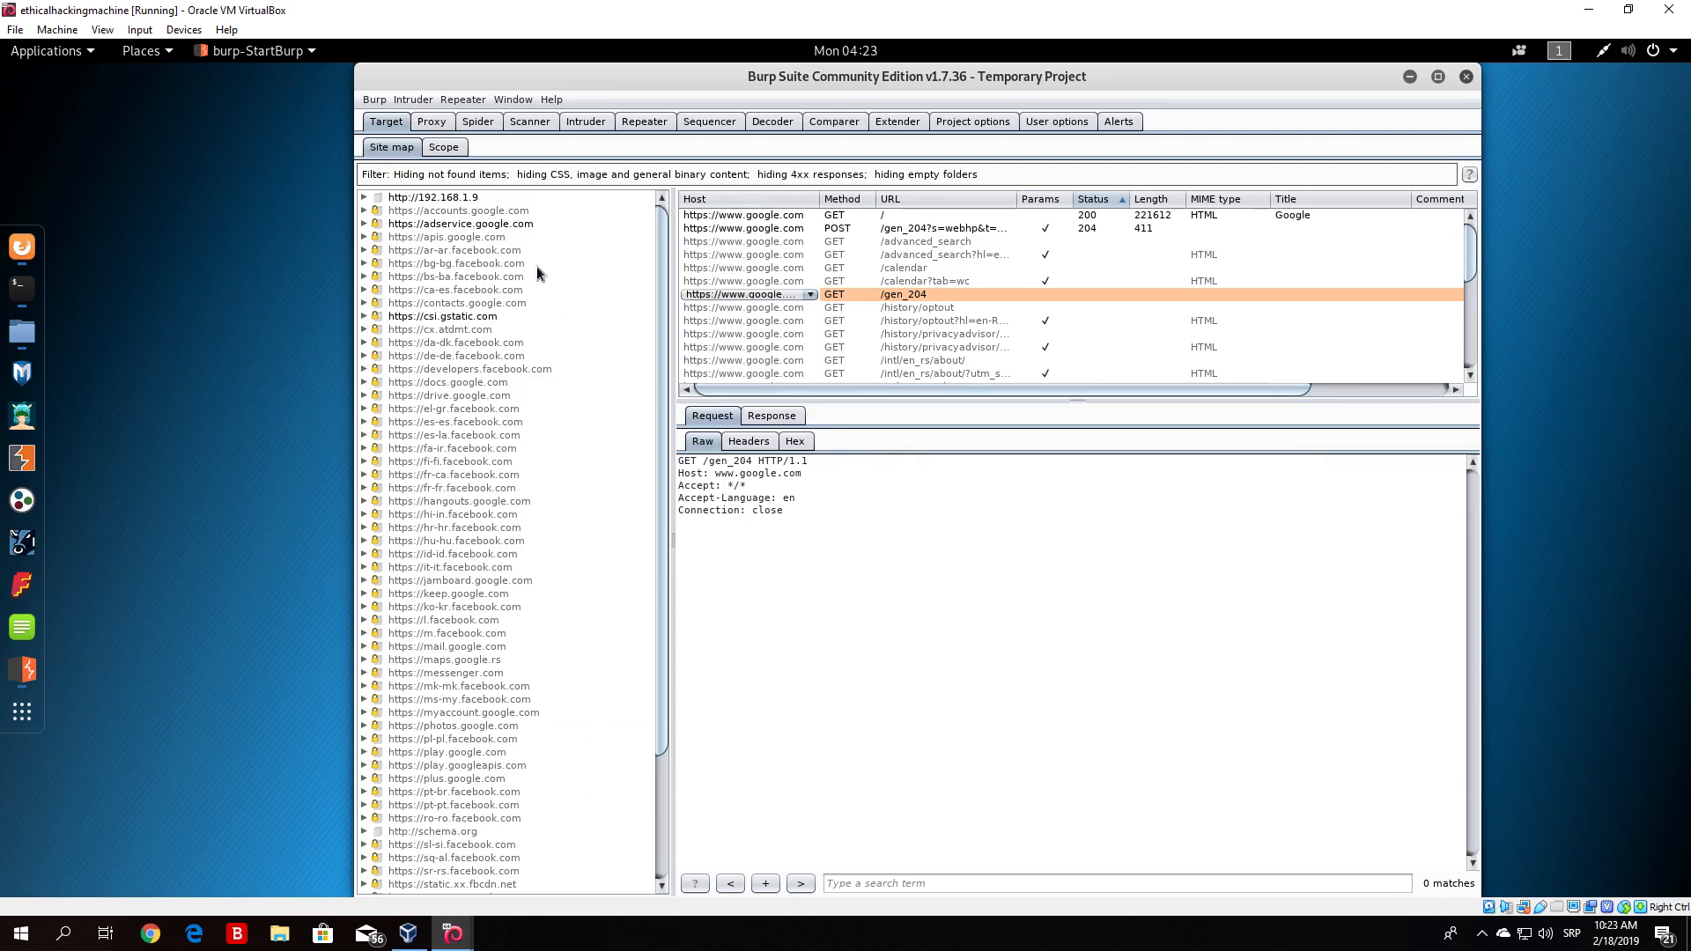
pyautogui.scroll(-4, 664, 314)
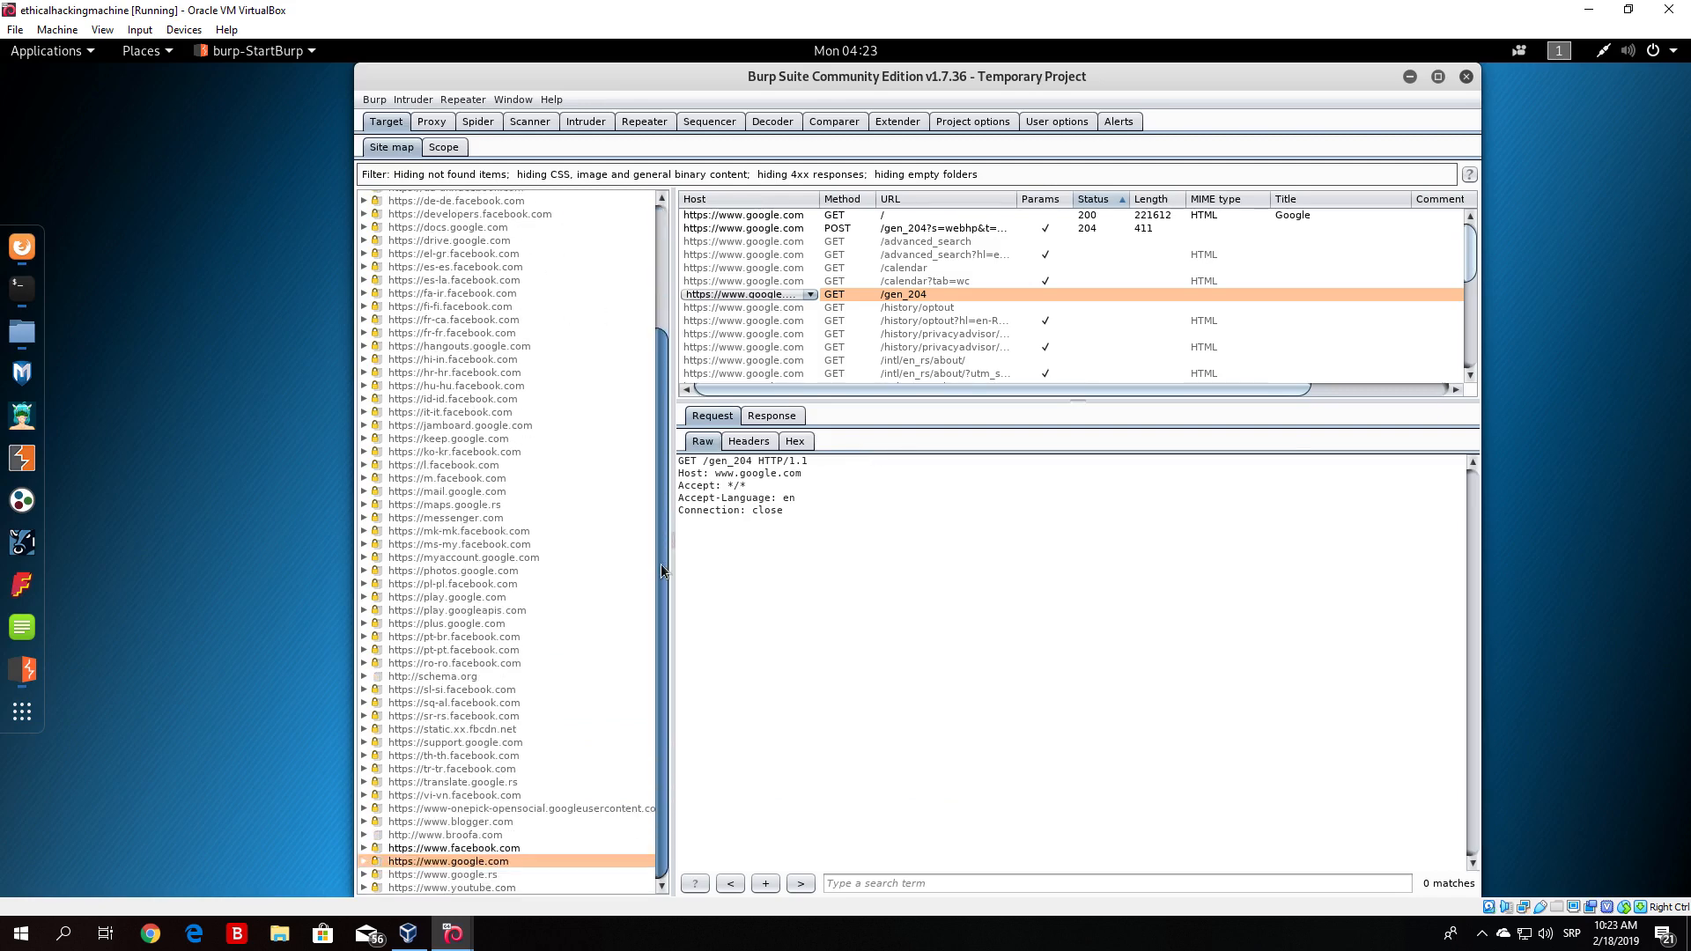
pyautogui.click(504, 596)
pyautogui.click(496, 848)
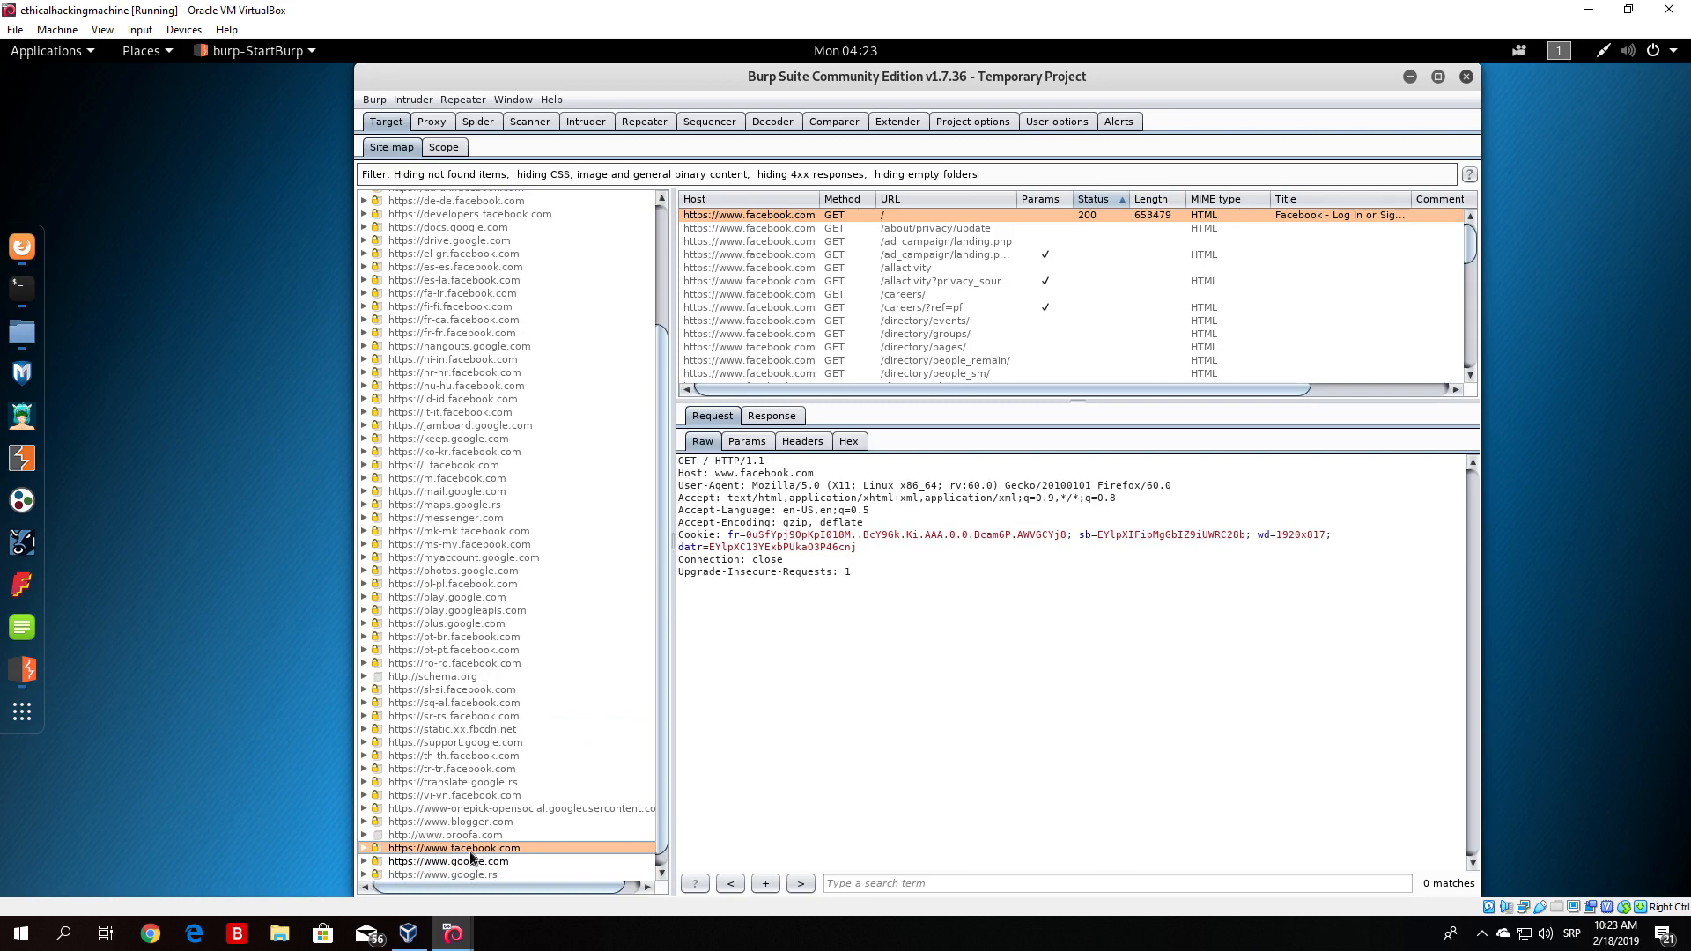
pyautogui.click(472, 546)
pyautogui.moveTo(667, 474); pyautogui.dragTo(664, 311)
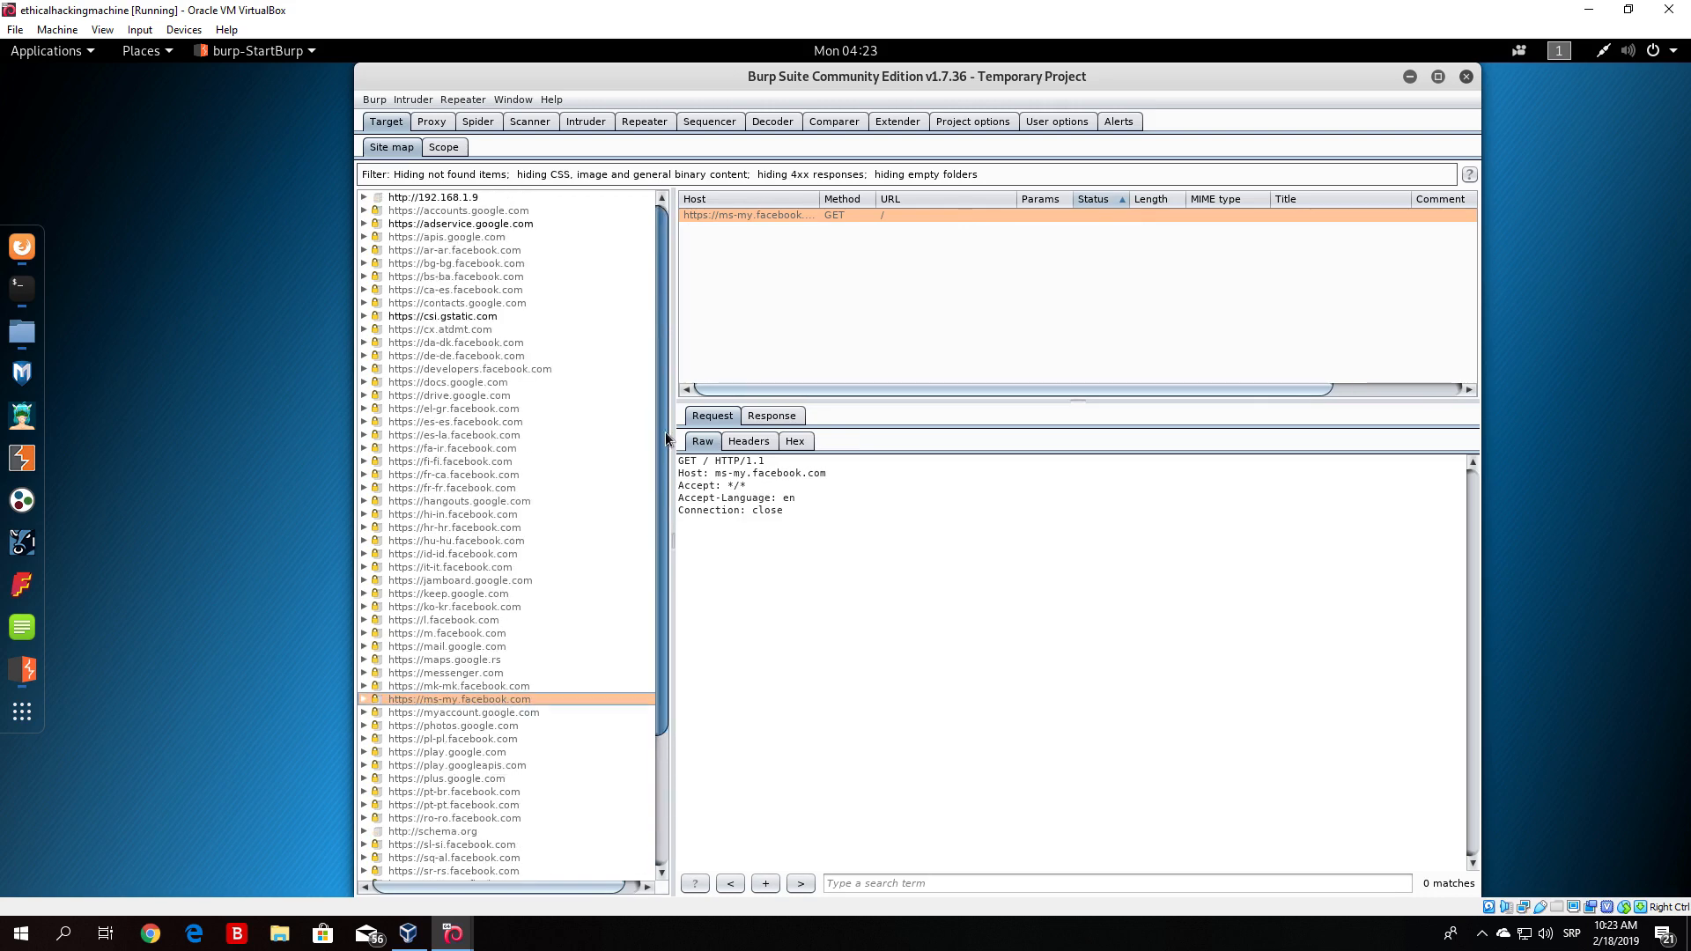
pyautogui.moveTo(664, 389); pyautogui.dragTo(635, 687)
pyautogui.click(461, 834)
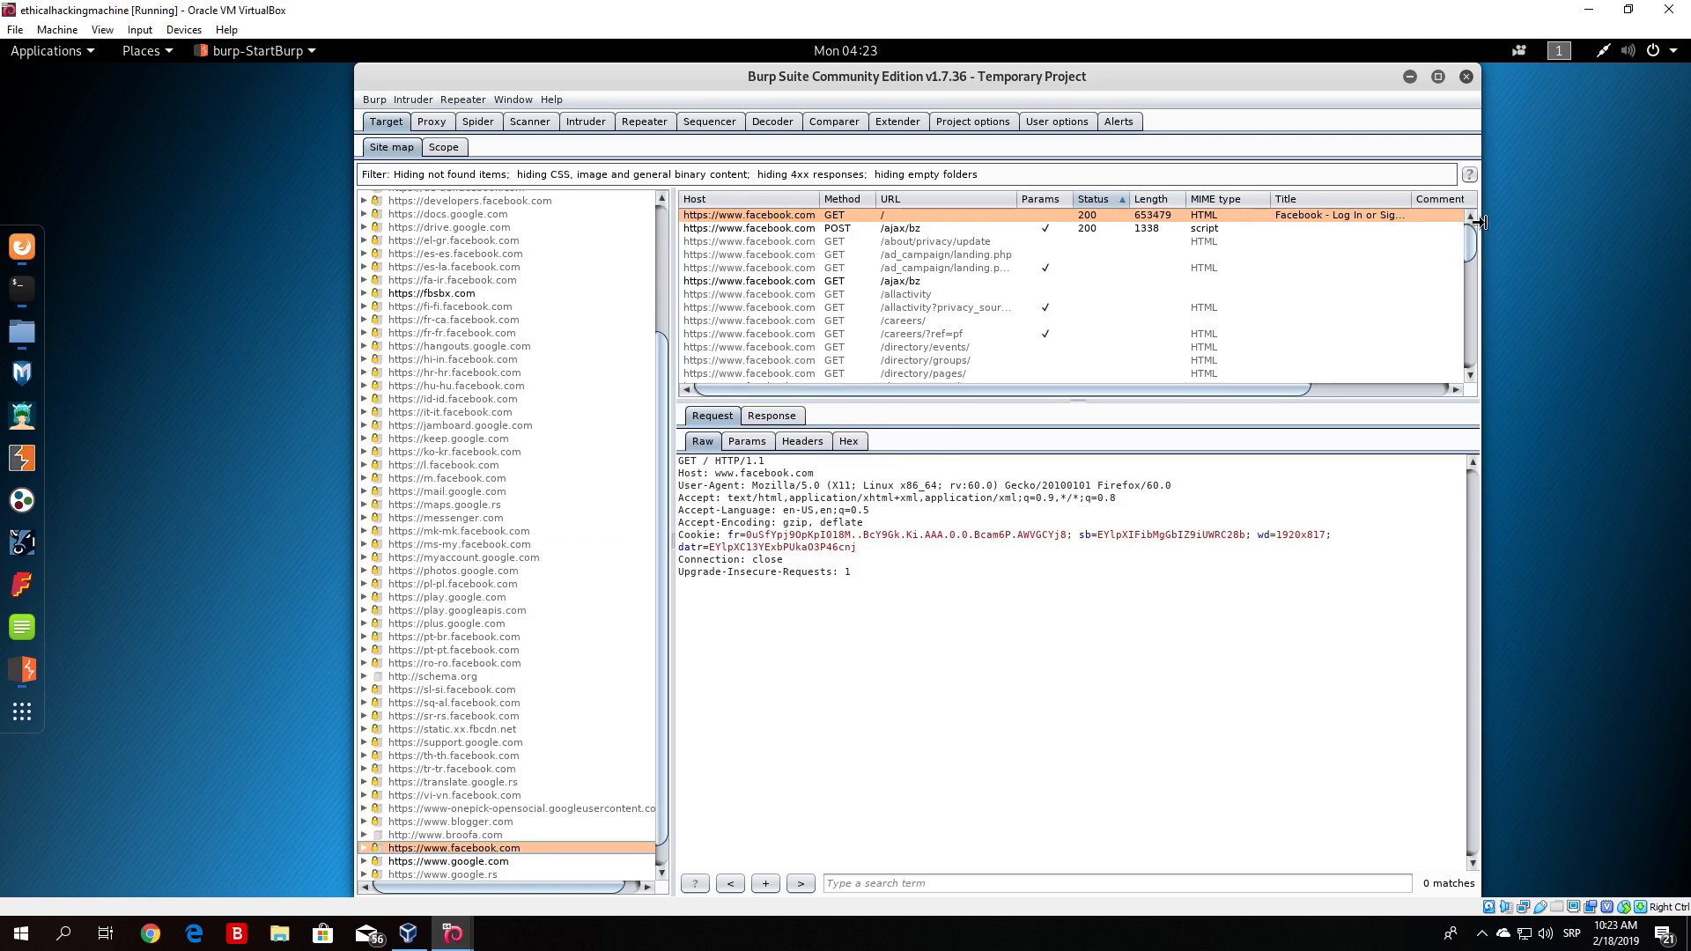
pyautogui.moveTo(1473, 236)
pyautogui.mouseDown()
pyautogui.moveTo(1461, 358)
pyautogui.moveTo(1467, 242)
pyautogui.mouseUp()
pyautogui.moveTo(663, 377); pyautogui.dragTo(663, 224)
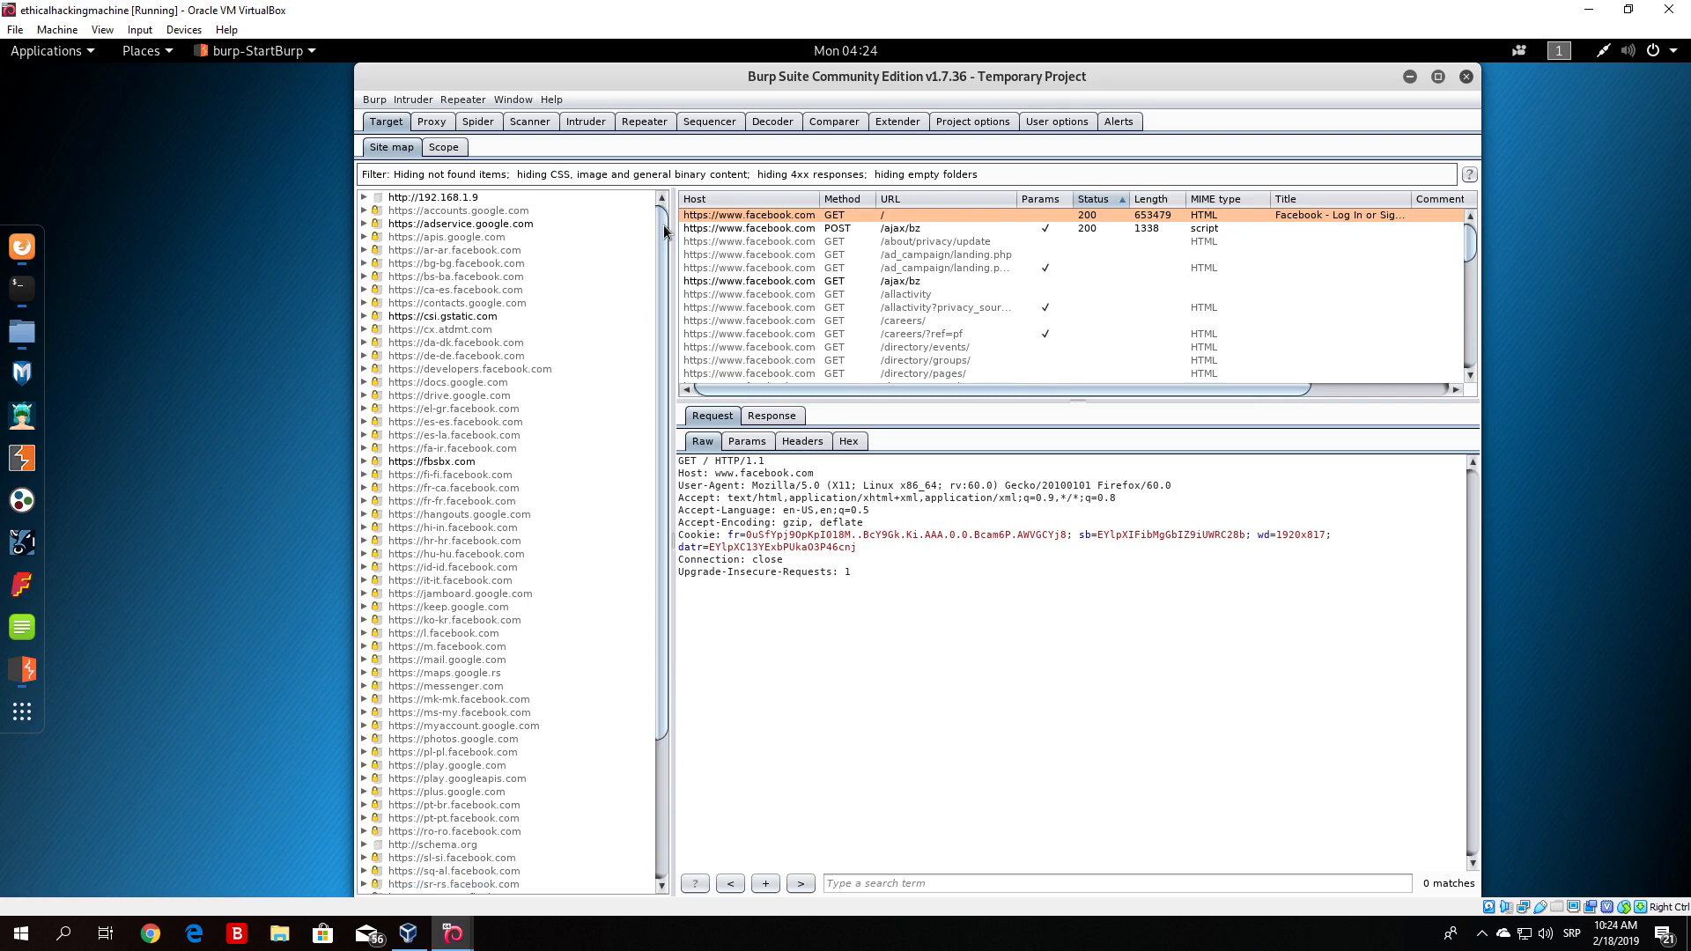